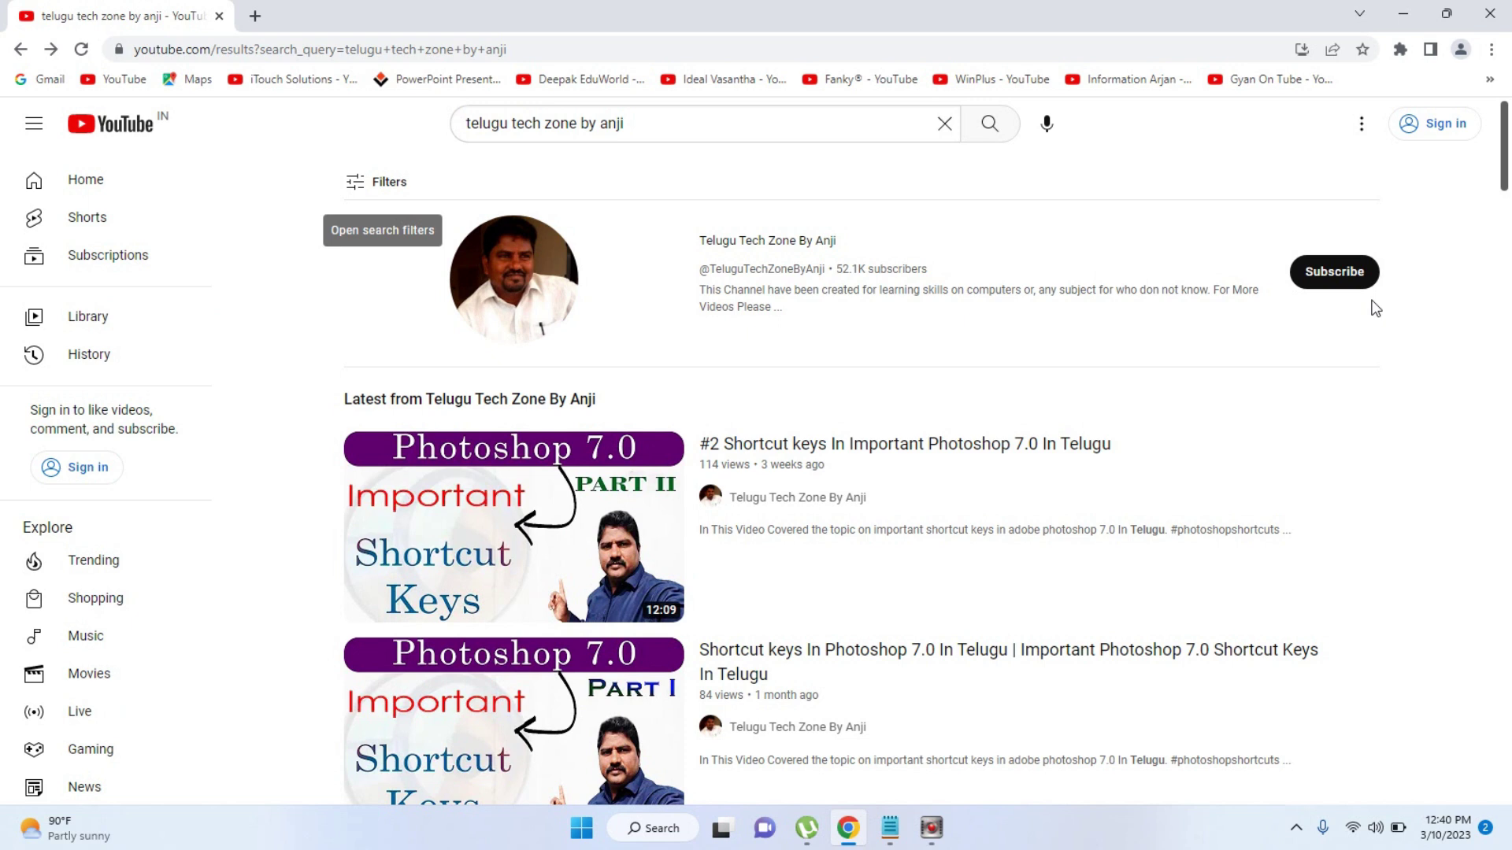
Switch from the YouTube page to the Notepad notes headed 'Microsoft Powerpoint 2021'
left_click(882, 834)
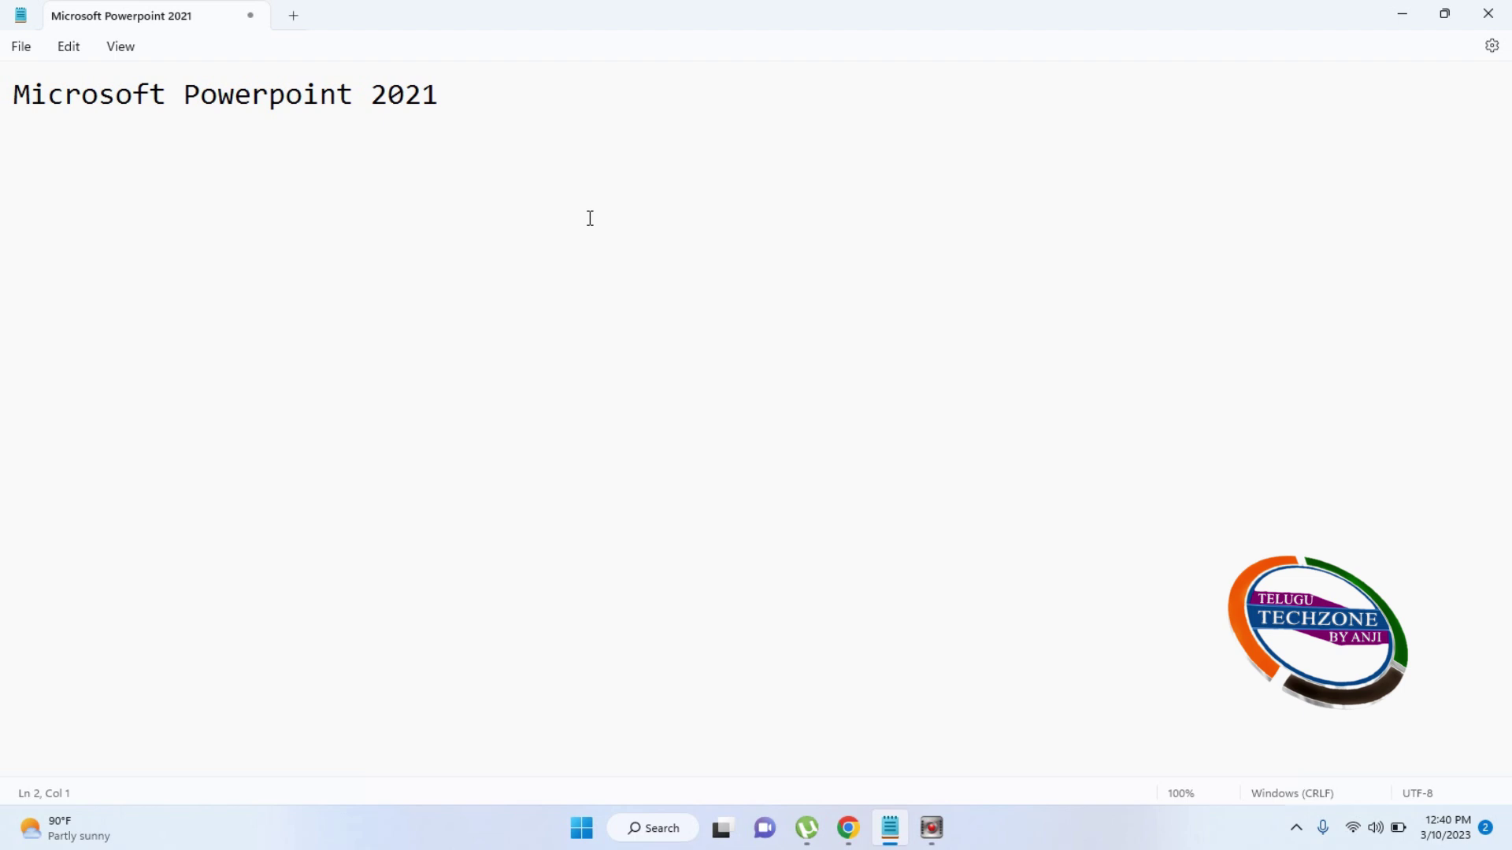
Type 'slide, animation,sounds effects.' on the second Notepad line, correcting typos
left_click(574, 117)
type("slide")
key("BackSpace")
key("BackSpace")
type(",m")
key("BackSpace")
type("animati")
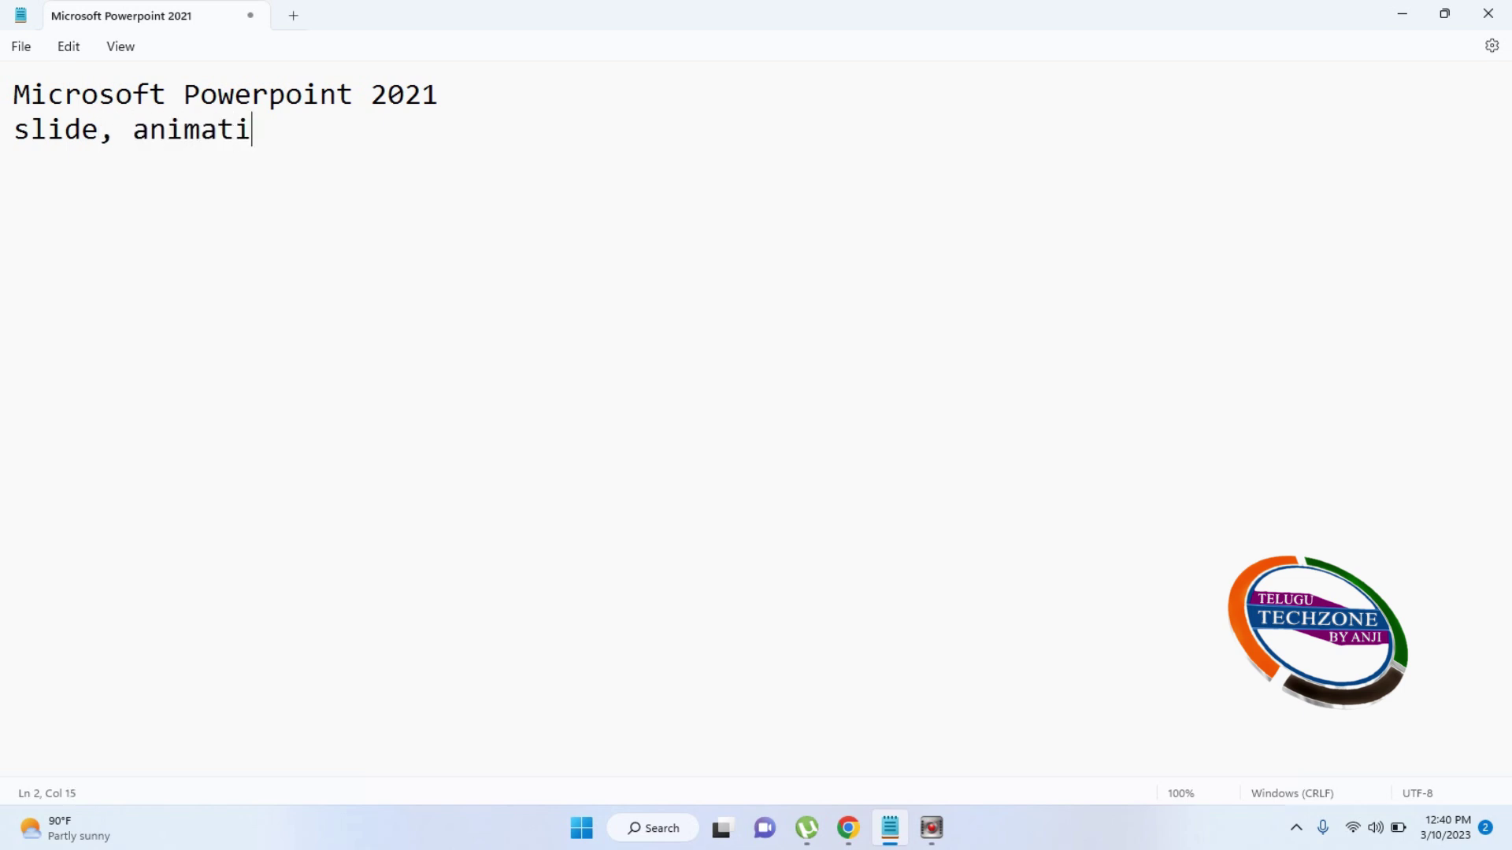
type("on,sounds e")
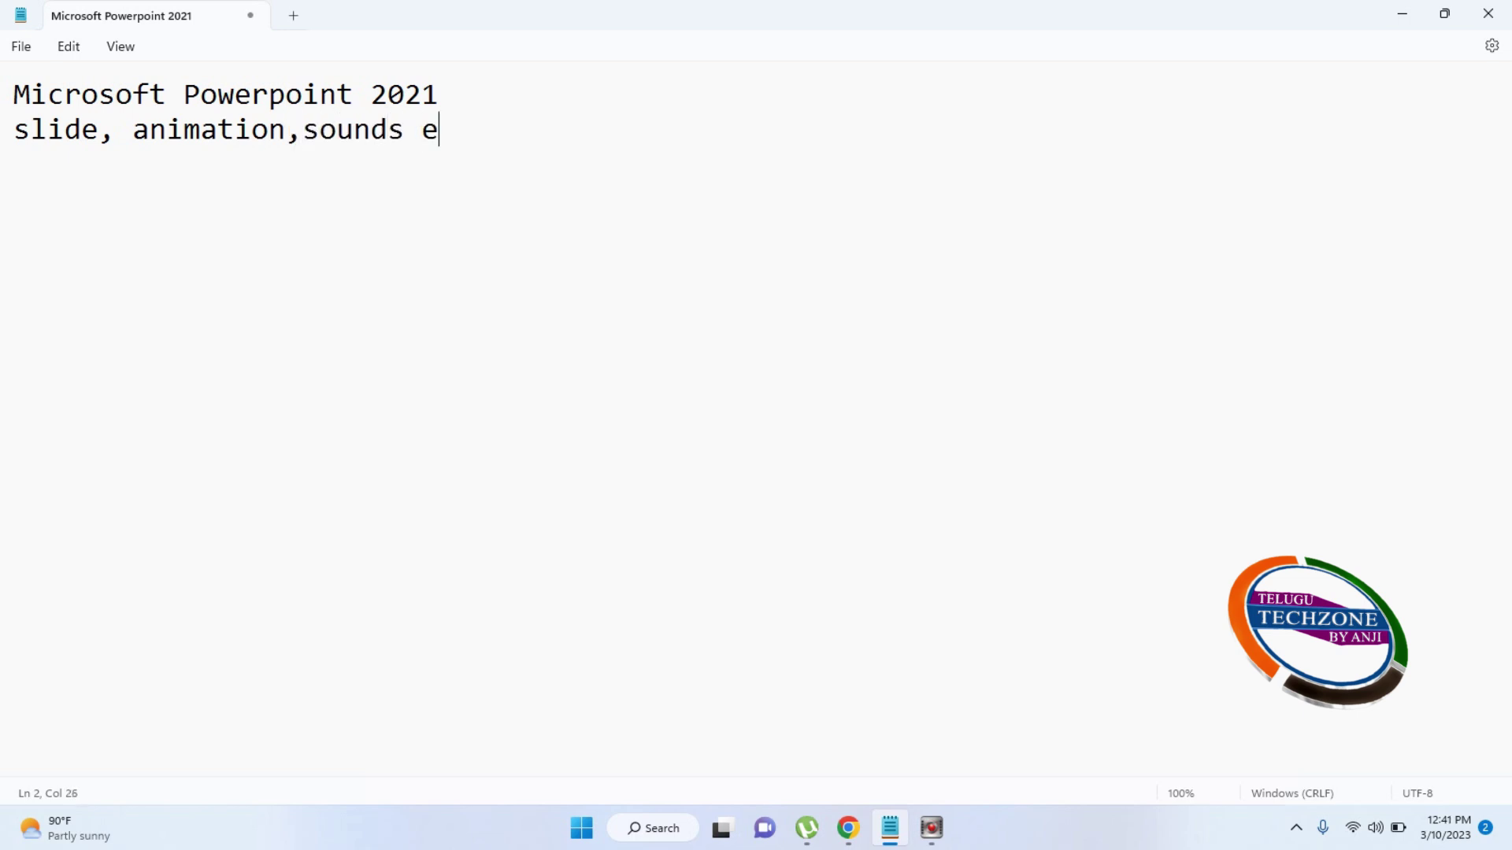
type("ffects.")
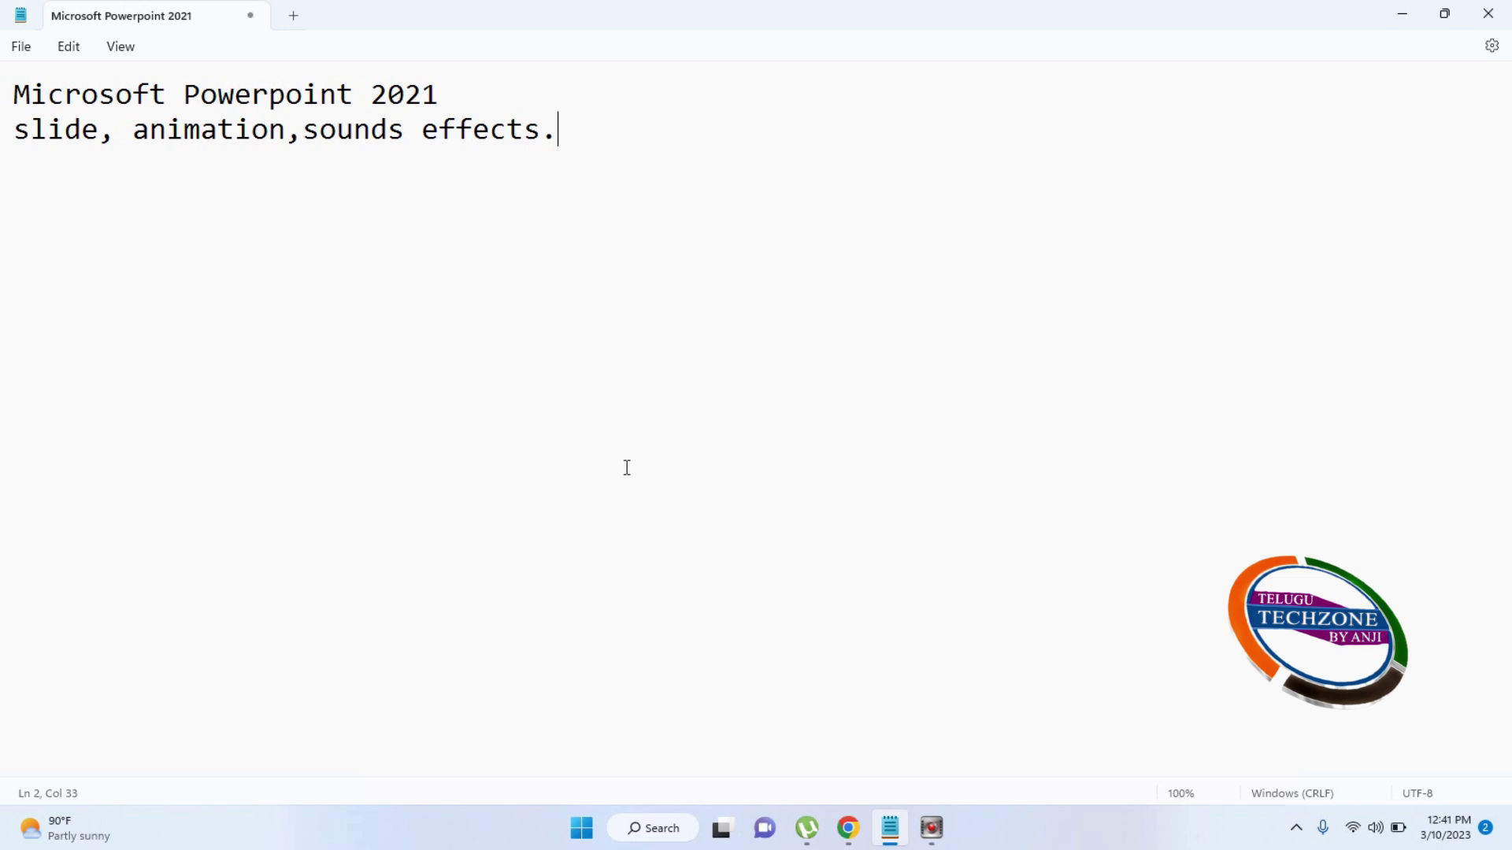
Launch PowerPoint from the P section of the Start menu's All apps list
left_click(79, 831)
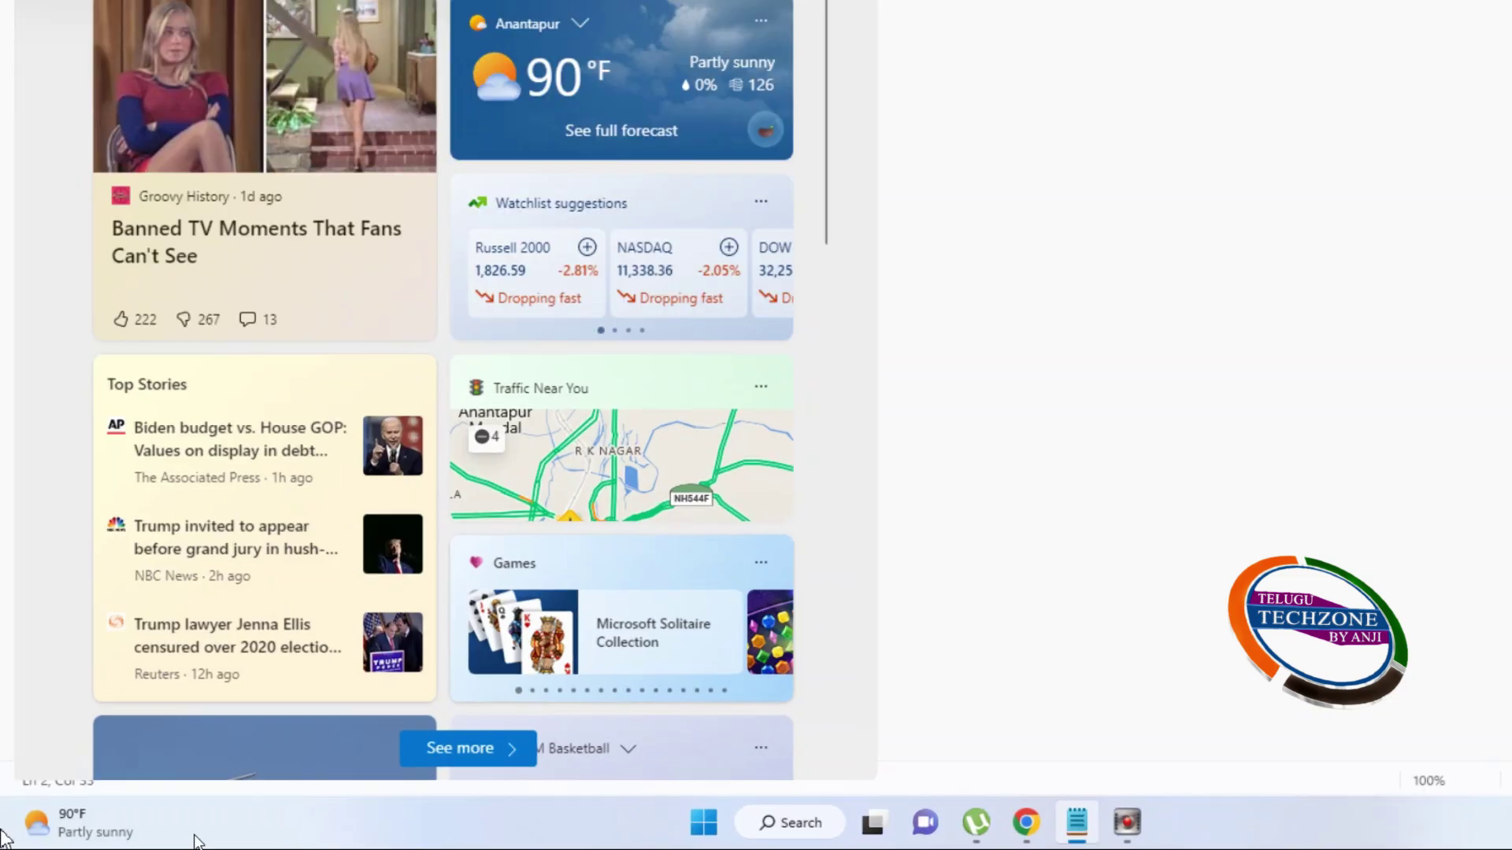
left_click(705, 550)
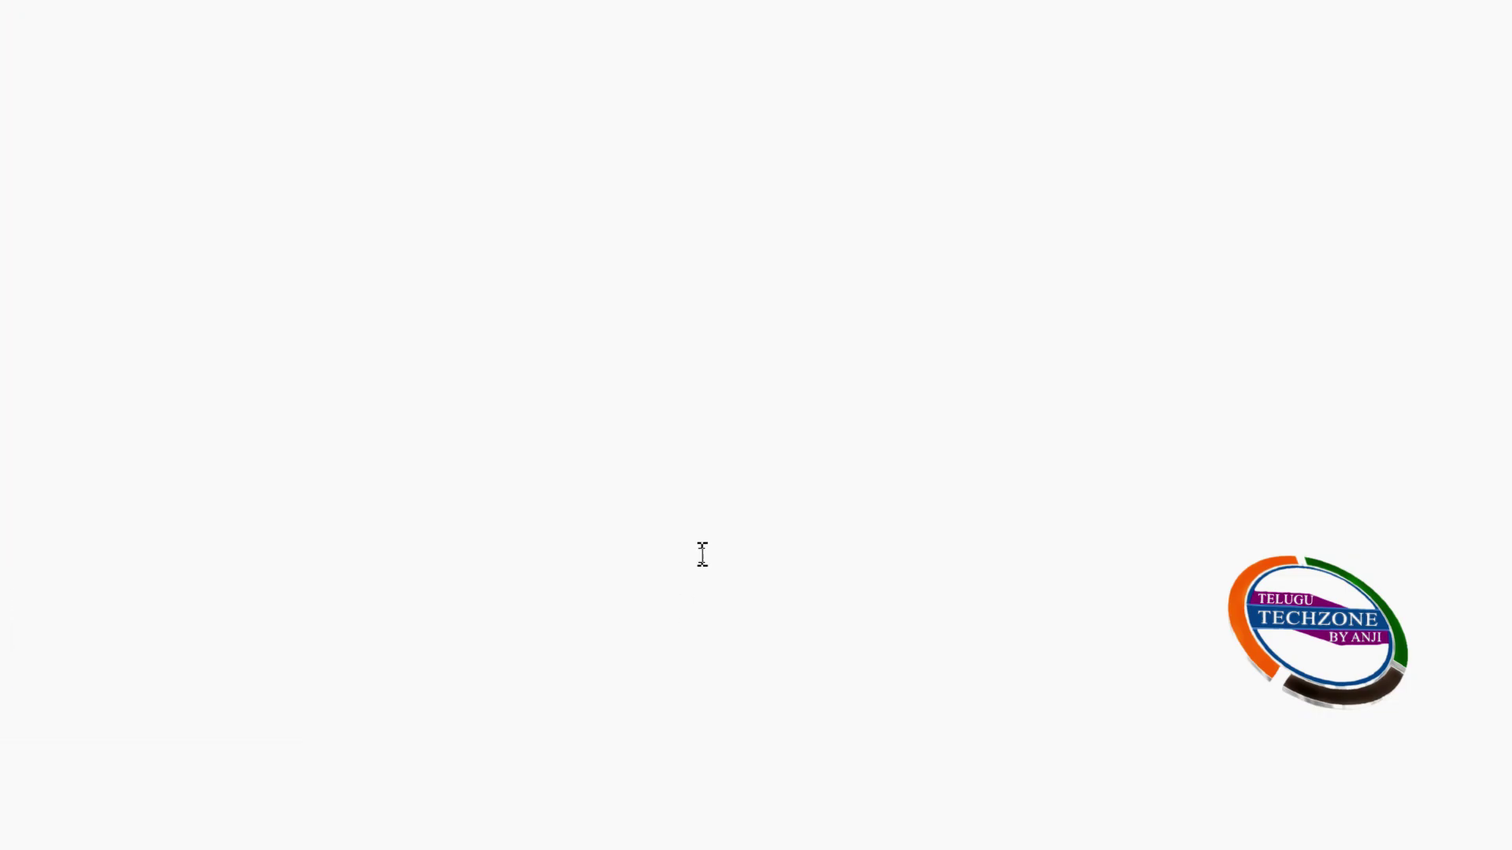
left_click(581, 828)
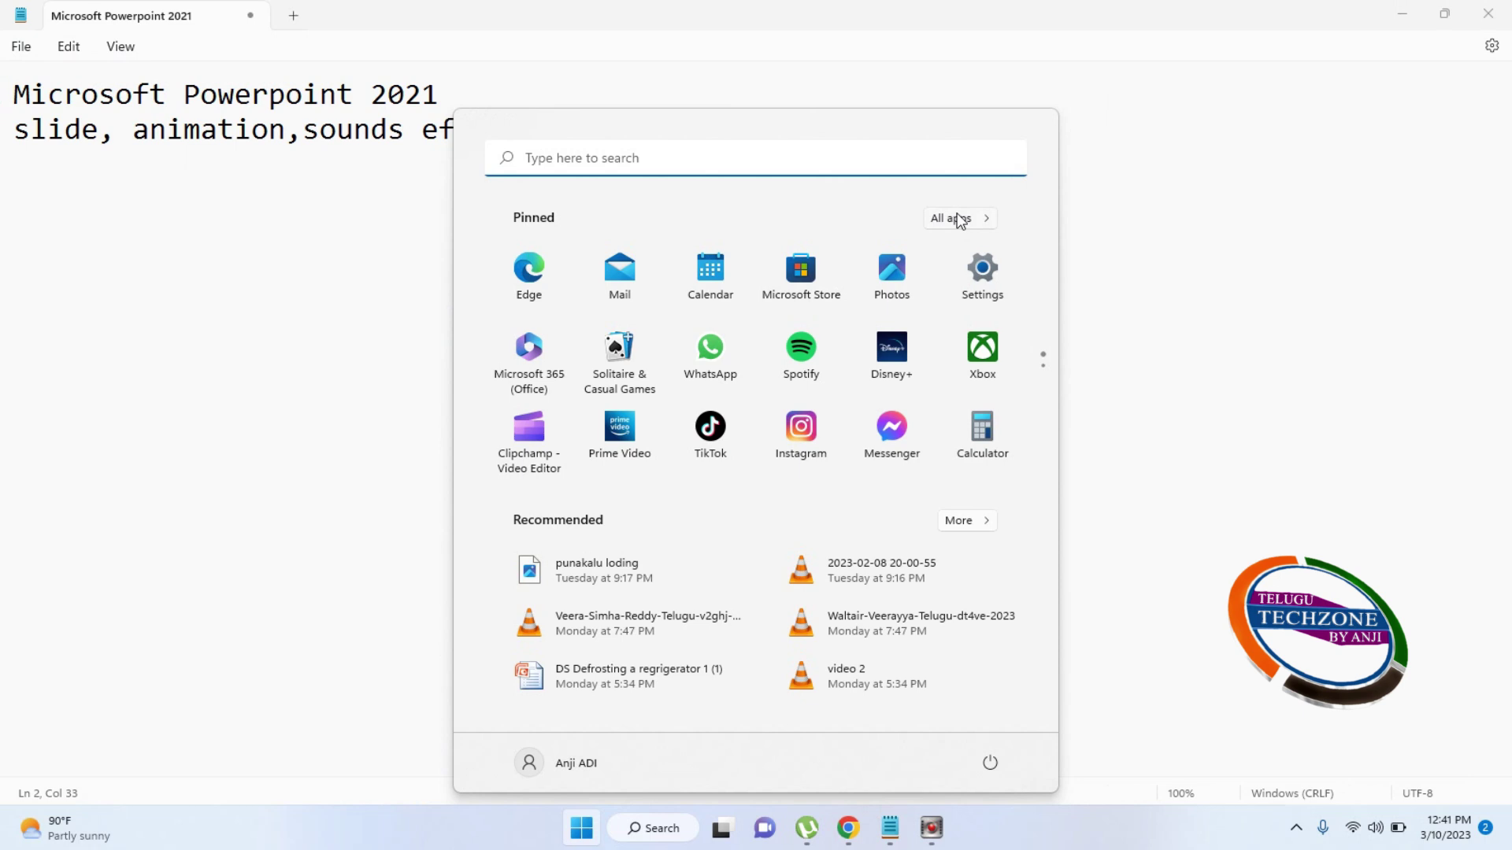
left_click(958, 219)
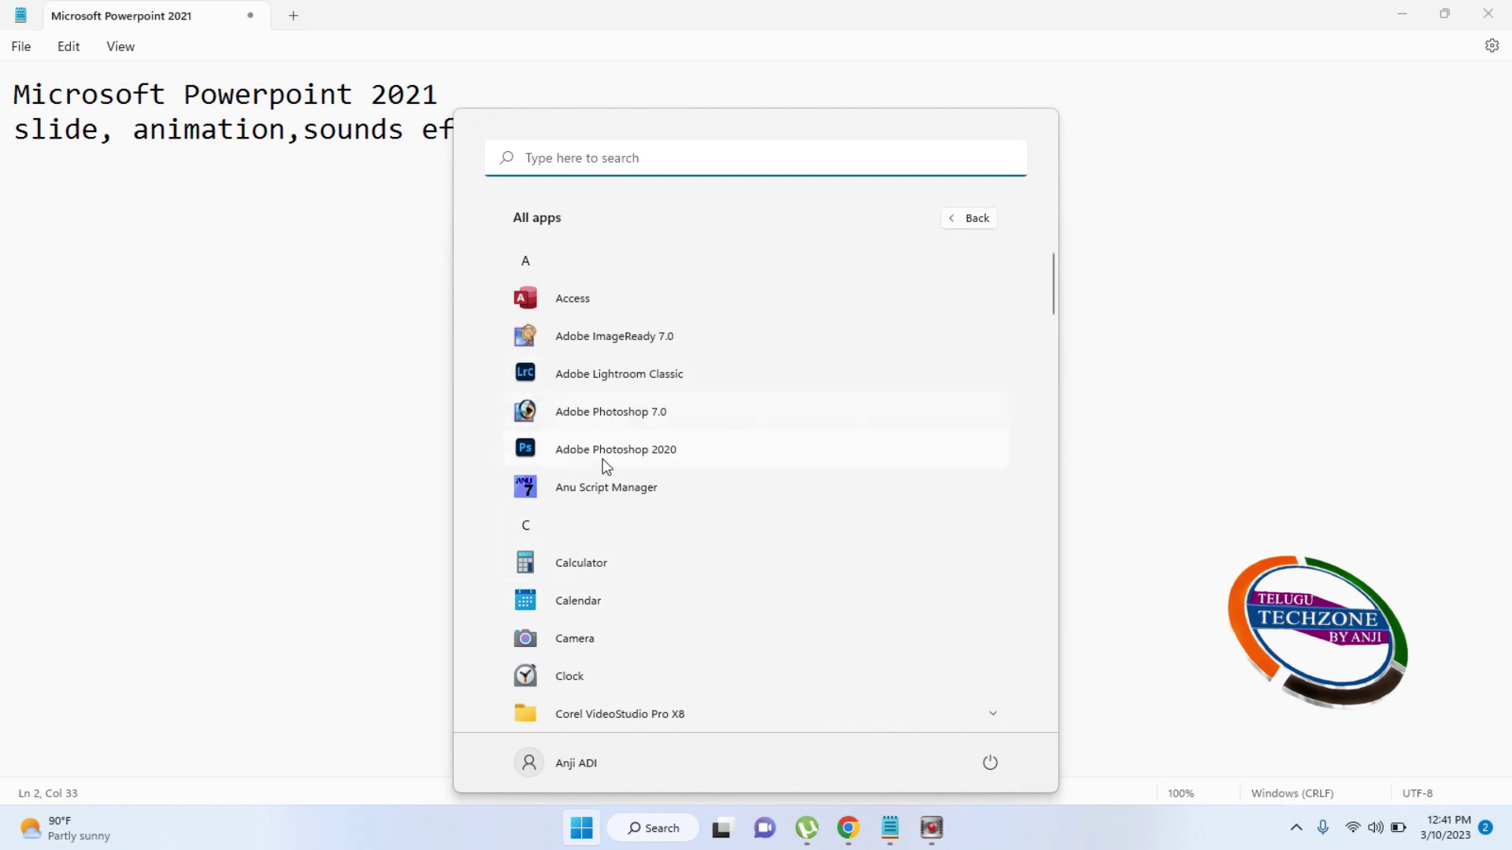
scroll(606, 482, "down", 6)
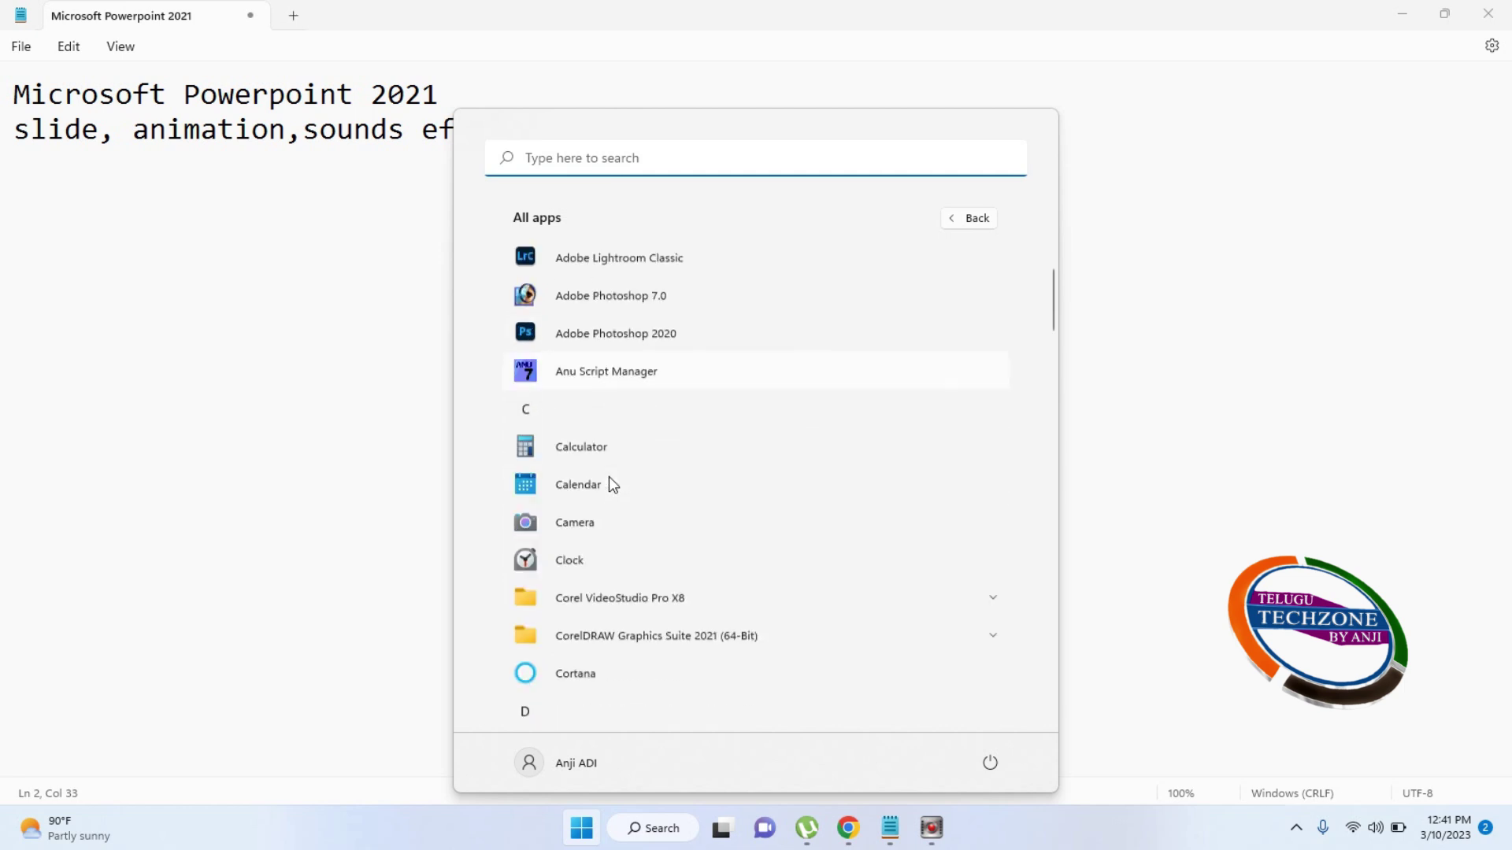
scroll(523, 622, "down", 15)
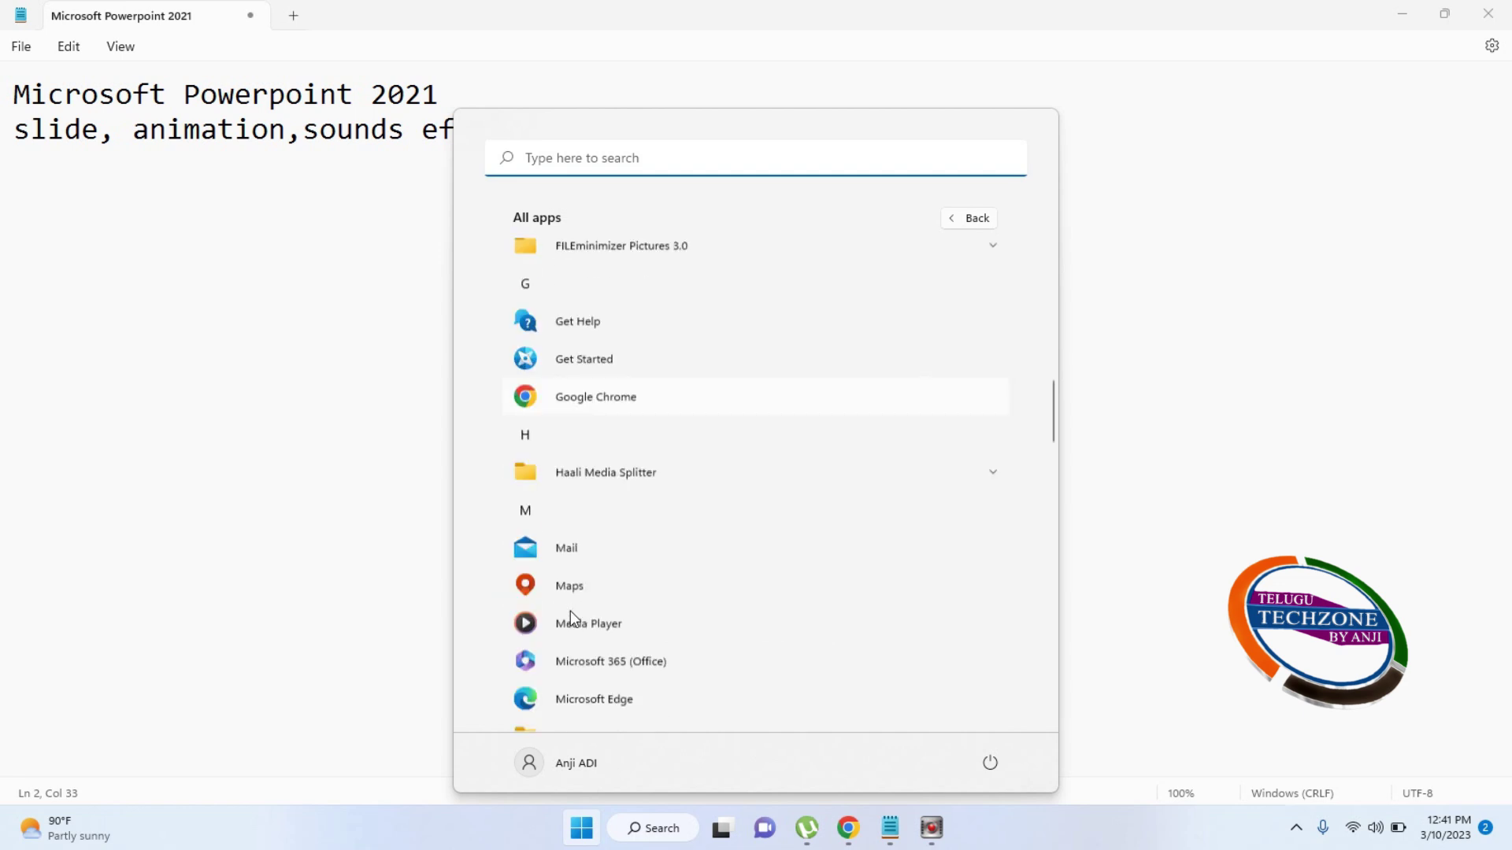
scroll(564, 597, "up", 5)
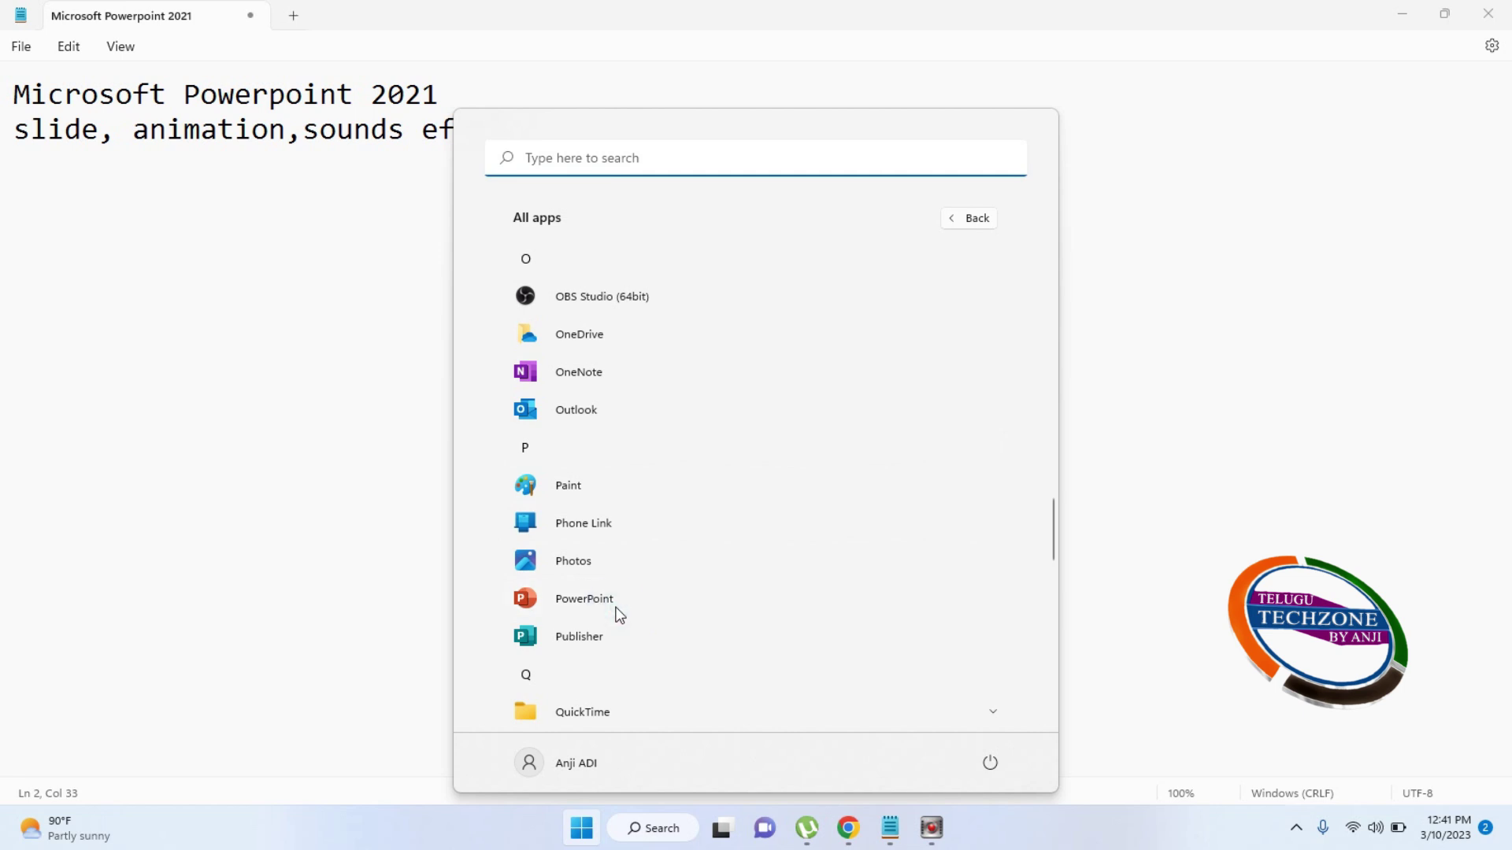
left_click(618, 614)
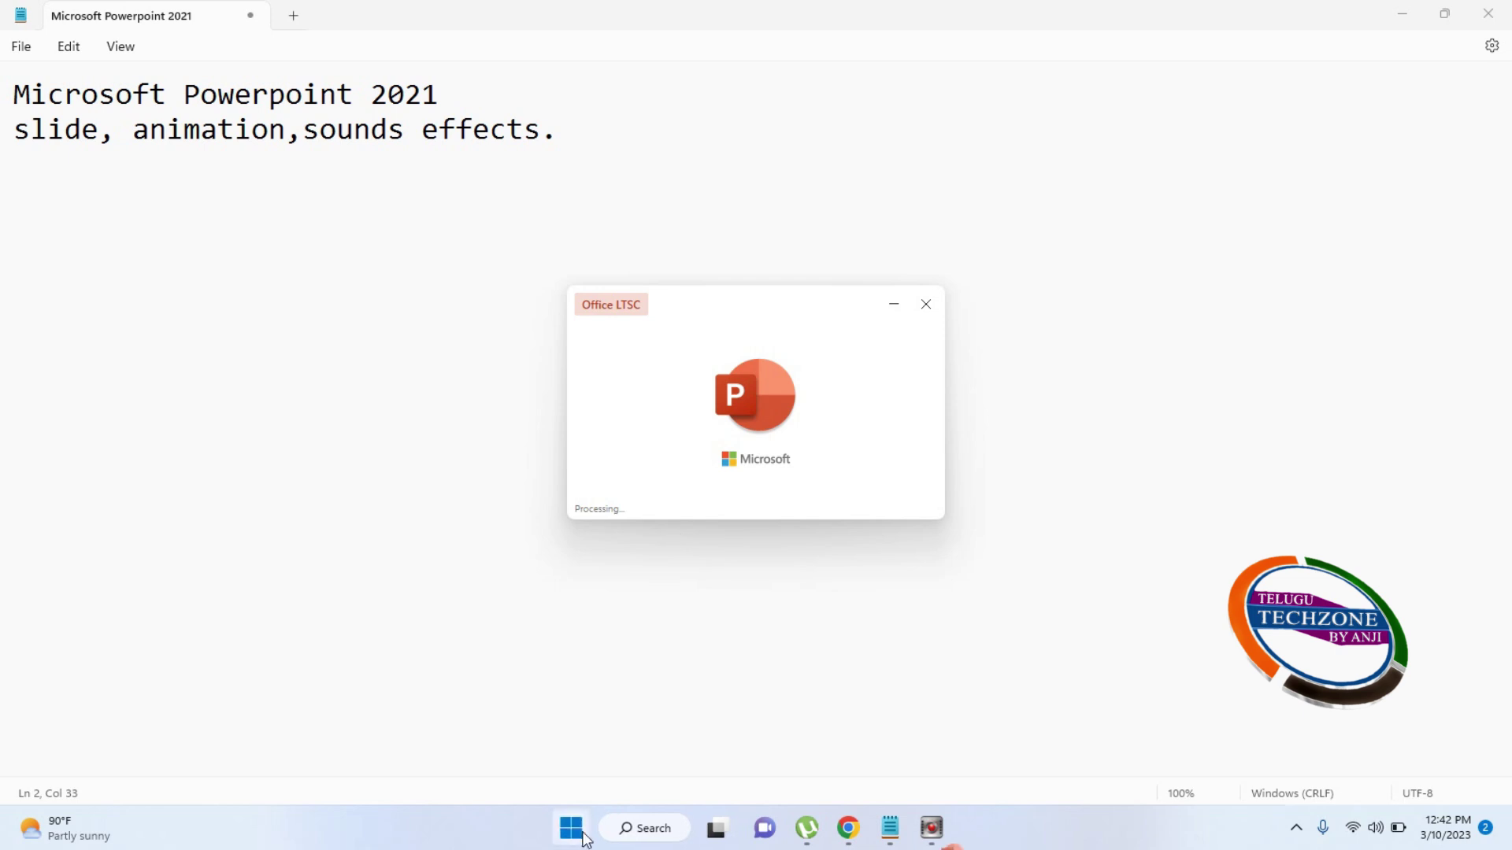
Browse the Microsoft Office folder in All apps, then dismiss the Start menu
left_click(582, 834)
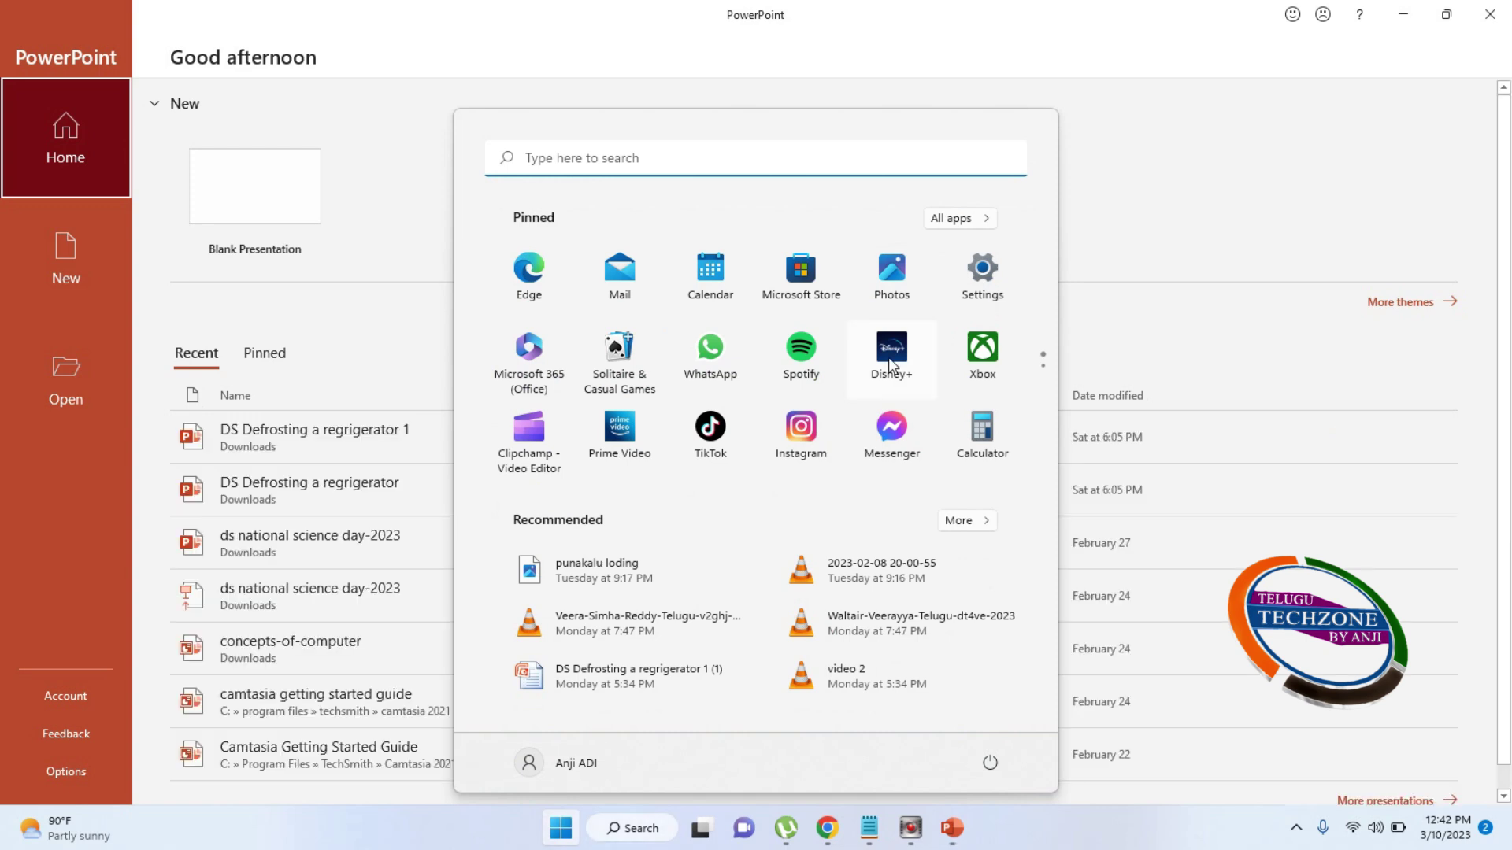
left_click(955, 222)
scroll(630, 473, "down", 4)
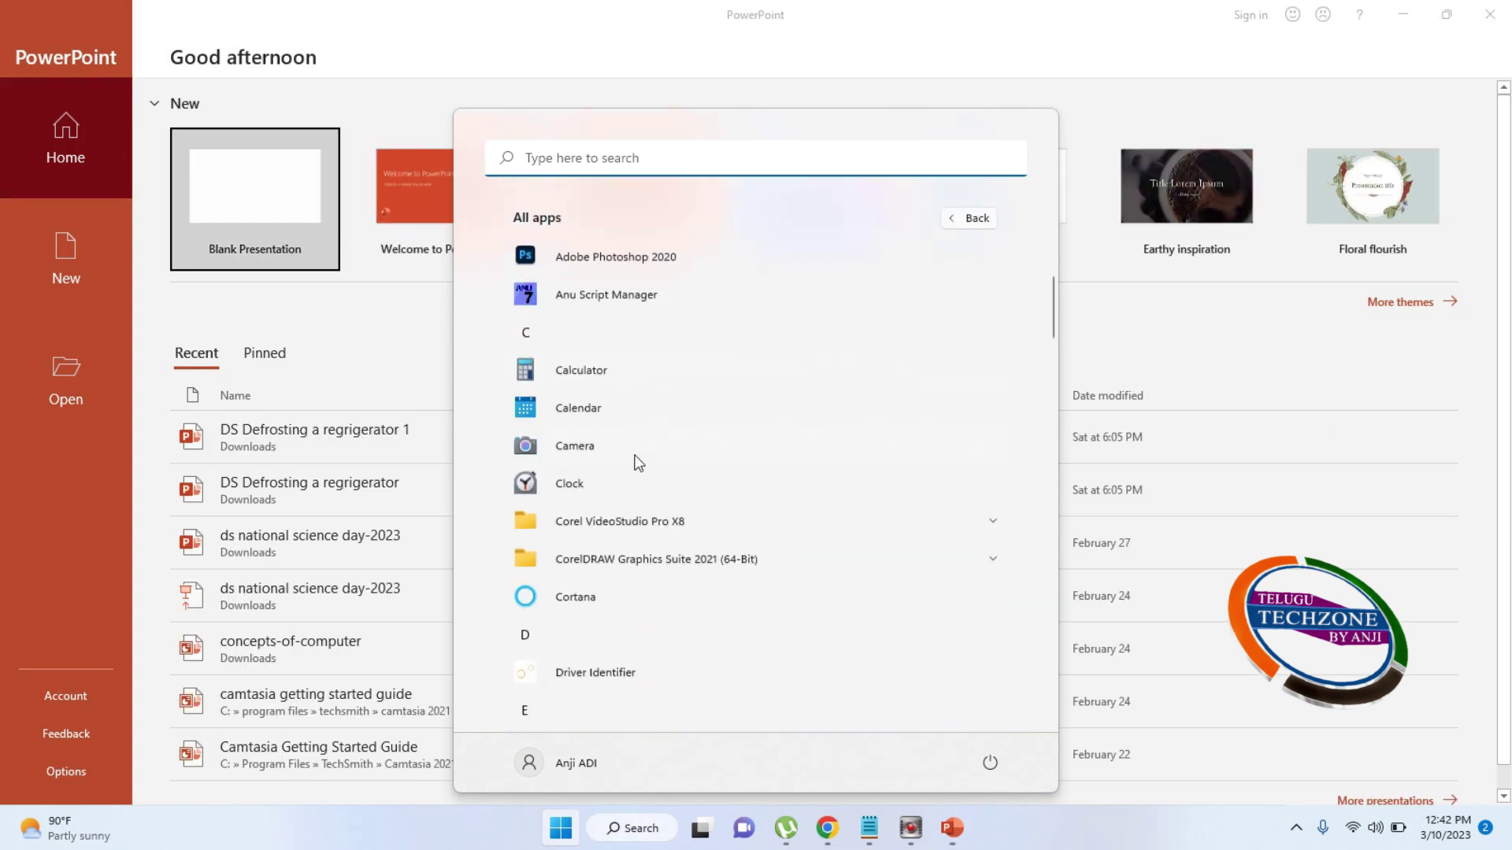
scroll(648, 508, "down", 8)
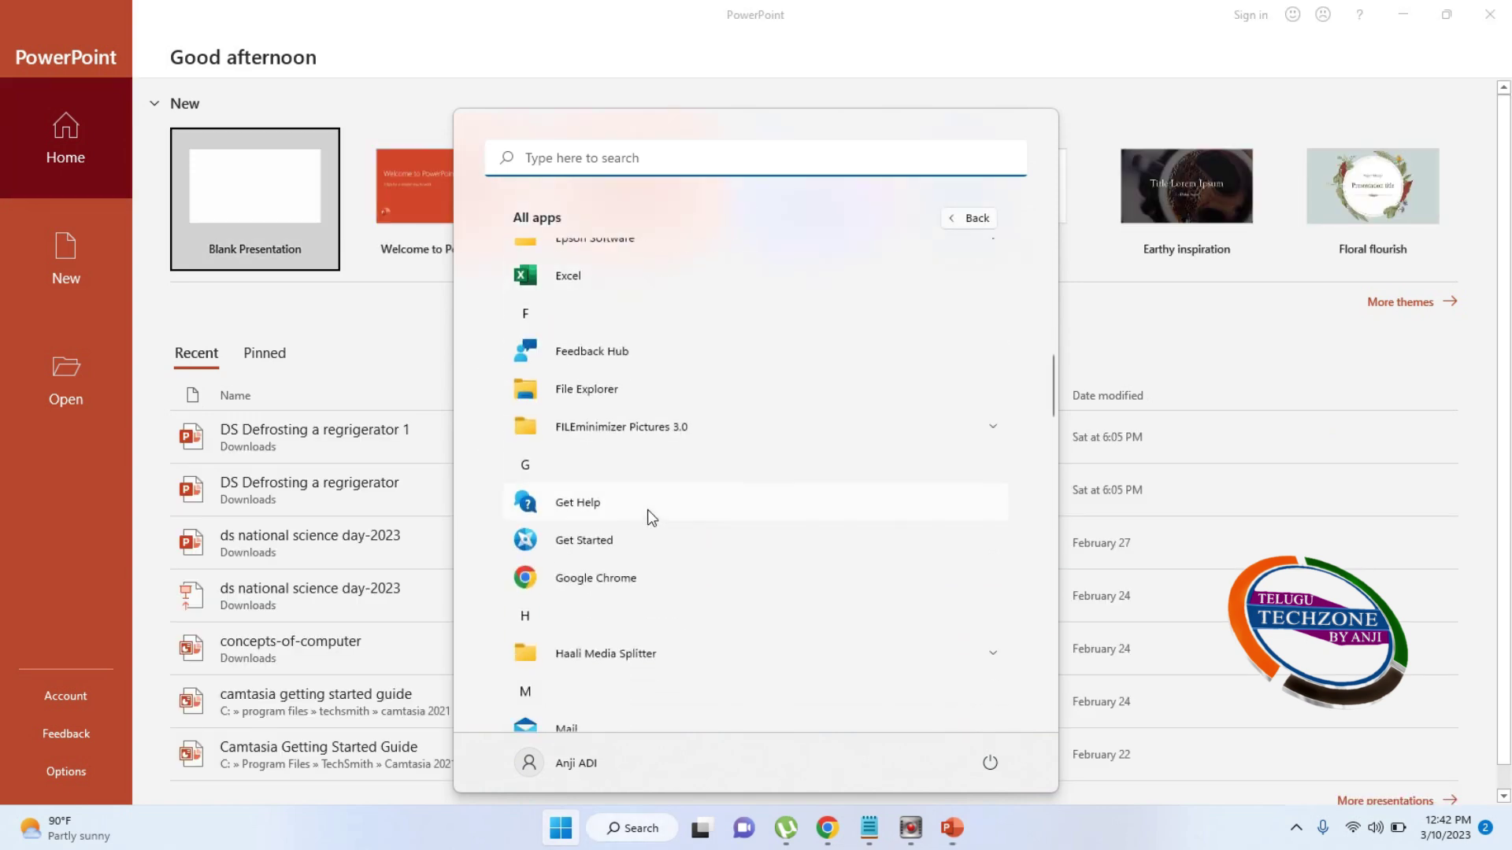
scroll(647, 509, "down", 4)
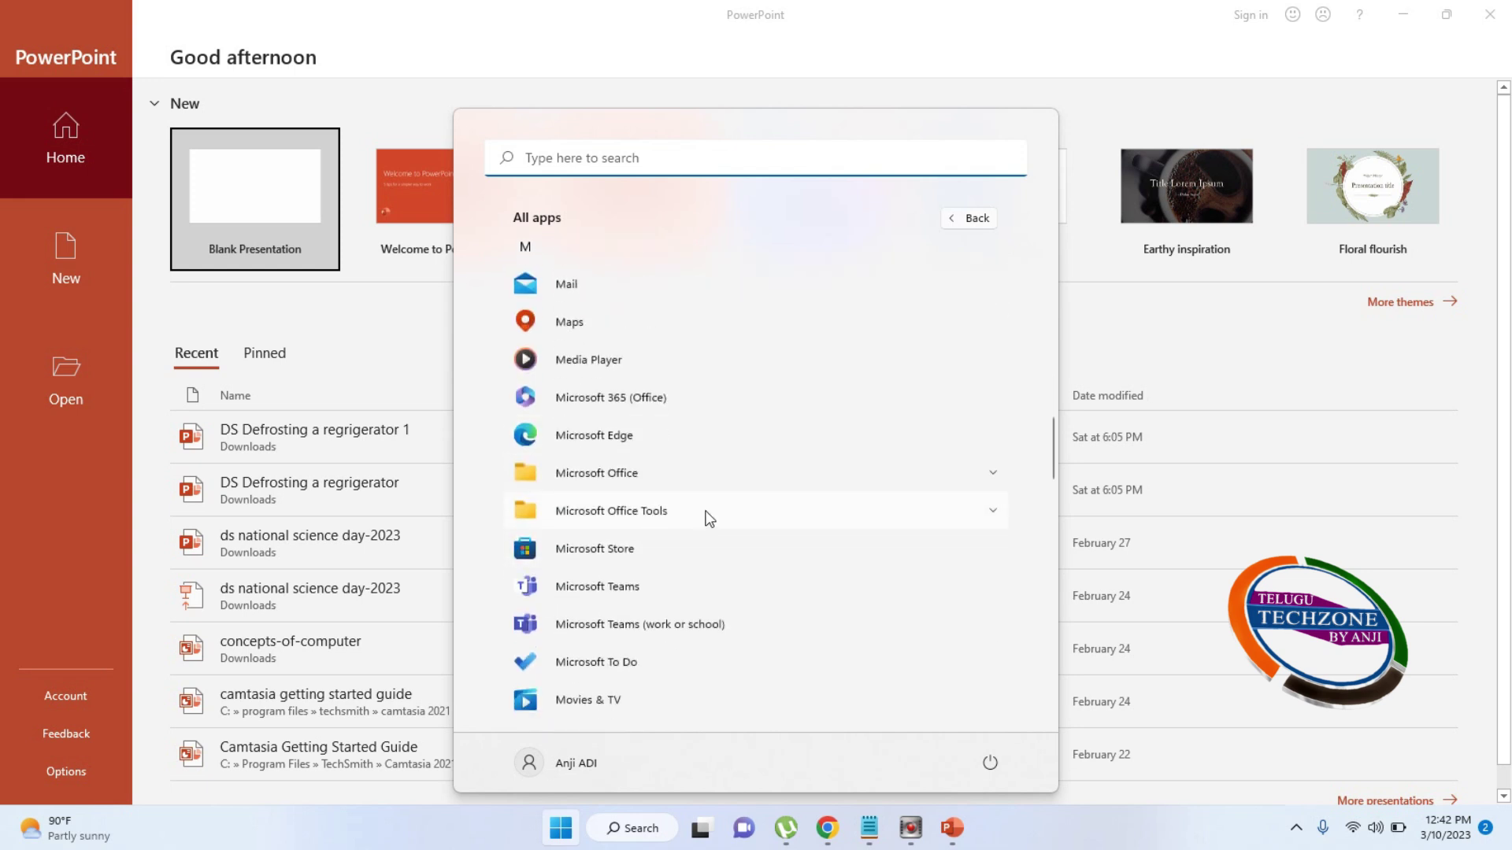
left_click(913, 485)
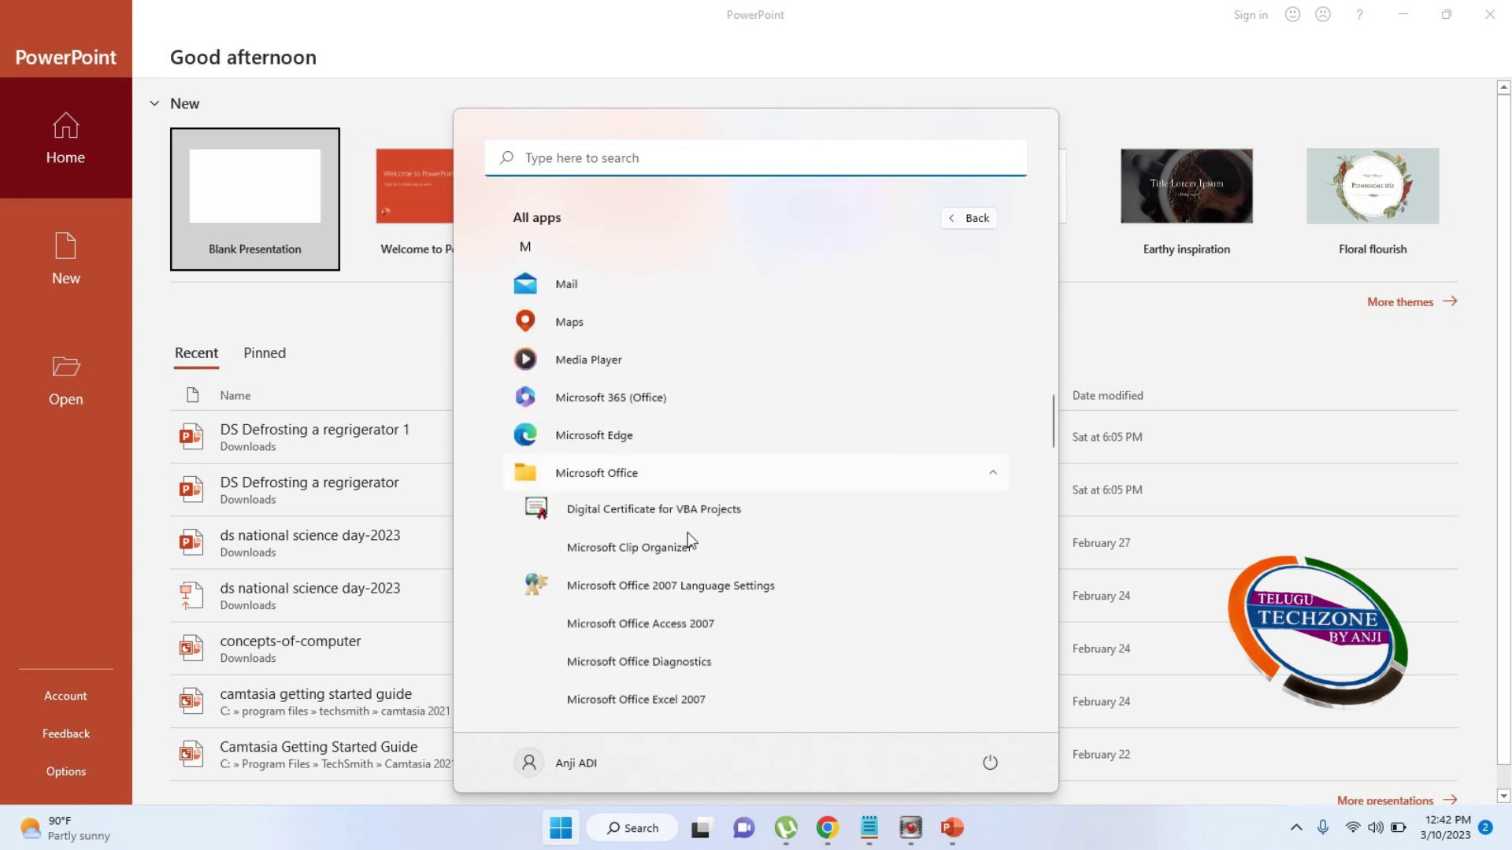
scroll(691, 541, "down", 4)
scroll(688, 604, "down", 1)
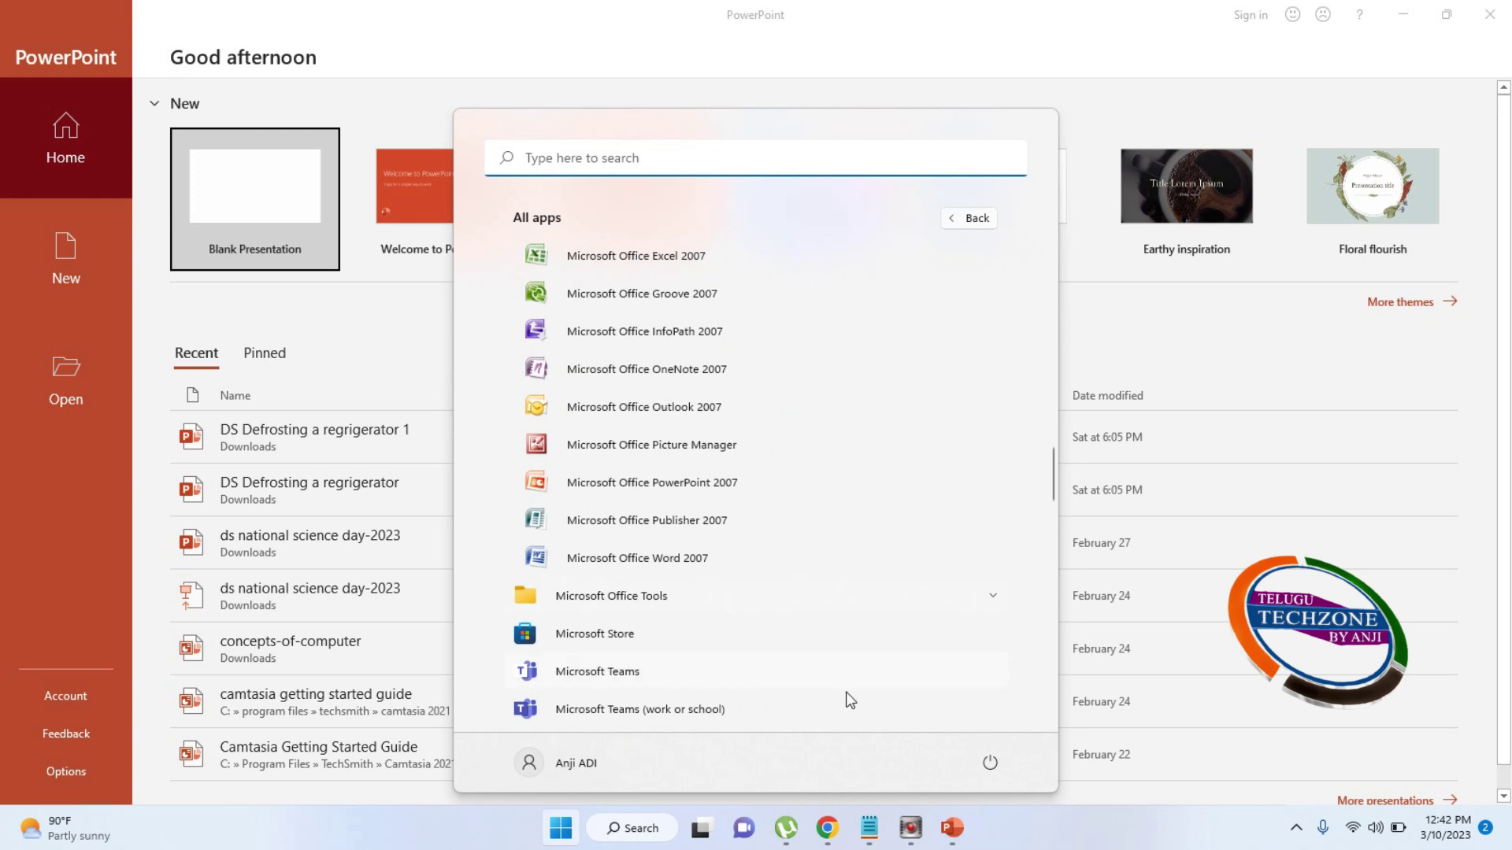
left_click(997, 15)
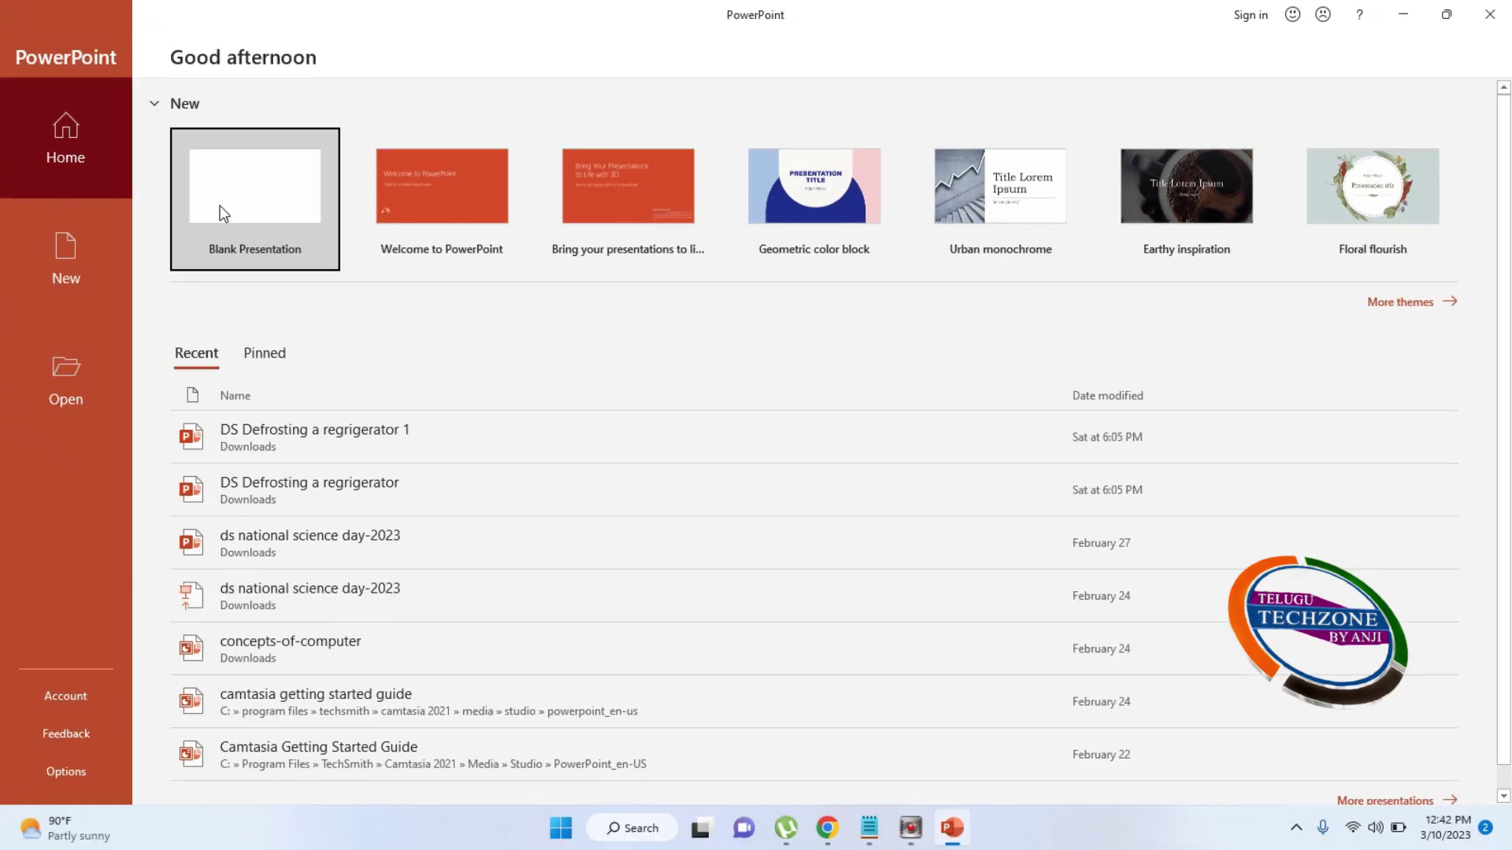
Create a new Blank Presentation from the PowerPoint start screen
left_click(219, 207)
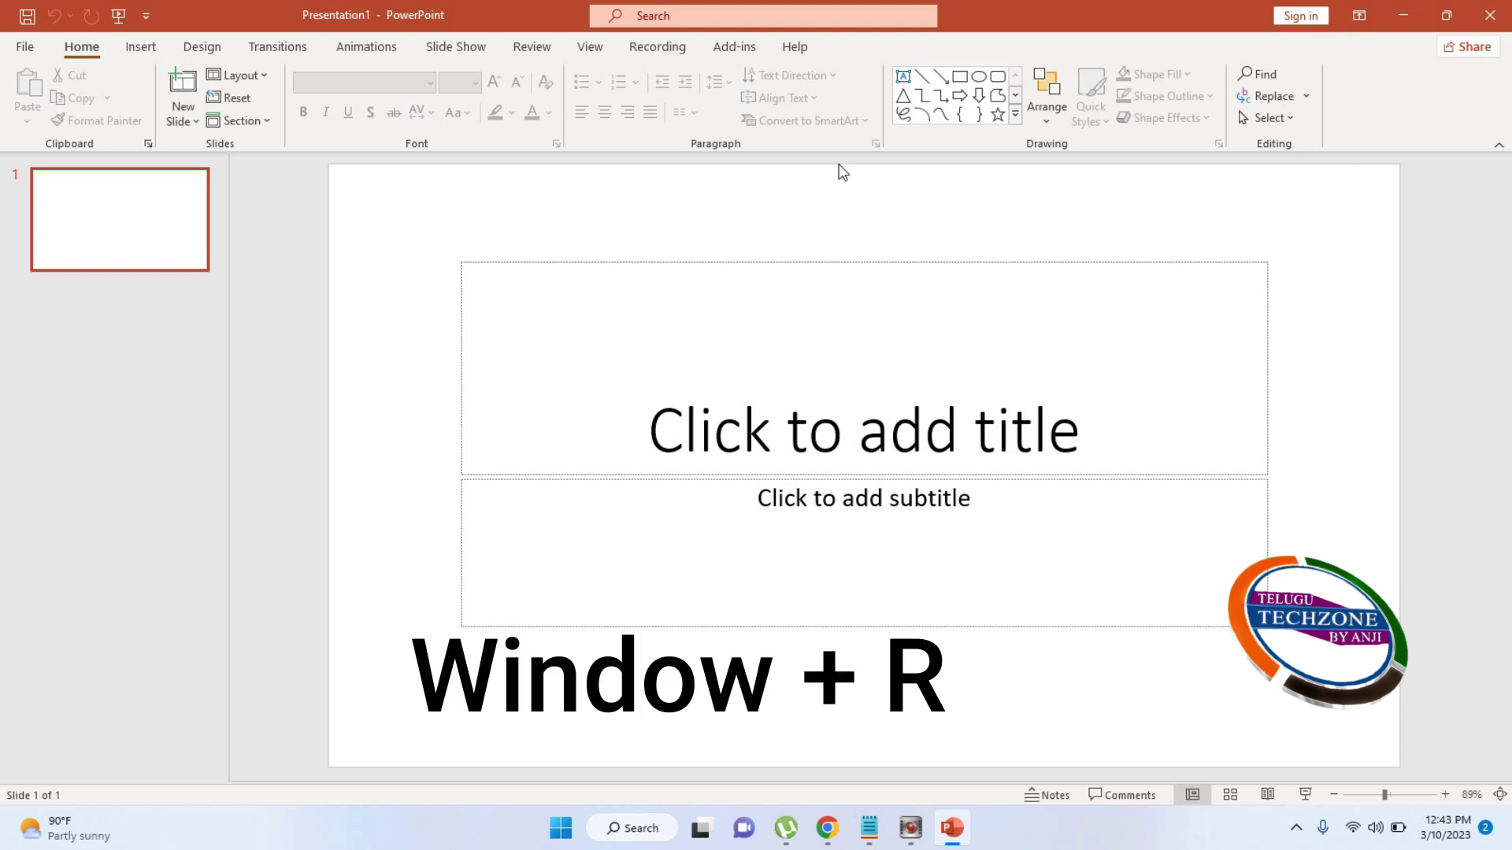
key("super+r")
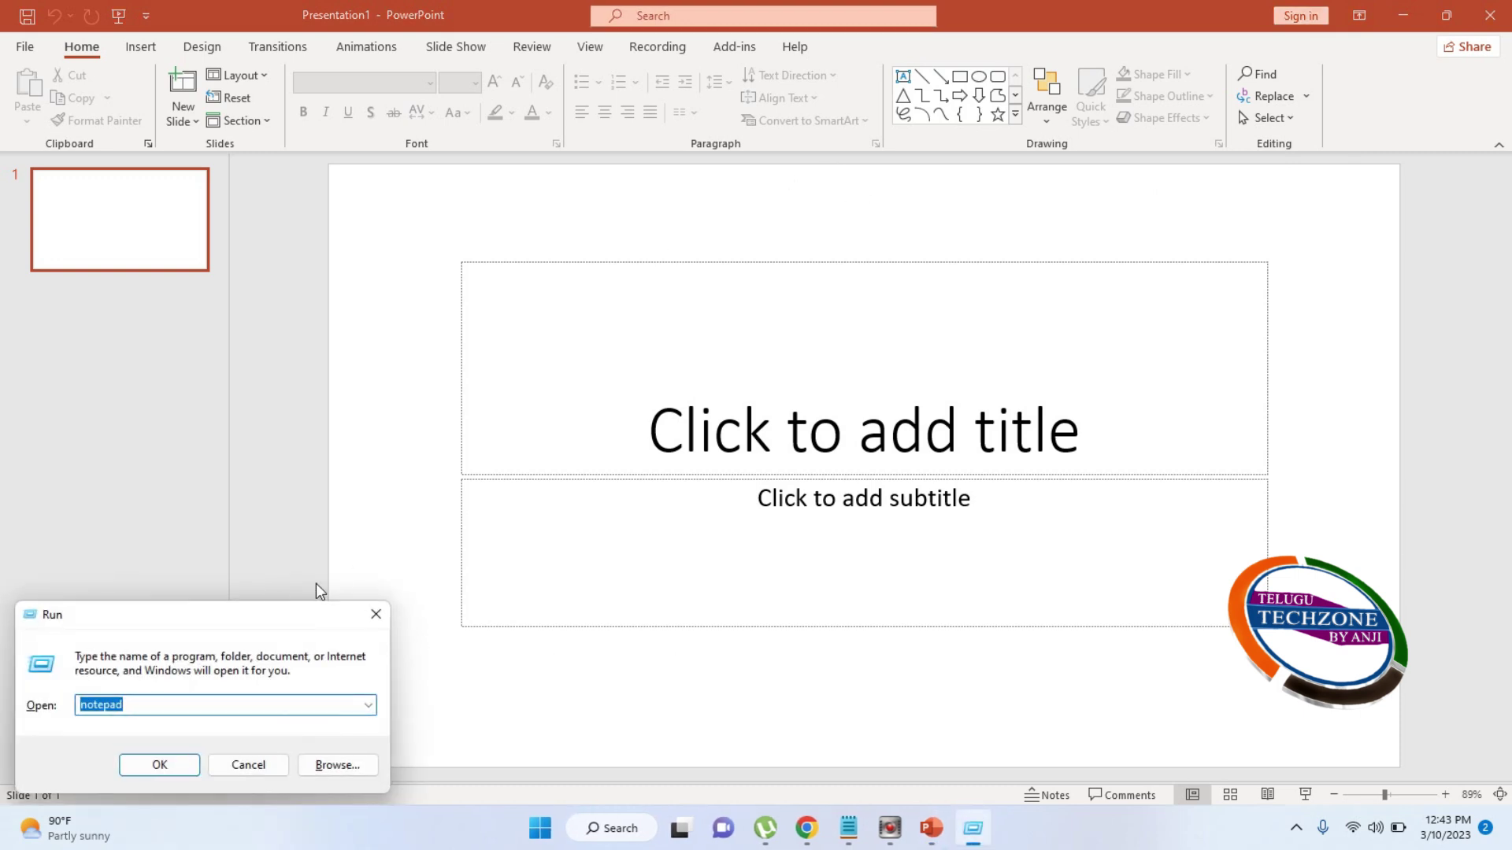
left_click_drag(240, 614, 499, 387)
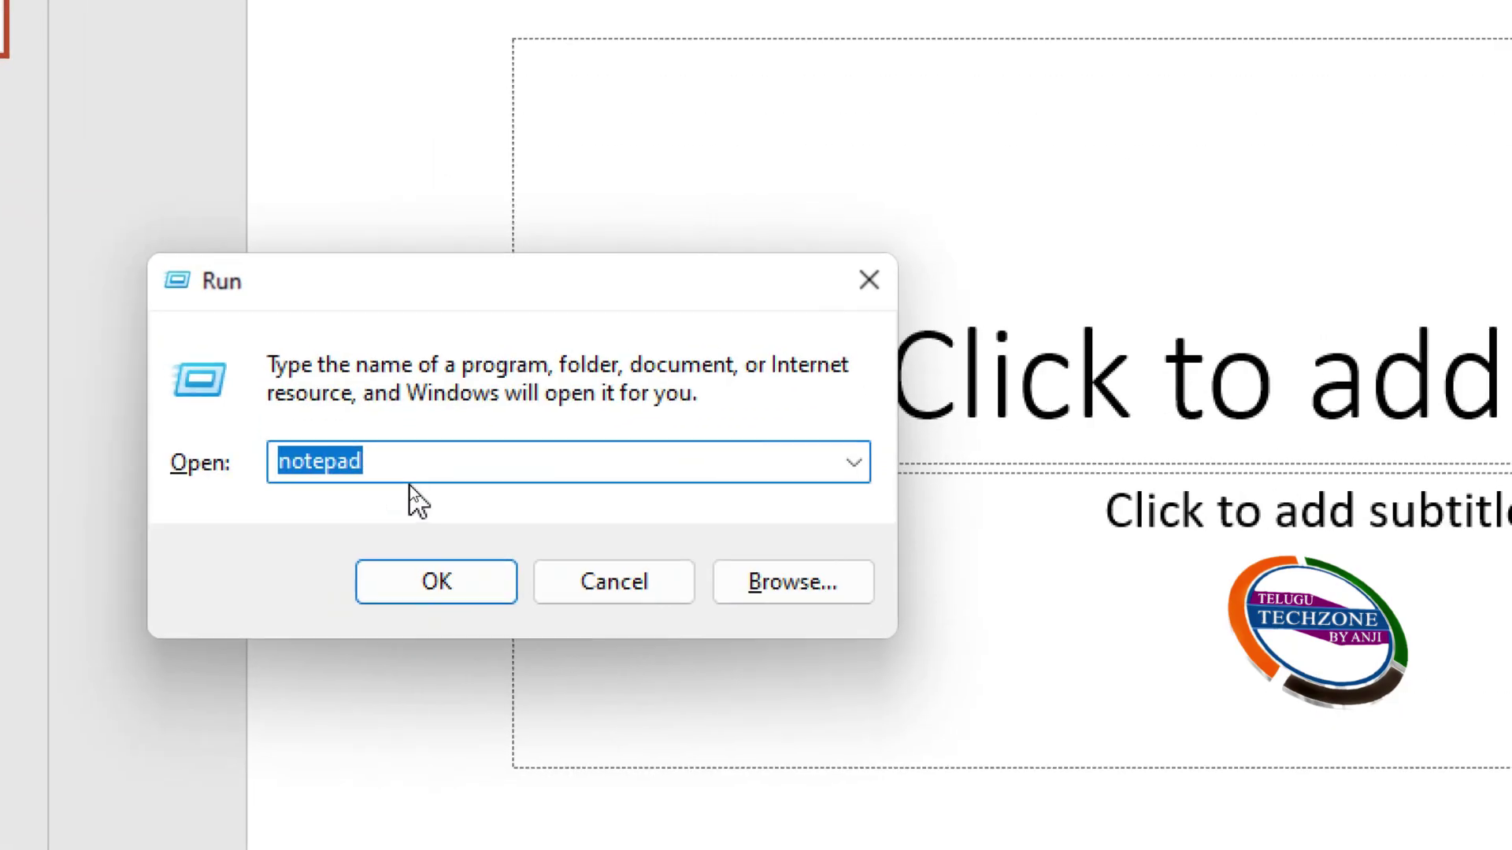
key("BackSpace")
type("powerpnt")
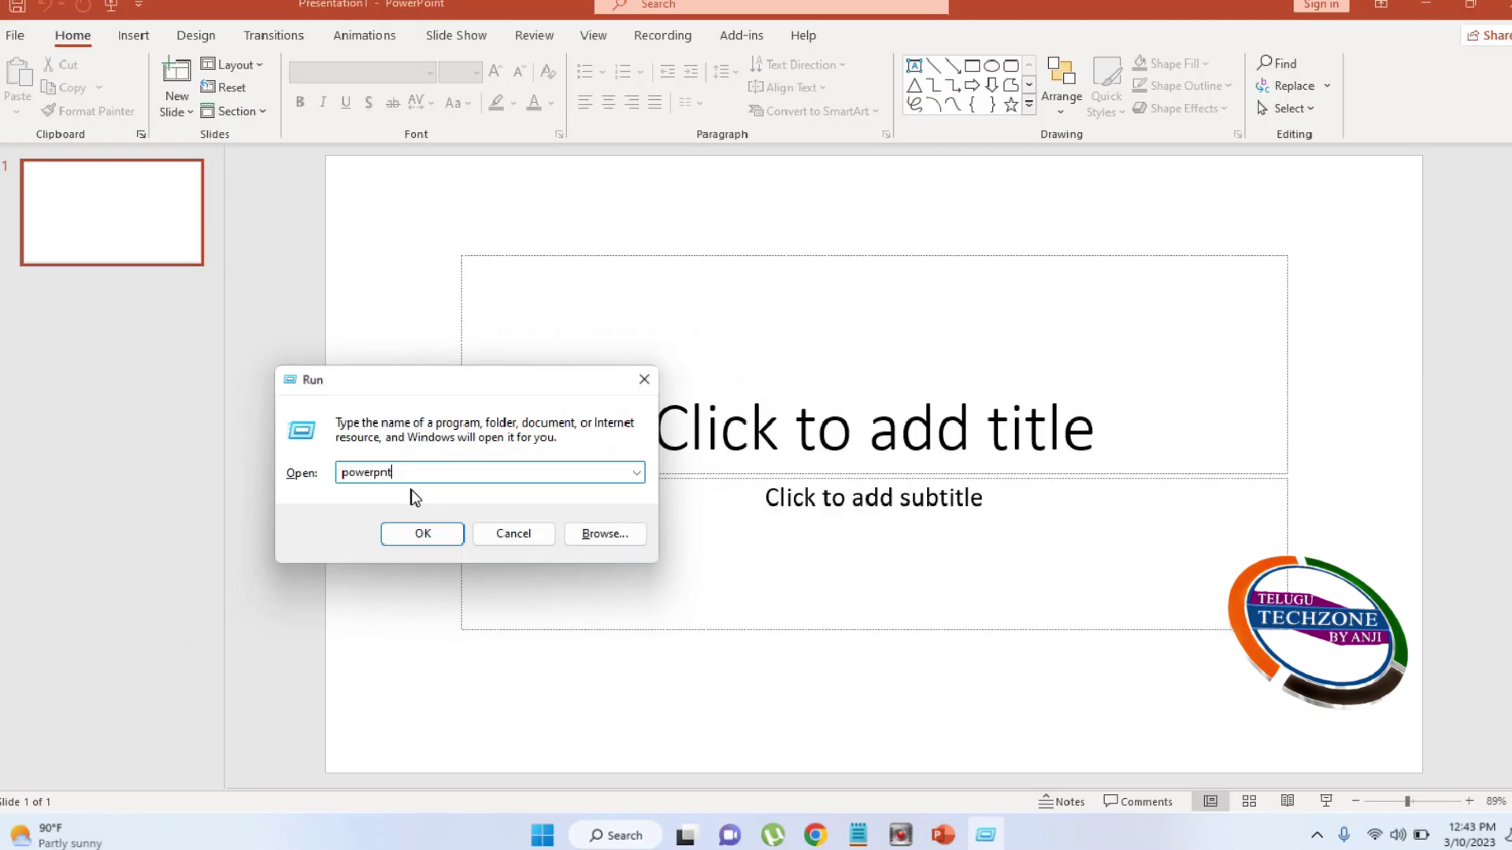
left_click(425, 536)
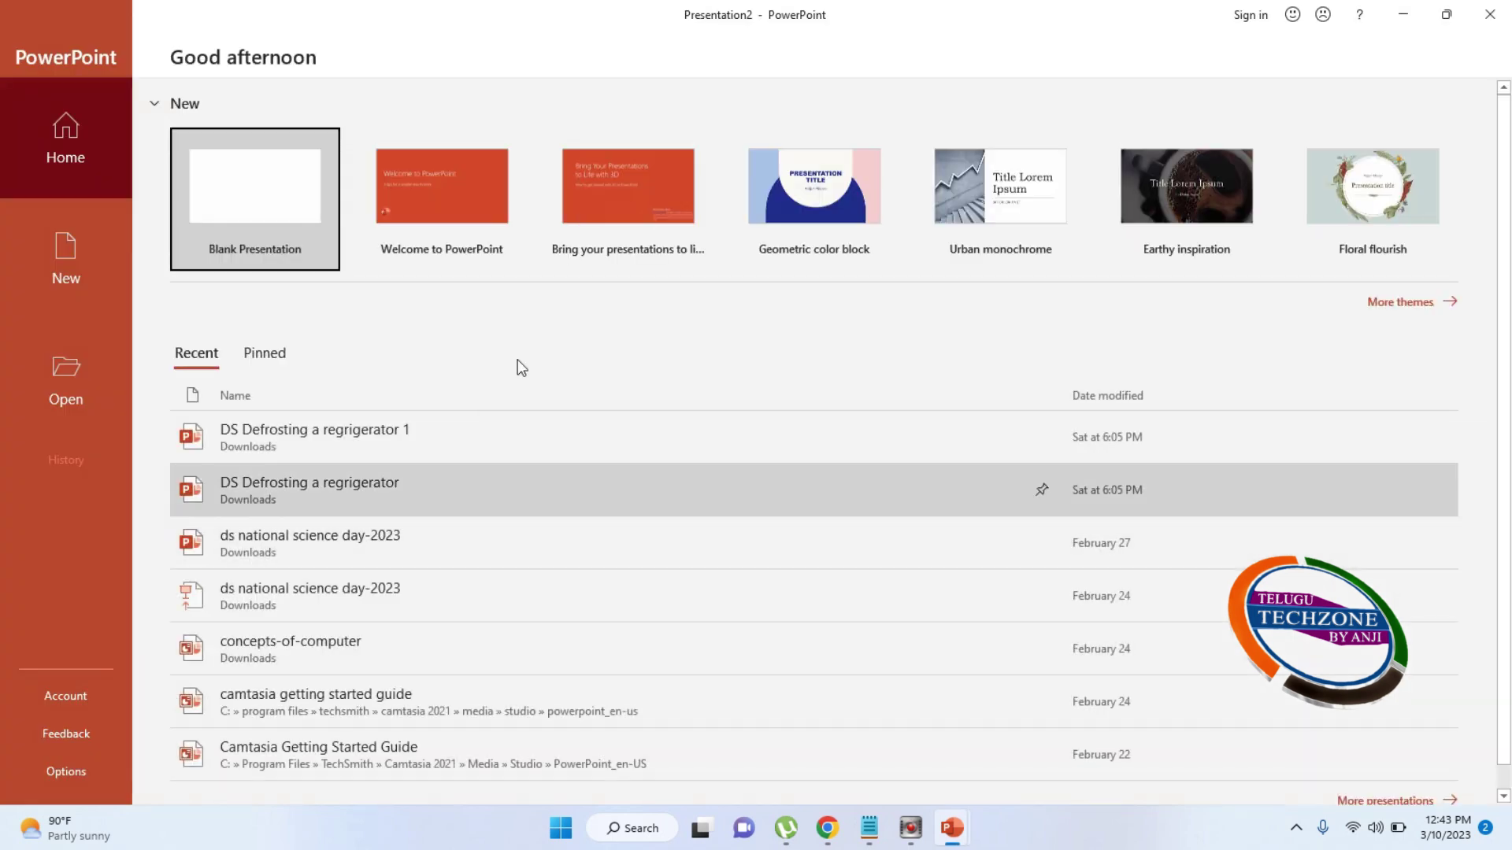
left_click(1490, 14)
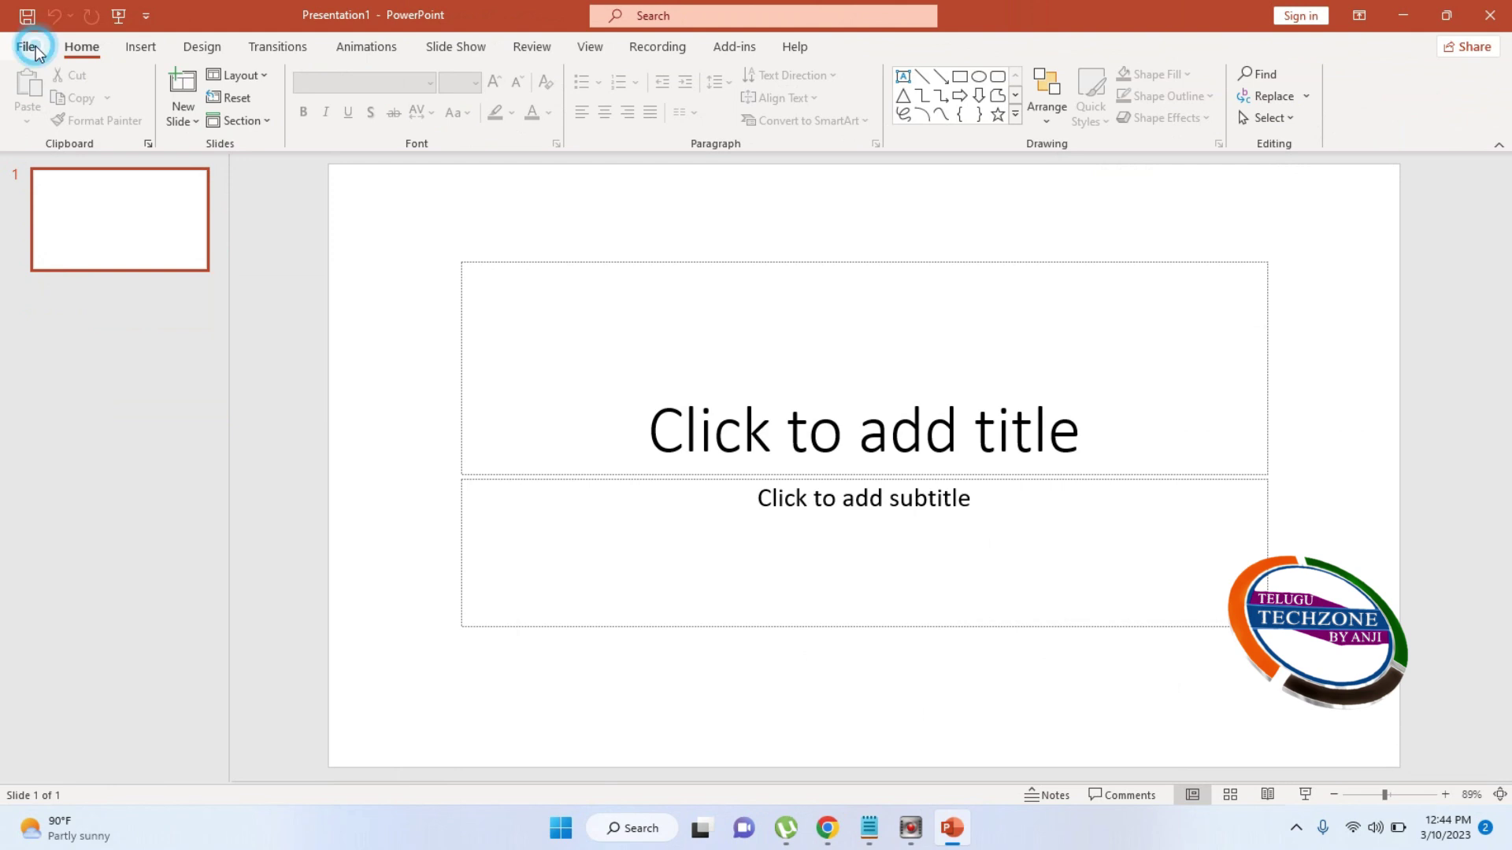
left_click(32, 47)
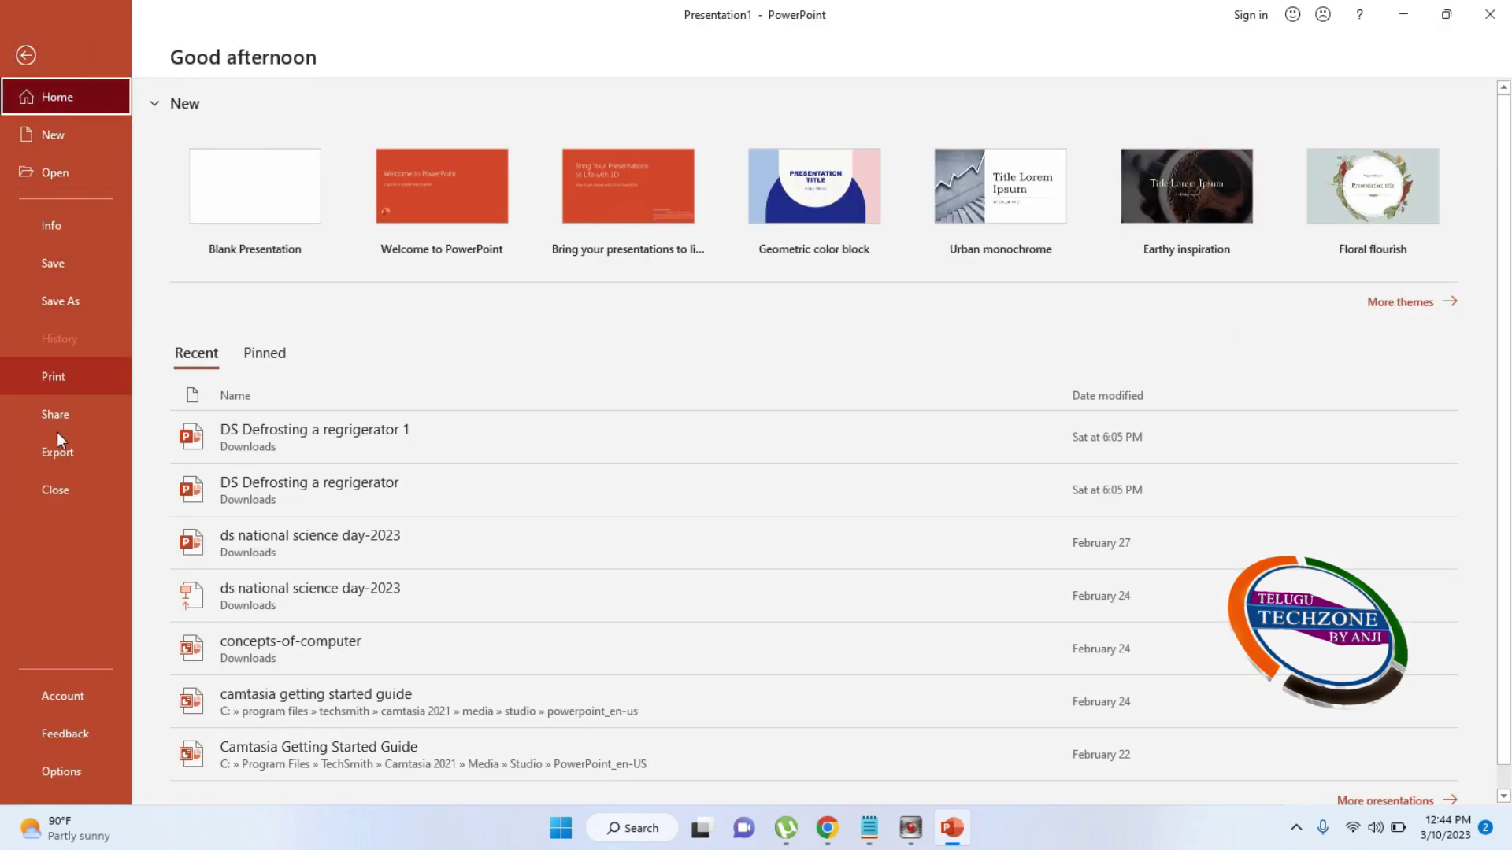
left_click(28, 55)
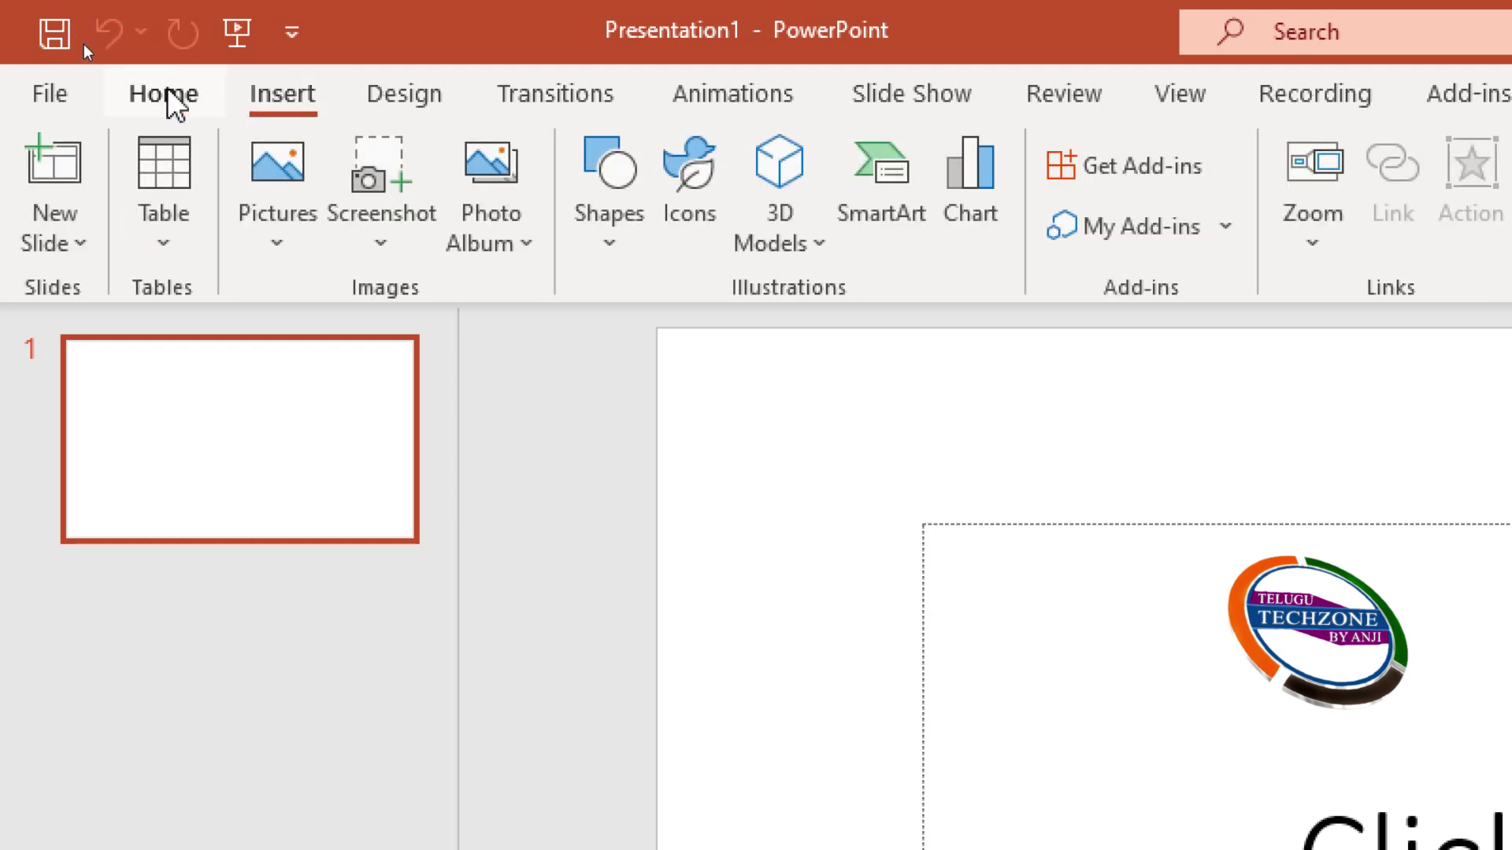
Switch the ribbon from Home to the Insert tab
left_click(167, 93)
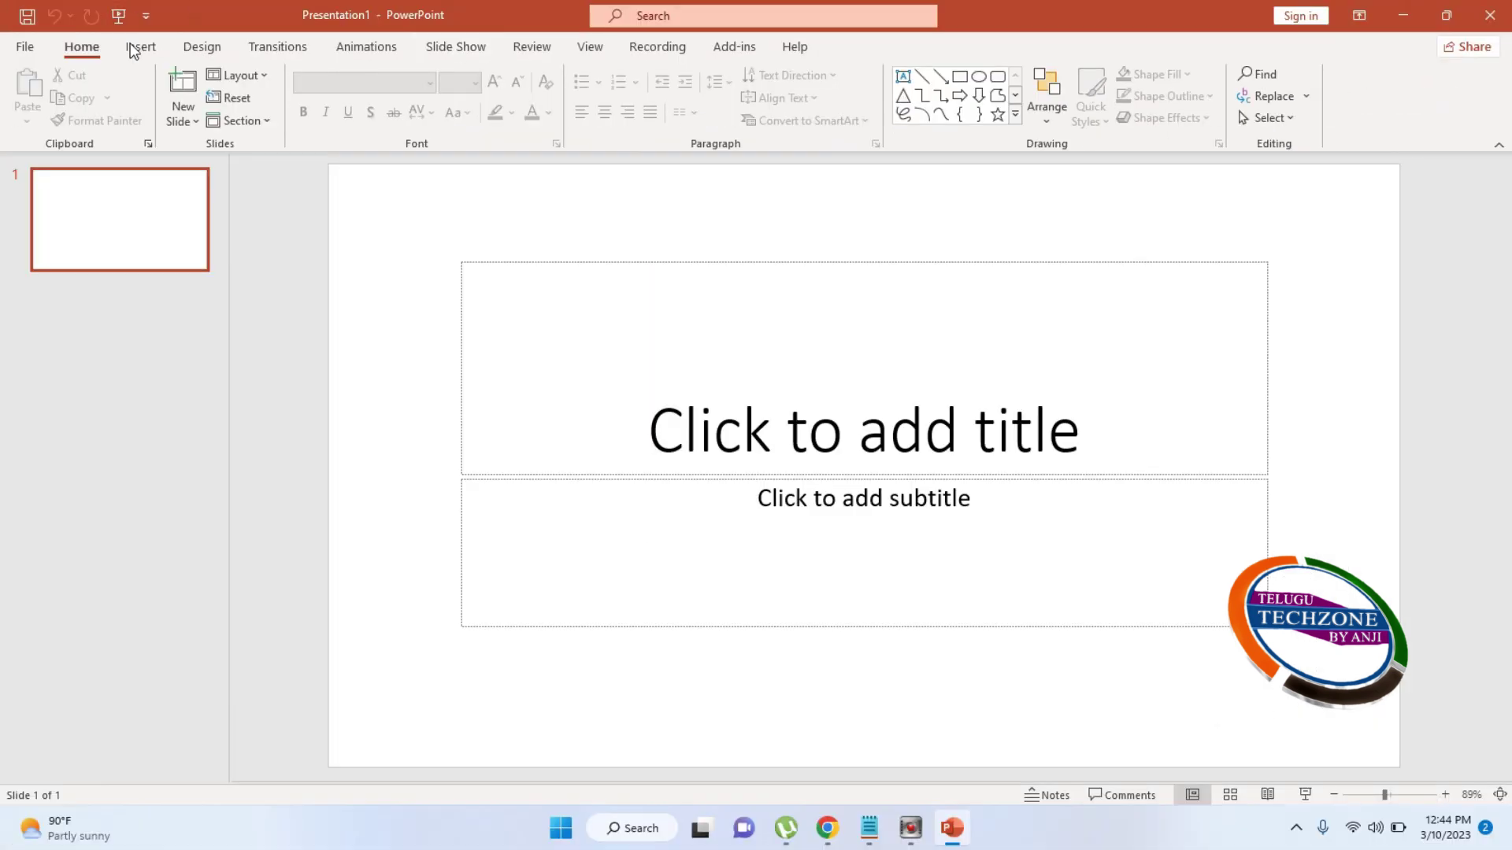
left_click(140, 47)
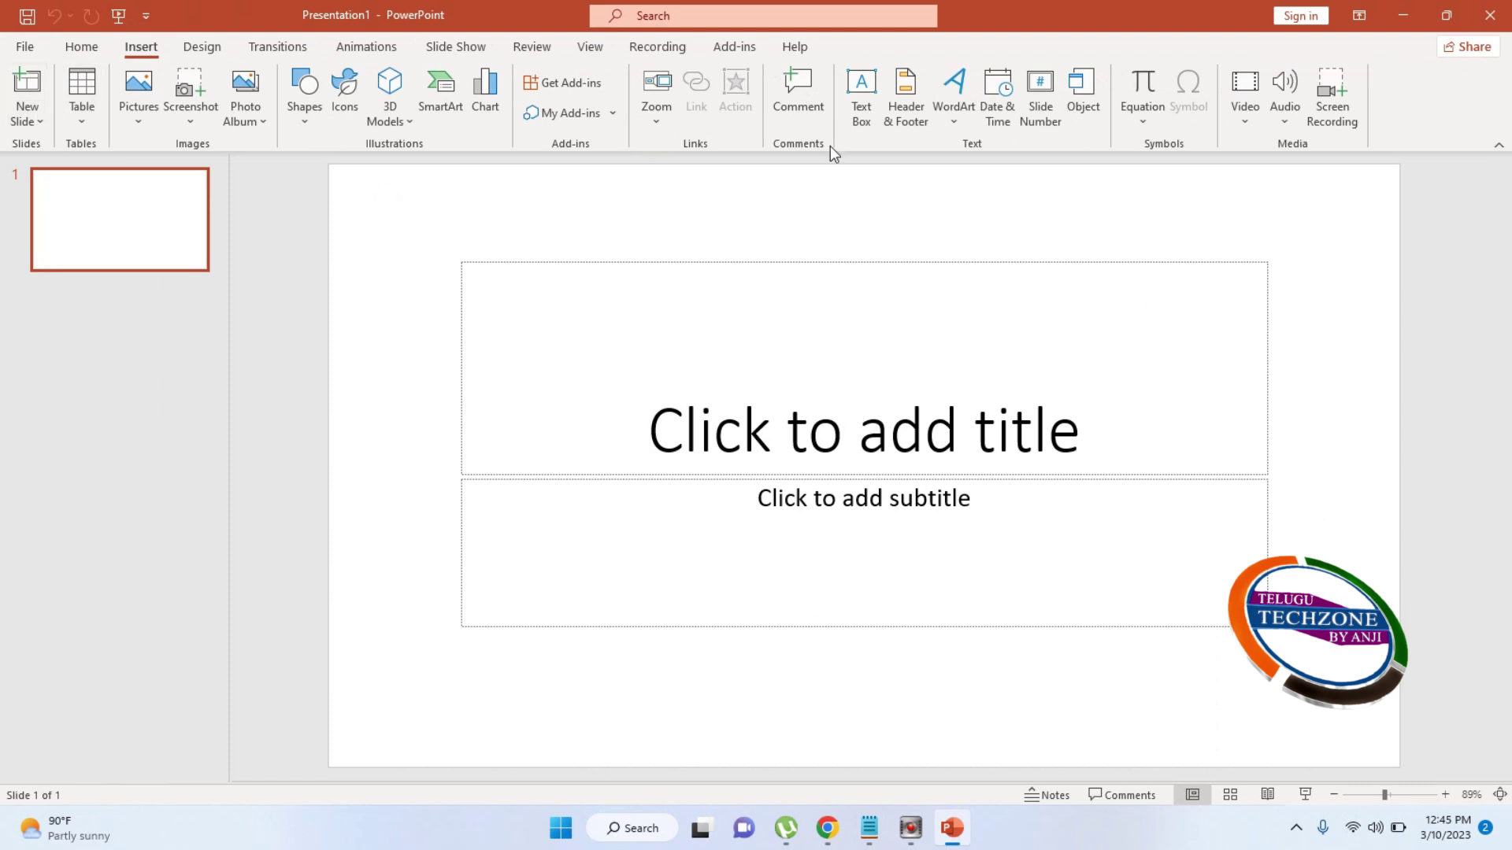
Switch the ribbon back to the Home tab
left_click(83, 49)
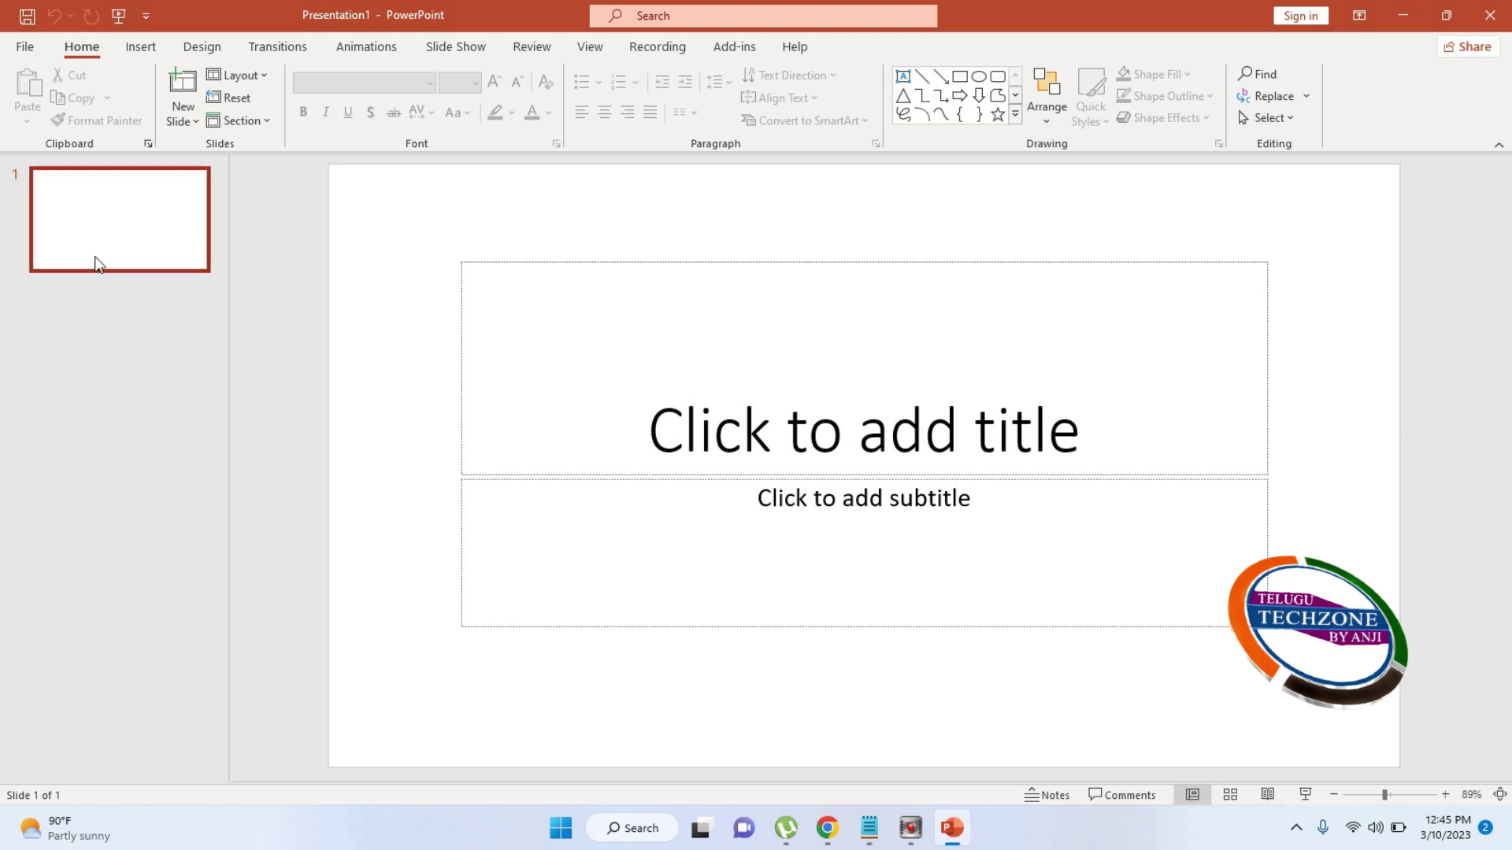
Delete the original title slide and add a Title Only slide in its place
left_click(102, 236)
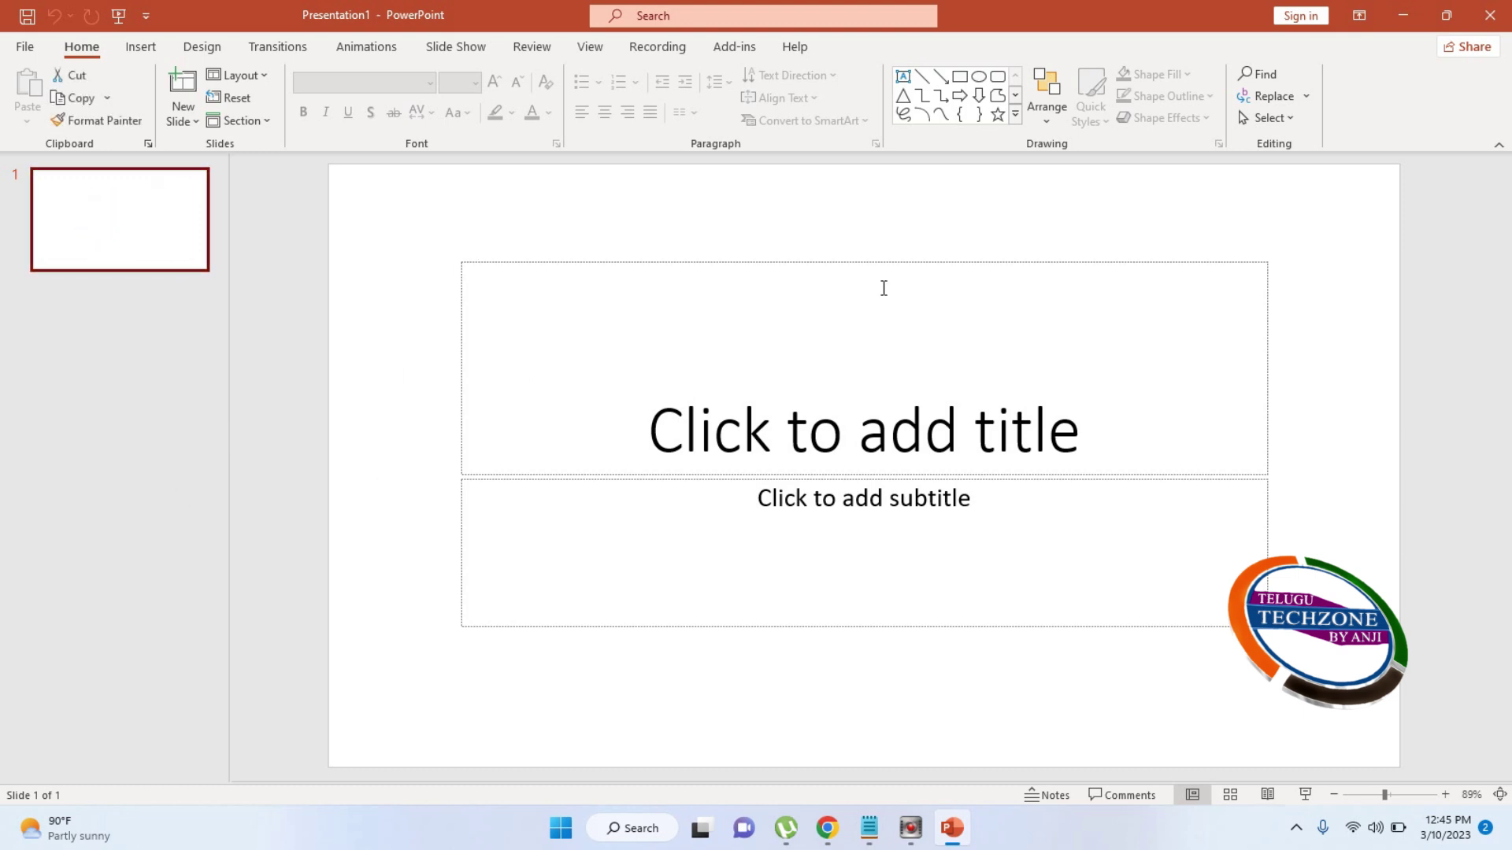
left_click(142, 337)
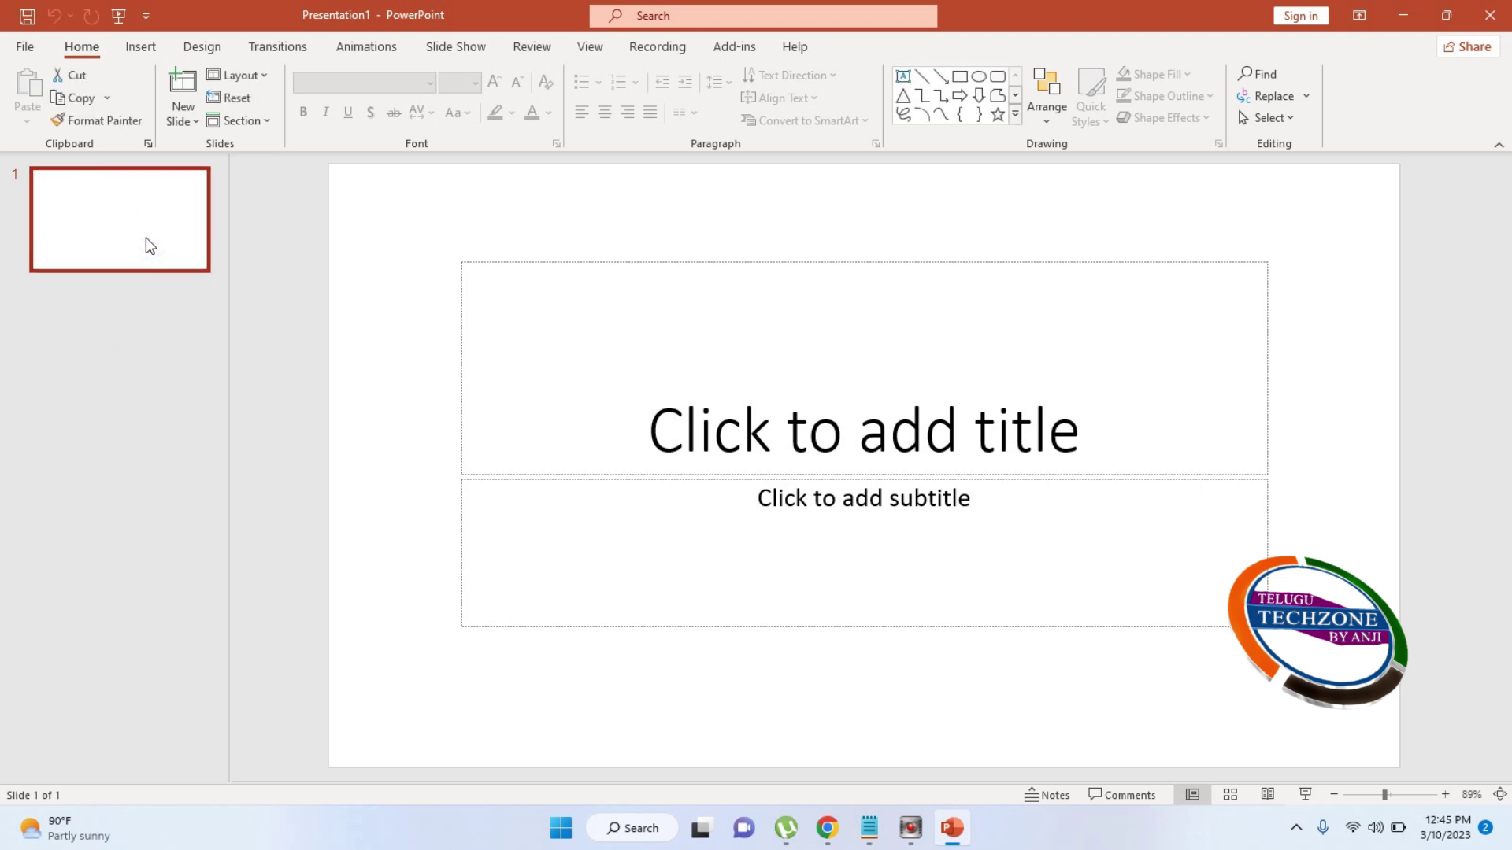
key("Delete")
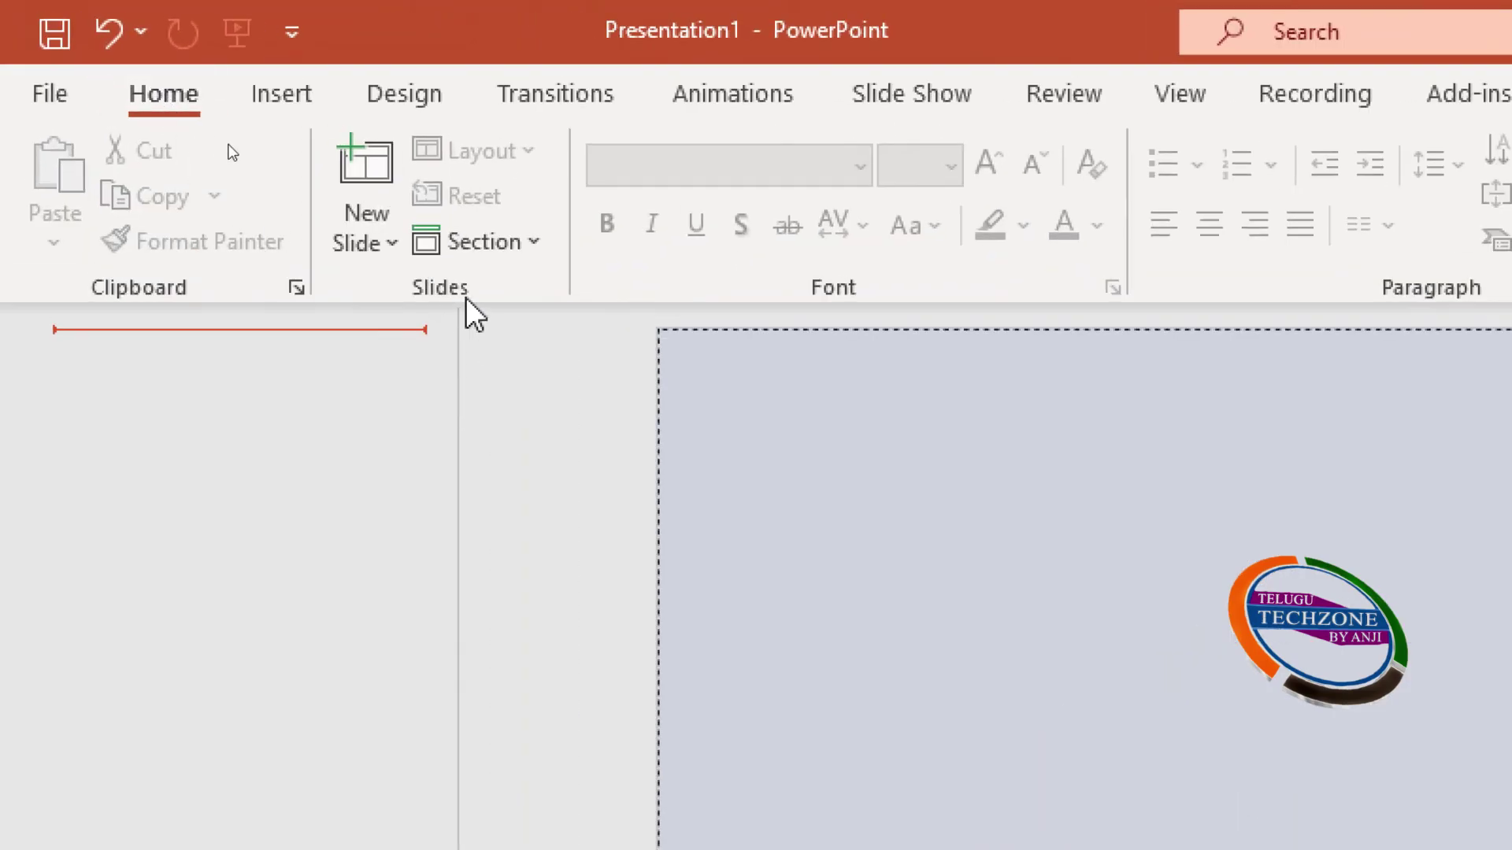
left_click(393, 241)
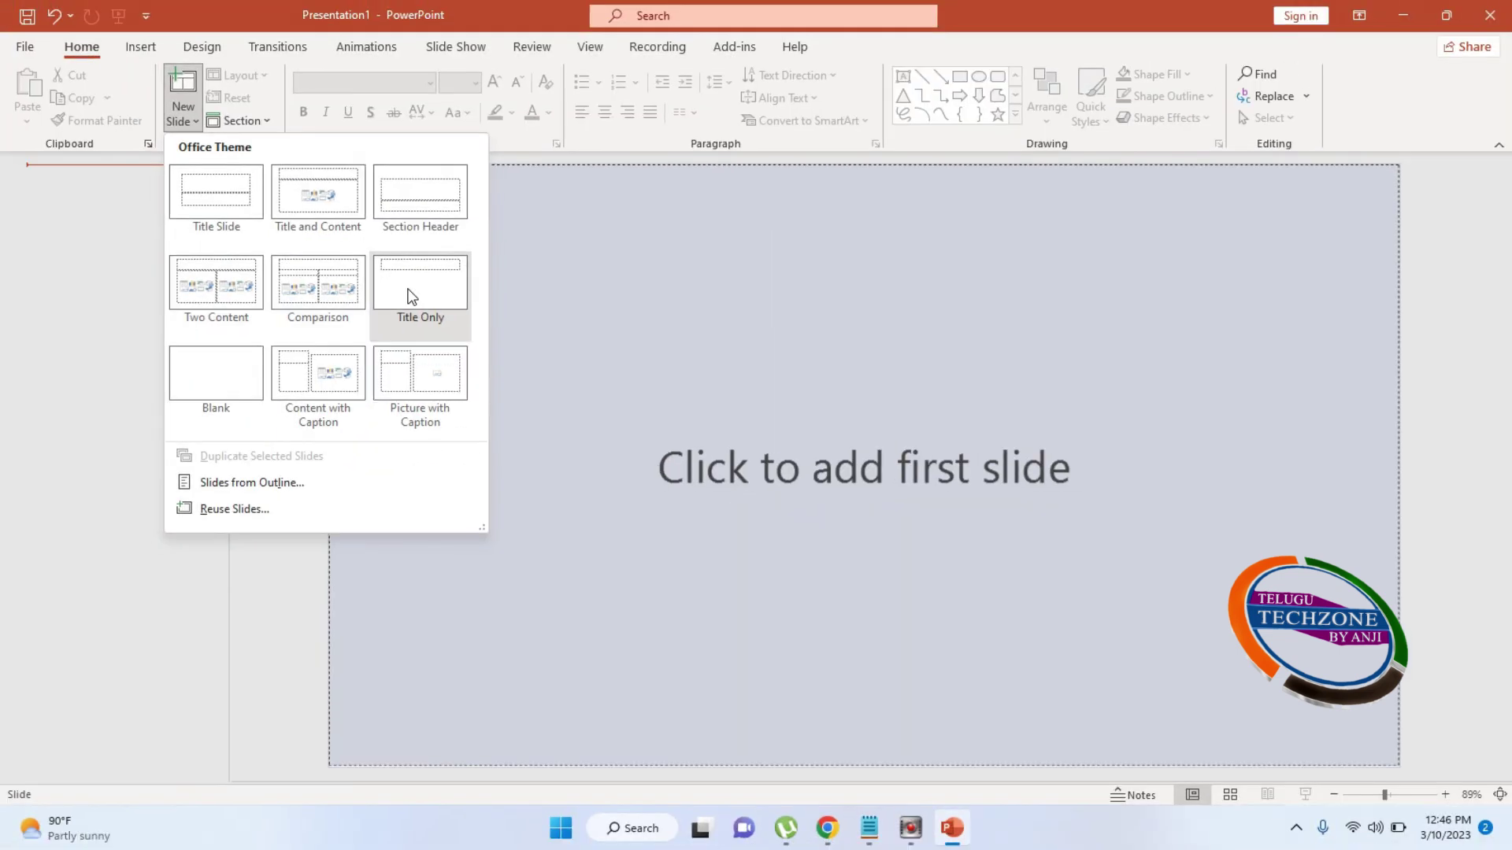
left_click(819, 482)
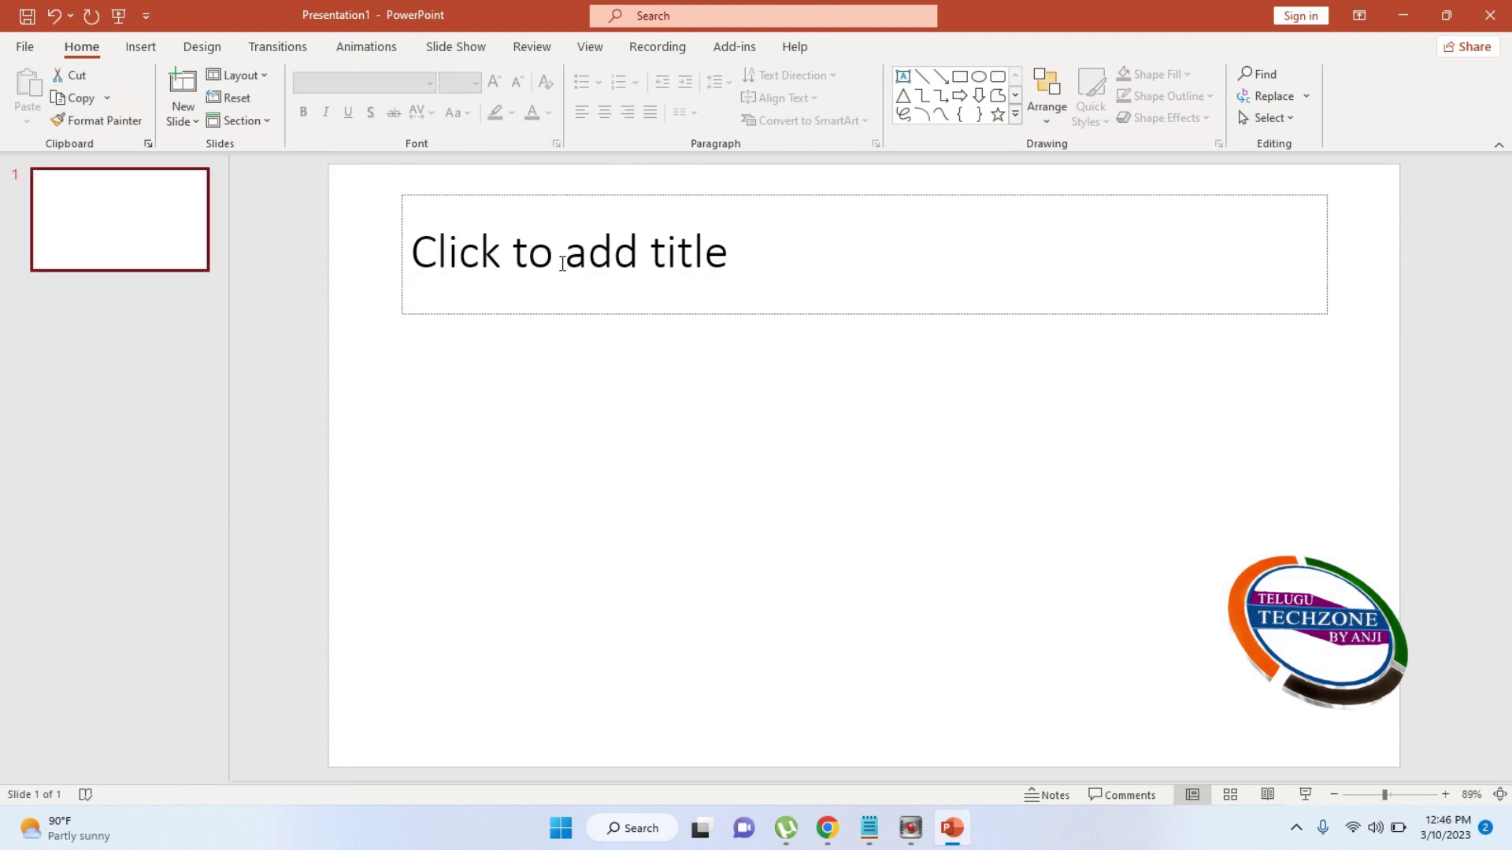
Enter the slide title 'Telugu Tech Zone By' followed by the creator's name
left_click(108, 299)
left_click(600, 254)
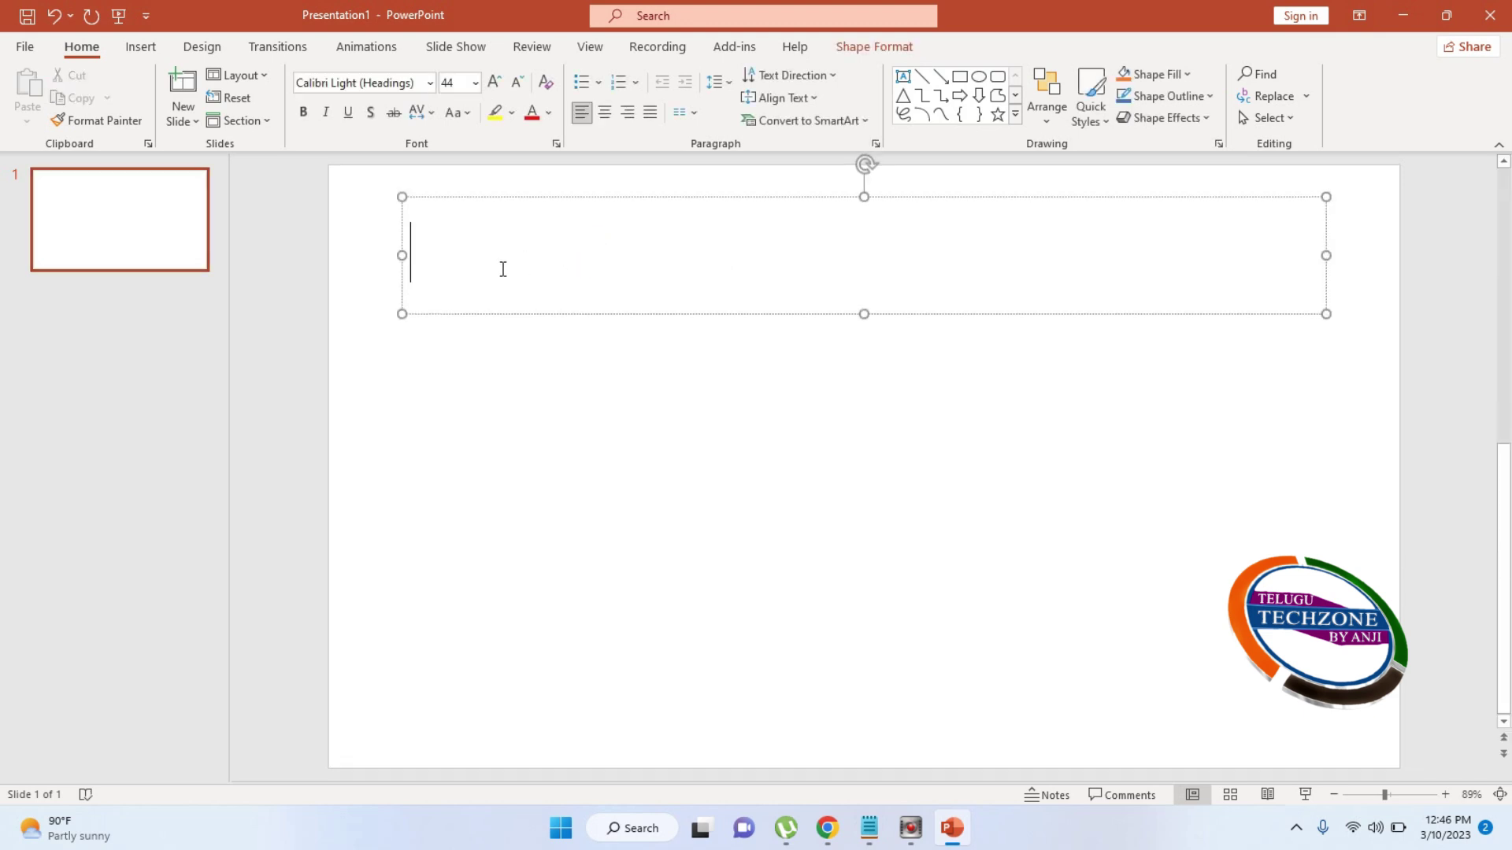
type("Telugu T")
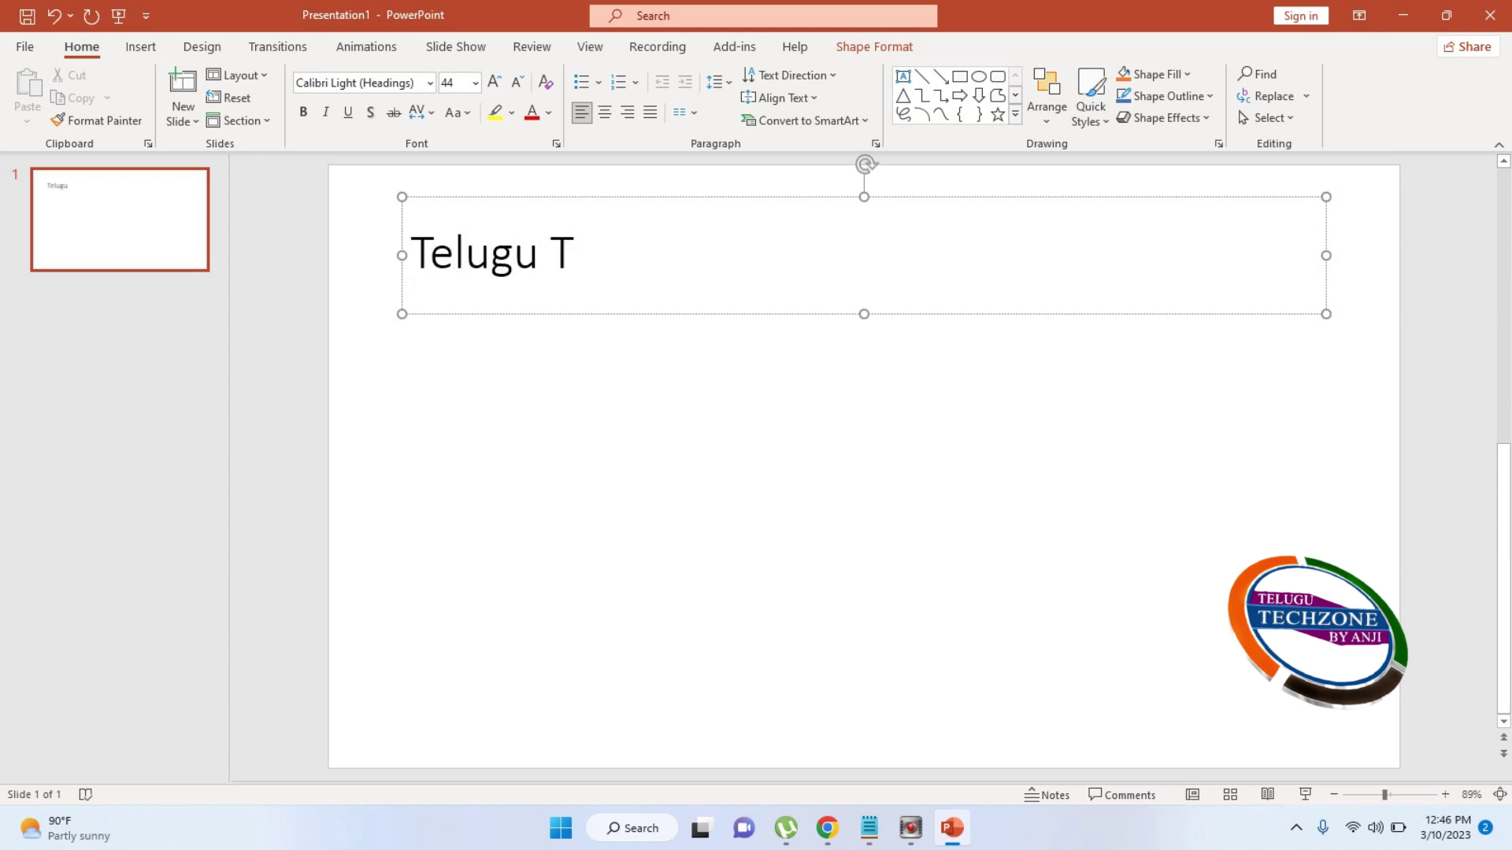
type("ech Zone By Anji")
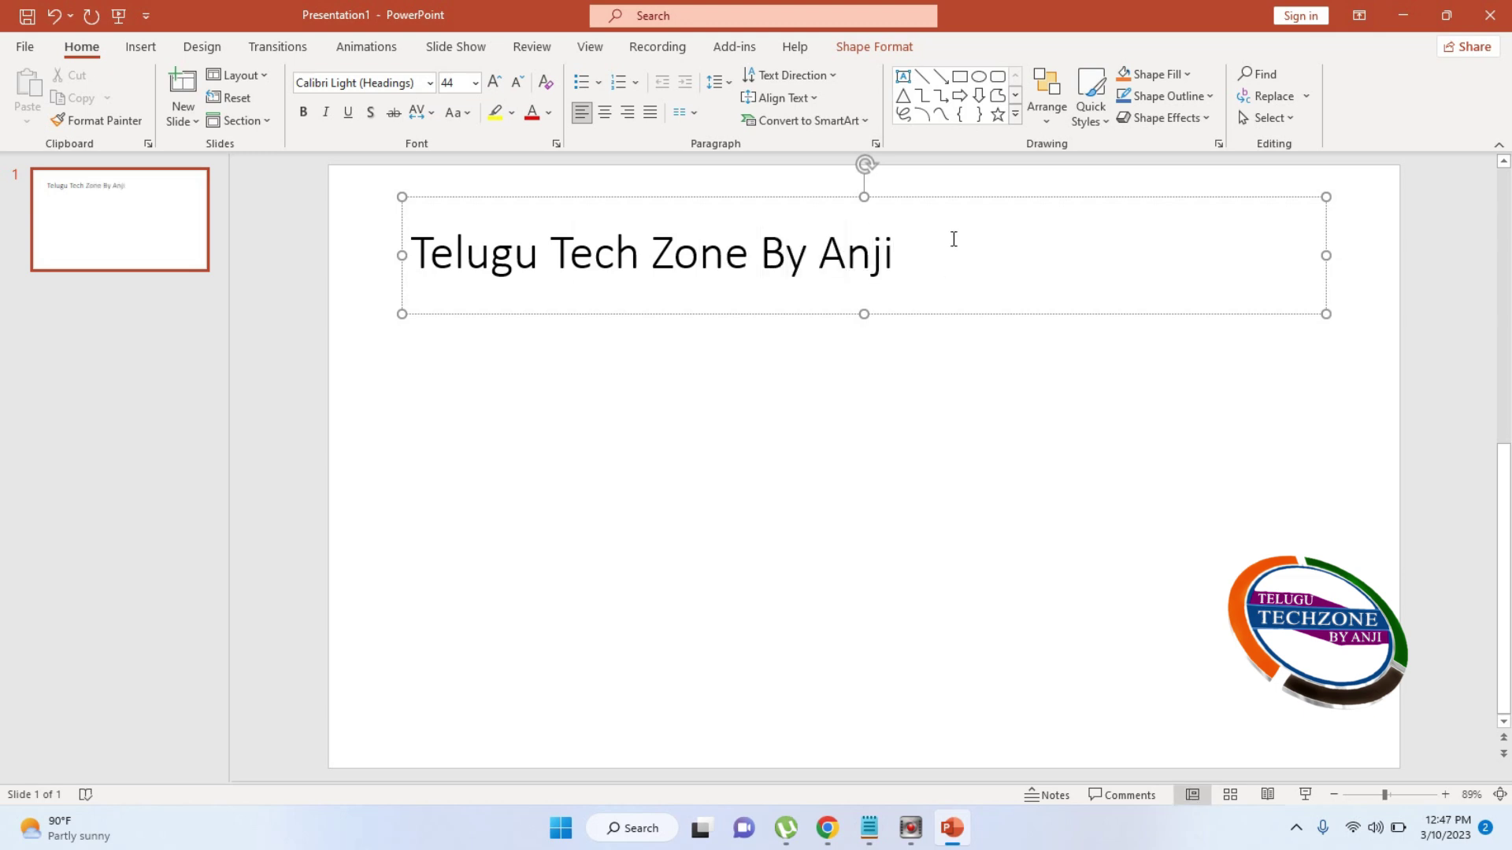
left_click(899, 195)
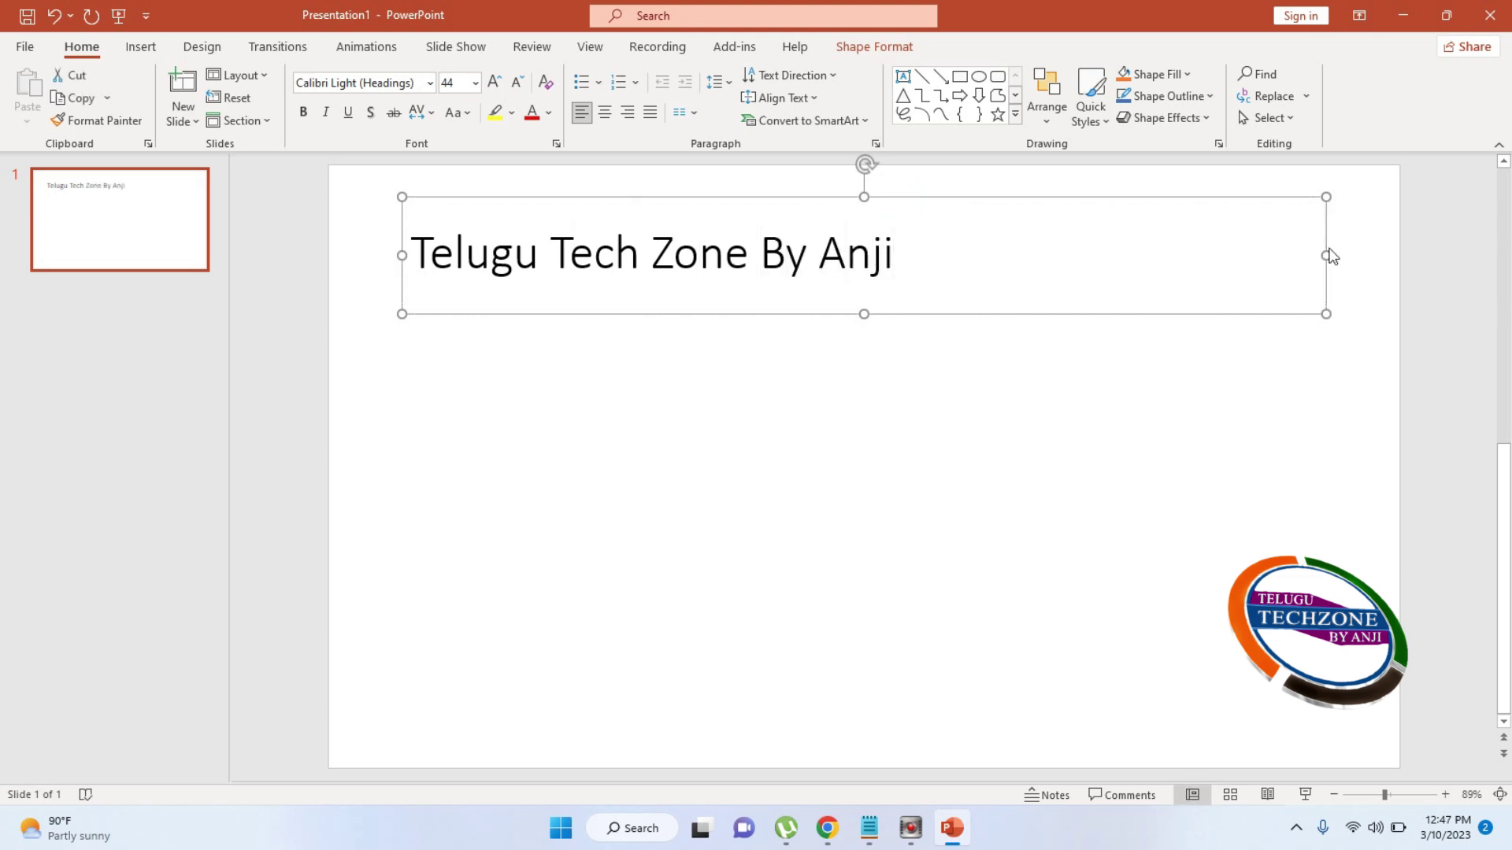
Narrow the title box from its right edge and select the title text
left_click_drag(1326, 255, 1161, 286)
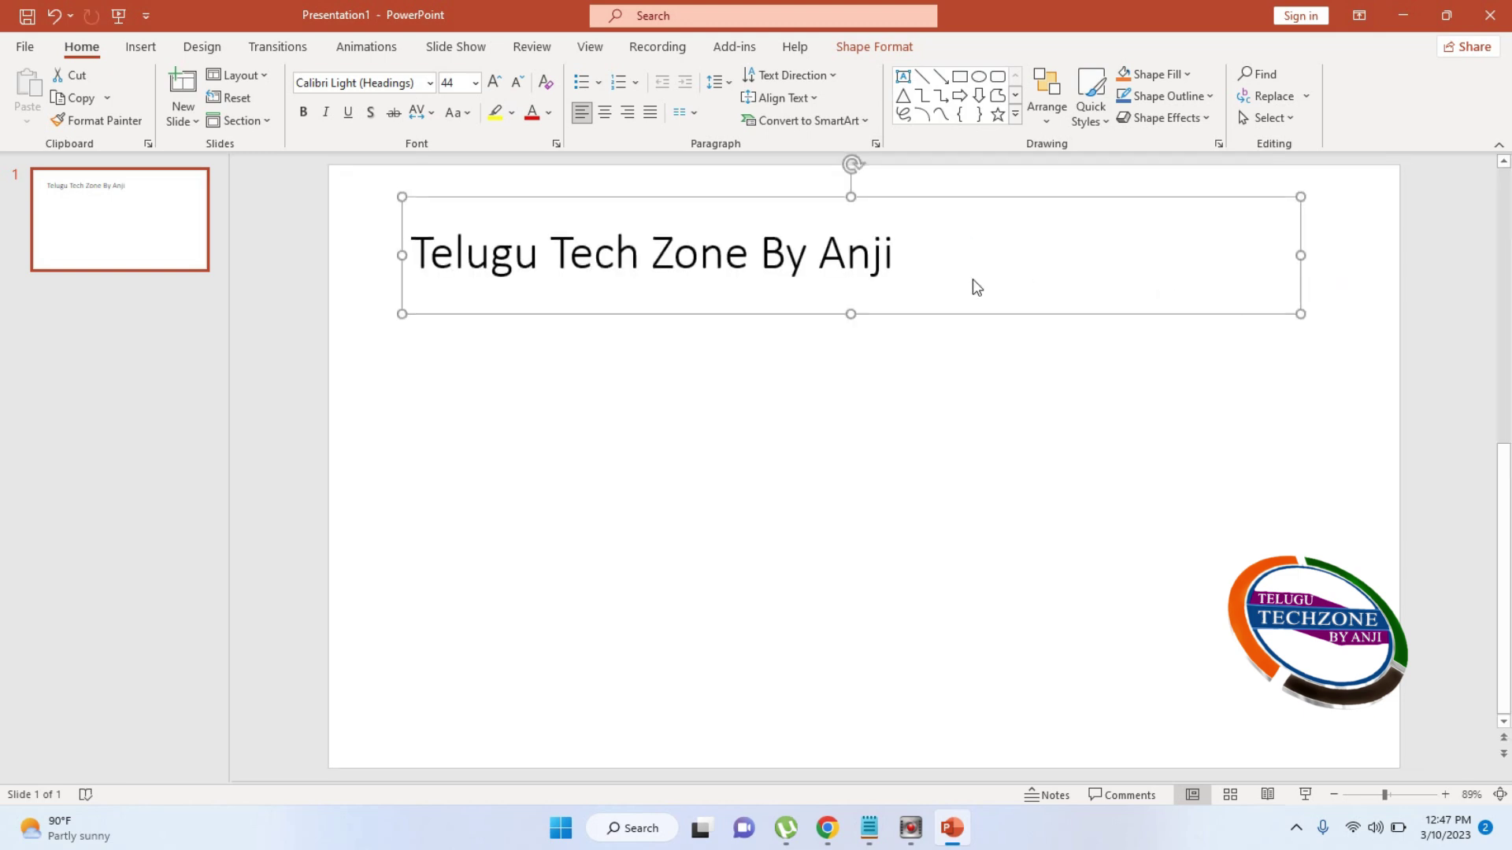
left_click(918, 270)
left_click(837, 263)
left_click_drag(935, 263, 409, 260)
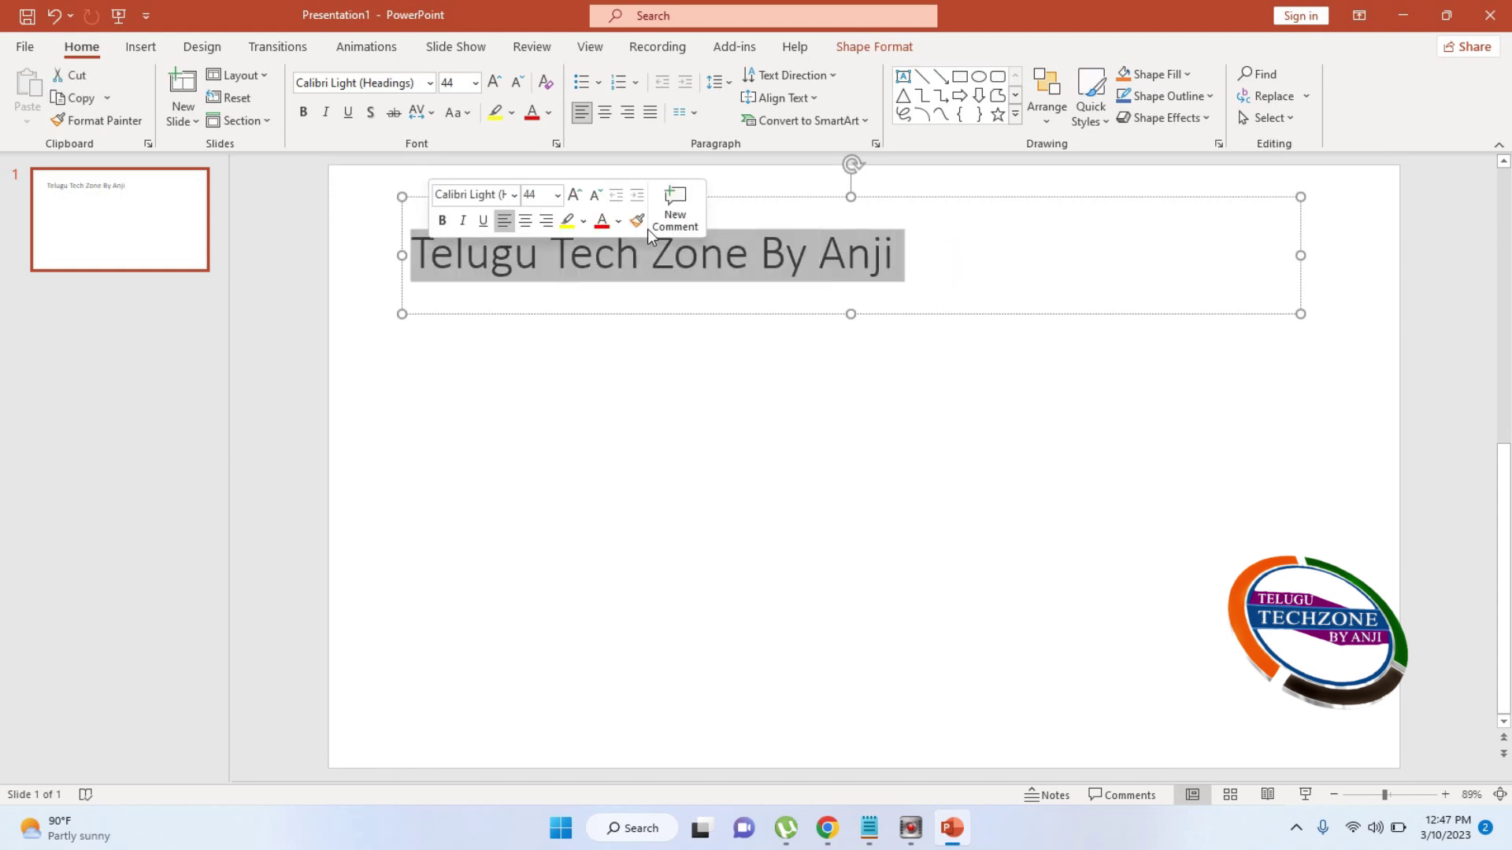
Preview the Font Size and Font lists, keeping the title's original font and size
left_click(475, 83)
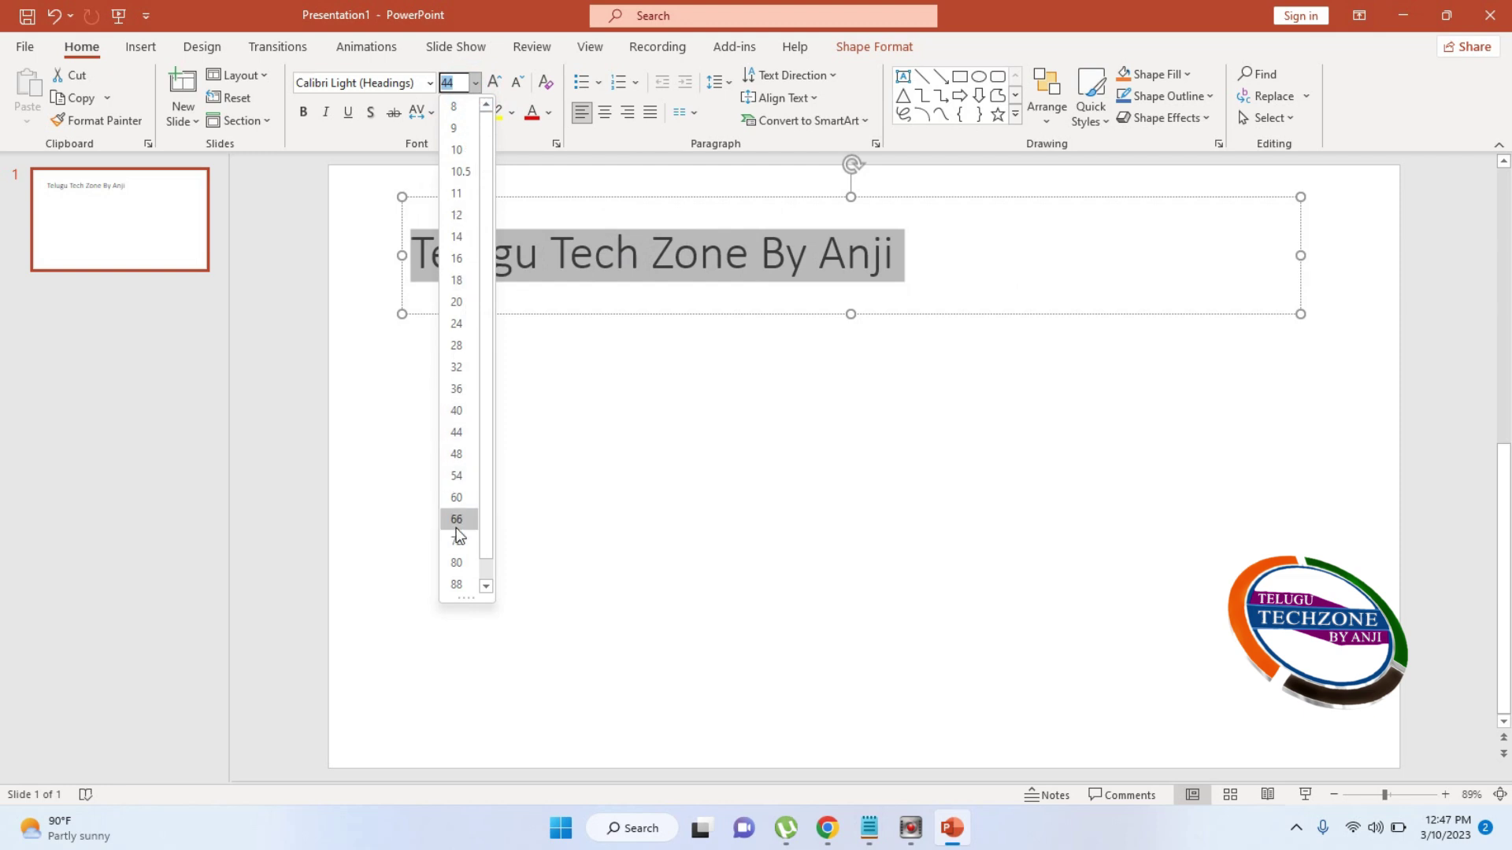
left_click(430, 86)
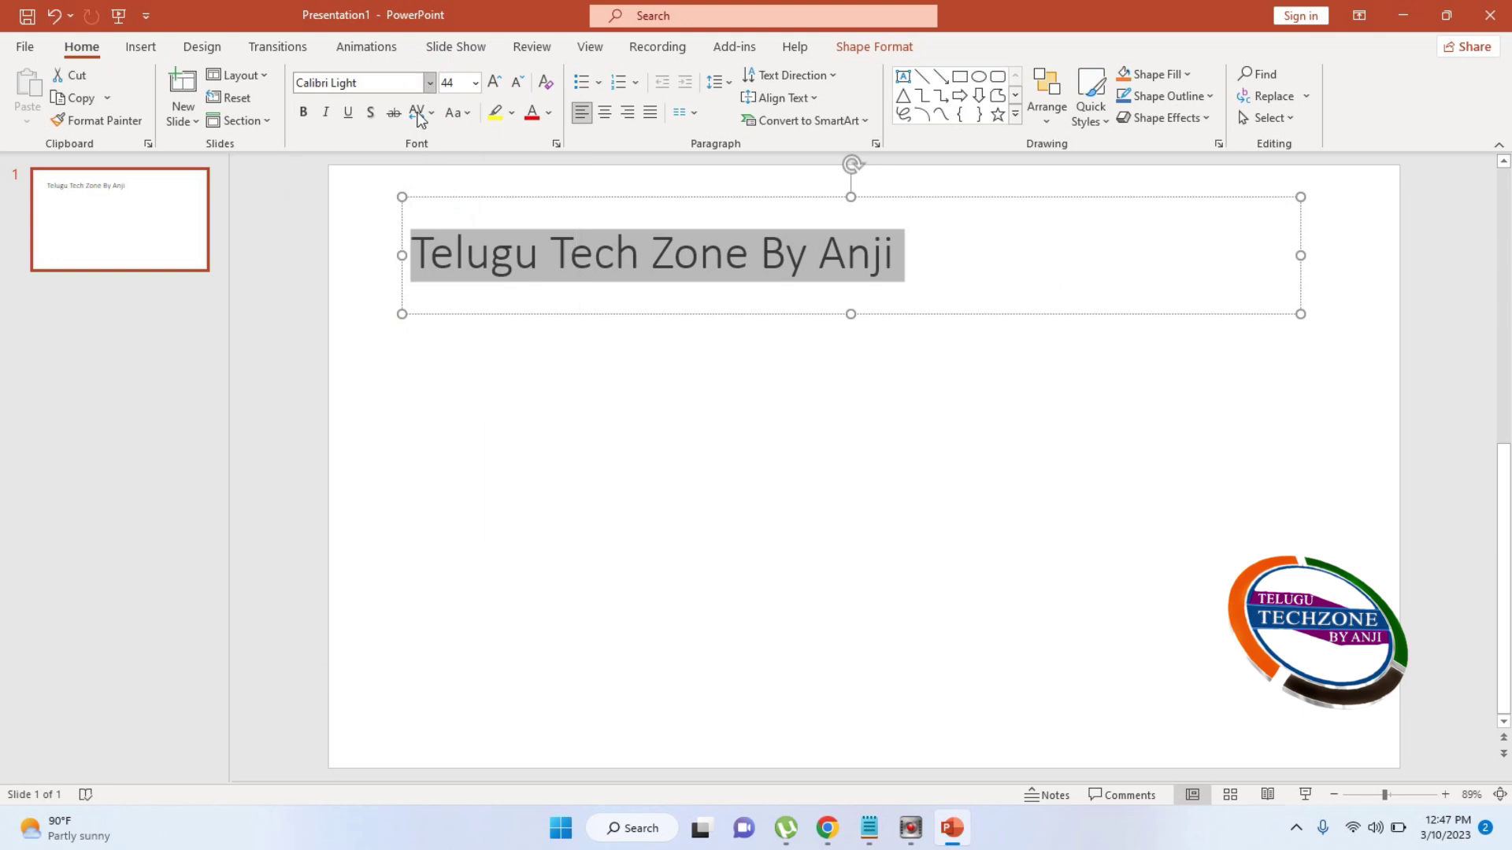
left_click(429, 84)
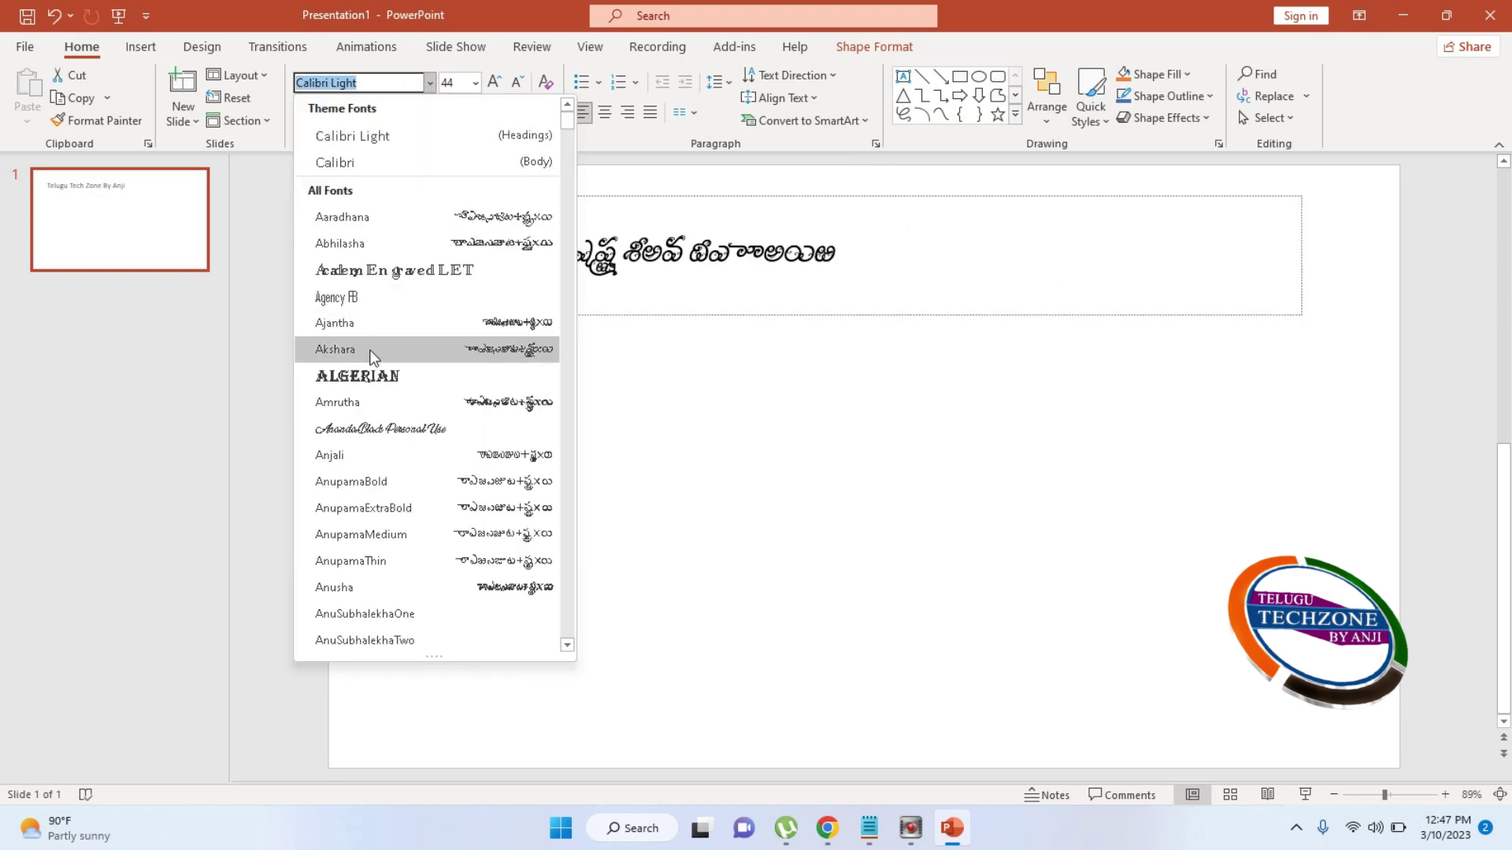
left_click(778, 249)
left_click(885, 266)
left_click_drag(917, 260, 370, 265)
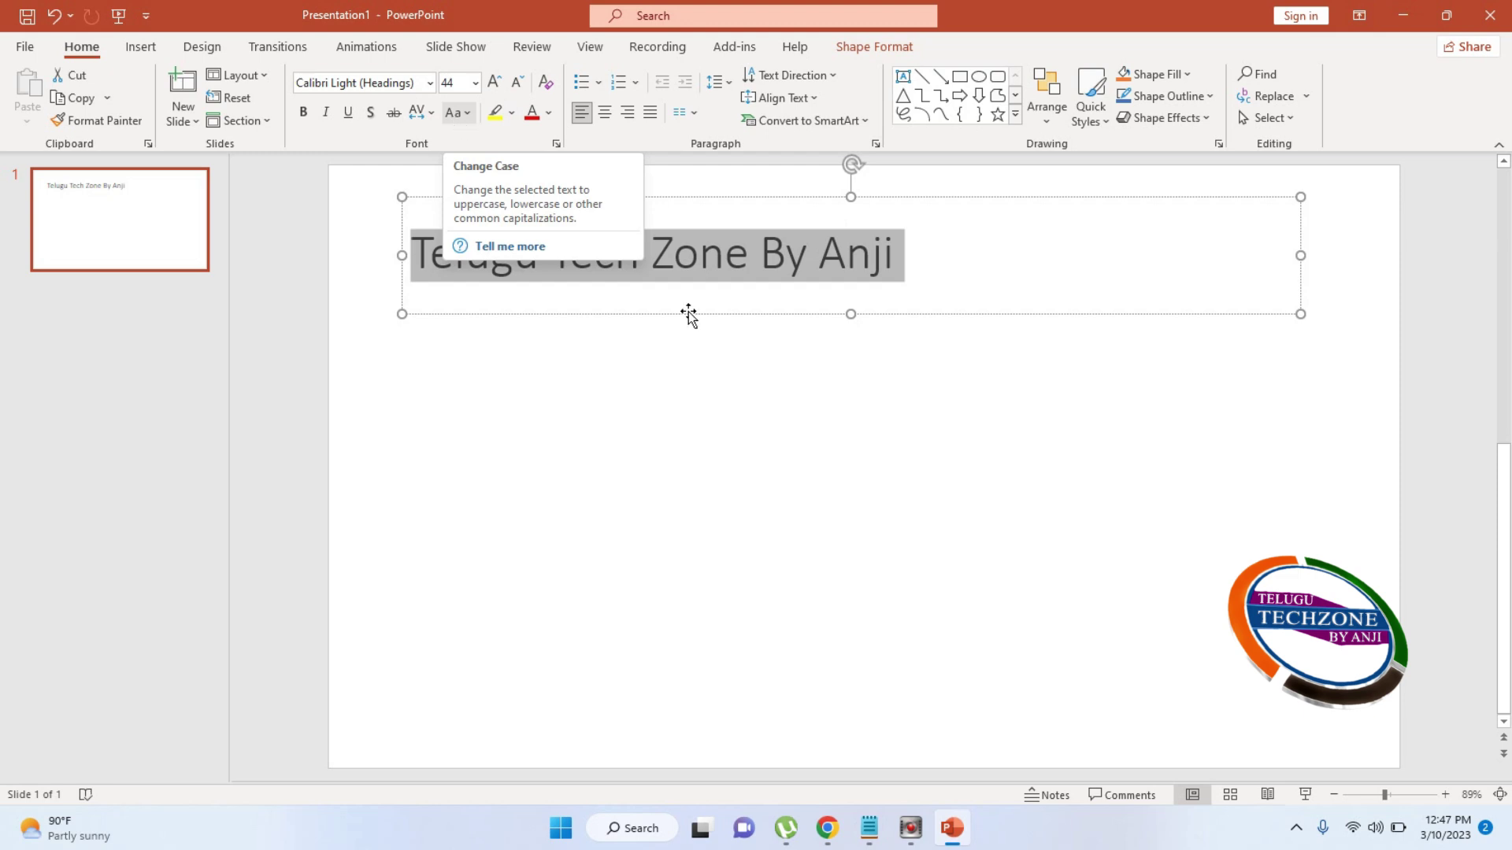
left_click(910, 294)
left_click(194, 374)
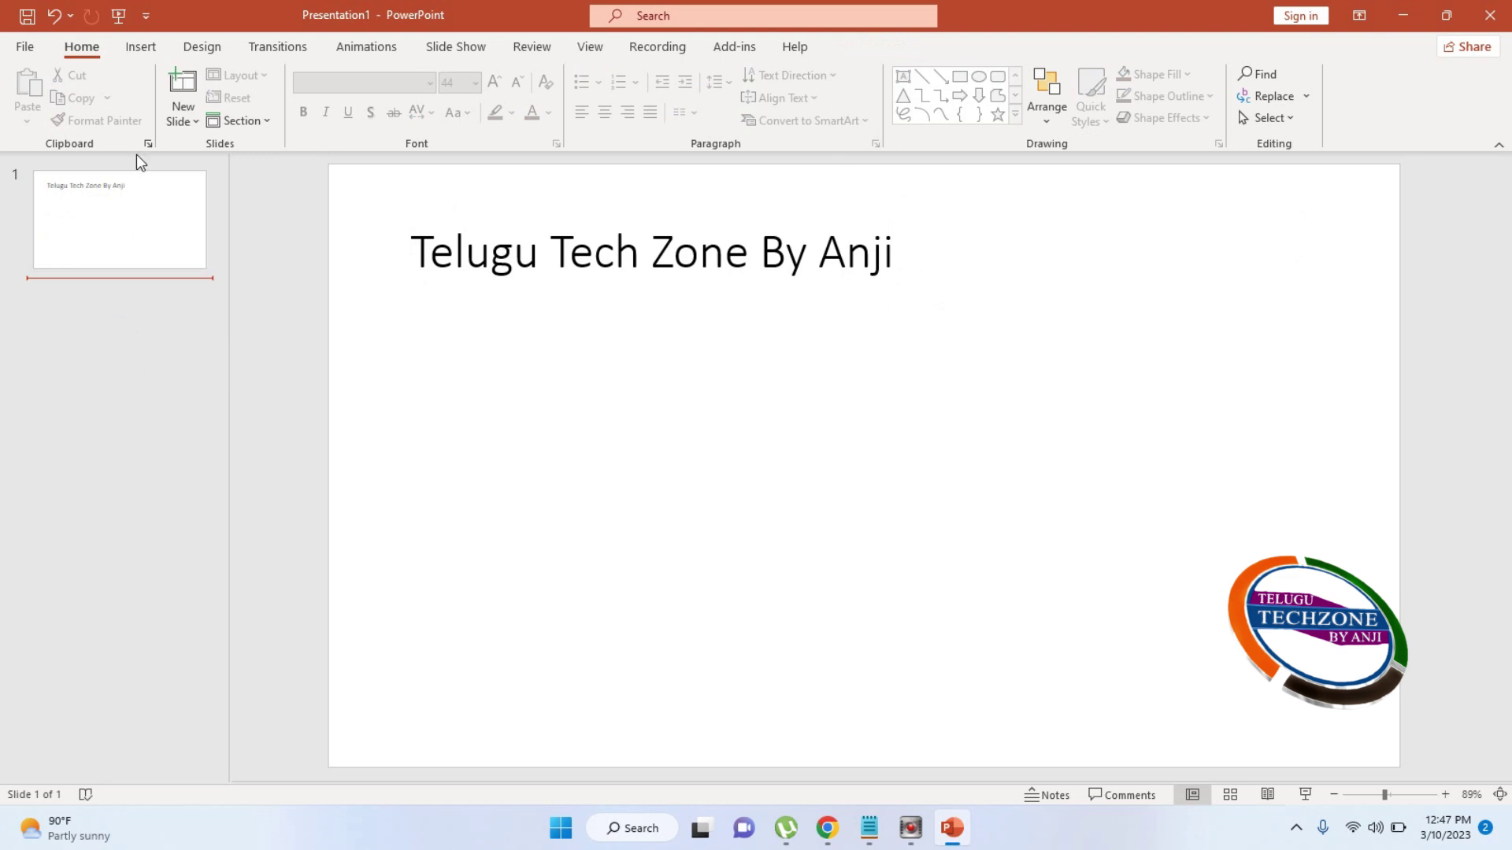
Add slide 2 with the Title Slide layout using Ctrl+M
left_click(79, 45)
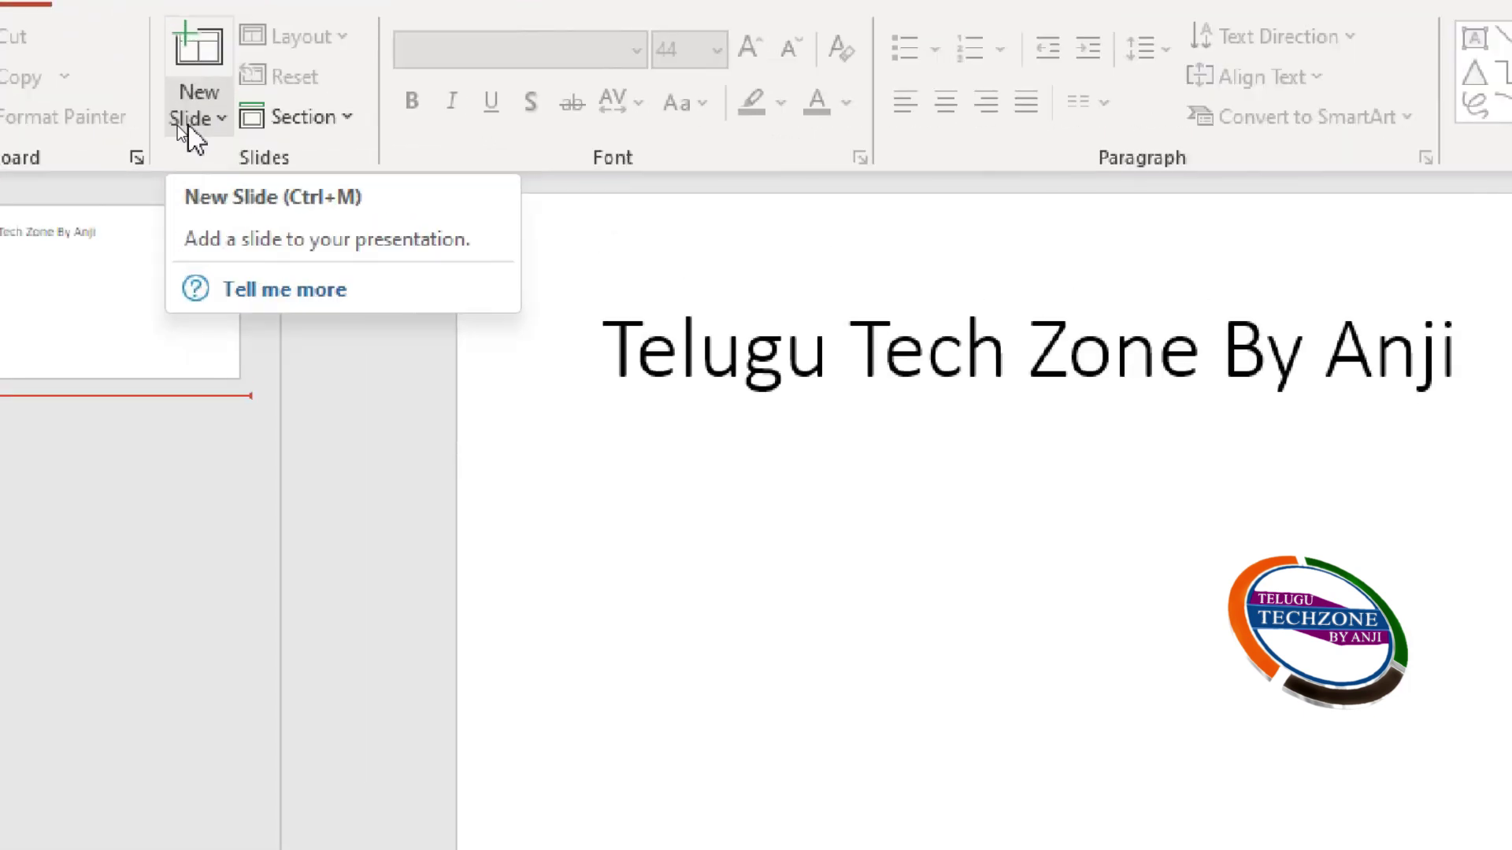
left_click(178, 126)
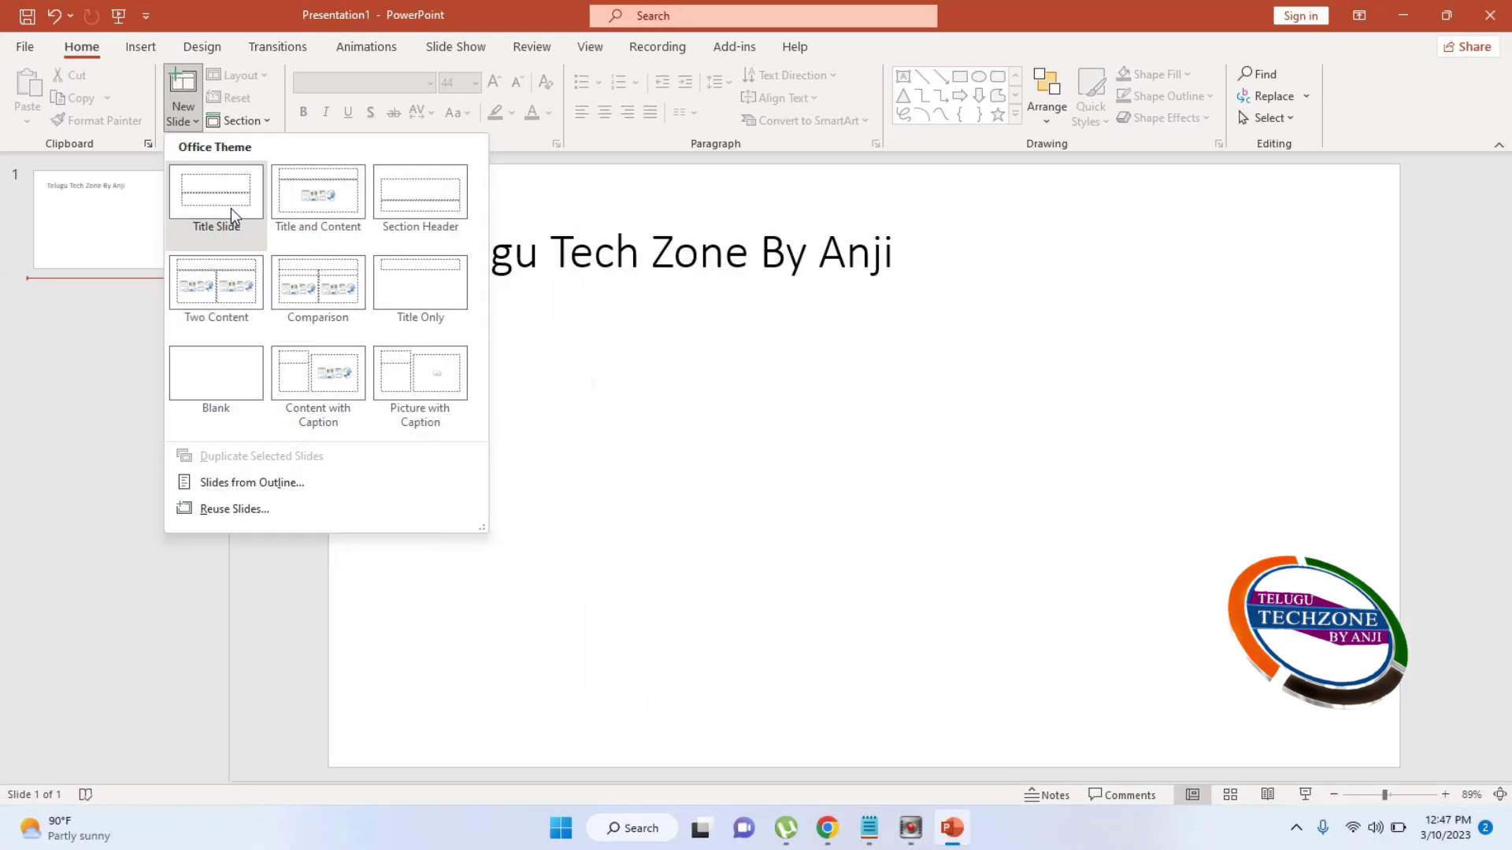
key("Escape")
key("ctrl+m")
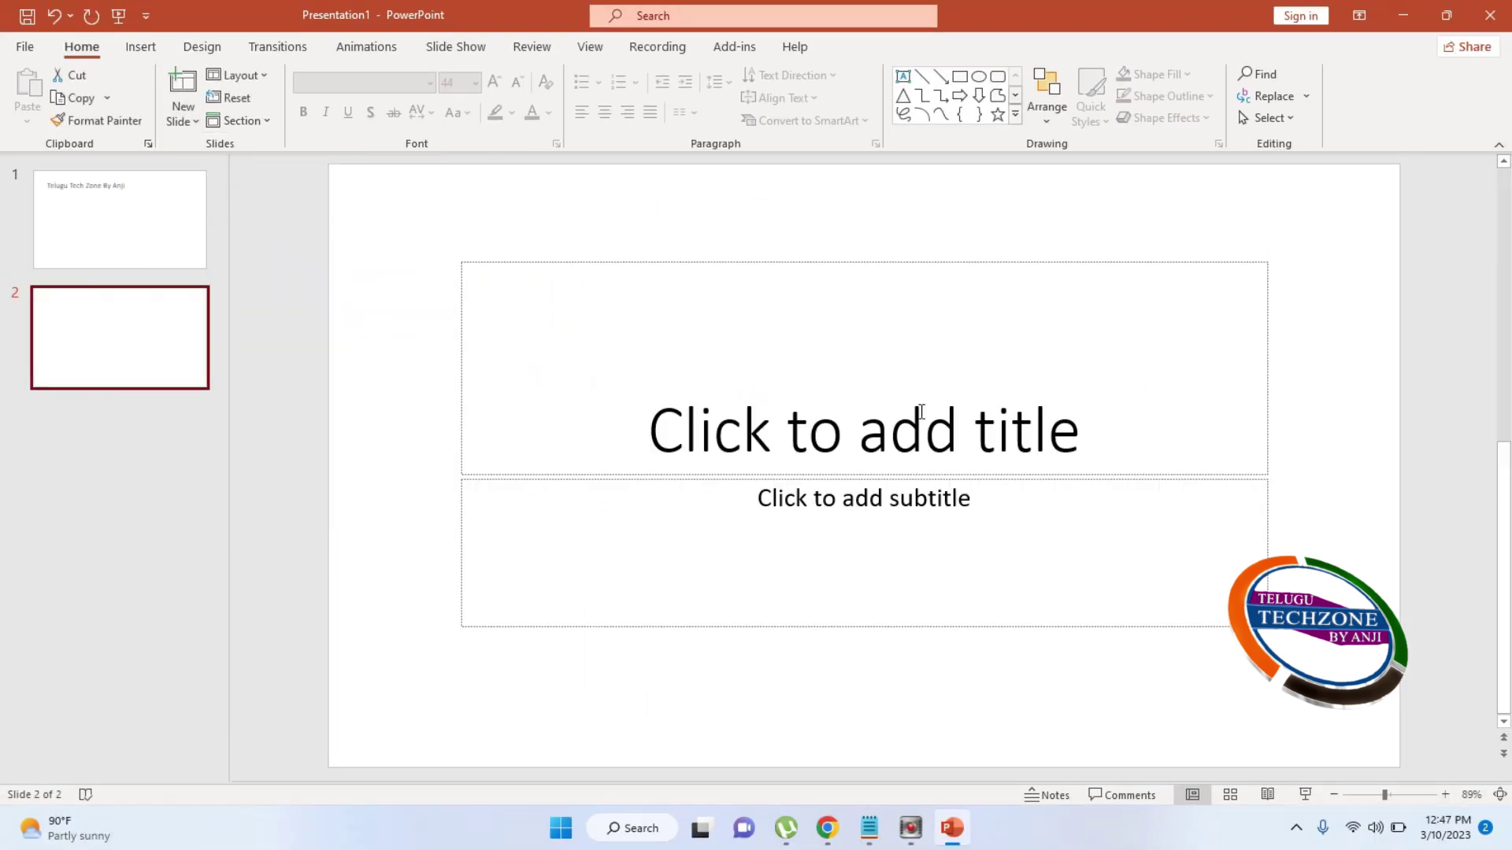
Title slide 2 'WELCOME' with the subtitle 'My Youtube Family Members & Viewers'
left_click(866, 443)
type("WELCOME")
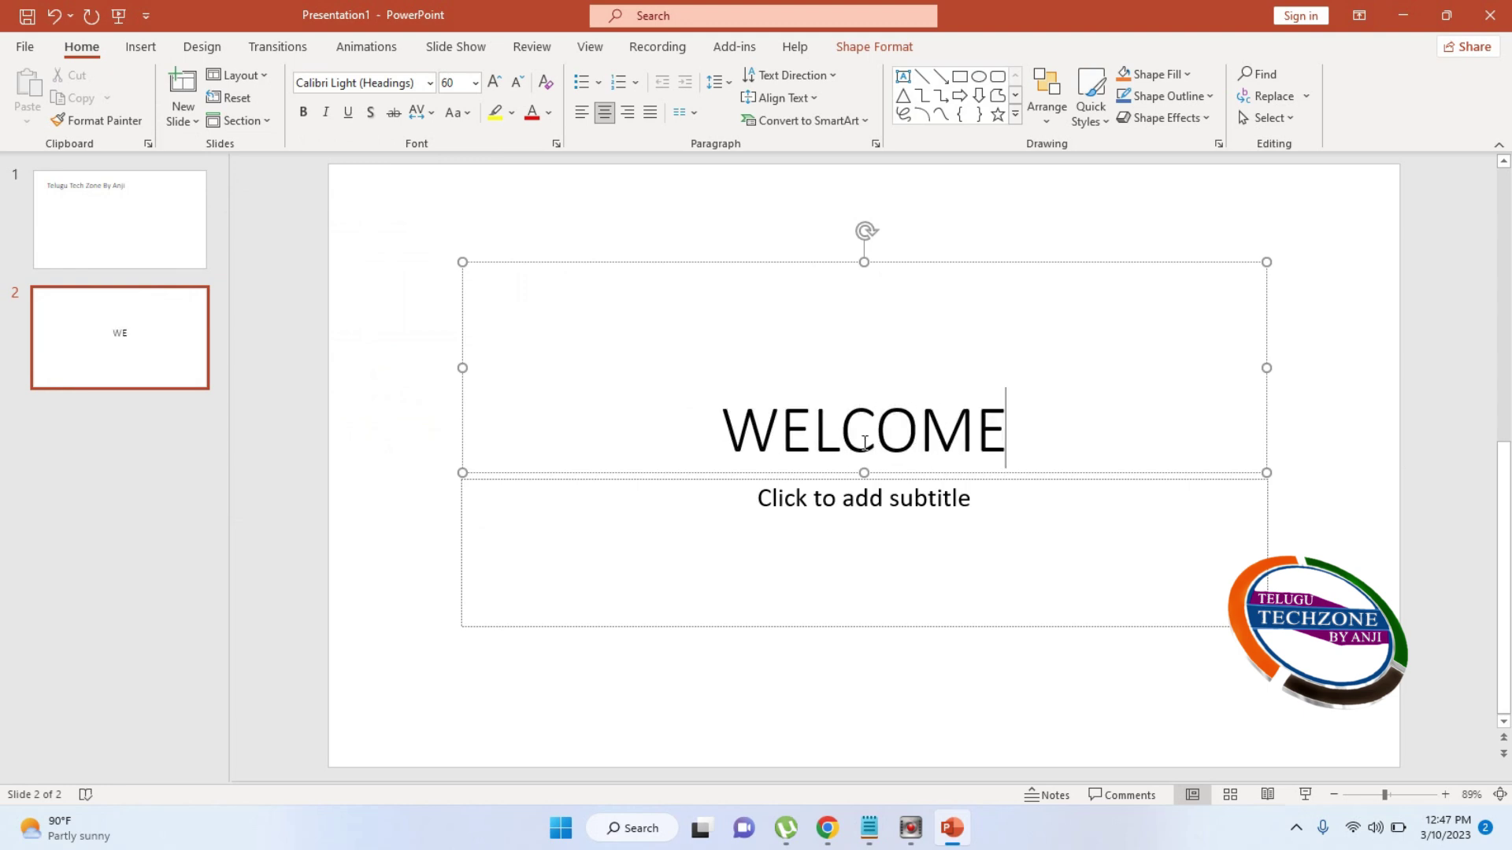
left_click(910, 529)
type("MY")
key("BackSpace")
type("y")
key("BackSpace")
type("y ")
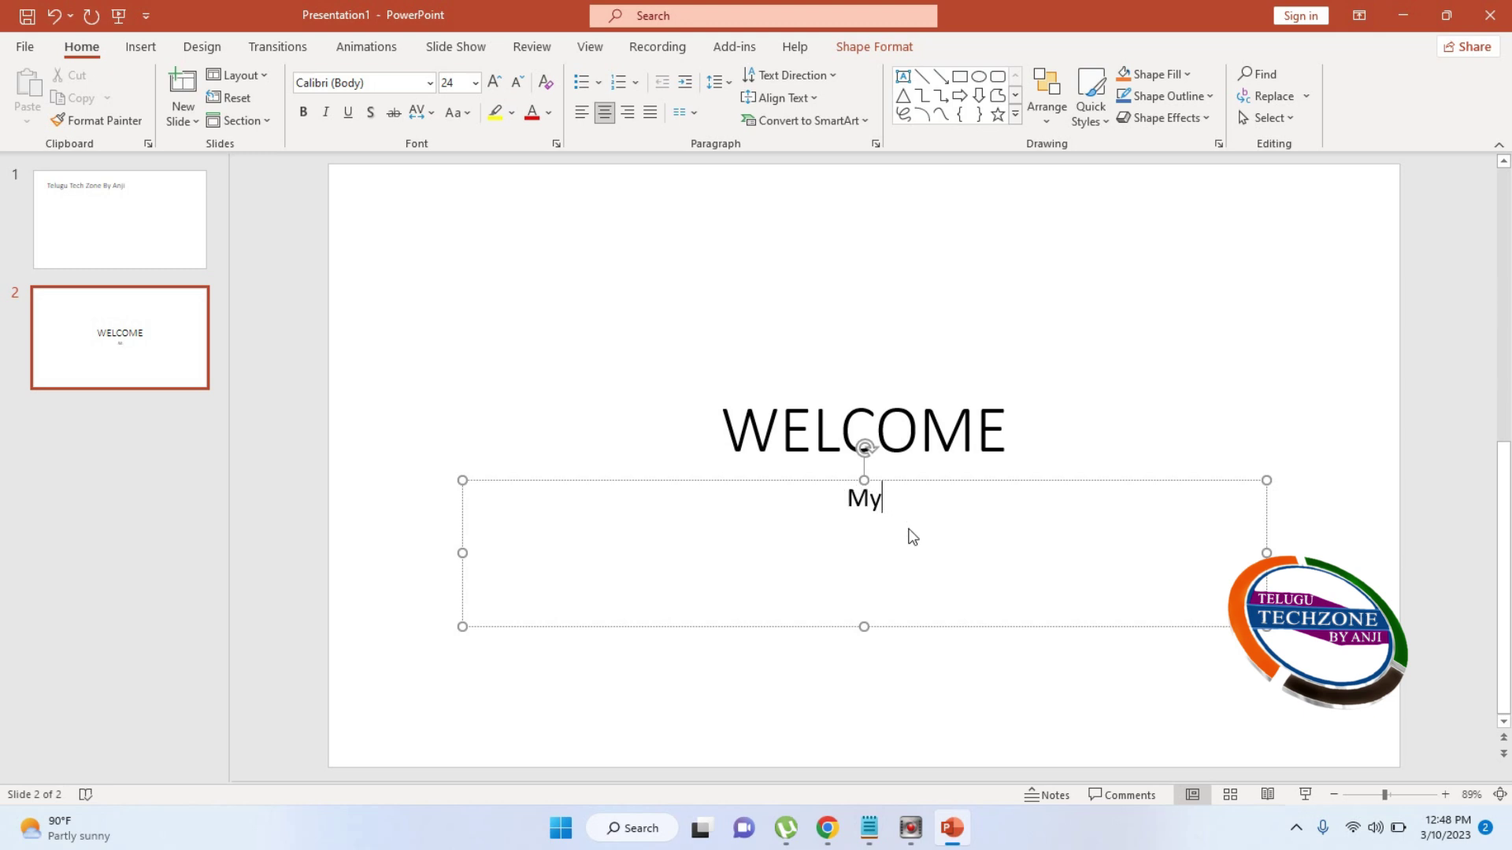
type("Youtube Fam")
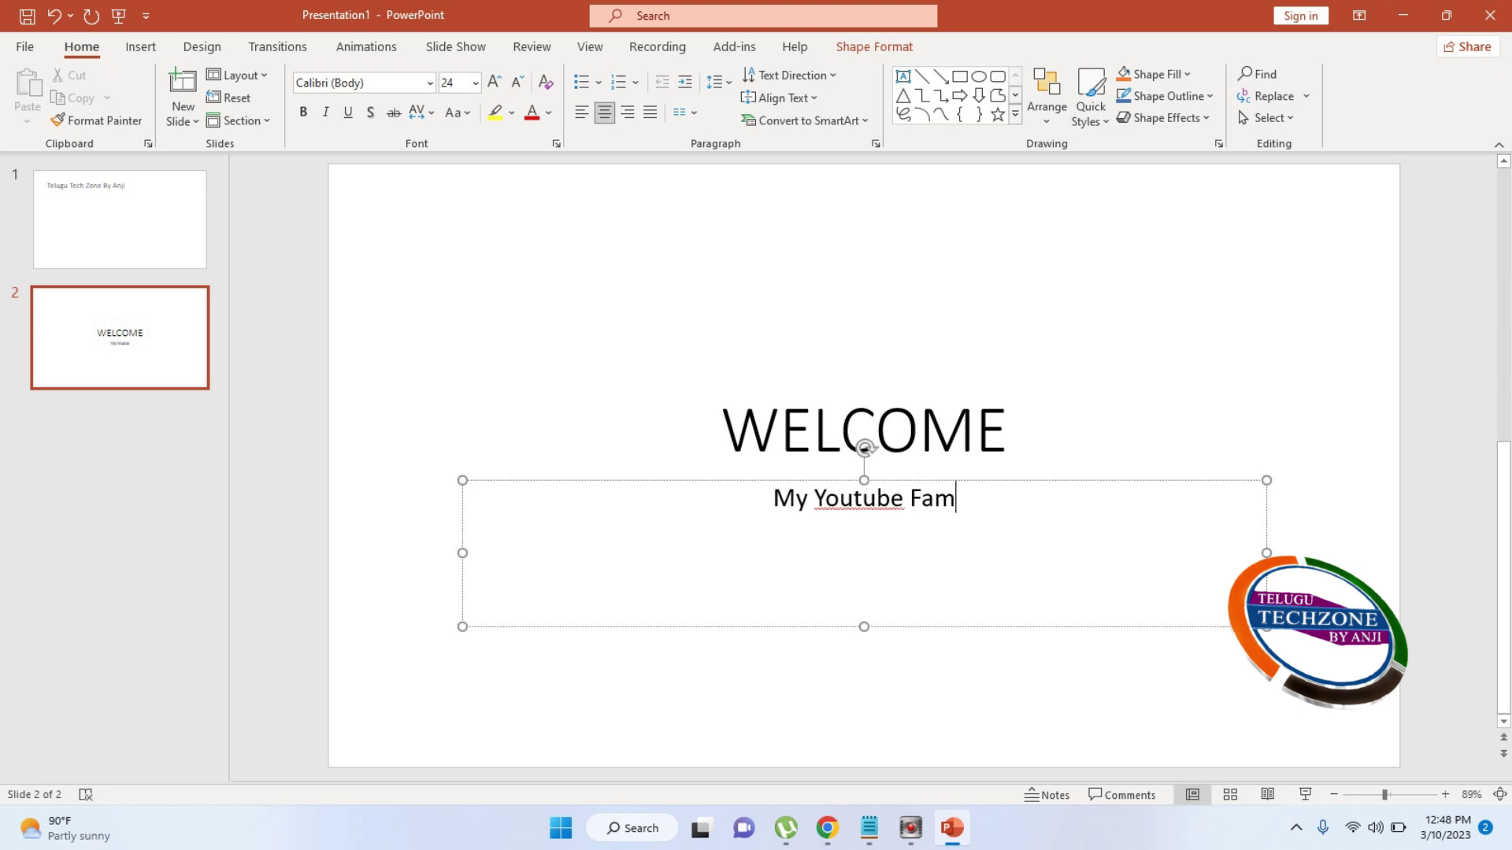
type("ilyMmbe")
key("BackSpace")
key("BackSpace")
key("BackSpace")
type("embers")
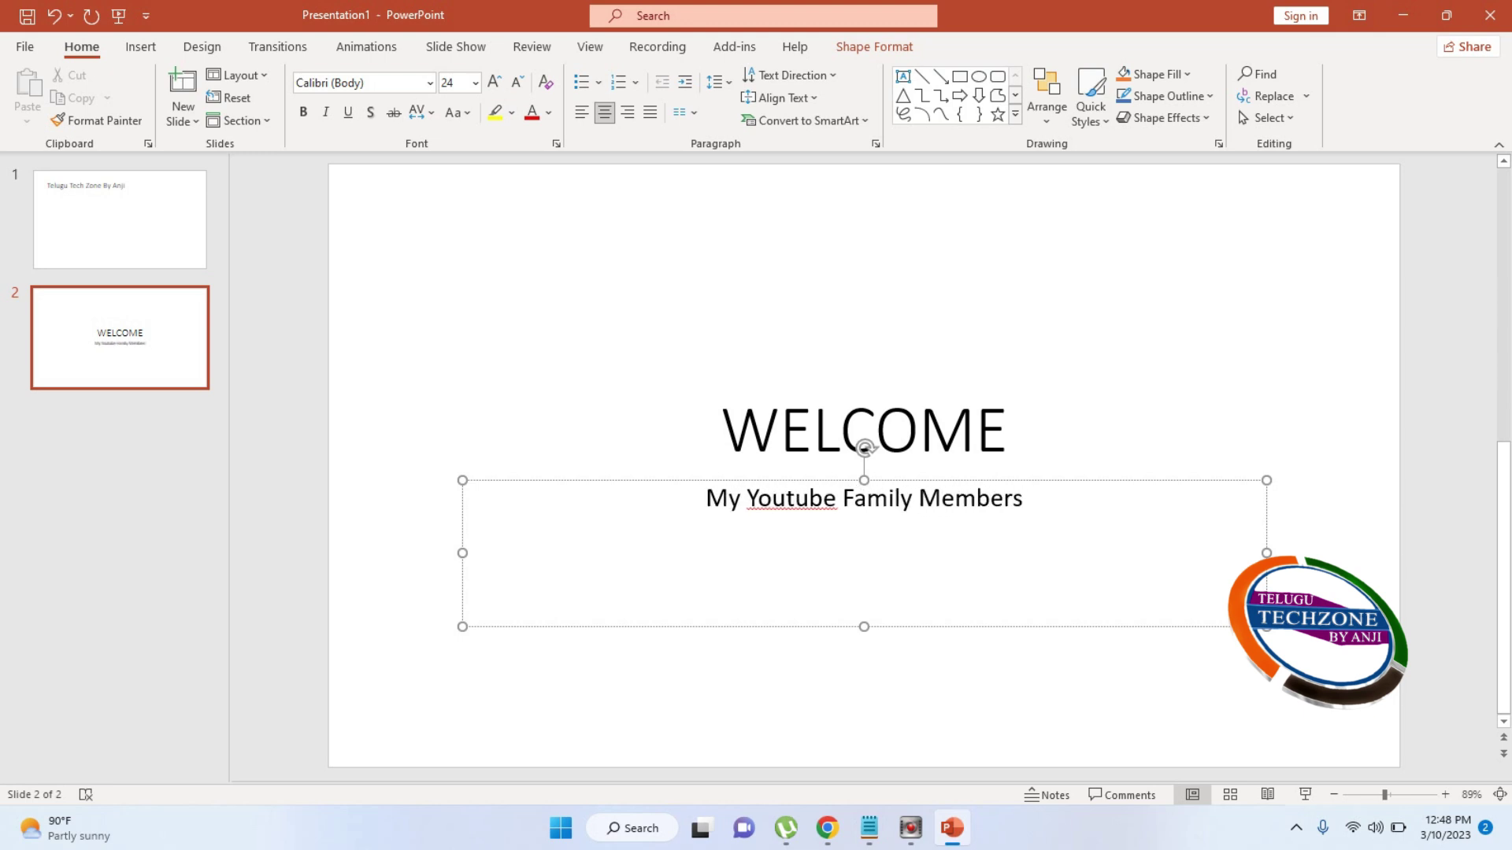
type(" & View")
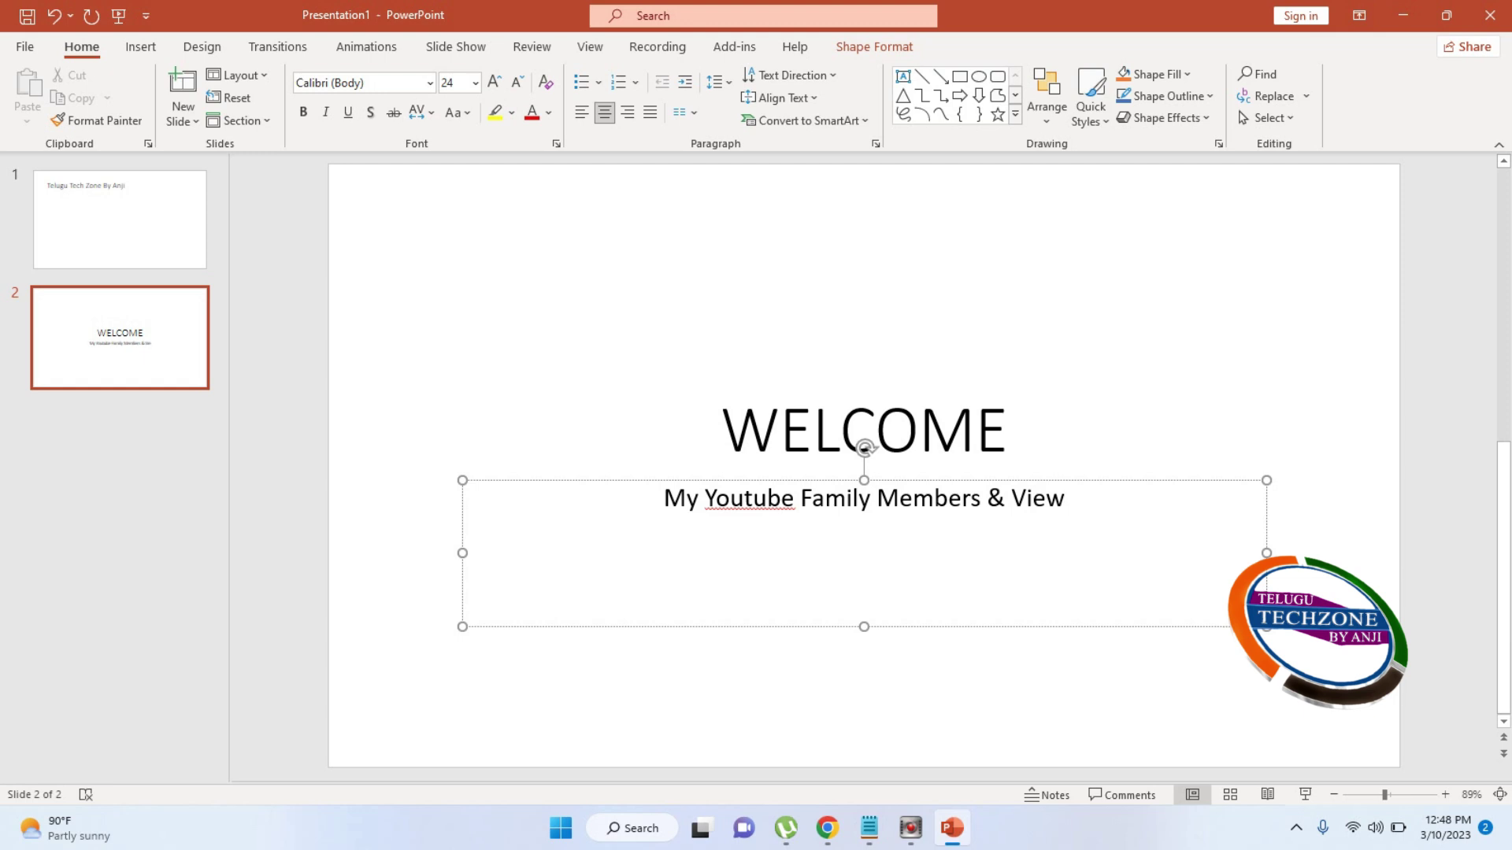
type("ers")
left_click(164, 482)
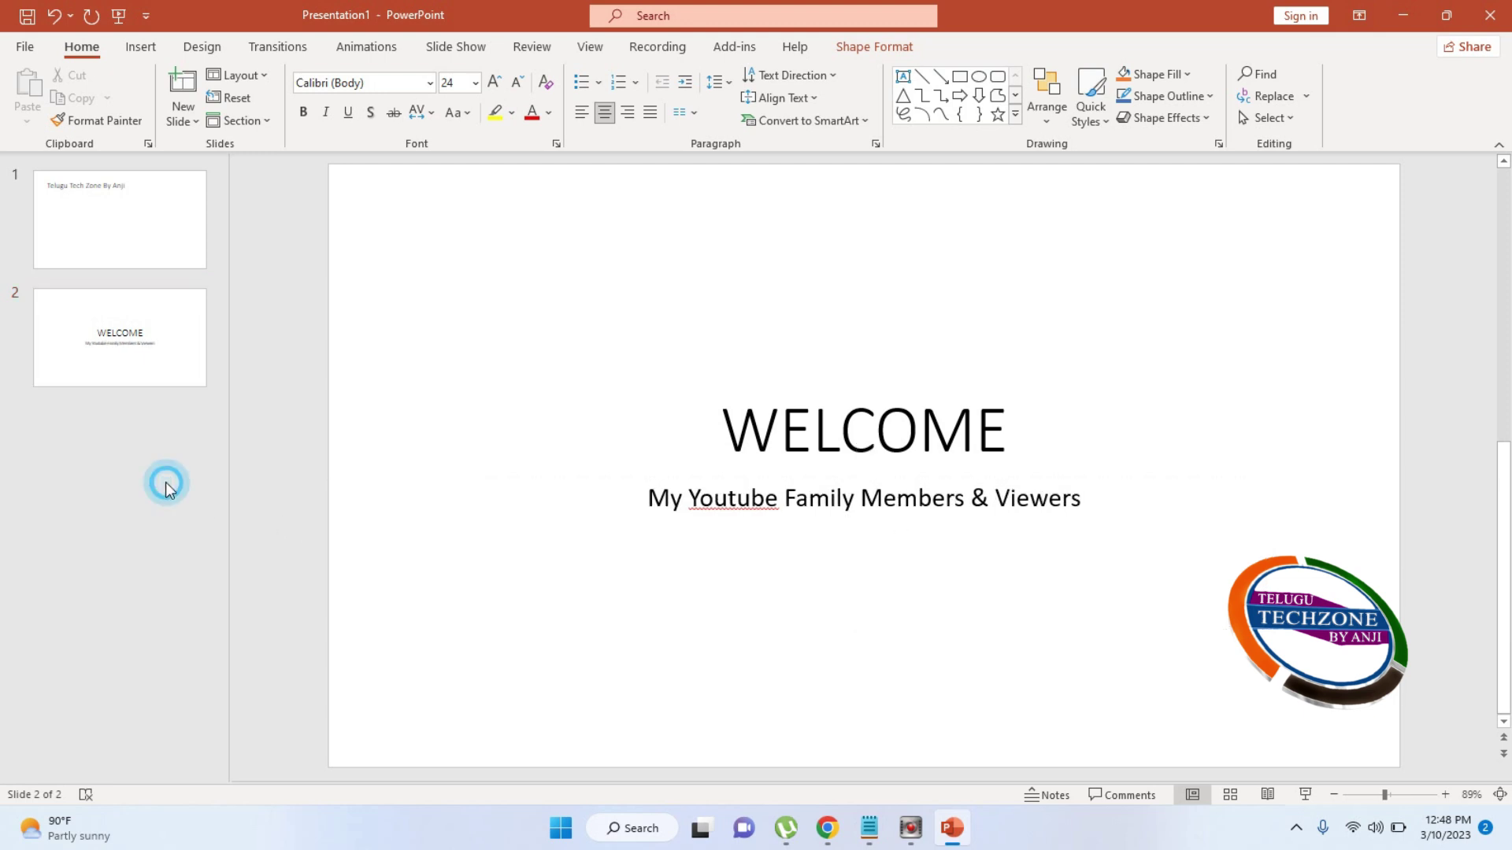
Delete the extra slide after WELCOME and add a Title and Content slide 3
left_click(181, 126)
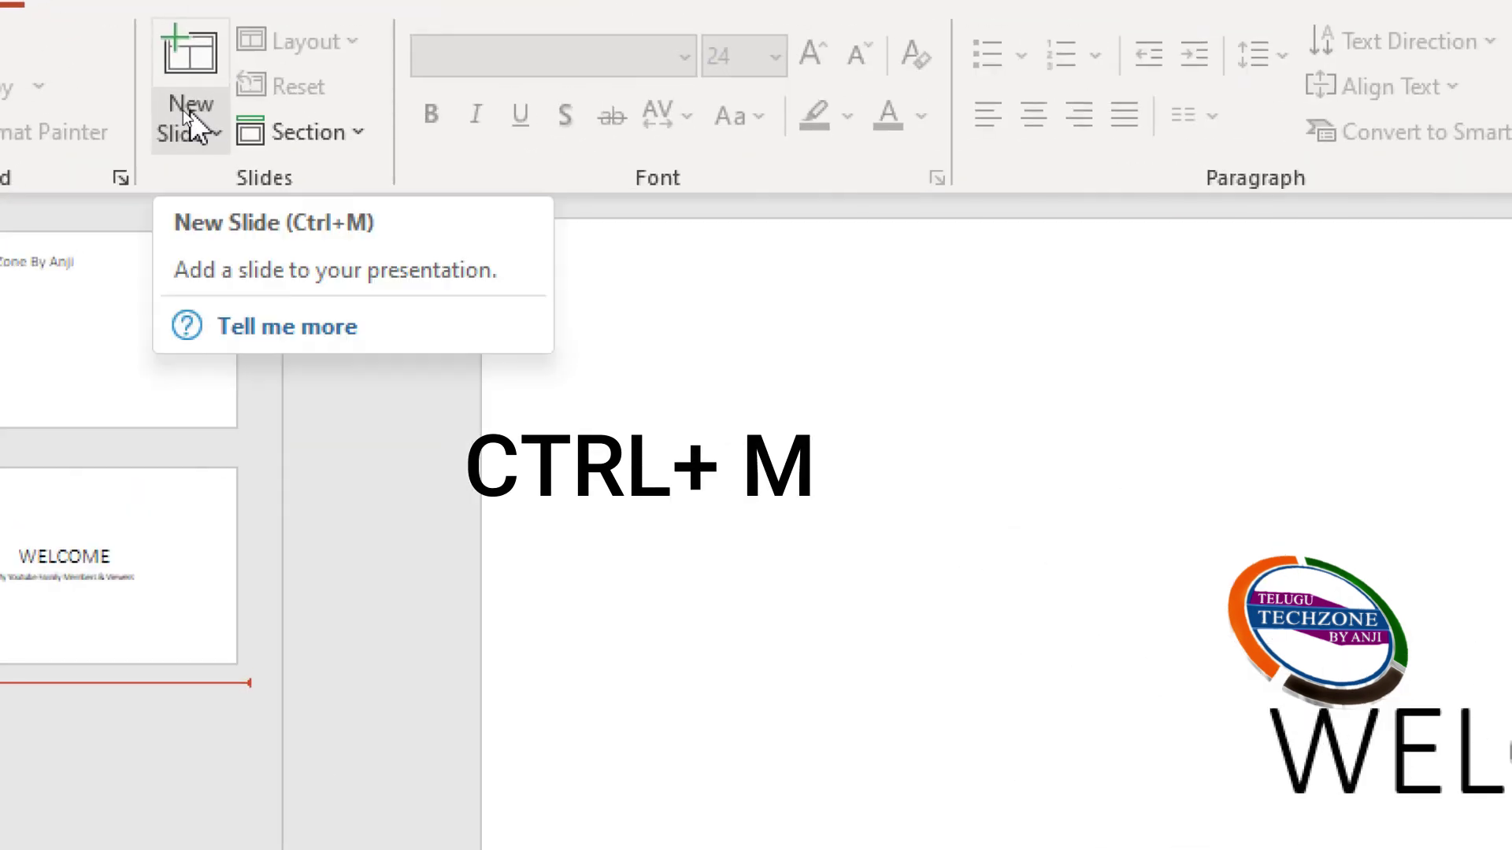
left_click(190, 110)
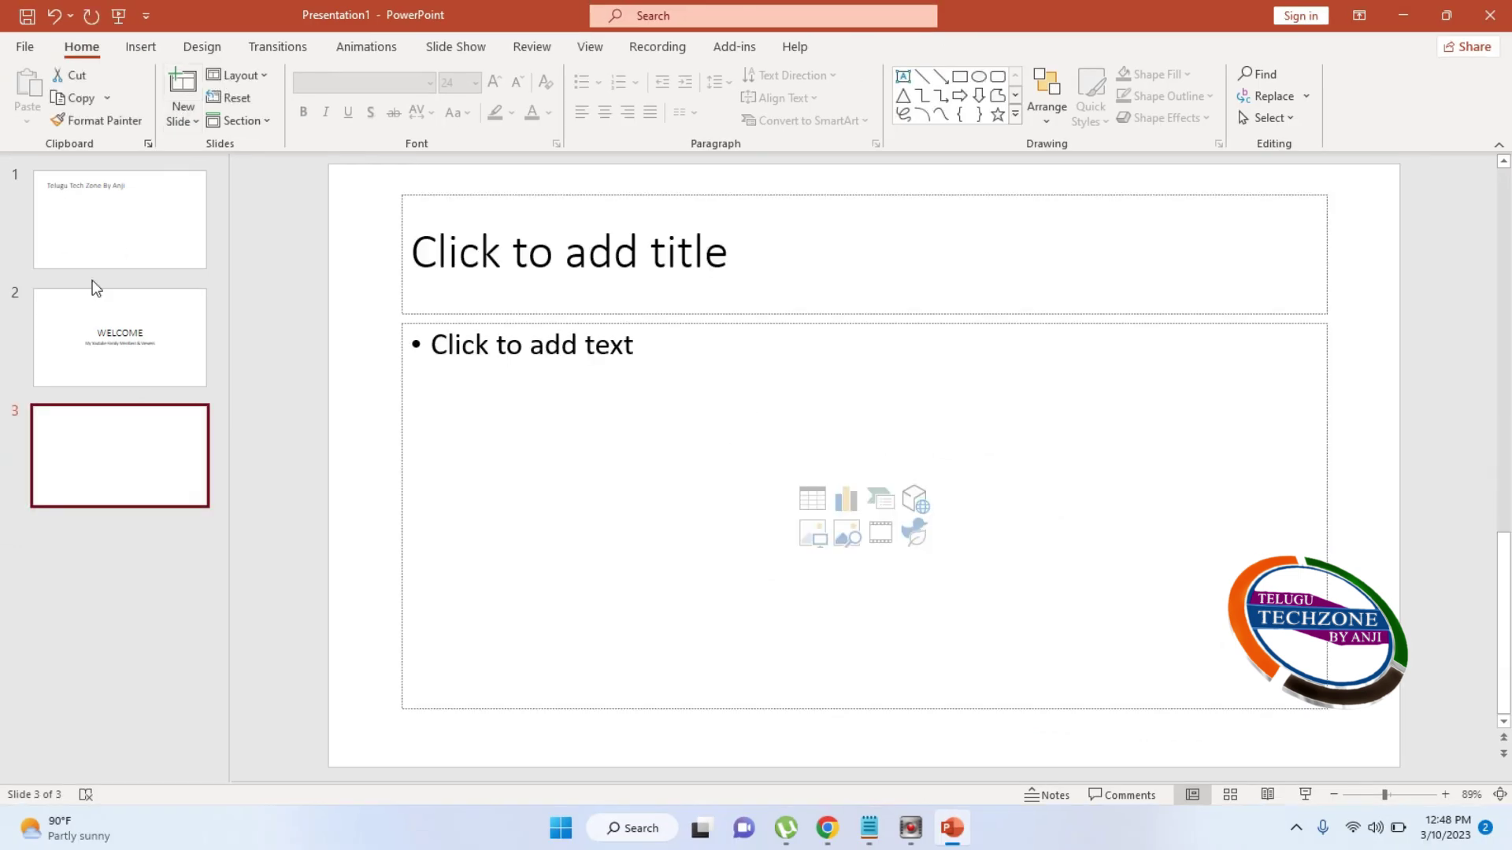
left_click(85, 472)
key("Delete")
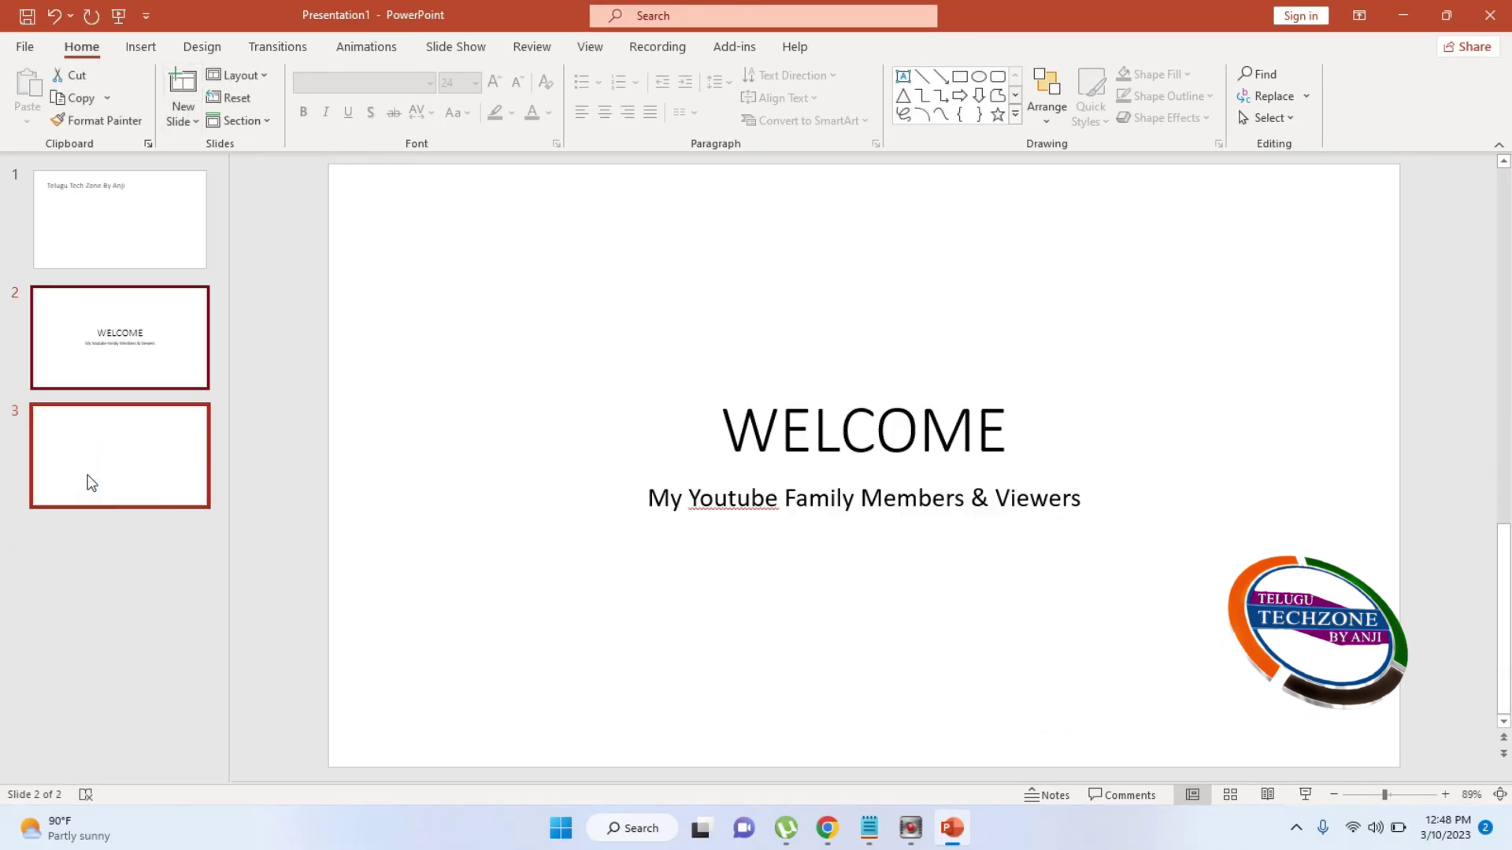
left_click(198, 122)
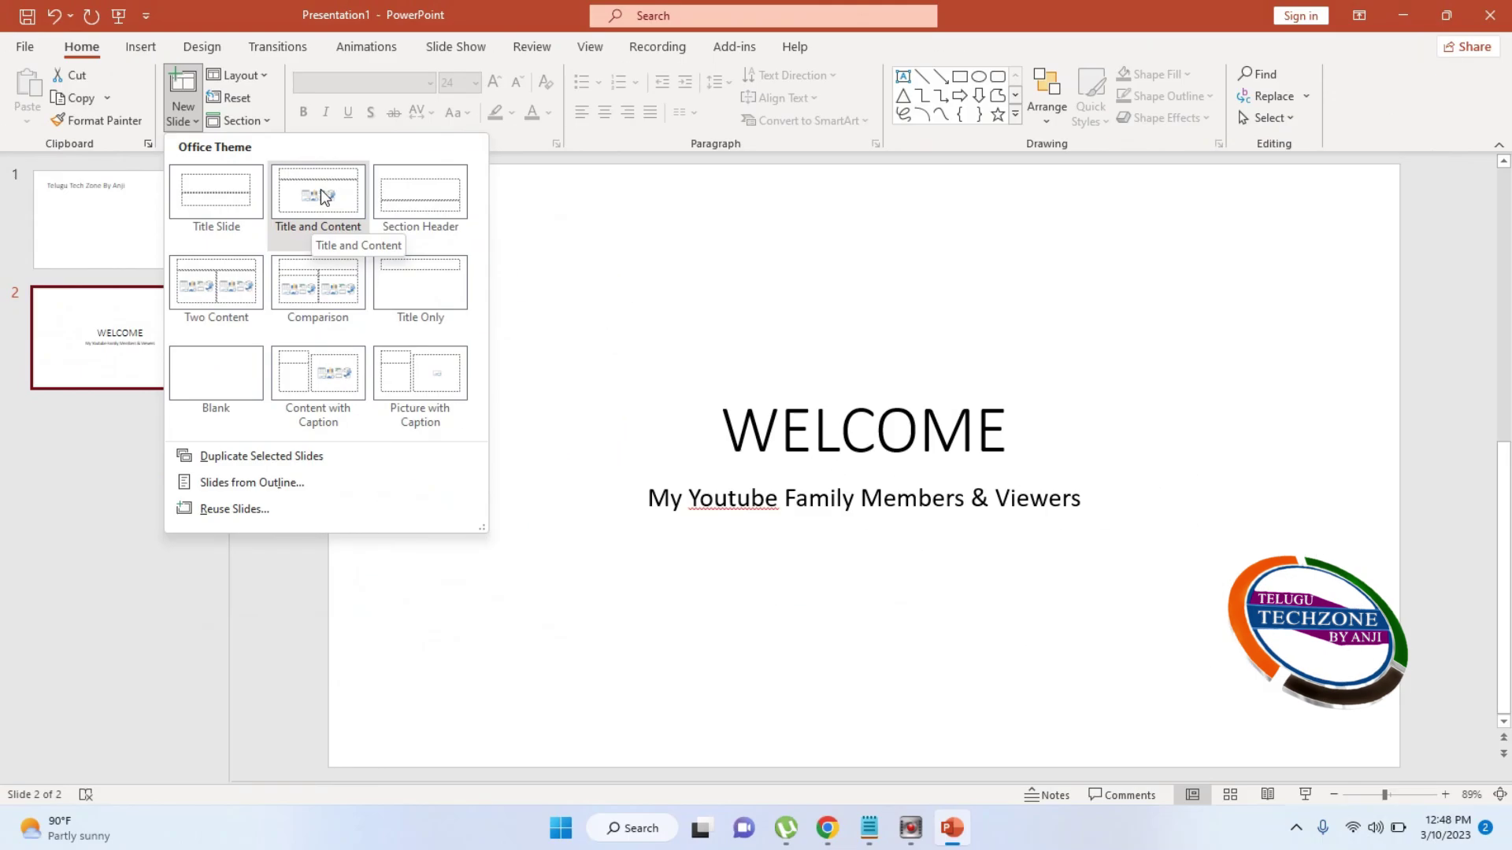
left_click(321, 195)
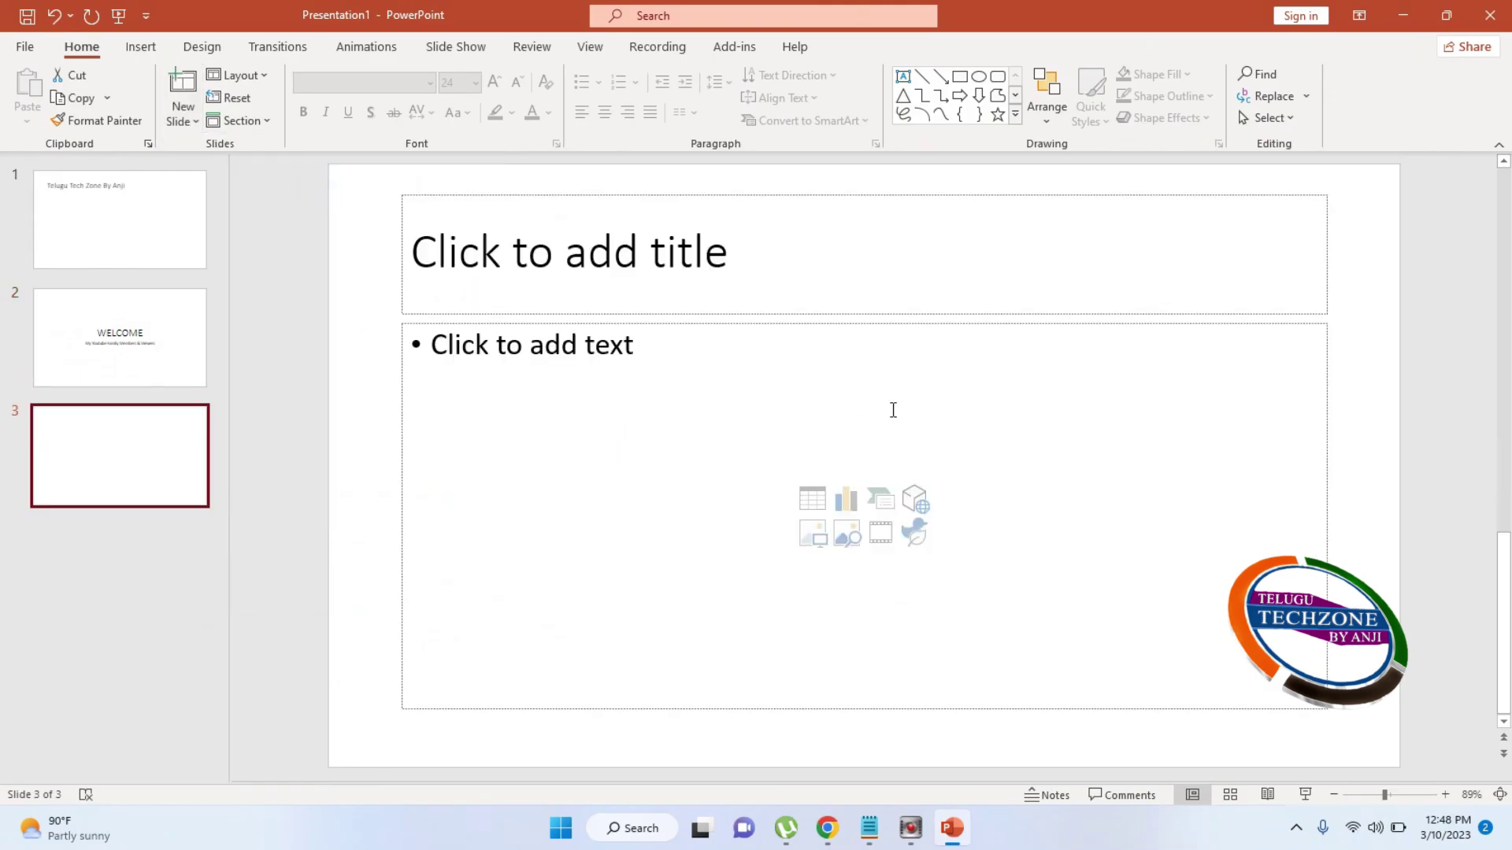
left_click(533, 254)
Title slide 3 'Course Contents' and begin the list with MS Office and C-Language
type("Course Contents")
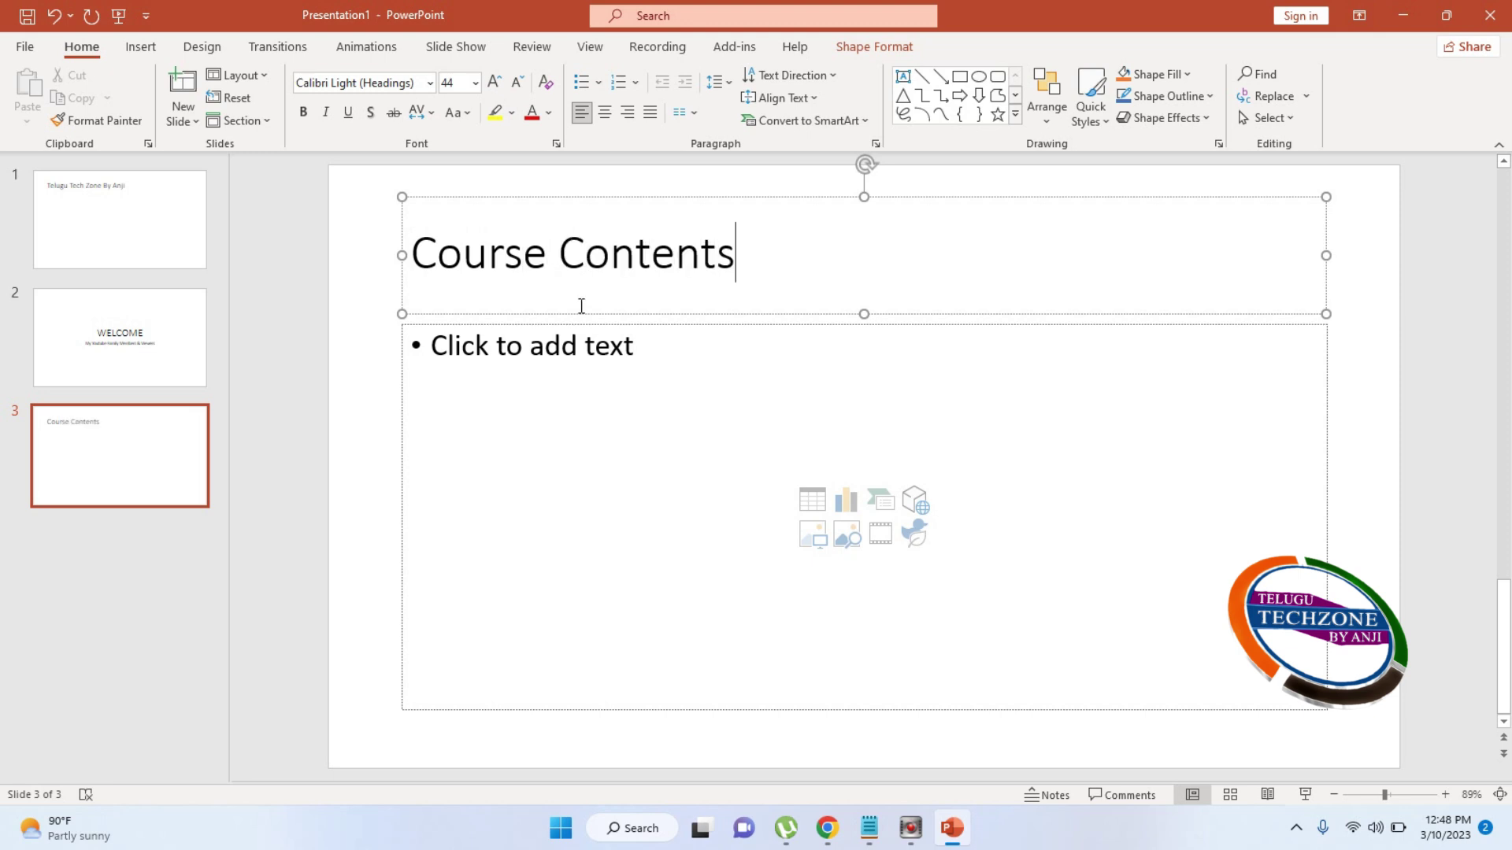
left_click(581, 352)
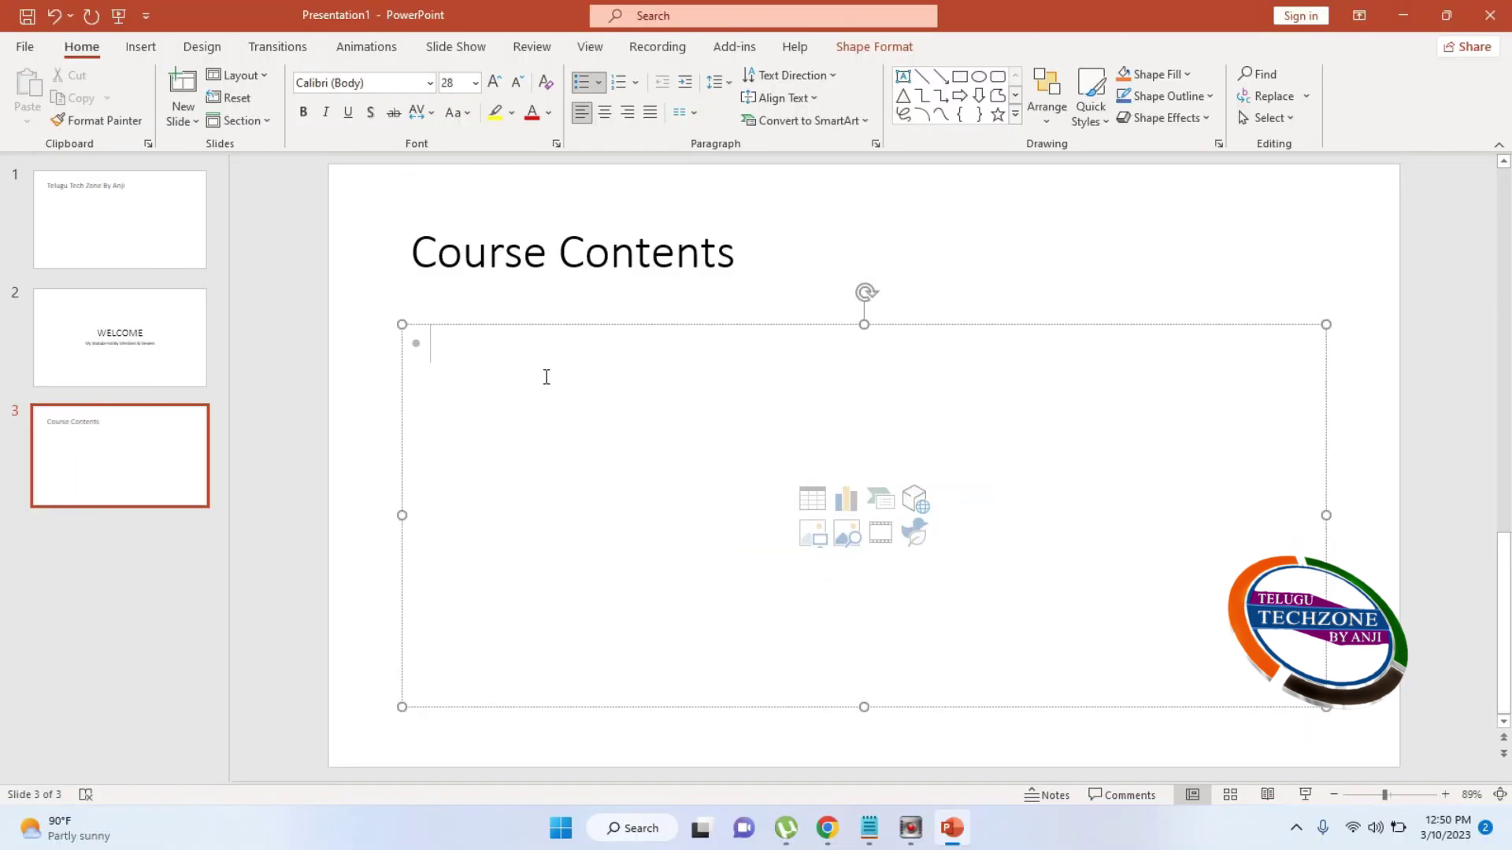
type("MS")
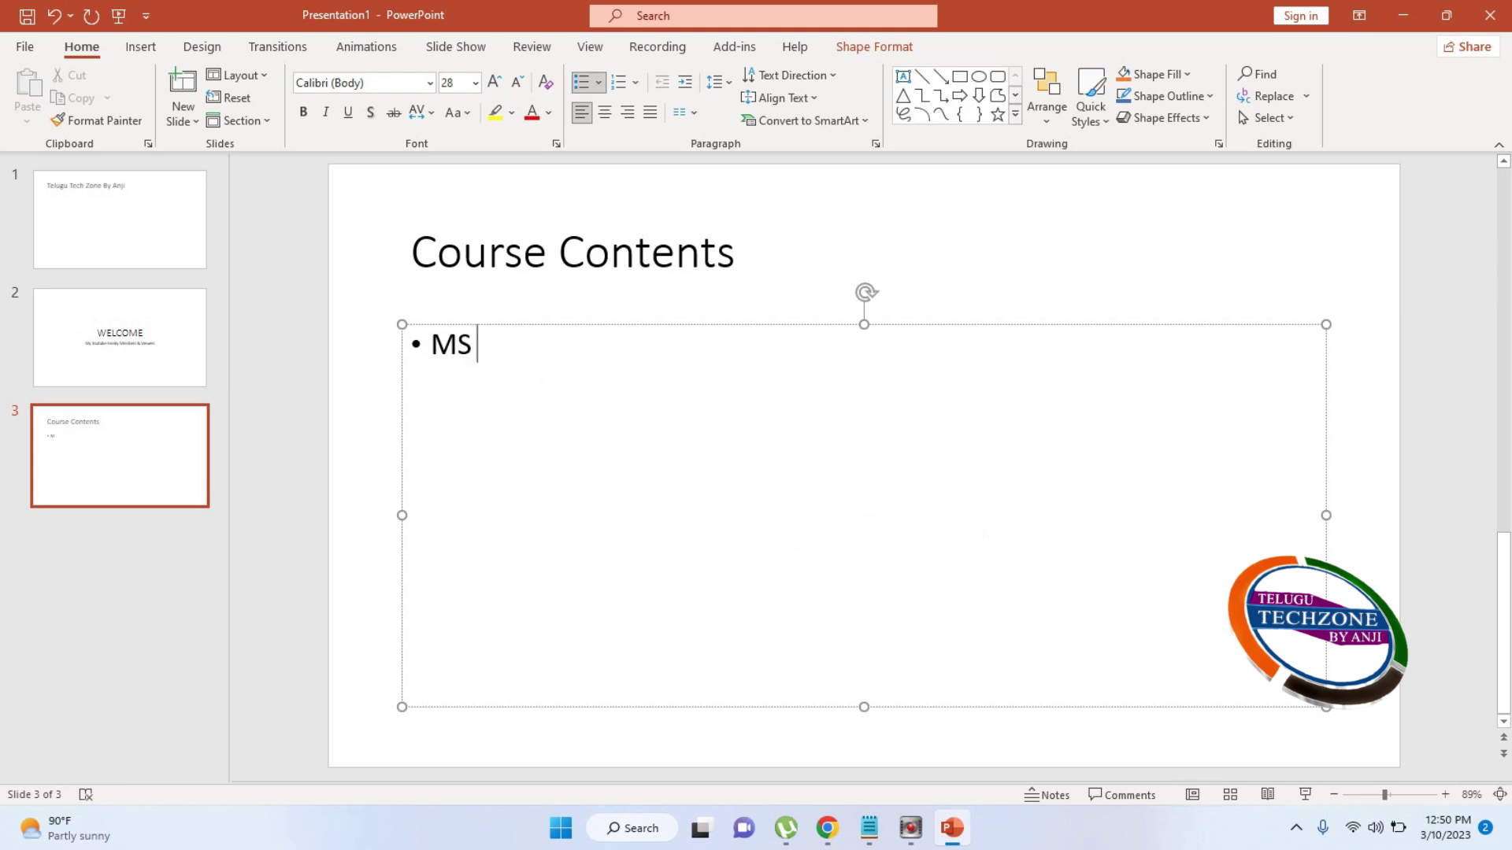
type(" Office")
key("Return")
type("C-Language")
key("Return")
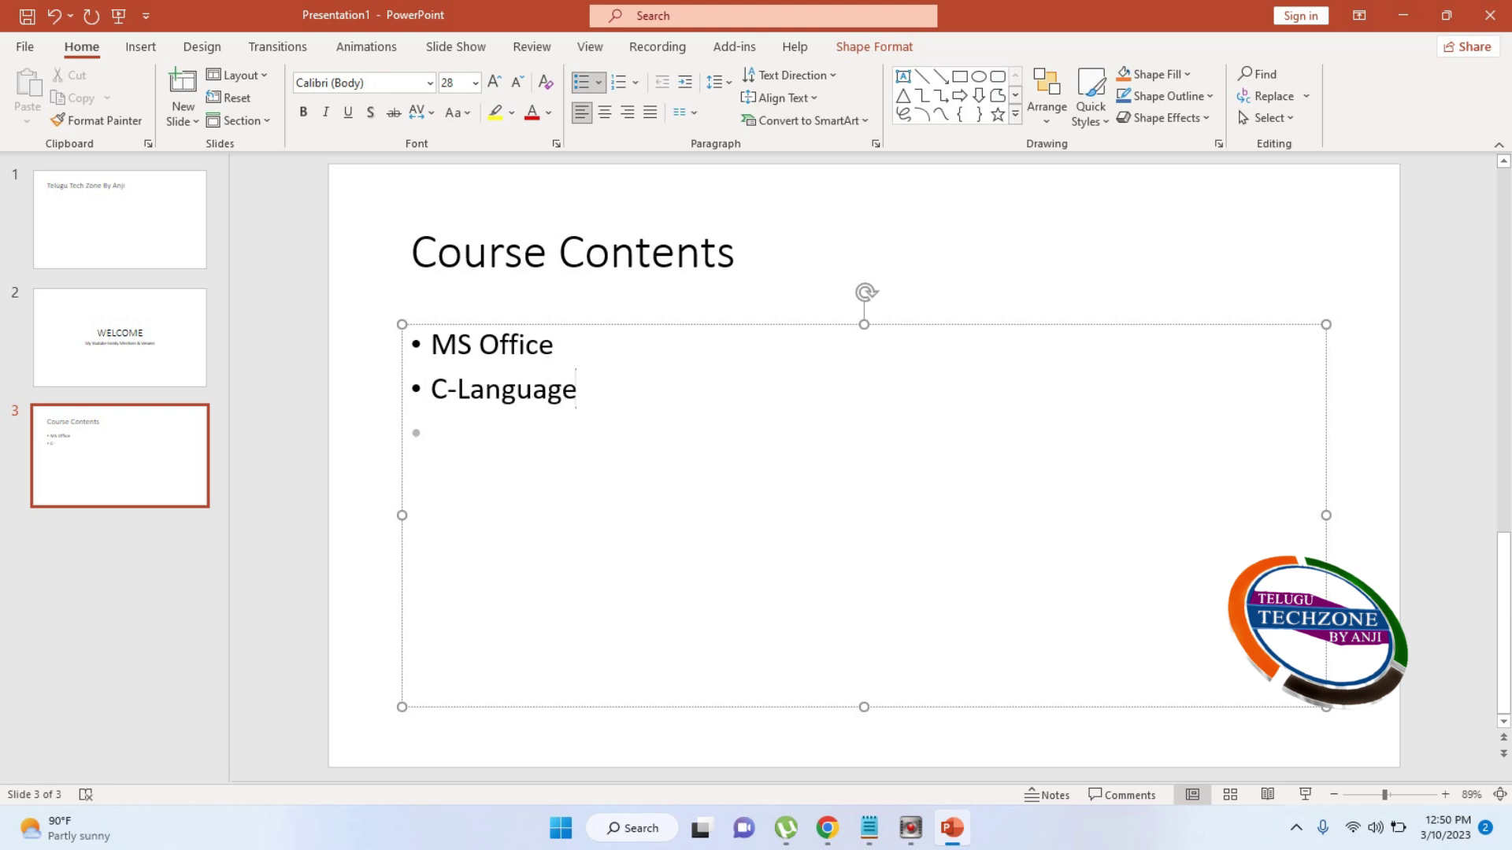
Add the C++, Java, Oracle, .Net, VBA, Python and SQL bullets
type("C++ ")
type("Java")
key("Return")
type("Oracle")
key("Return")
type(".Net")
key("Return")
type("VBA Phy")
key("BackSpace")
key("BackSpace")
type("ython ")
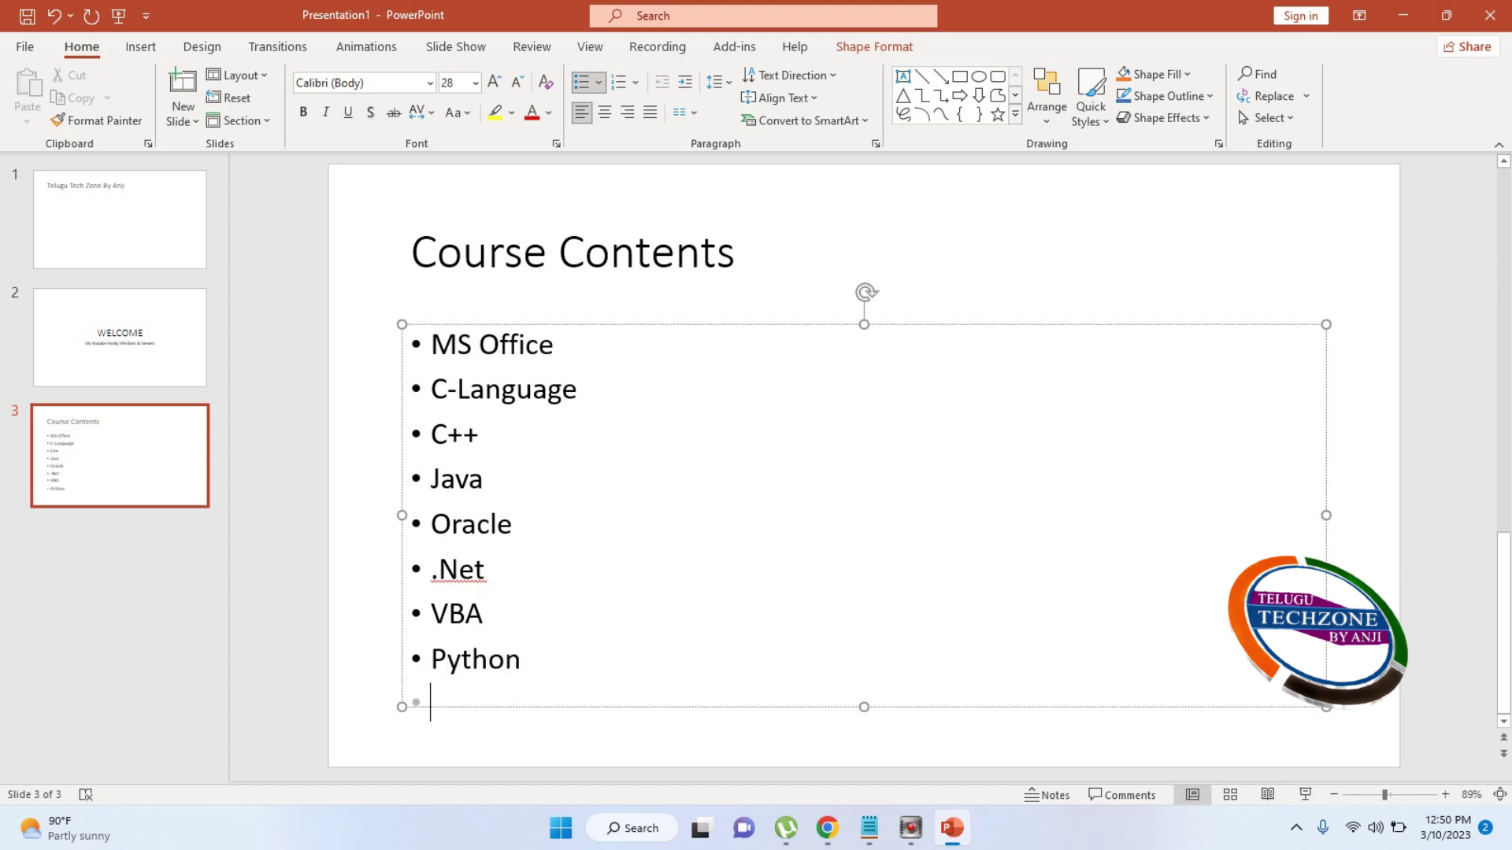
type("SQL")
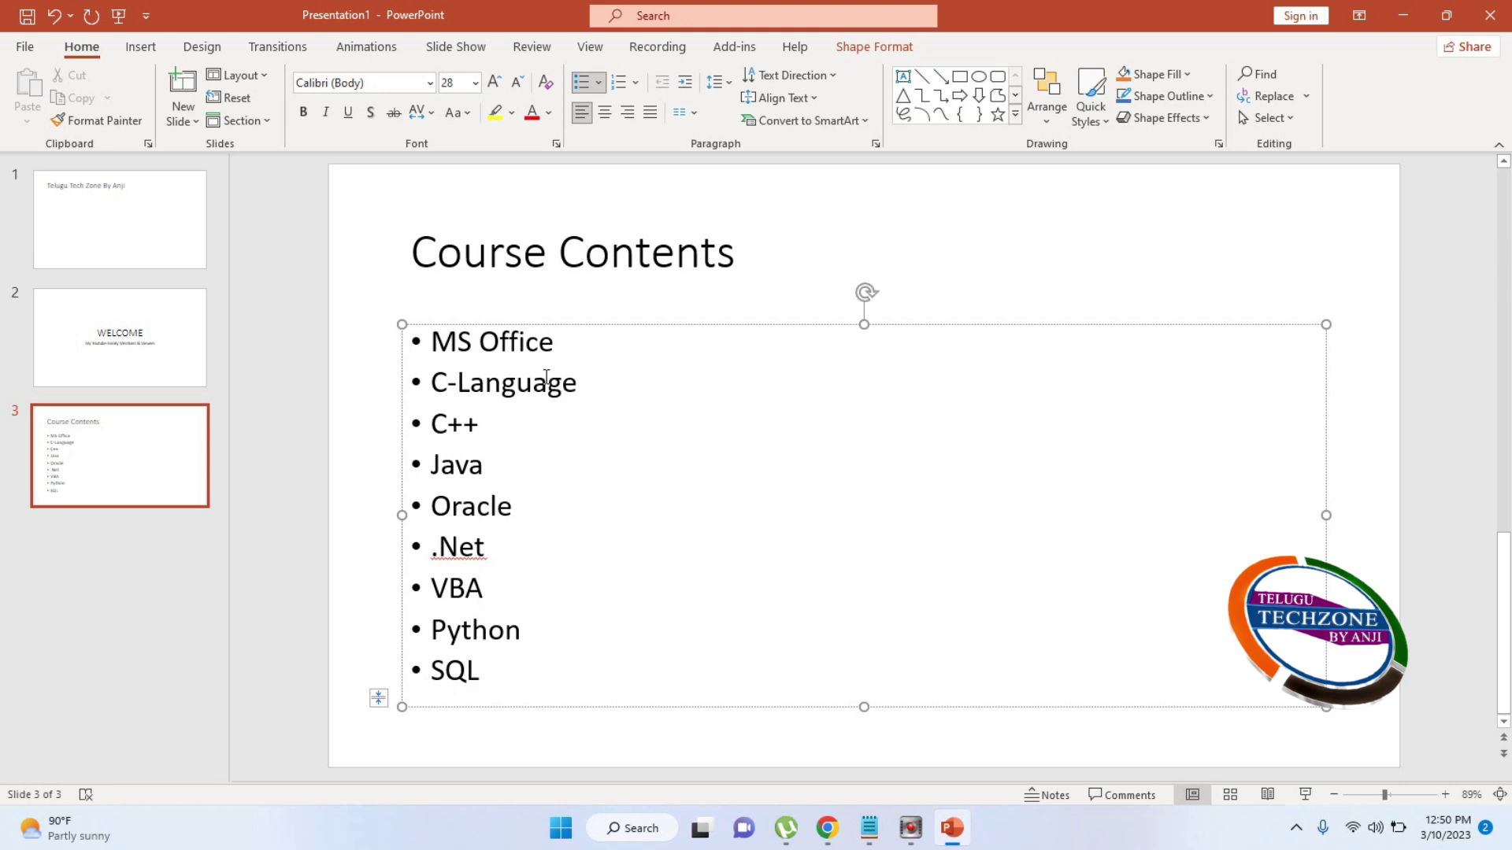
left_click(163, 559)
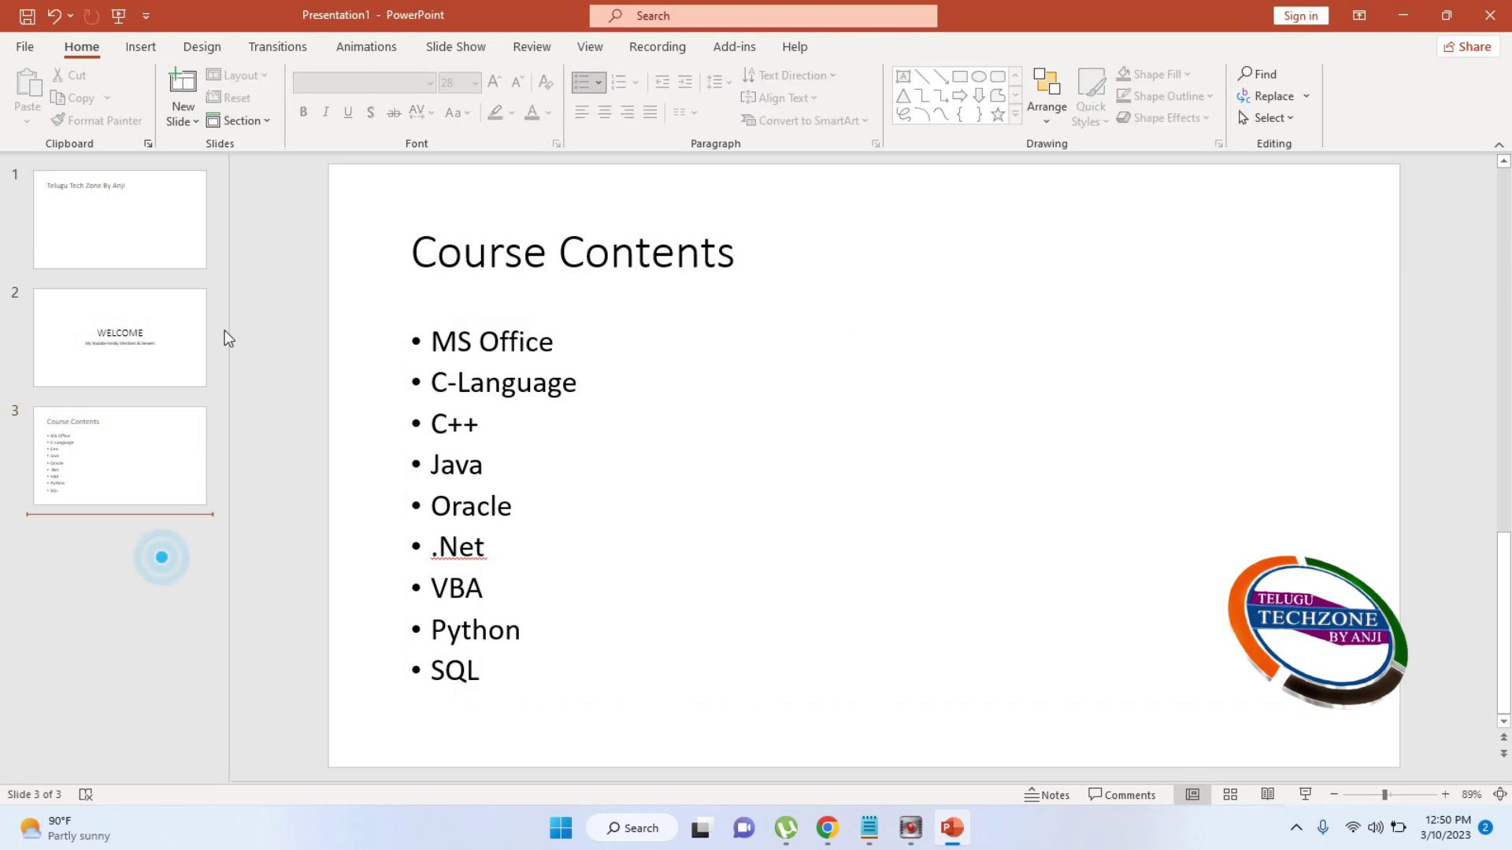
Add a Two Content slide titled 'Students Details'
left_click(189, 131)
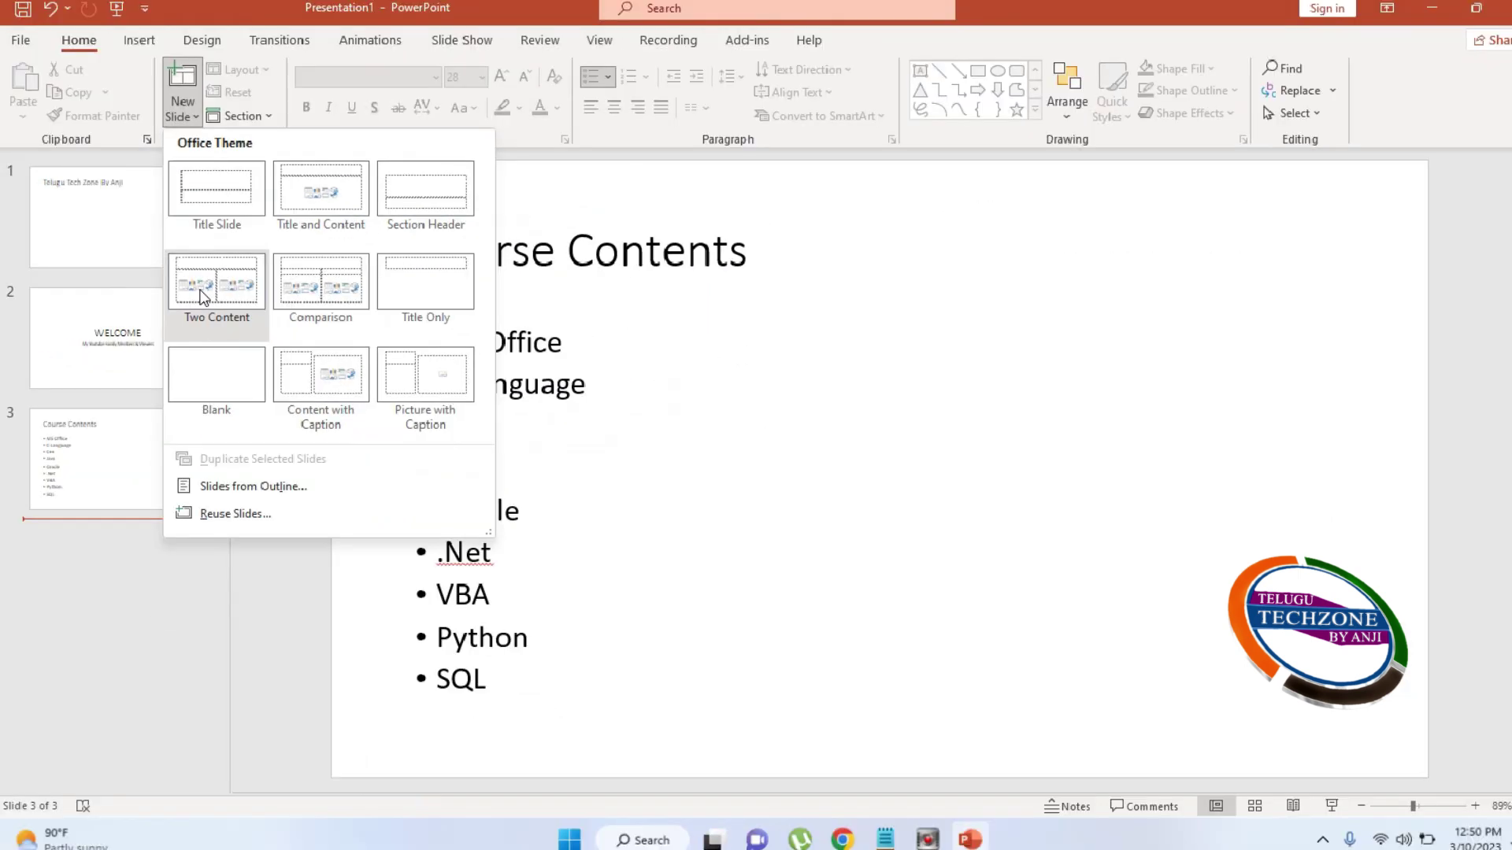
left_click(204, 294)
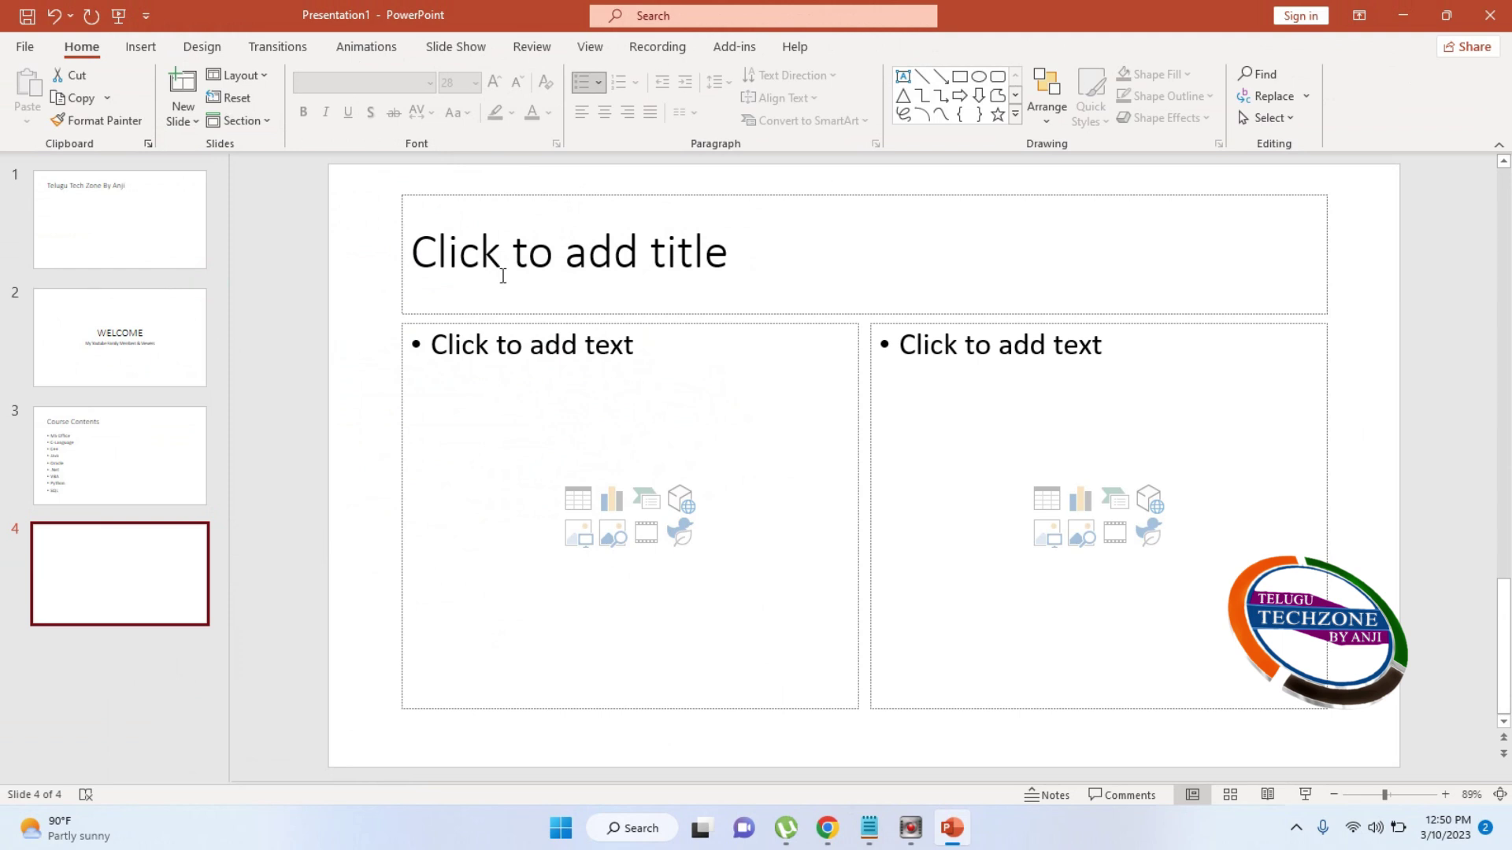
left_click(502, 275)
type("S")
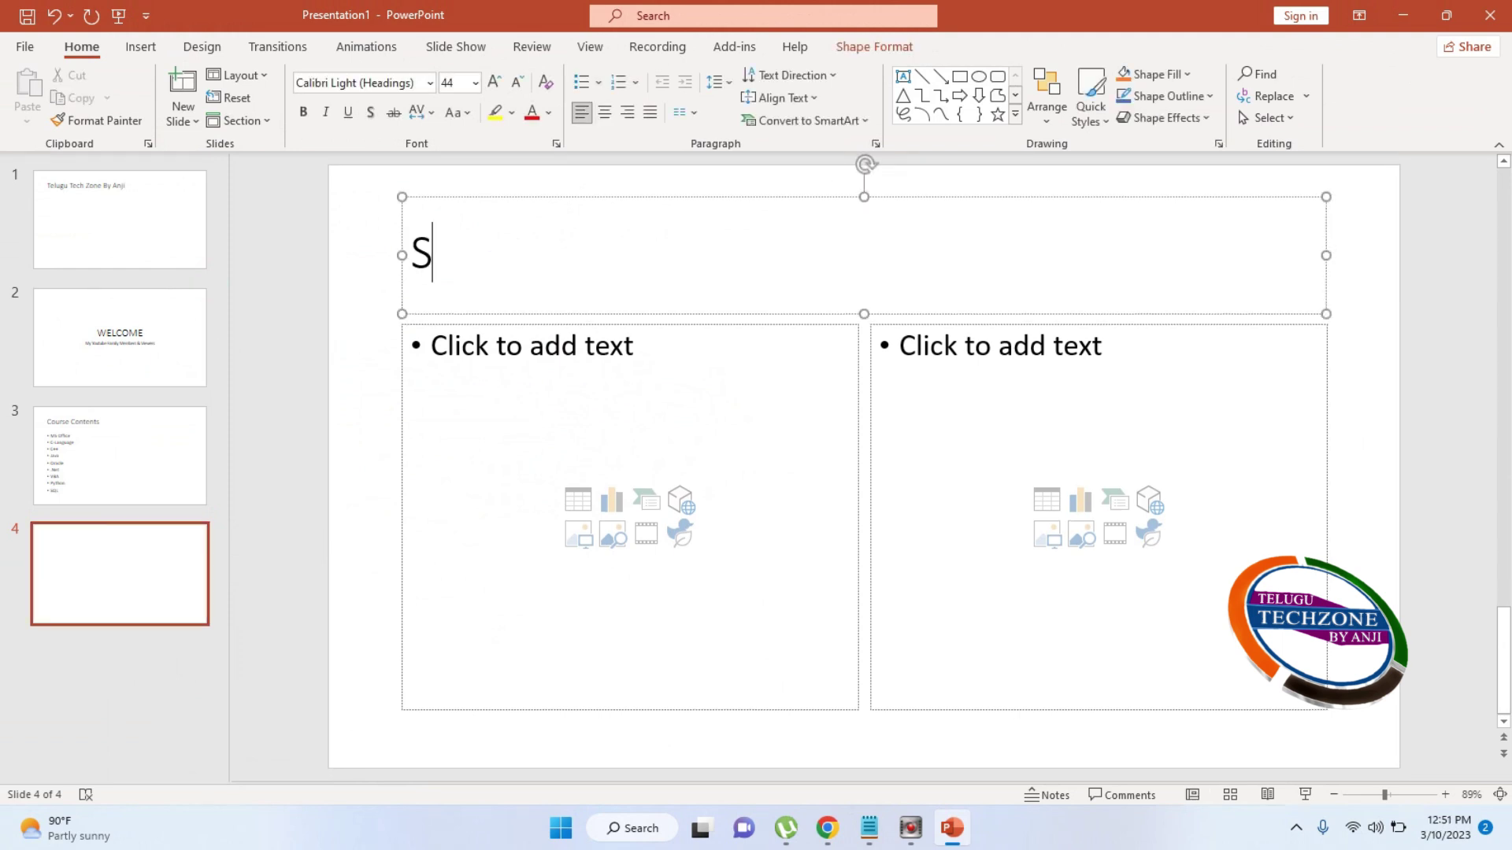
type("tudents Details")
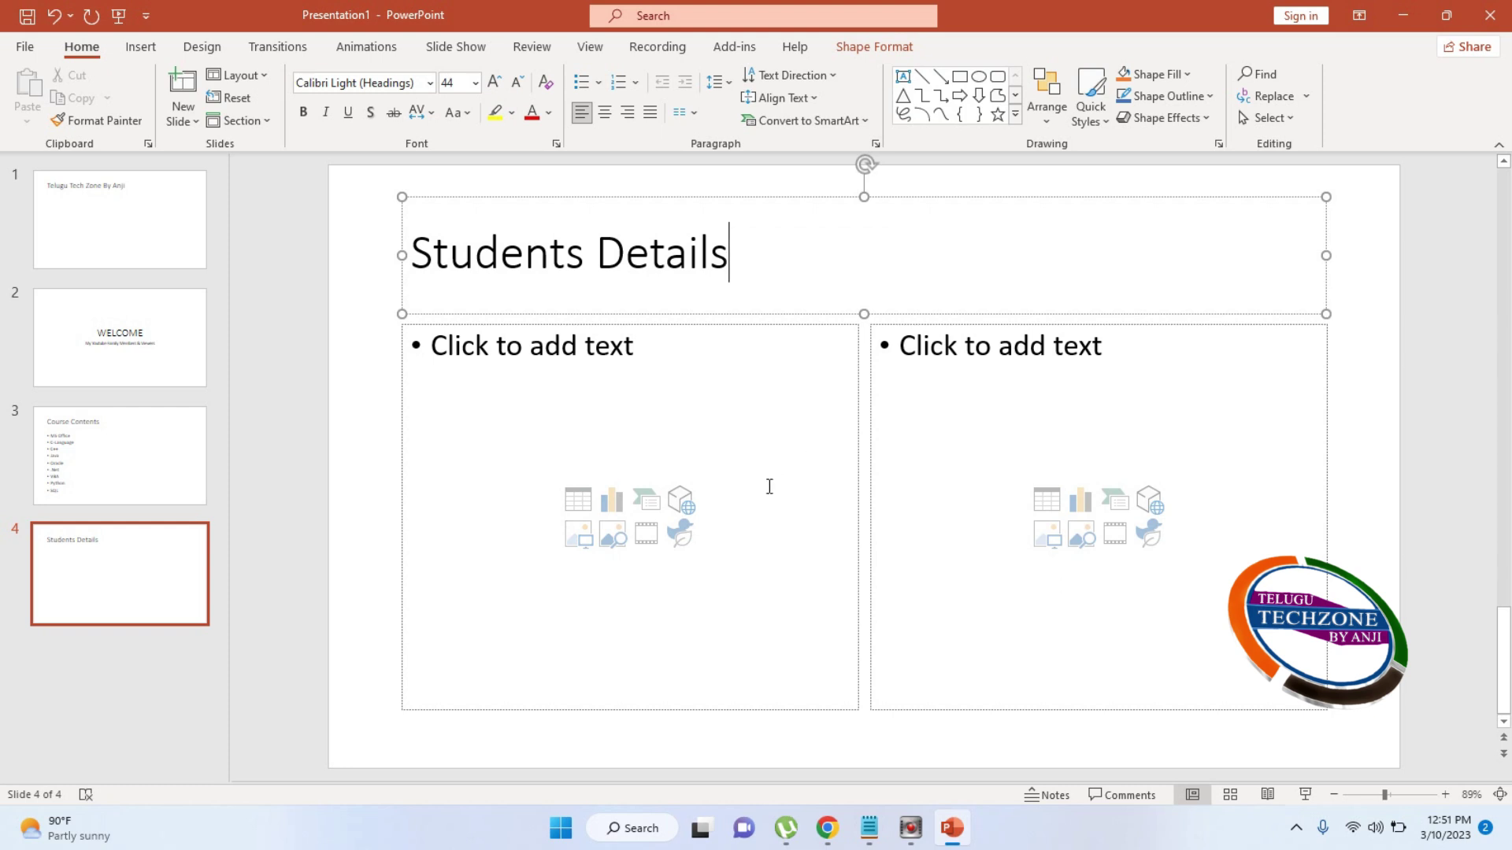
Enter the student names as bullets in the left column
left_click(497, 384)
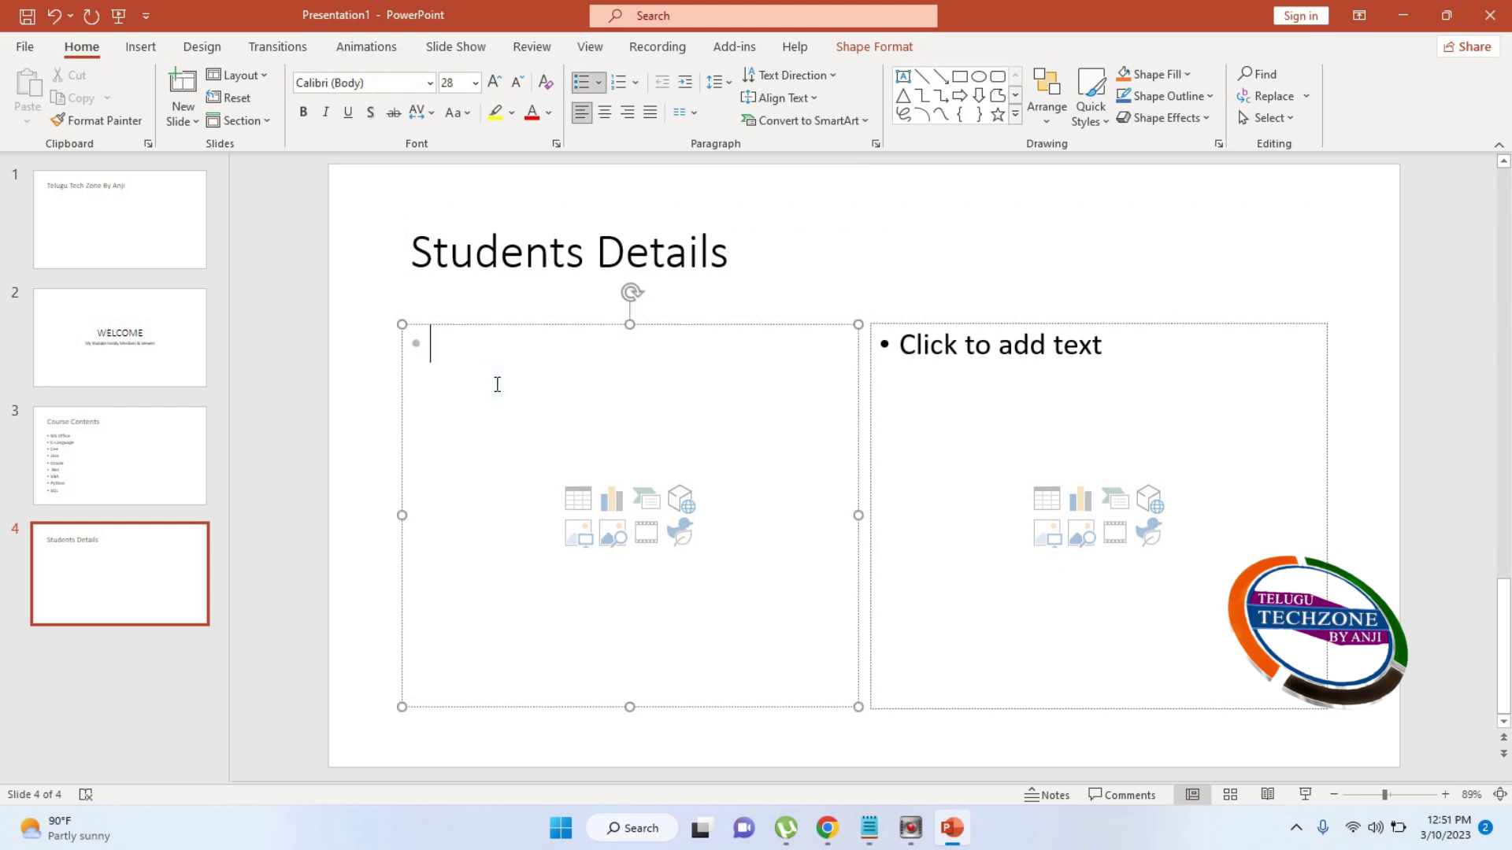
type("M")
key("BackSpace")
type("Anirudh")
key("Return")
type("Minny")
key("Return")
type("Mani")
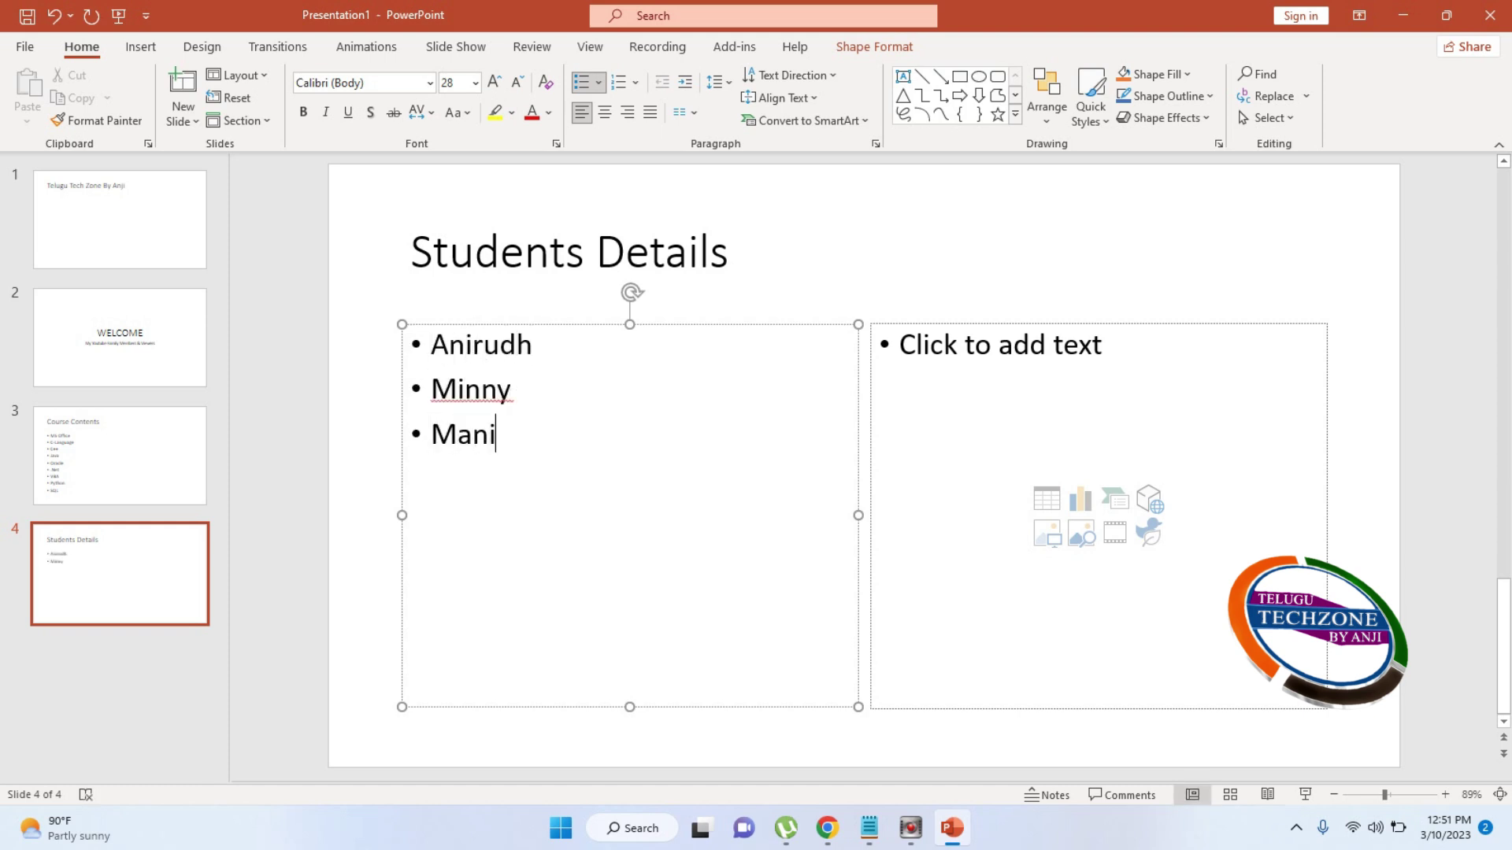
key("Return")
type("Sri Lakshmi")
key("Return")
type("Lakshmi")
key("Return")
key("Return")
type("Pruthvu")
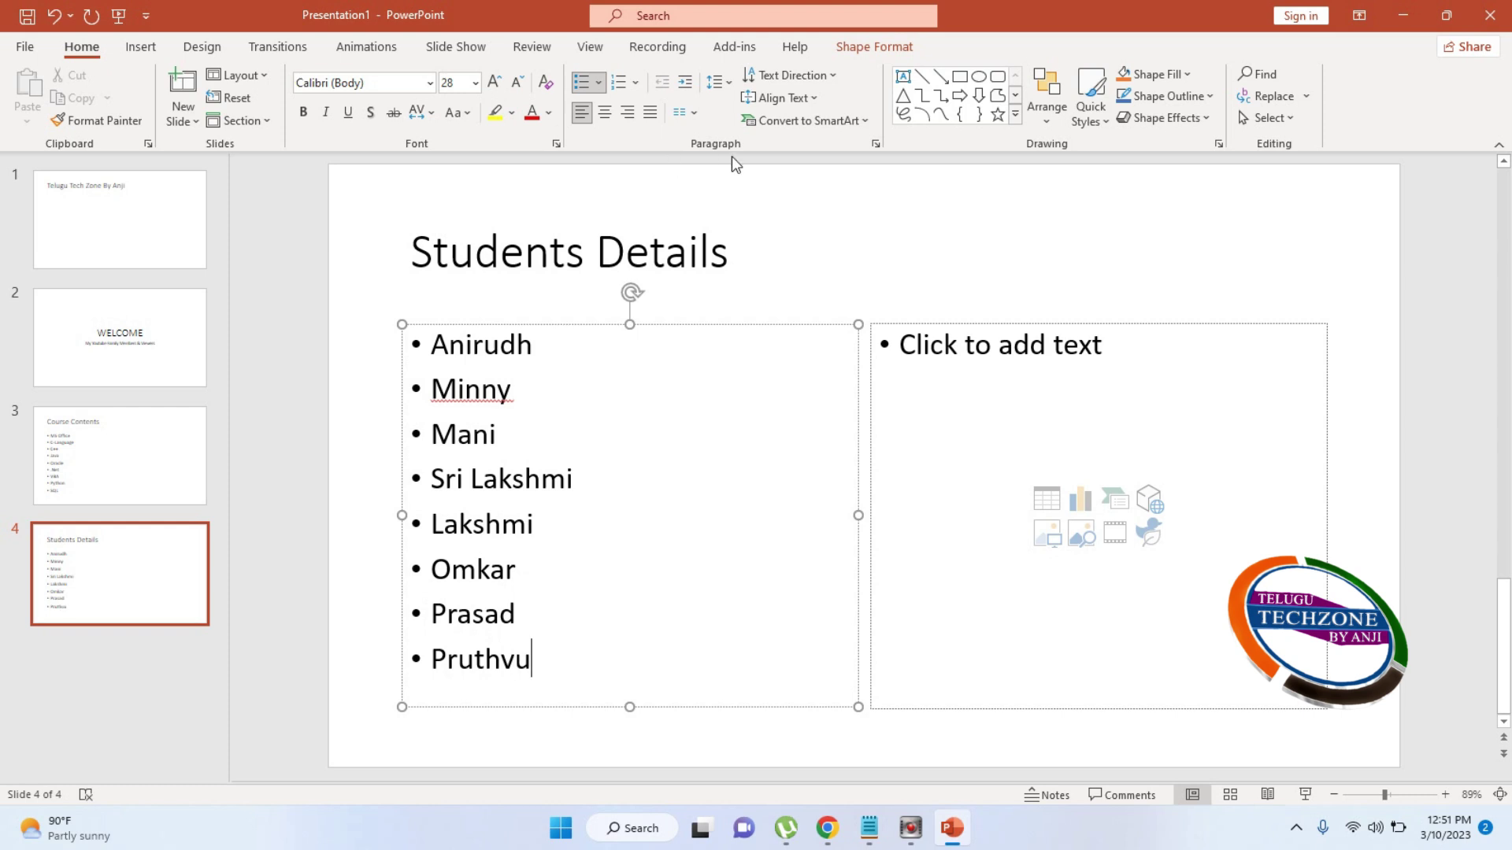
Enter the remaining student names as bullets in the right column
left_click(938, 380)
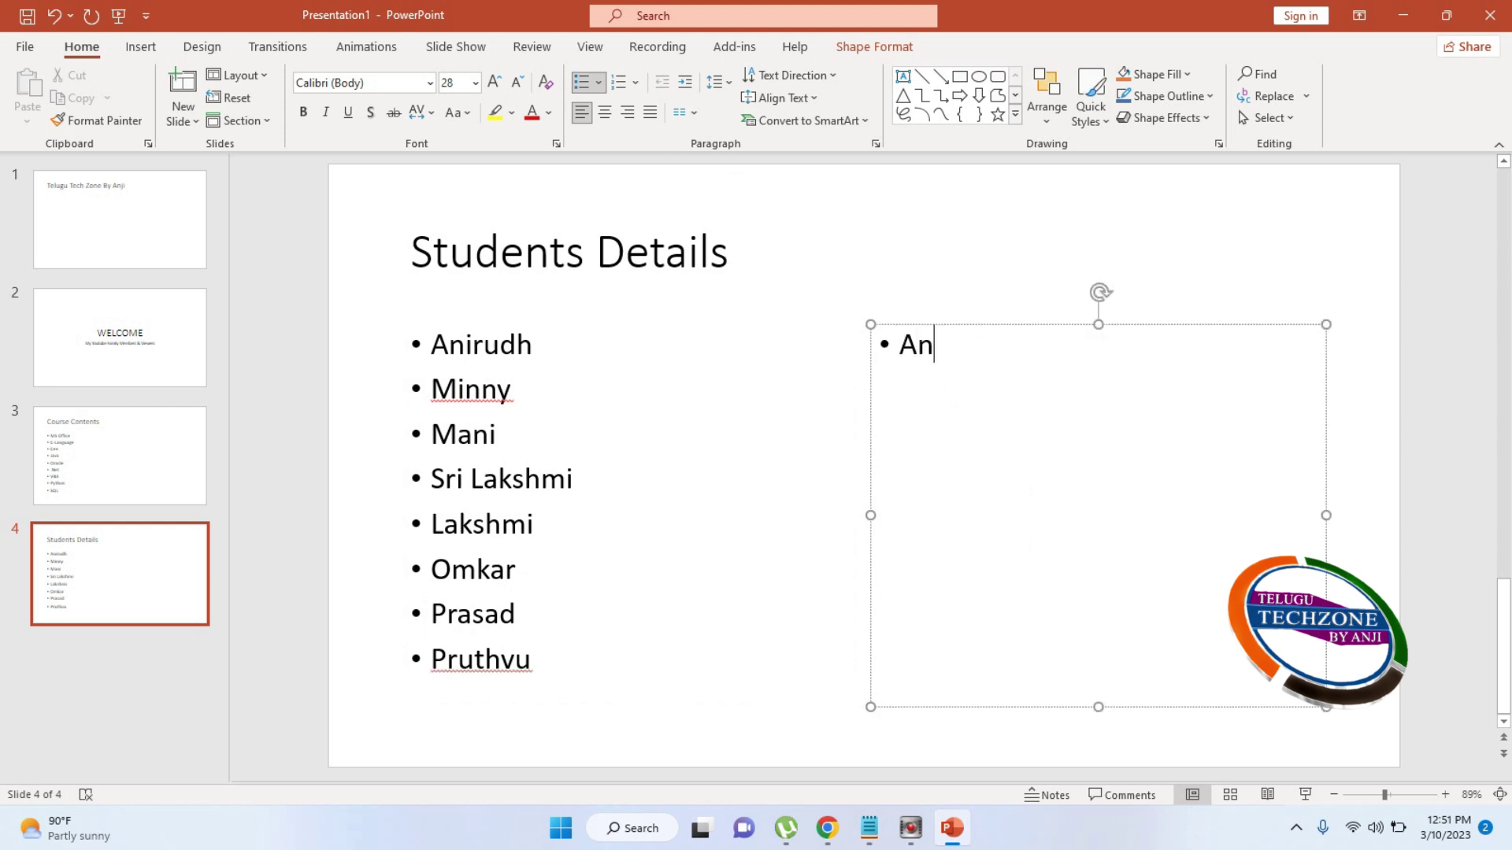
key("Return")
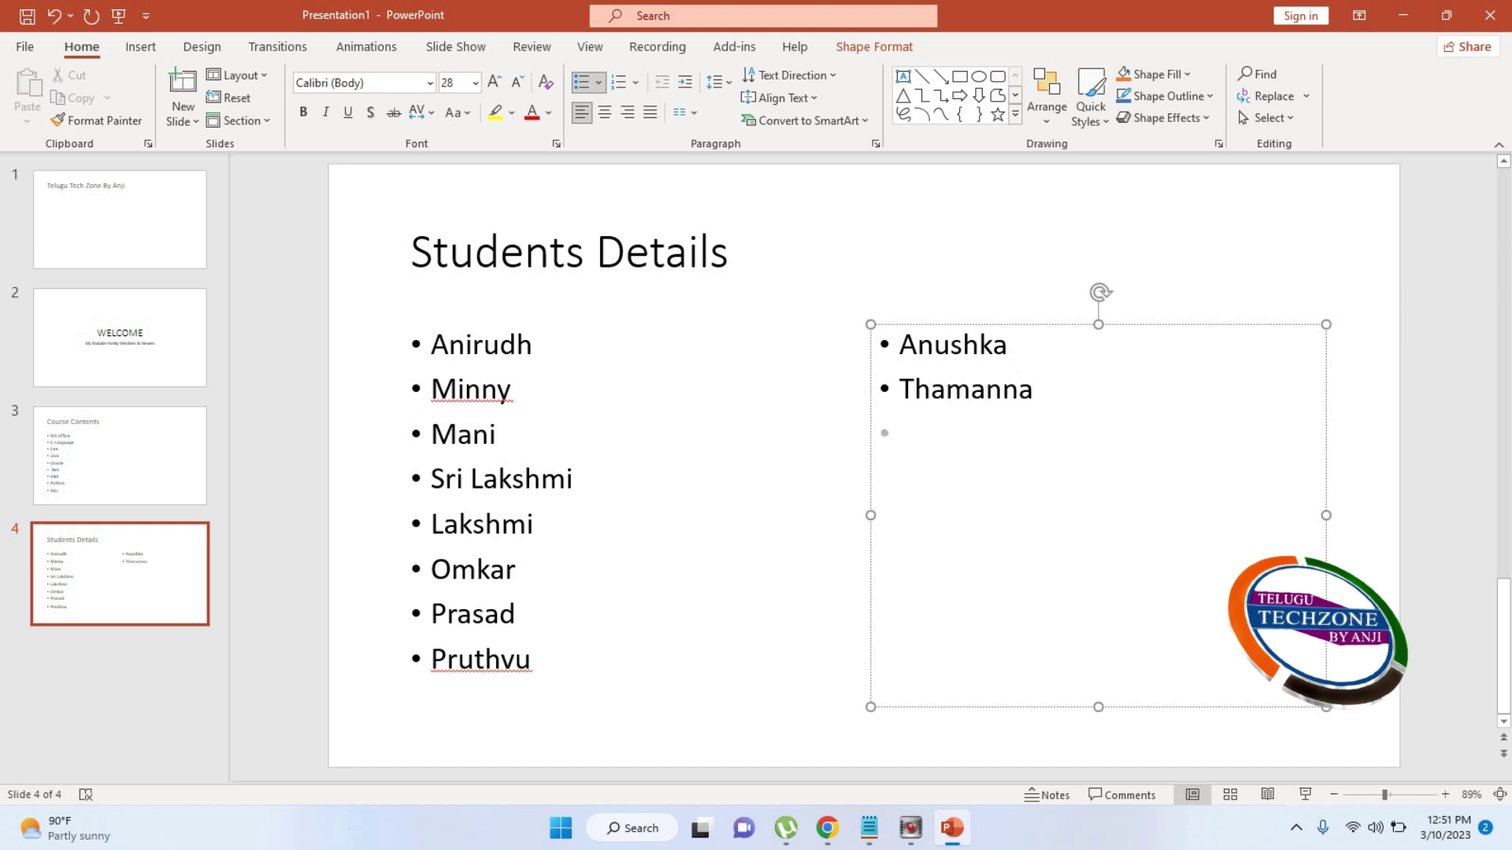
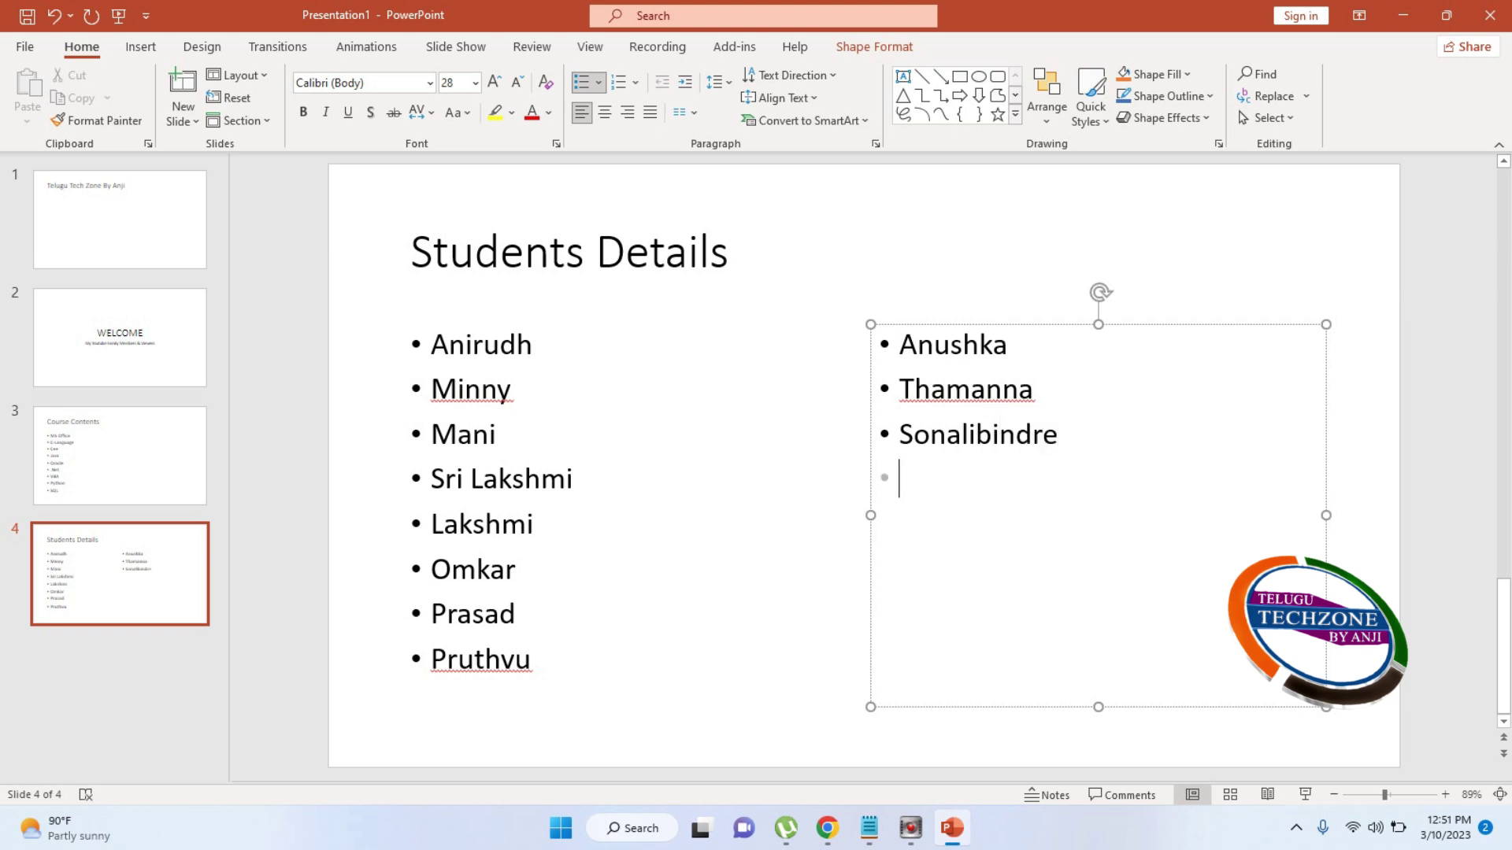
key("BackSpace")
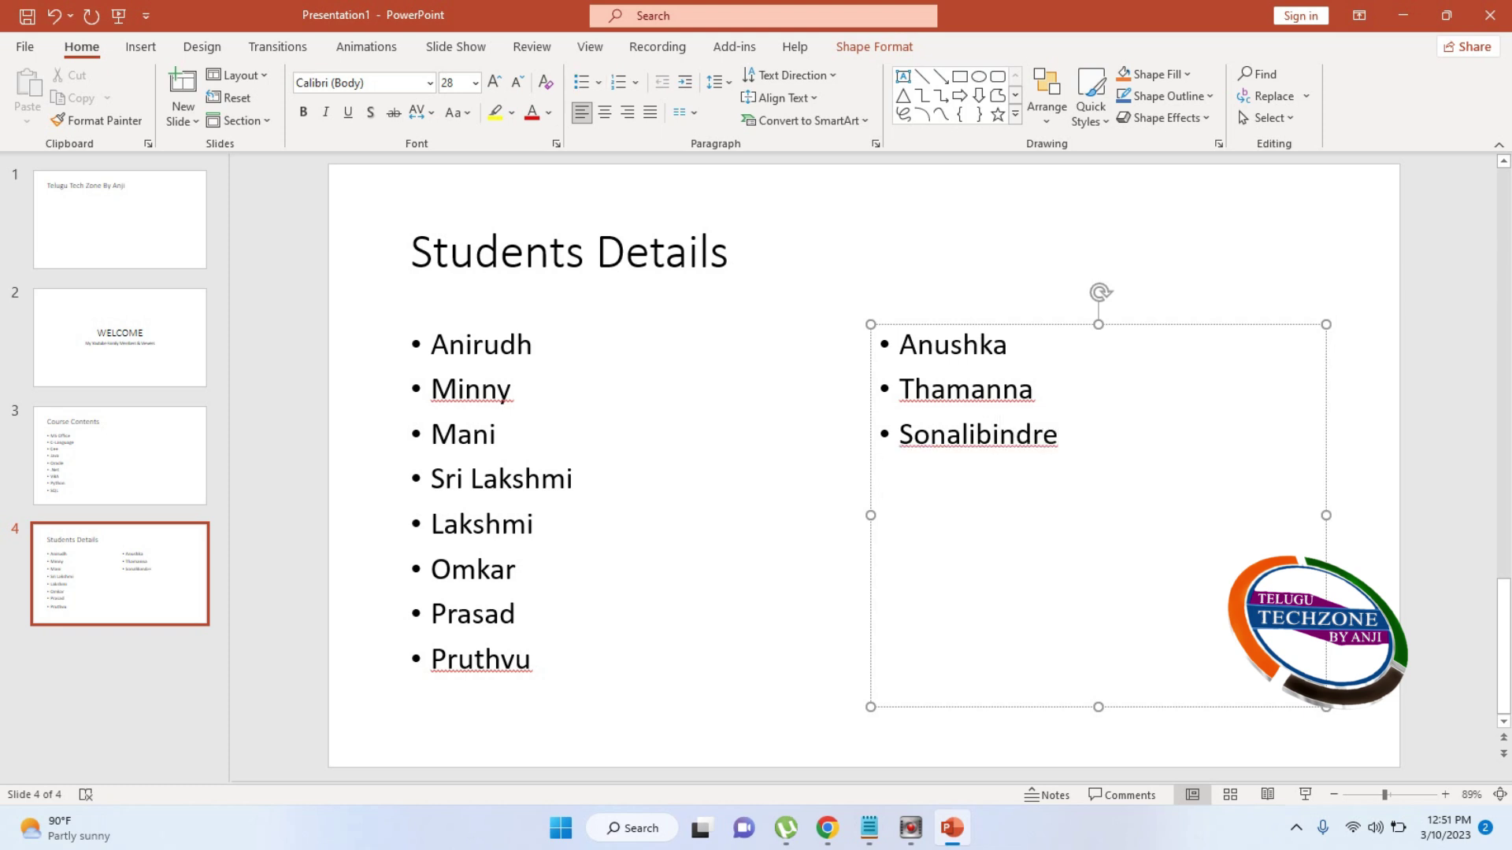
key("BackSpace")
key("BackSpace")
key("BackSpace")
key("Return")
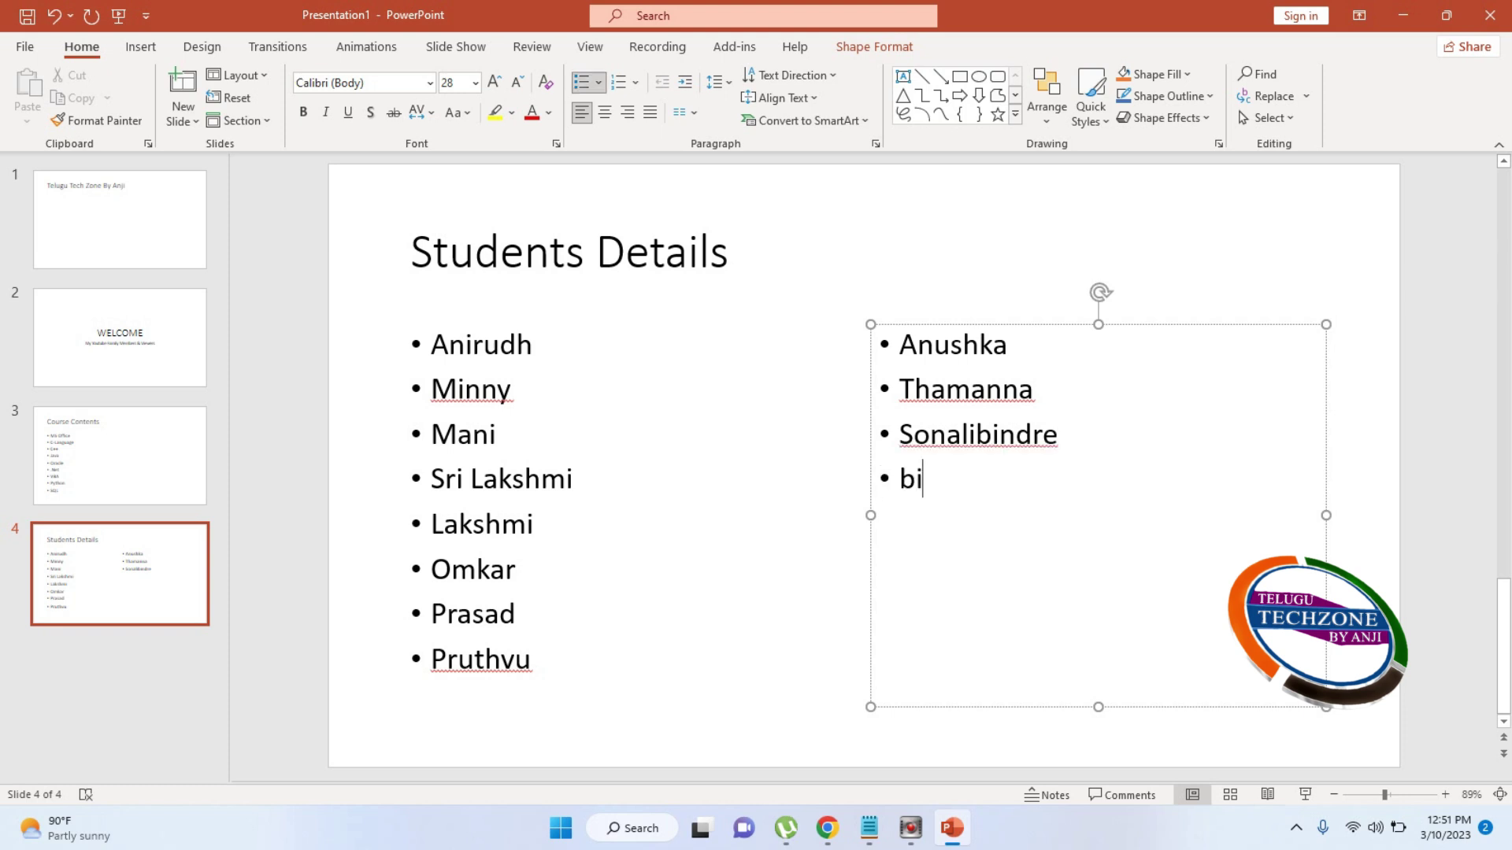
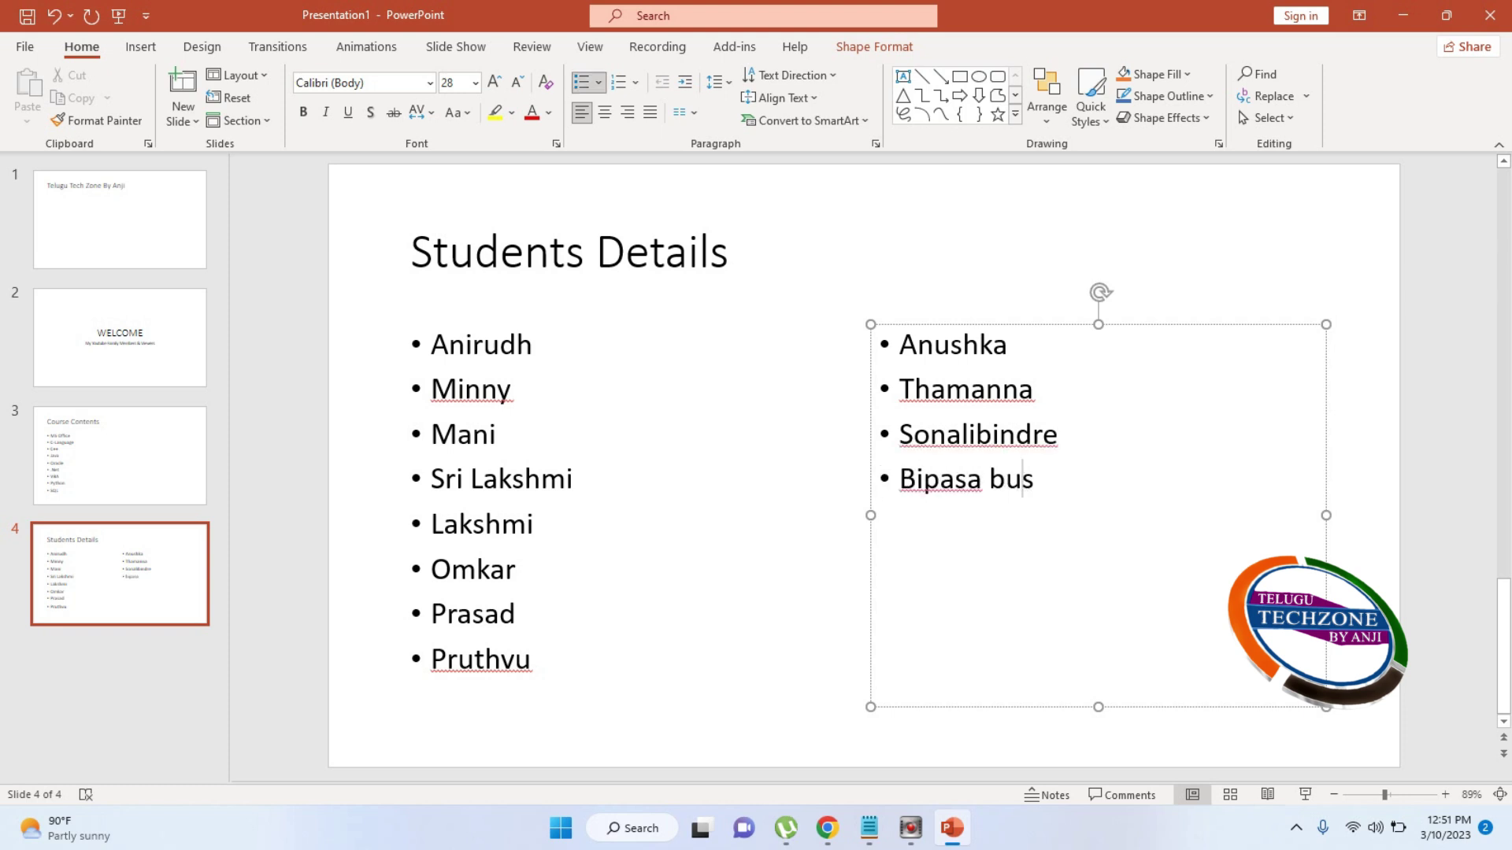
key("BackSpace")
key("BackSpace")
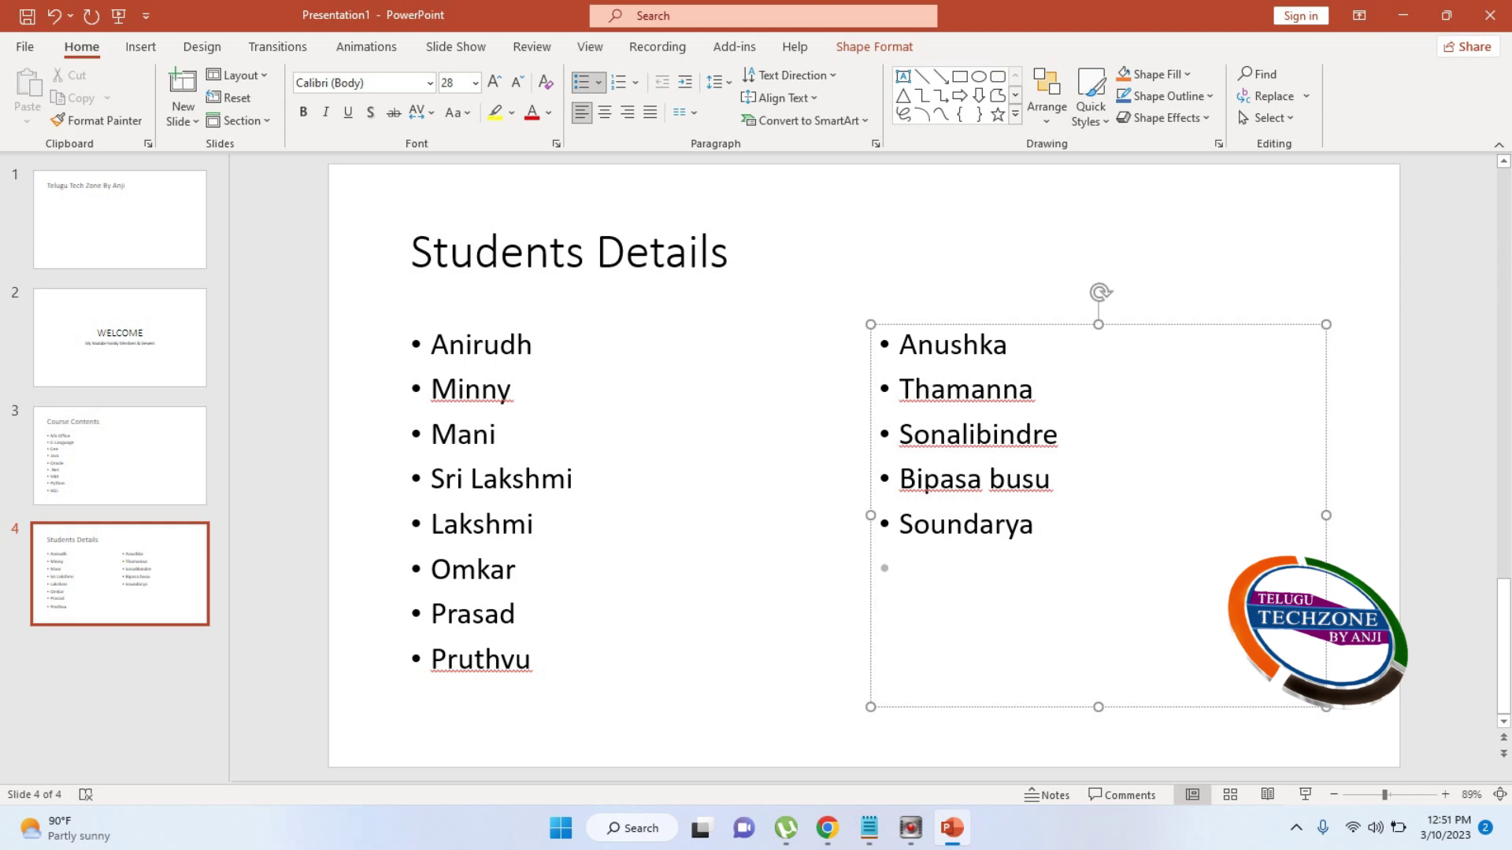
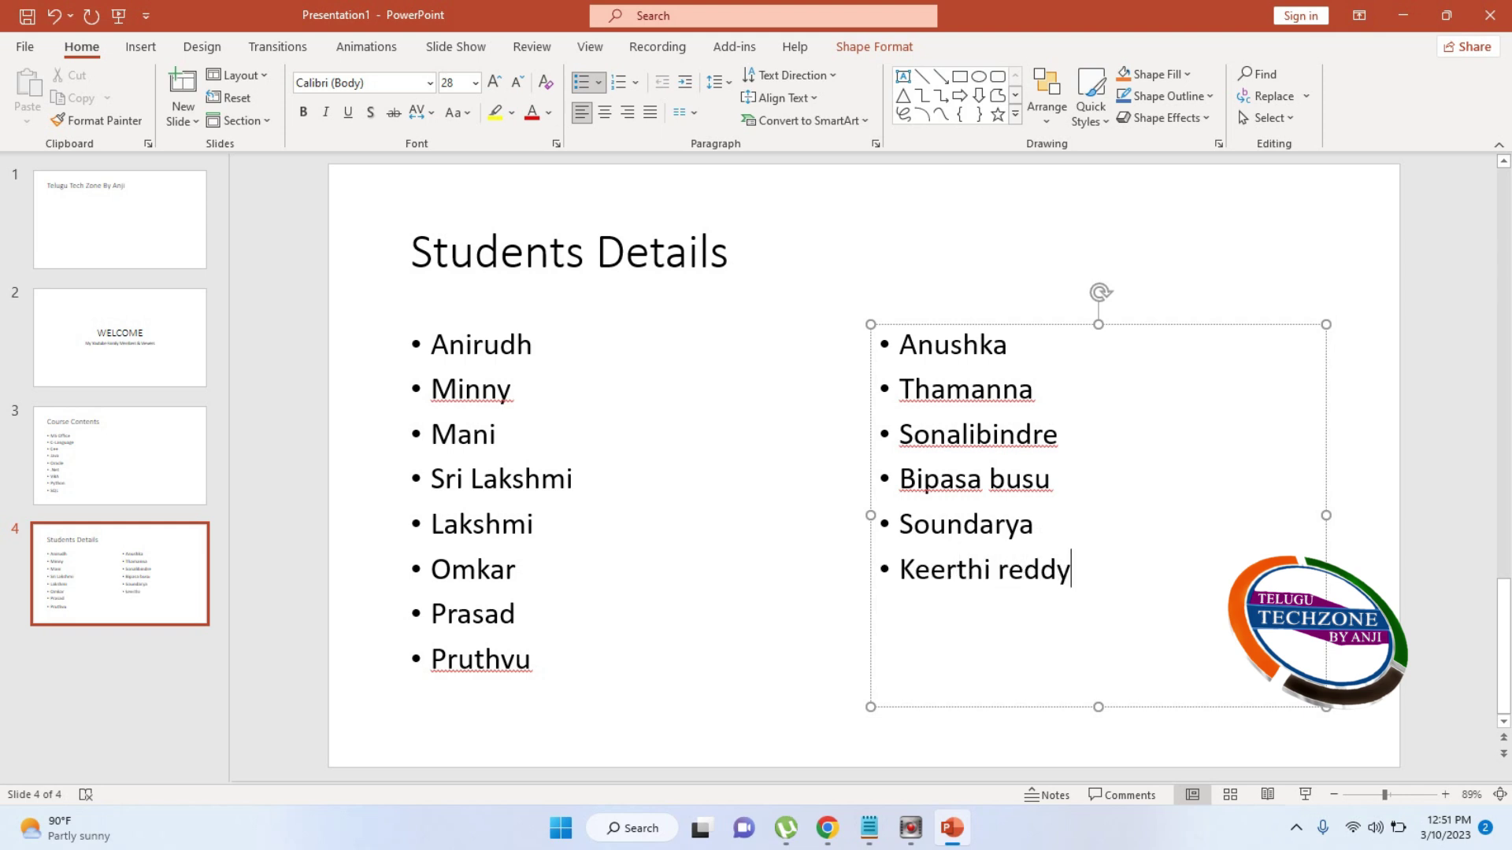
key("Return")
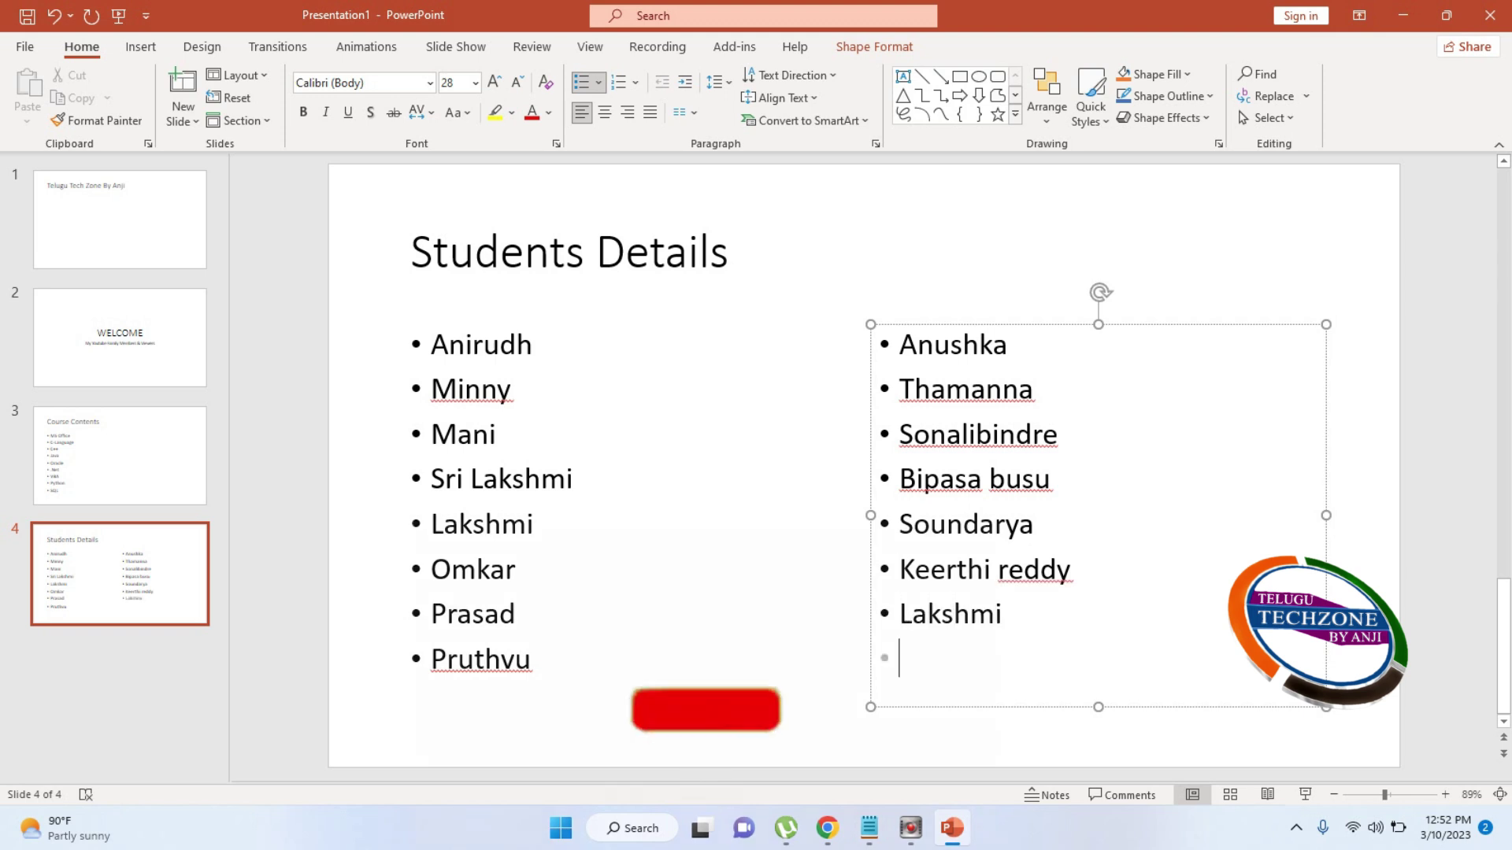
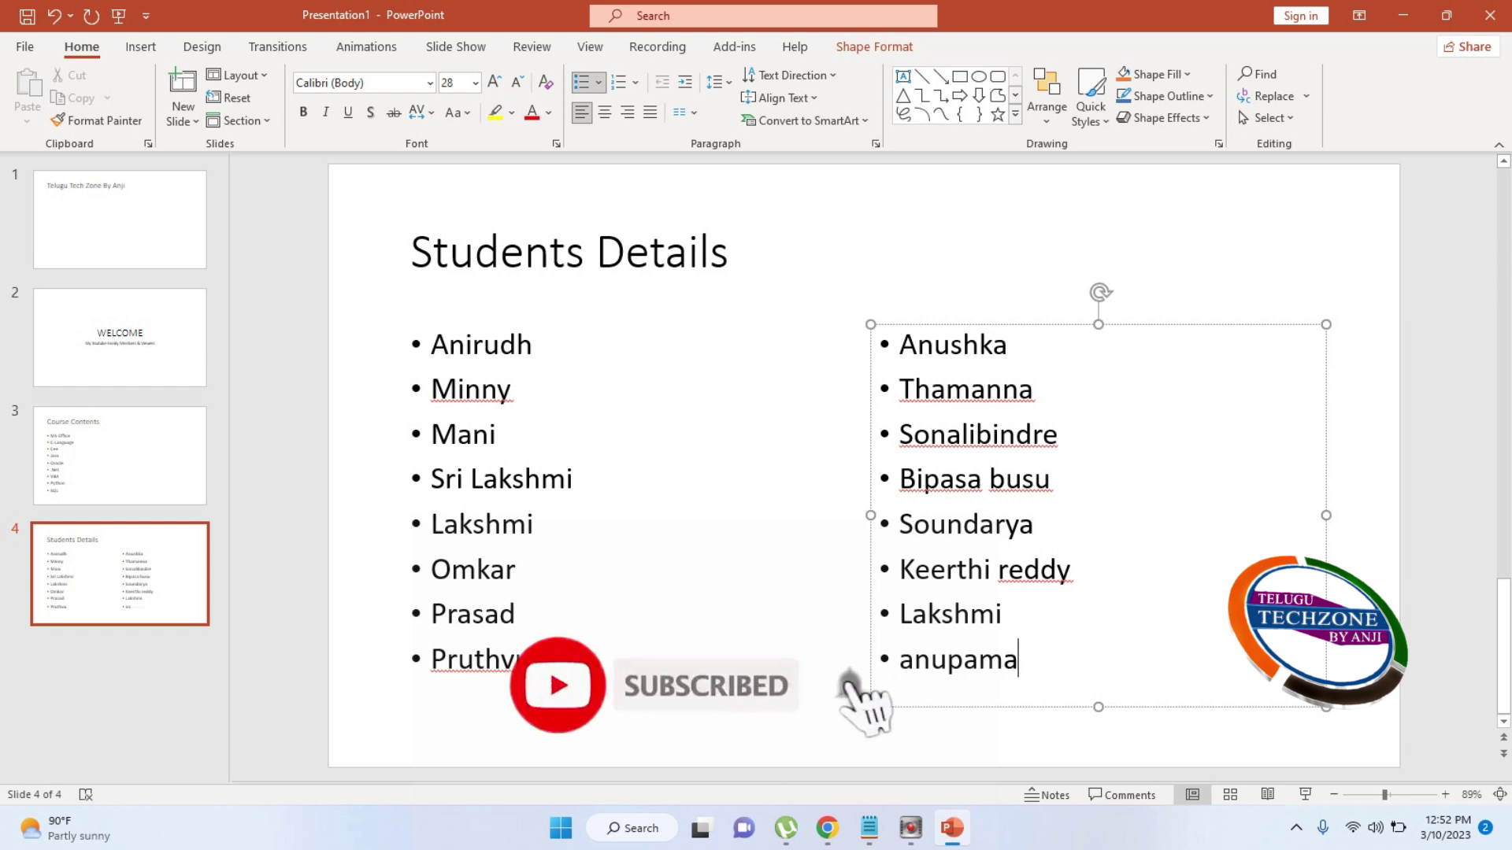
left_click(174, 663)
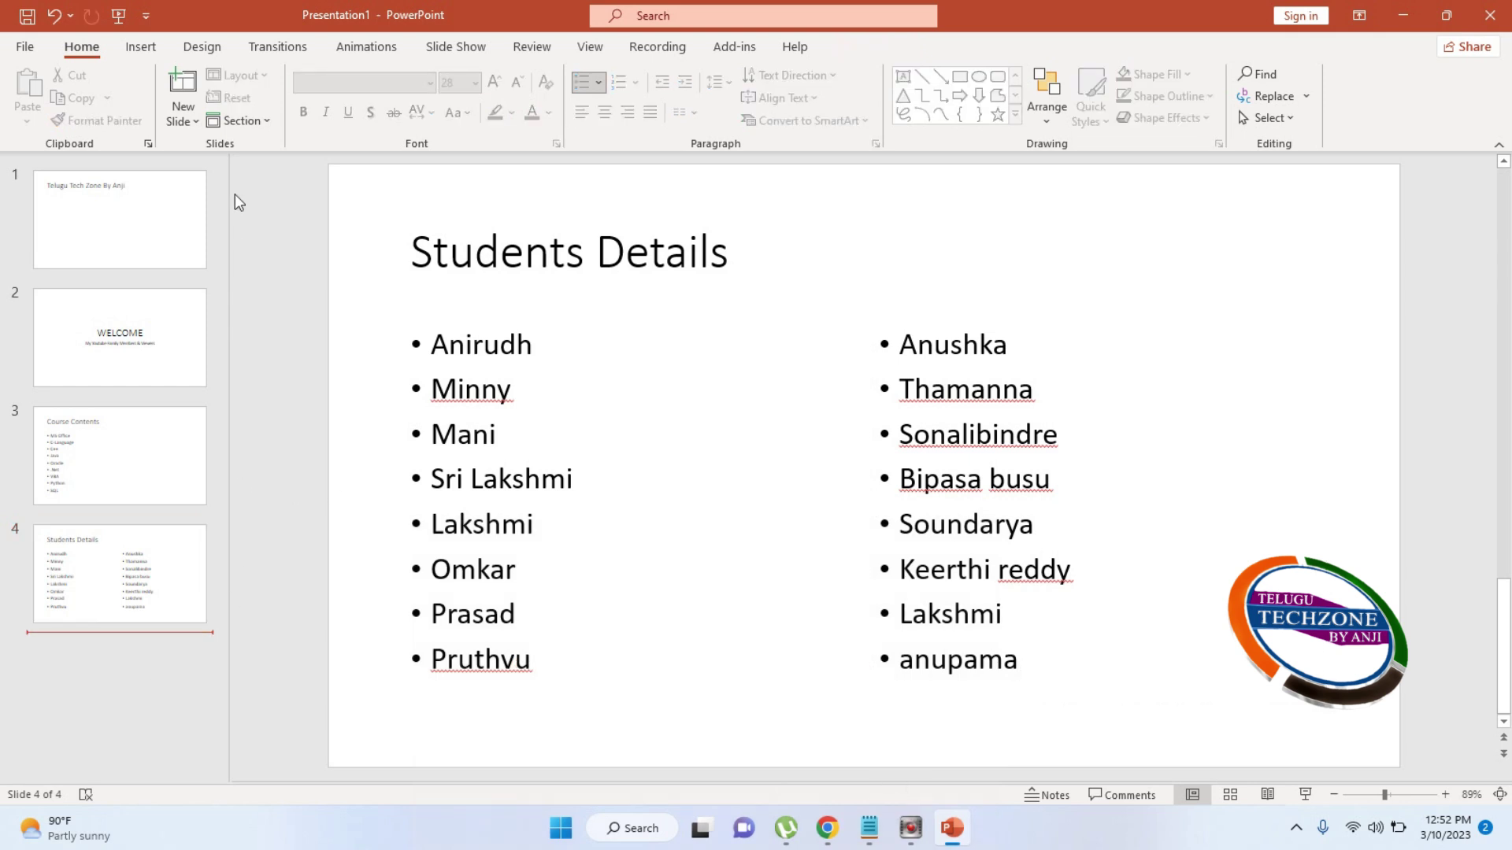
Add a Blank layout slide as slide 5 after Students Details
left_click(189, 122)
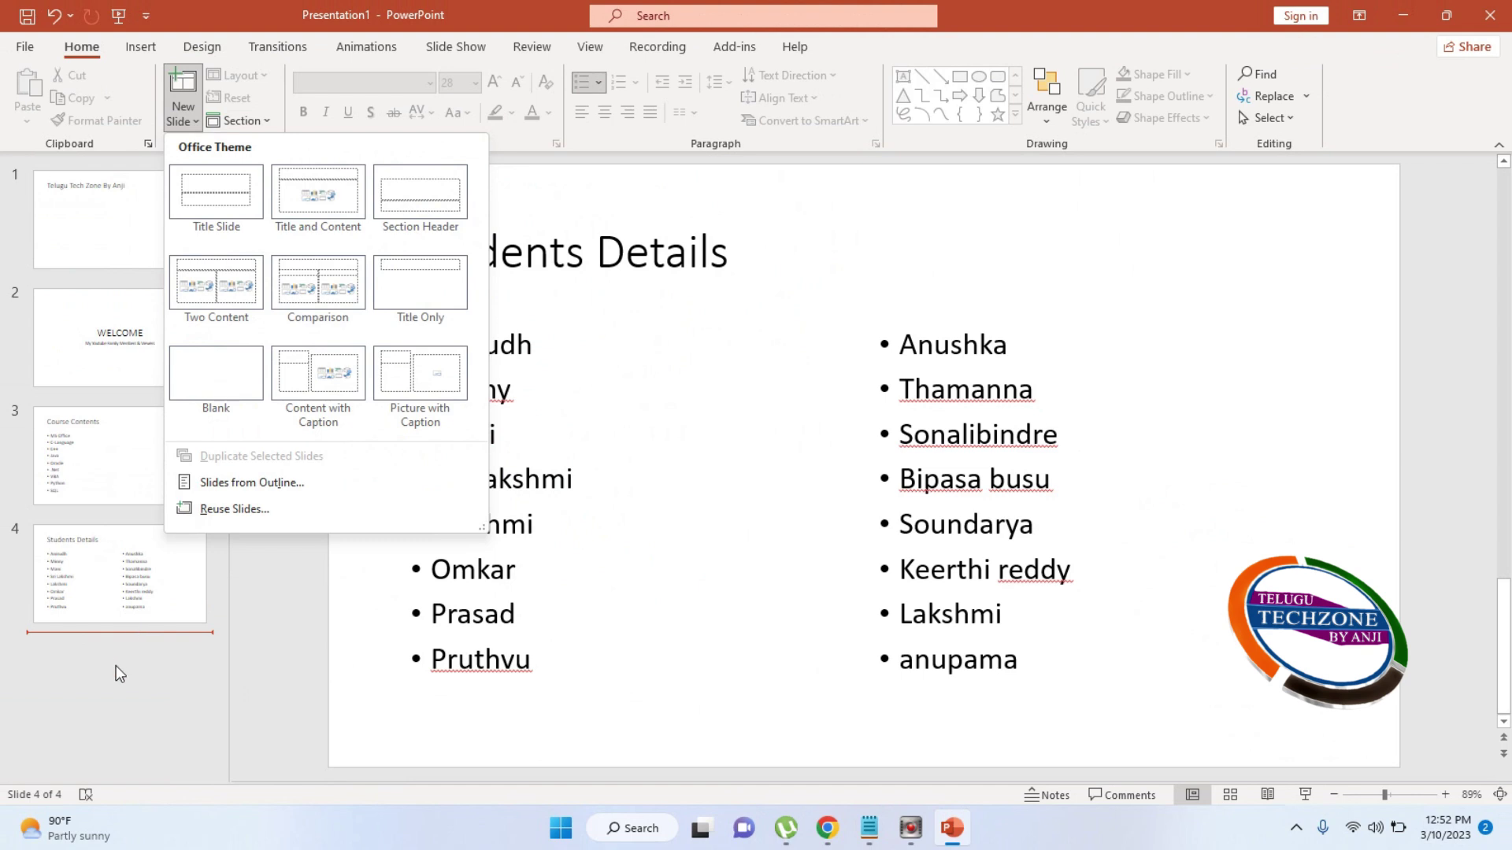
left_click(116, 664)
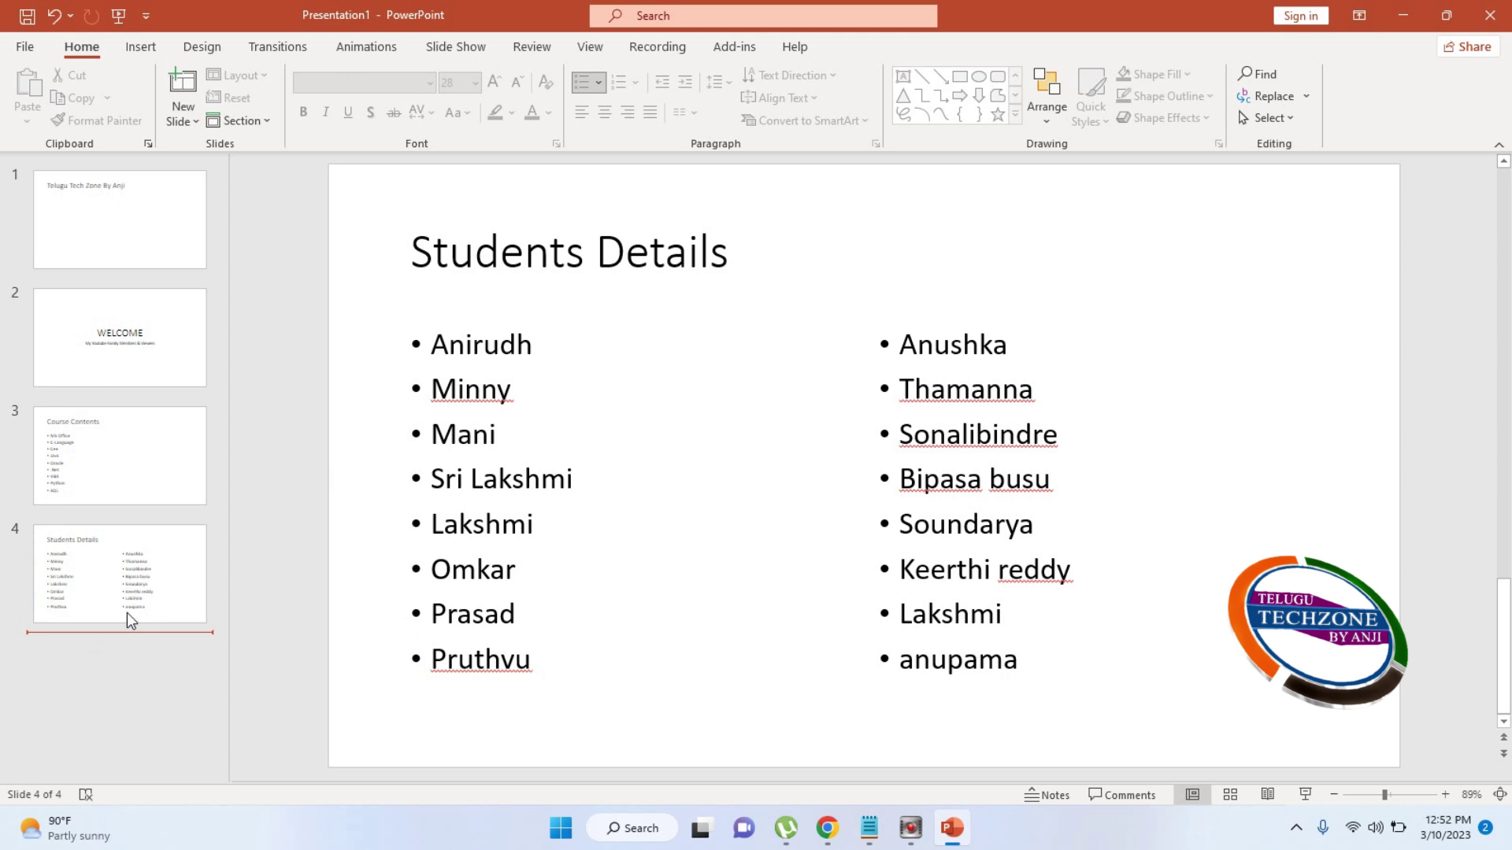
left_click(181, 122)
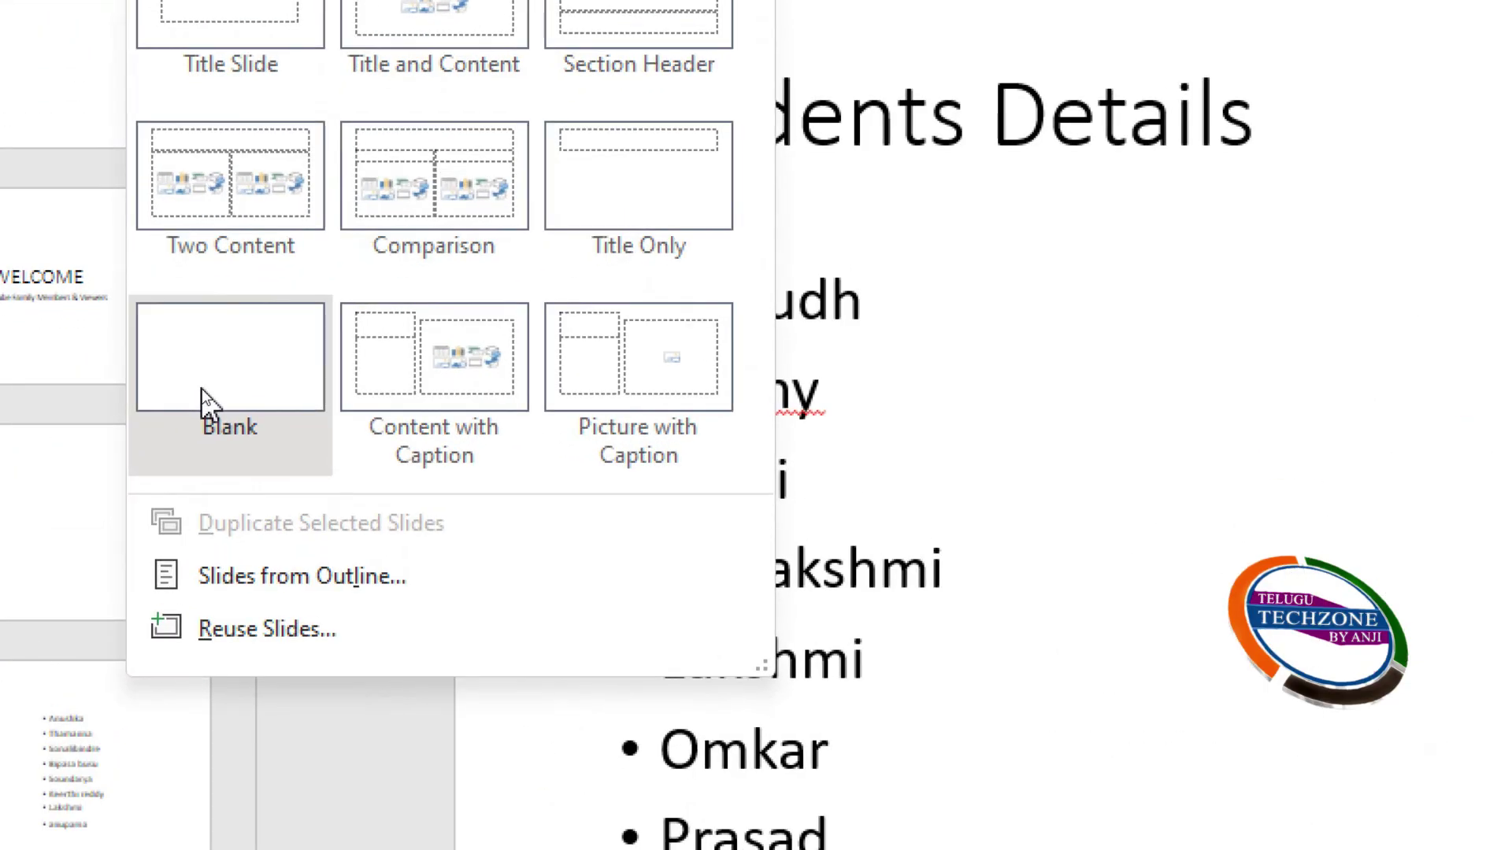
left_click(201, 389)
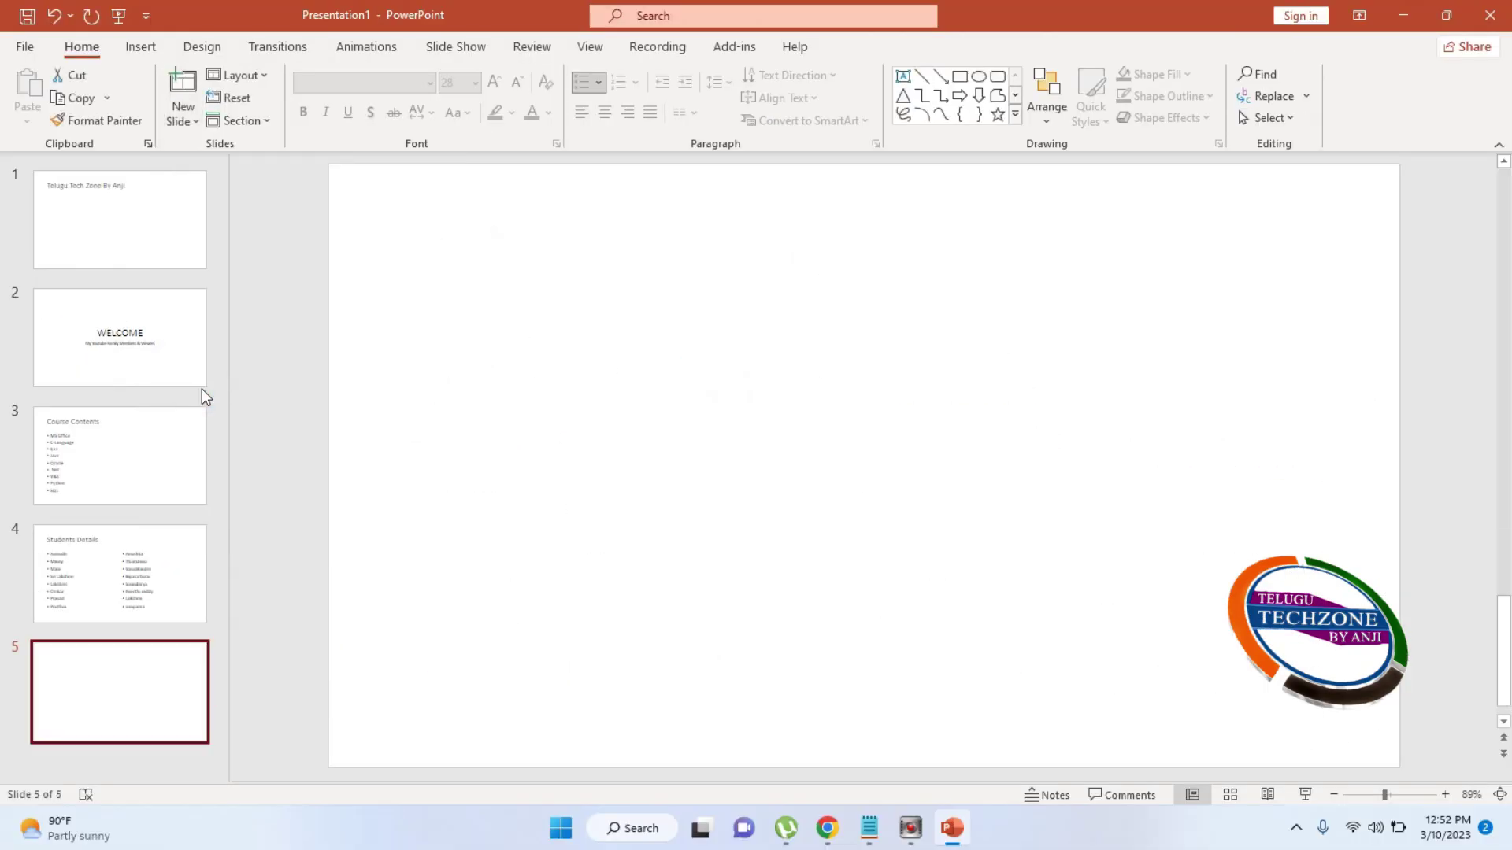
Select blank slide 5 and look through the Insert Shapes gallery without adding a shape
left_click(133, 700)
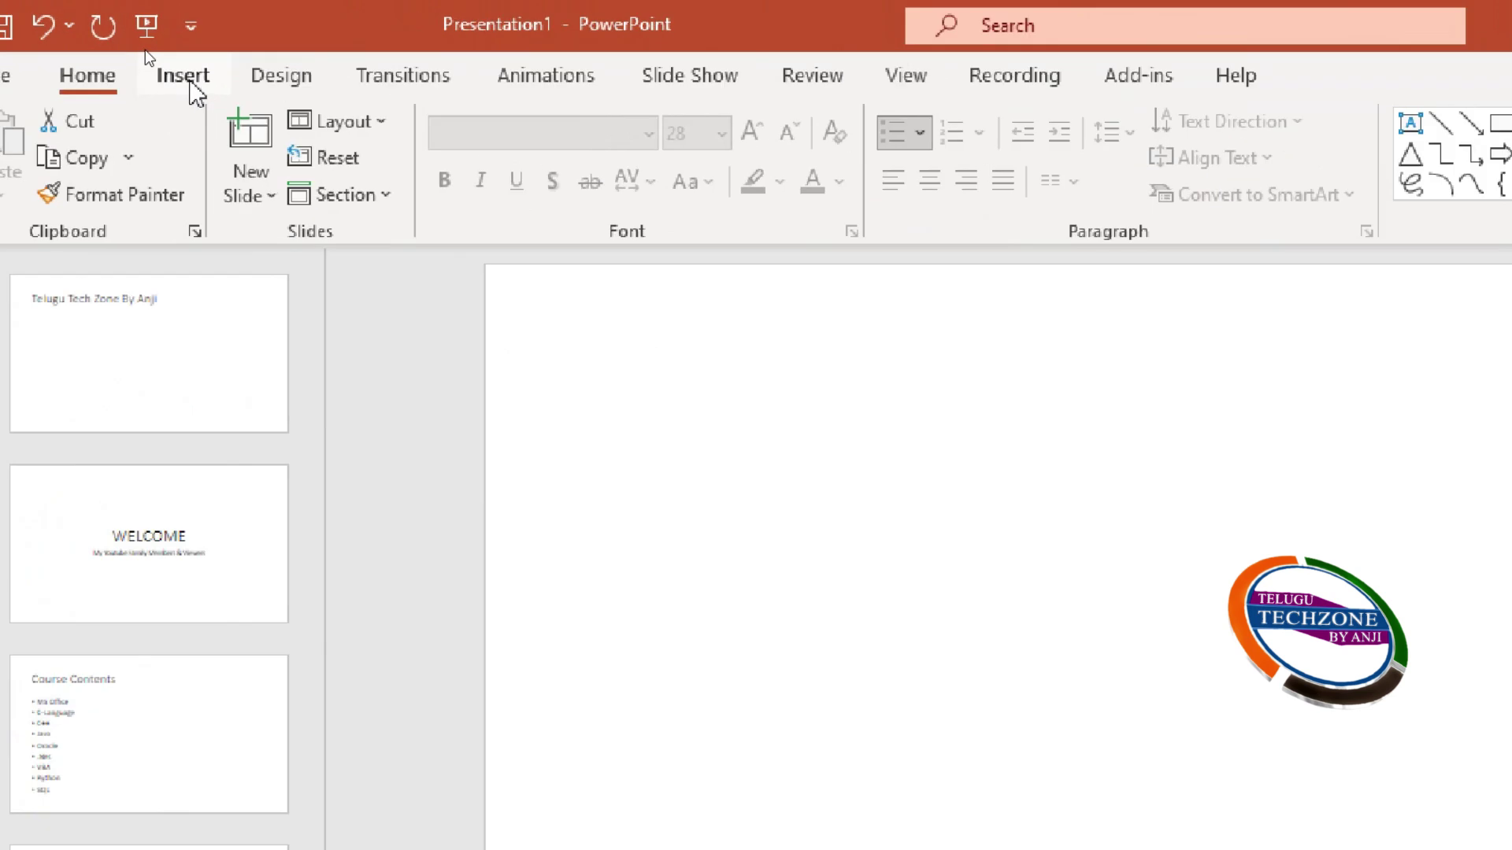
left_click(144, 48)
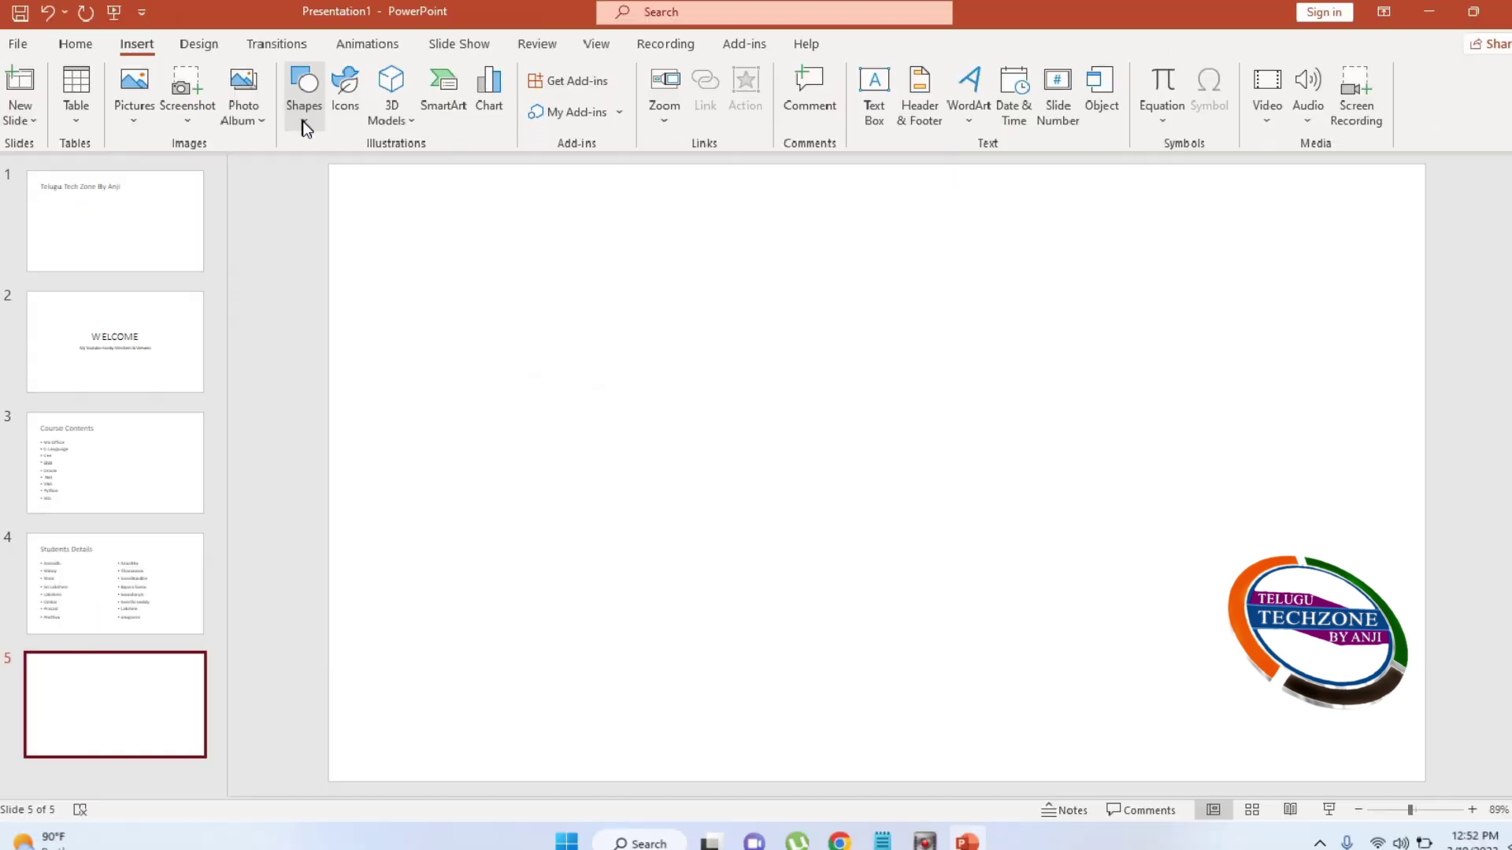
left_click(303, 118)
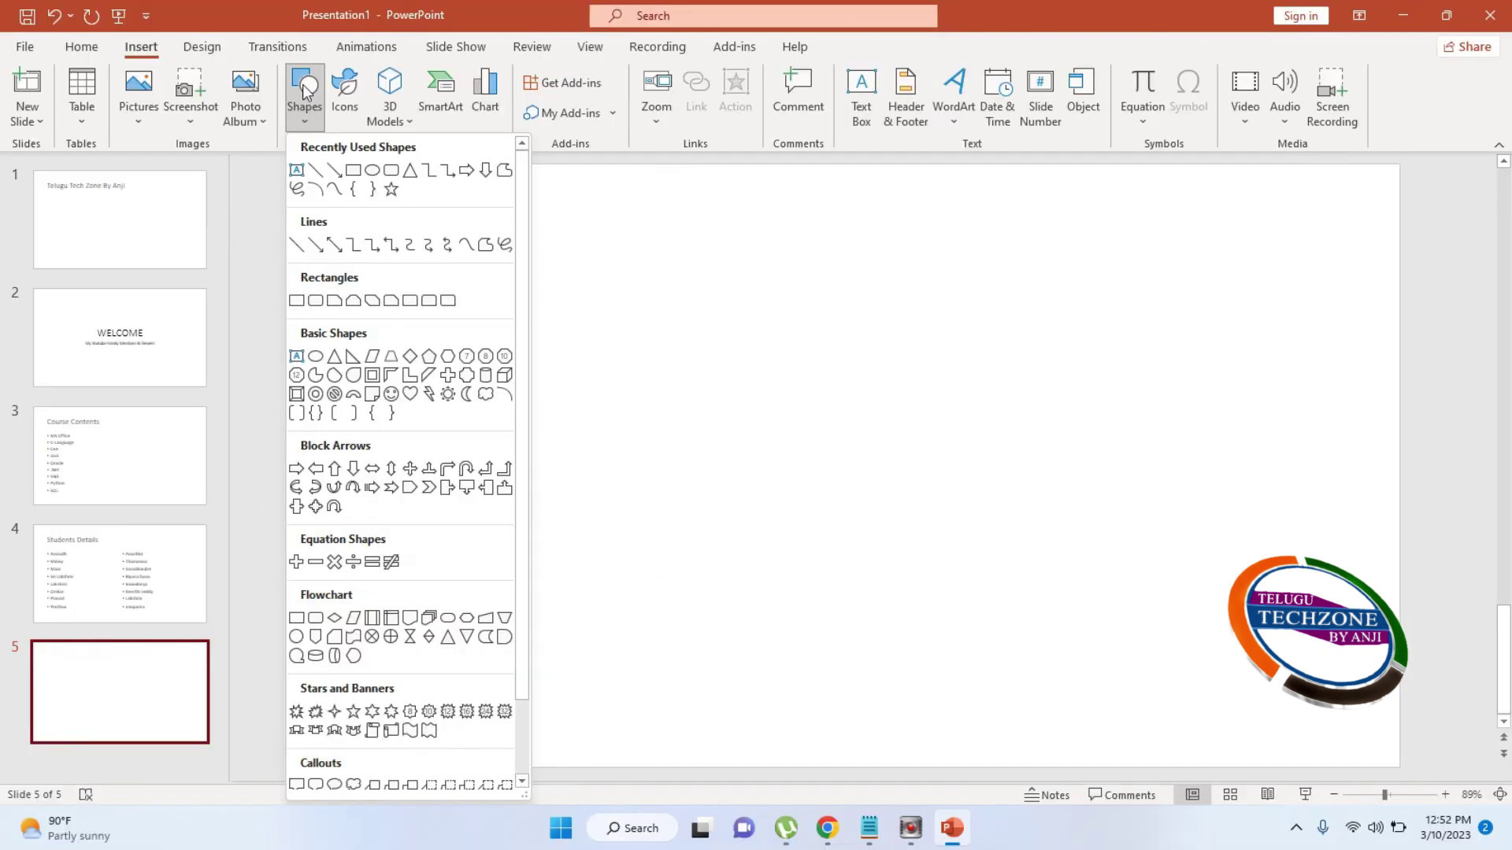
left_click(304, 95)
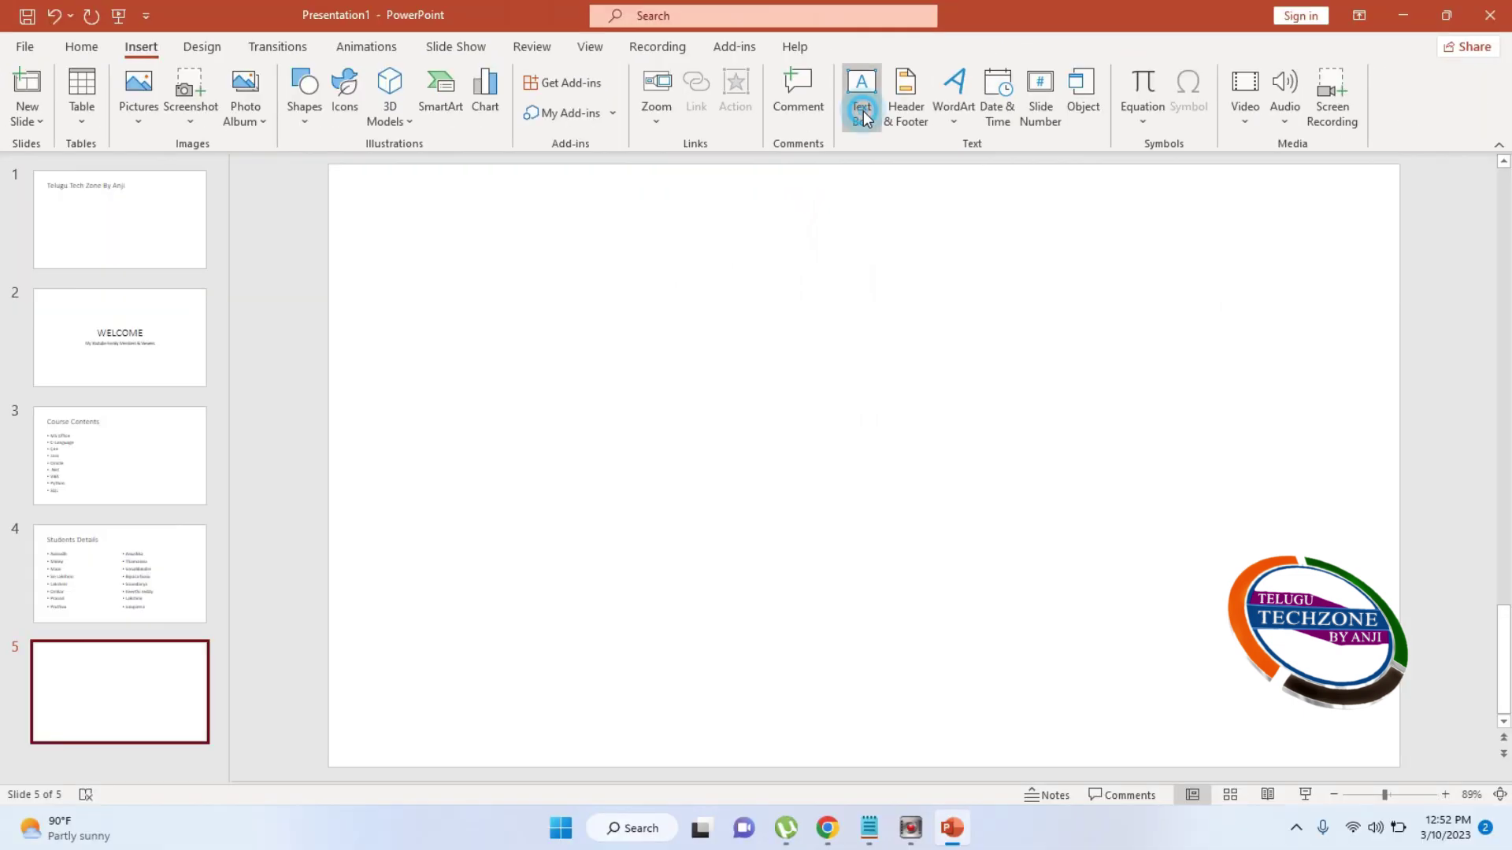
left_click(863, 110)
left_click_drag(396, 241, 1181, 365)
type("sadfasfdsafdasdfasdfasdf")
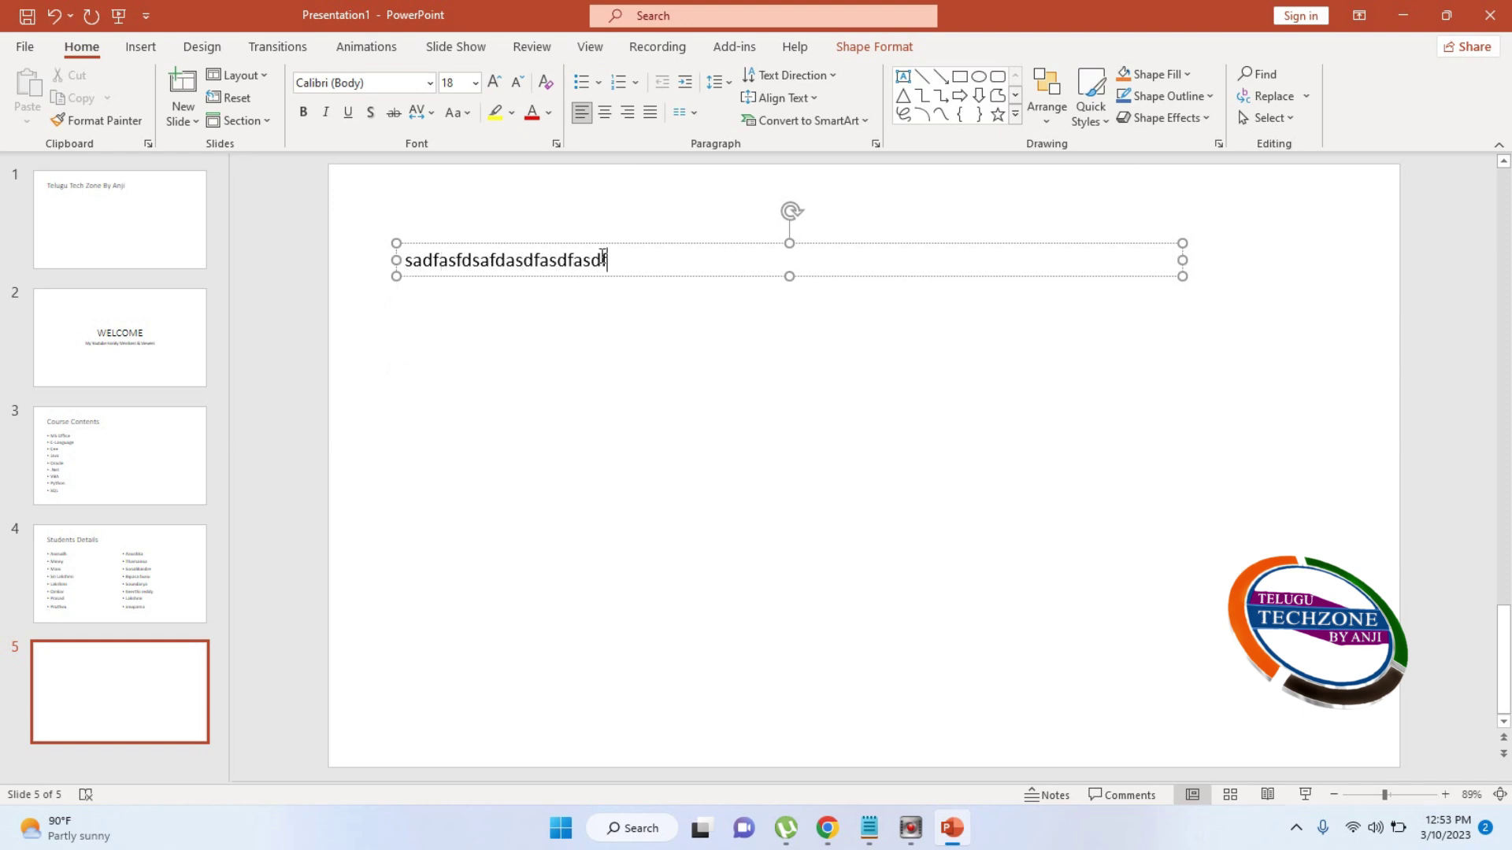
left_click(618, 257)
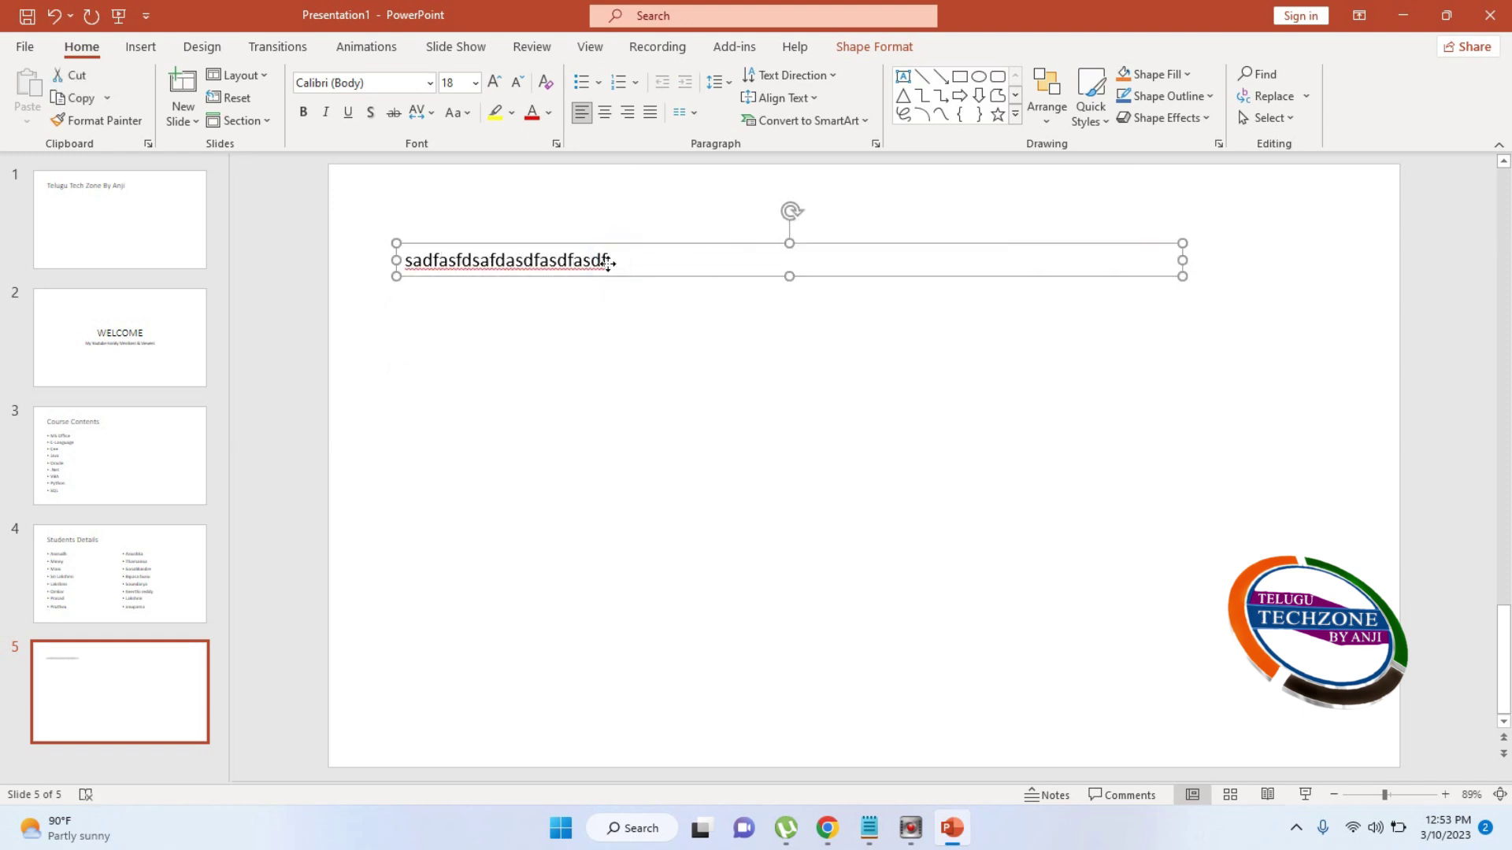
double_click(608, 259)
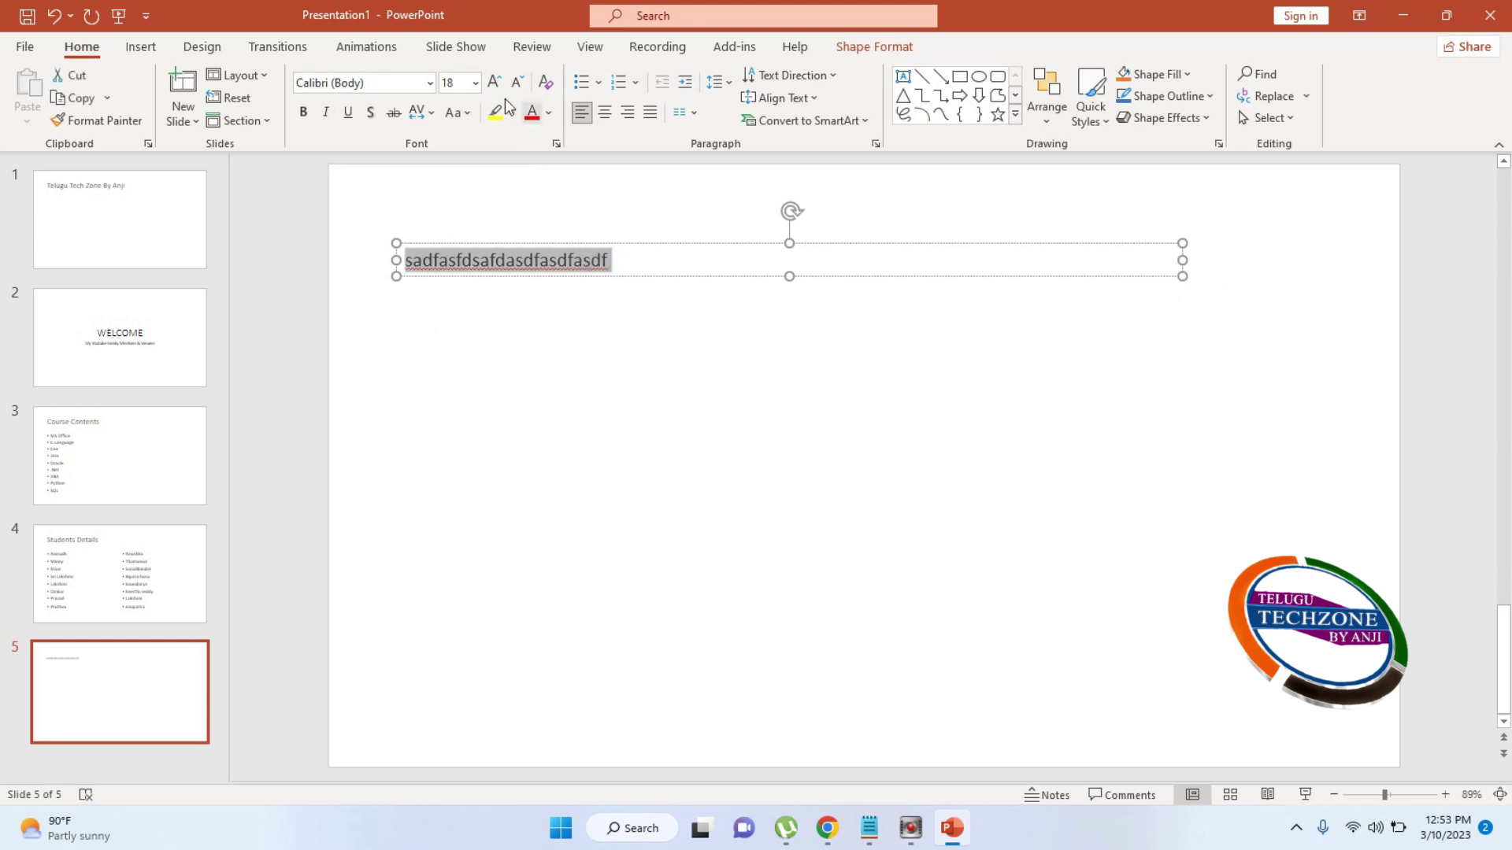
left_click(475, 83)
left_click(454, 541)
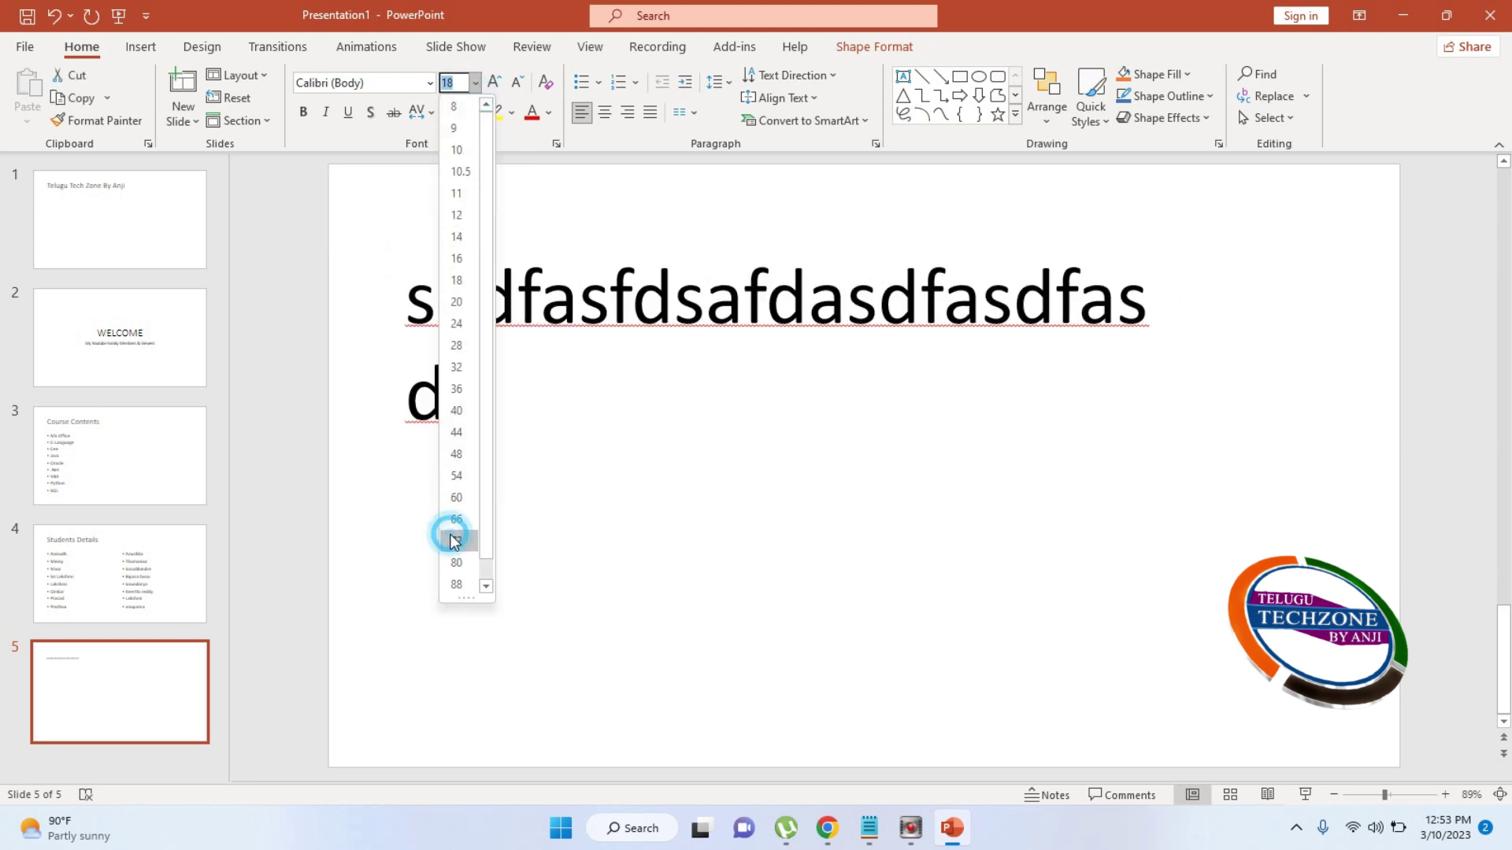
left_click(430, 83)
left_click(381, 366)
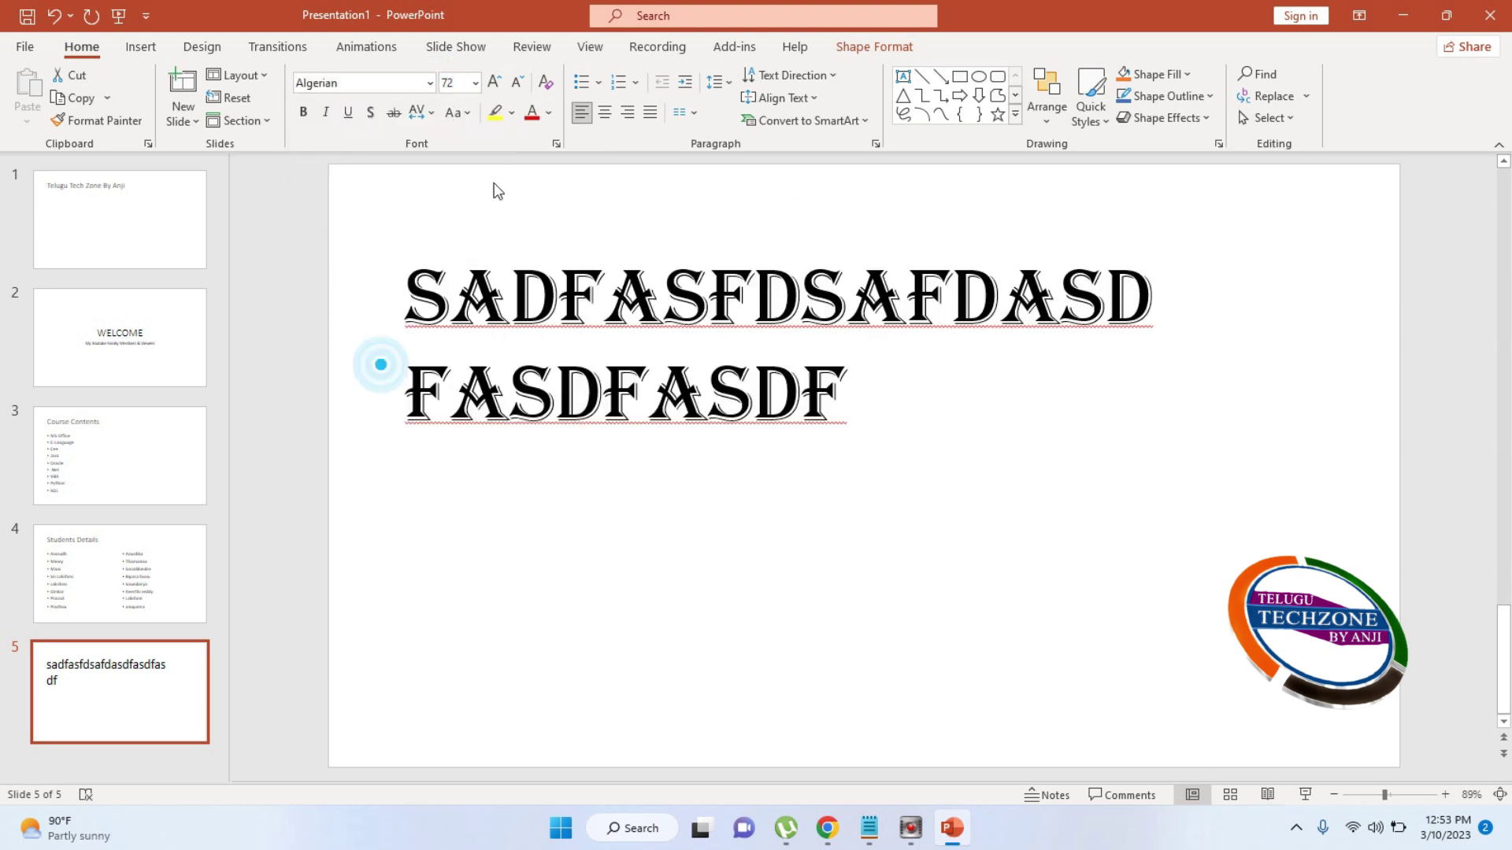
left_click(829, 249)
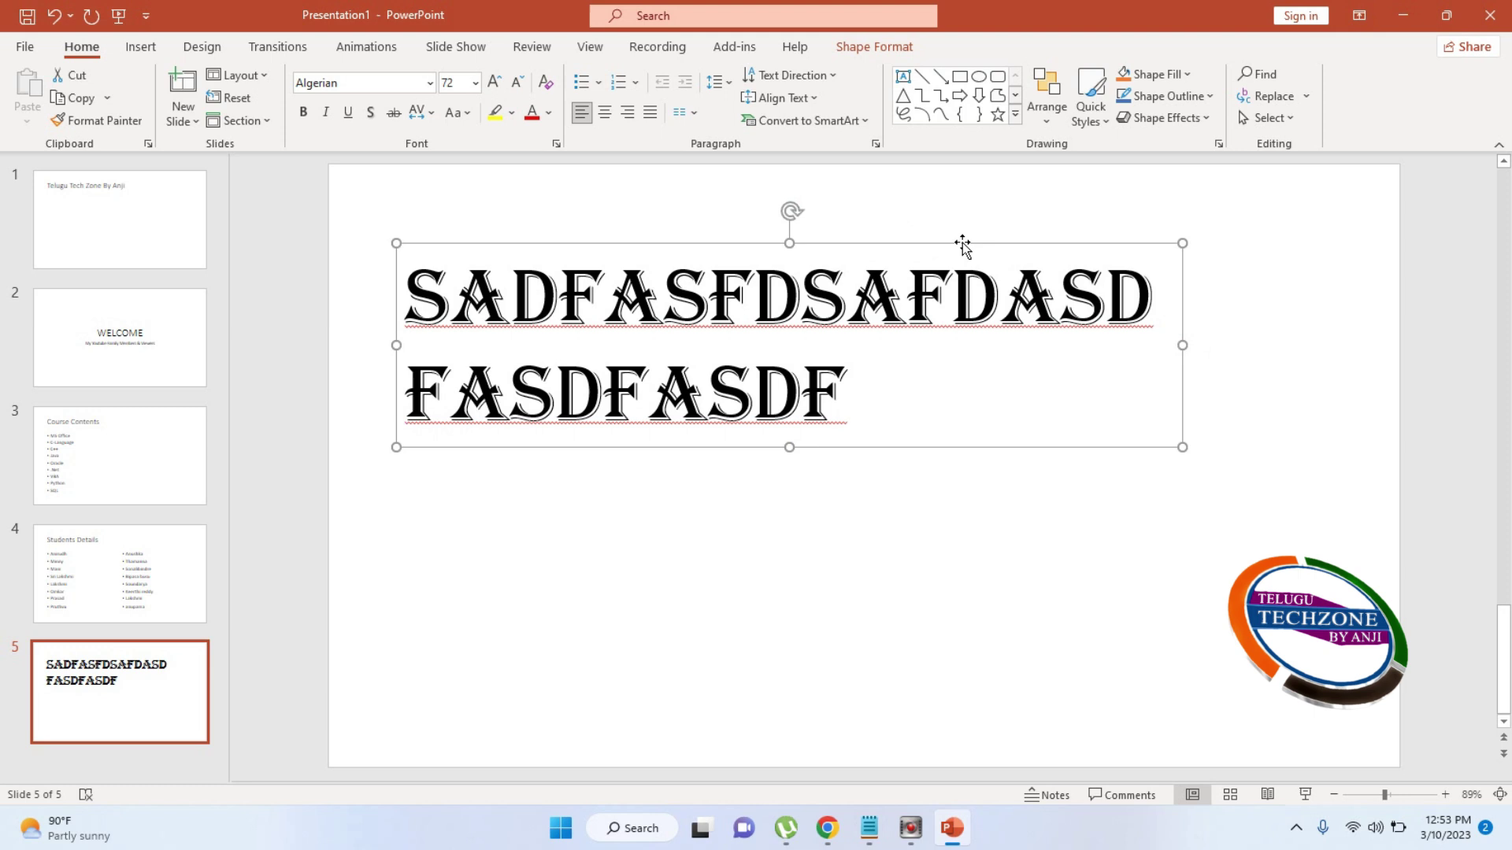
key("Delete")
left_click(152, 700)
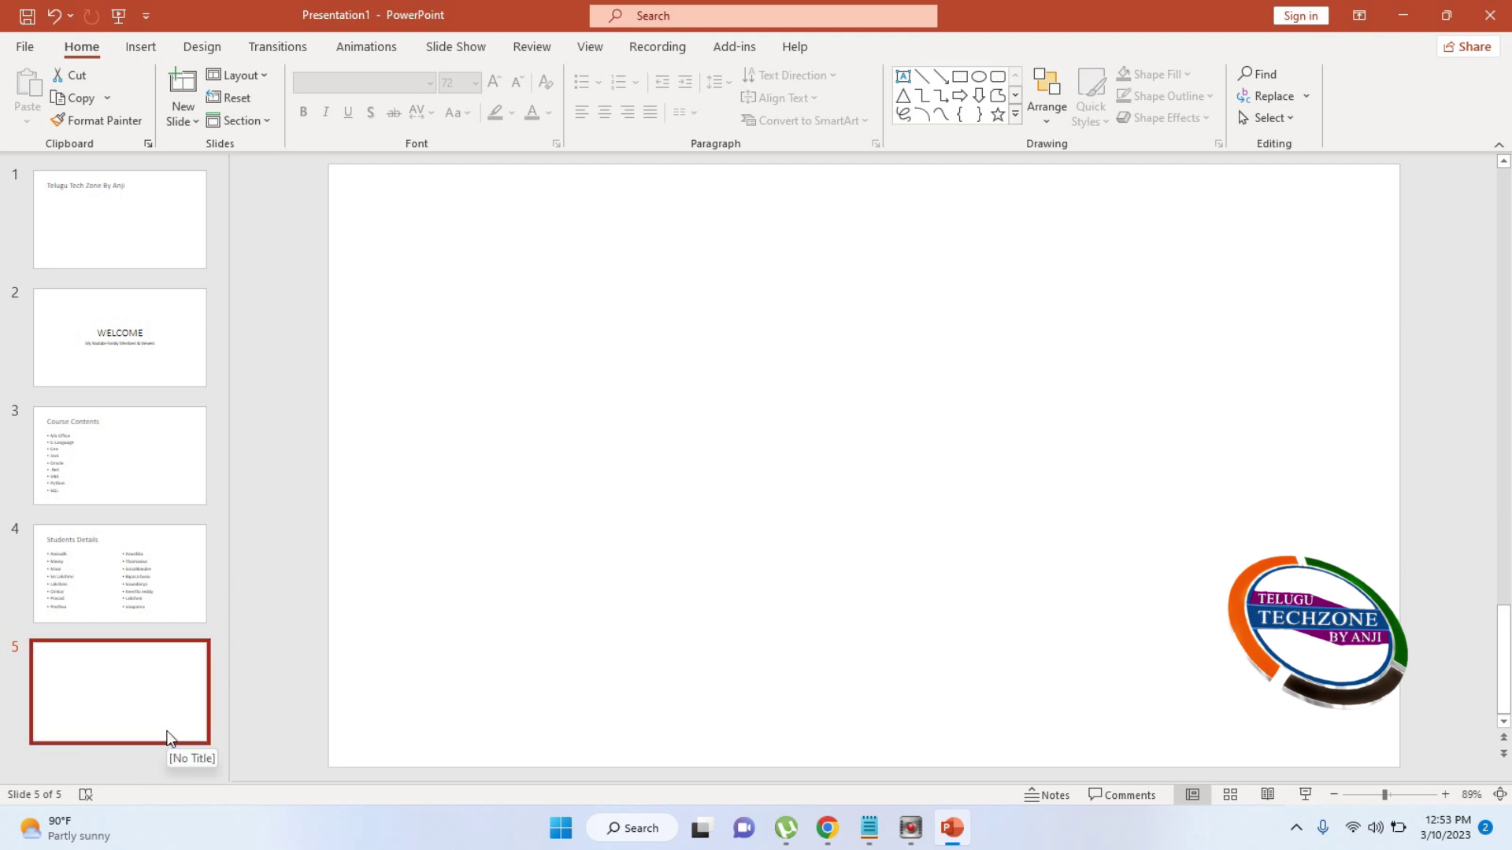
Search Online Pictures in the Fish category and select the first discus fish photo
left_click(147, 52)
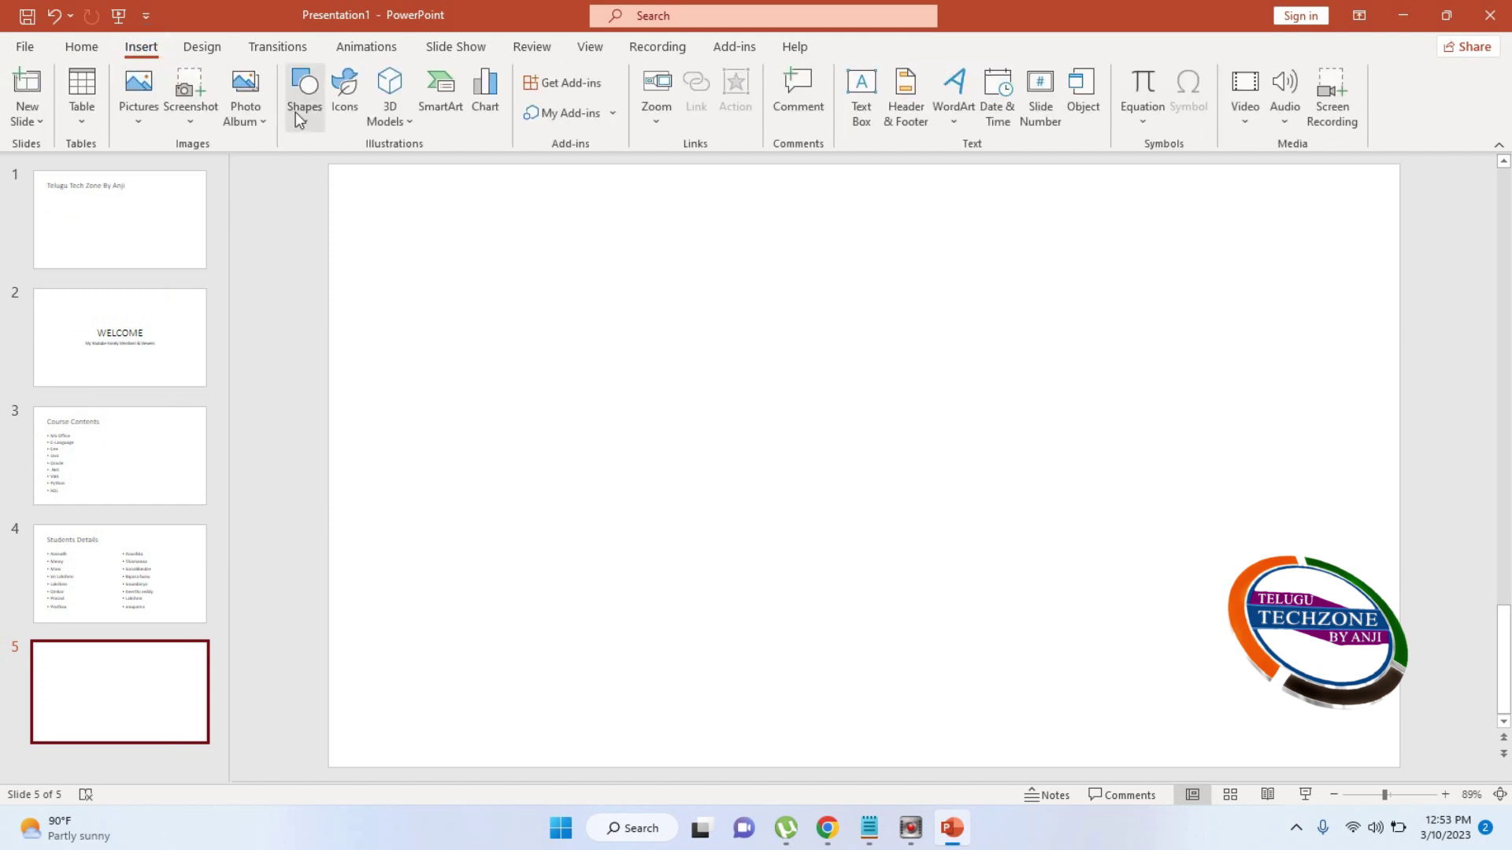
left_click(154, 112)
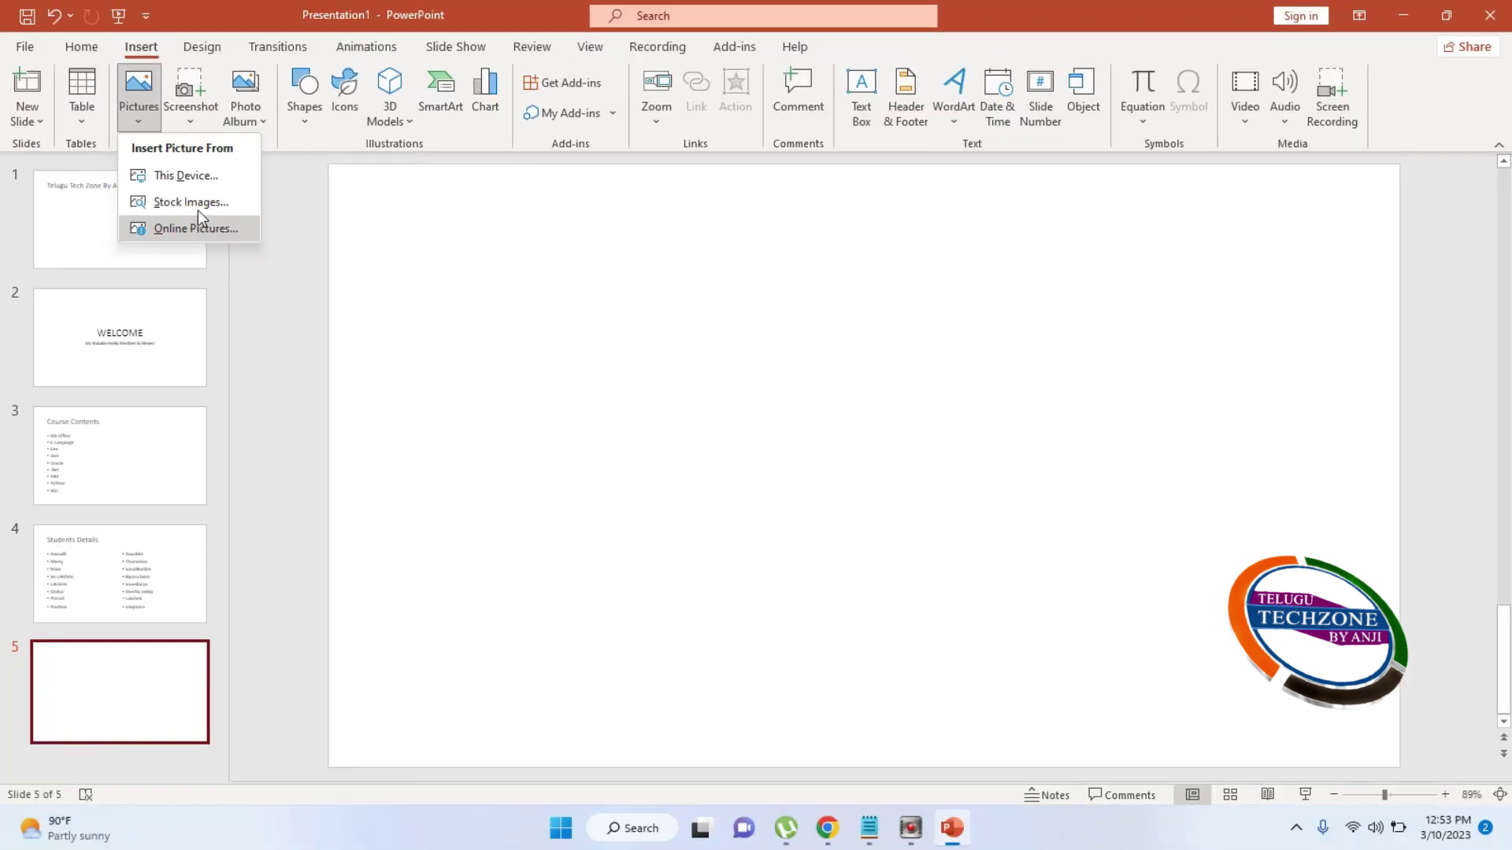
left_click(196, 225)
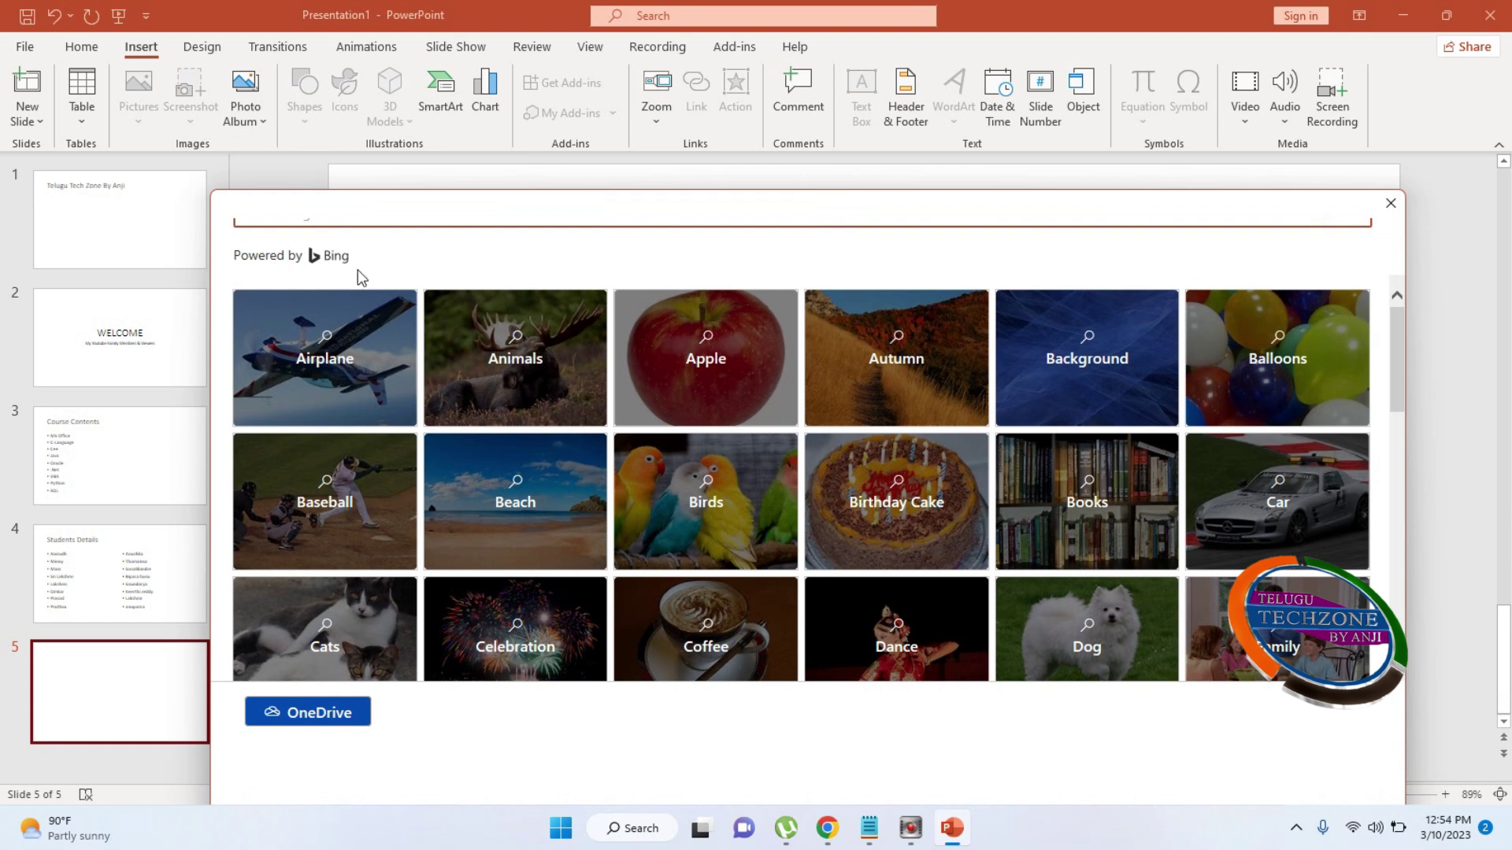
scroll(774, 480, "down", 1)
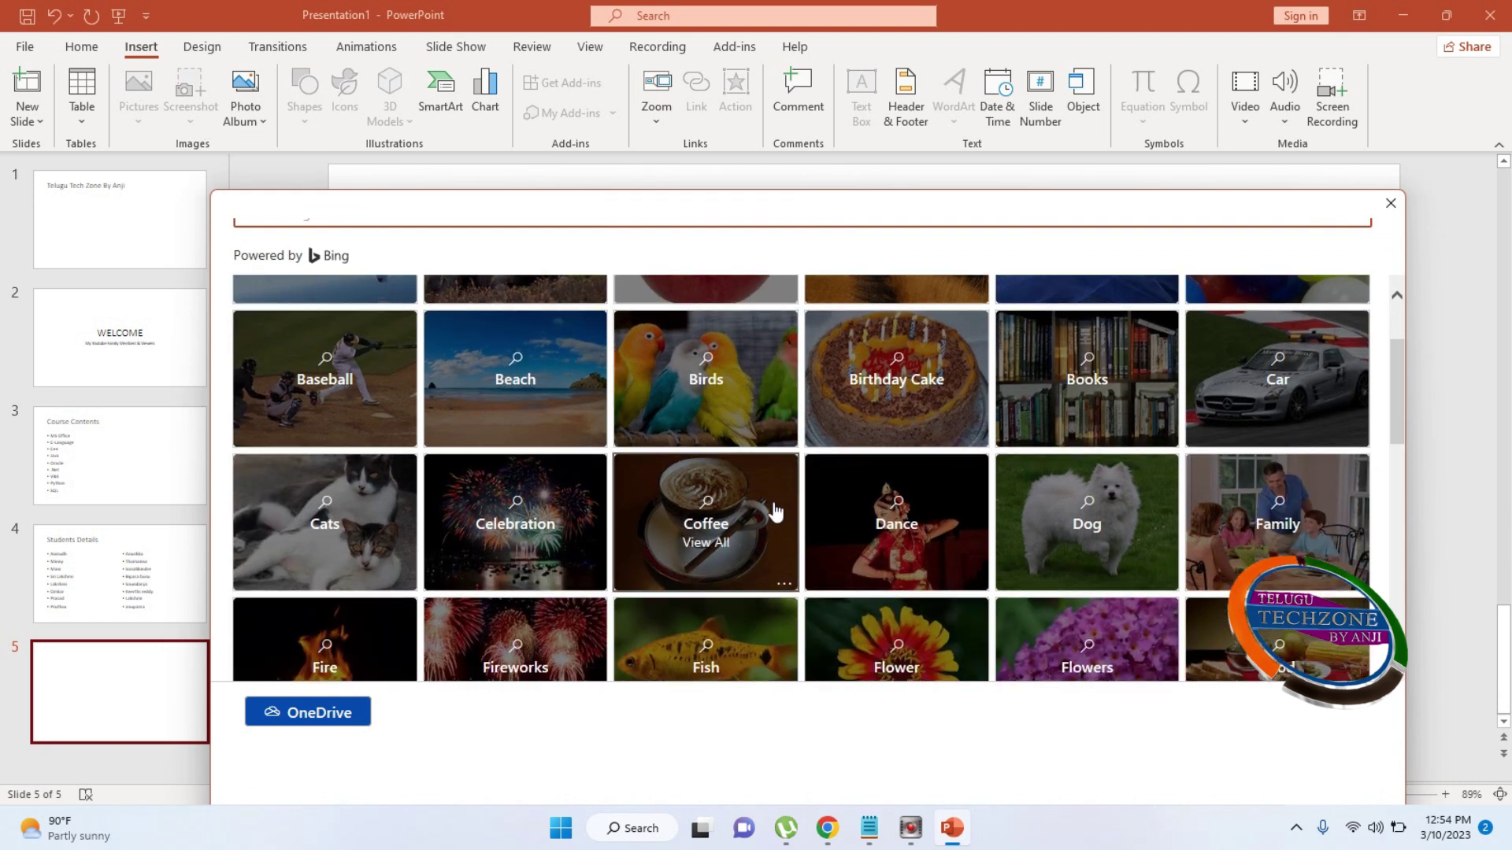
scroll(774, 472, "up", 1)
scroll(774, 460, "down", 3)
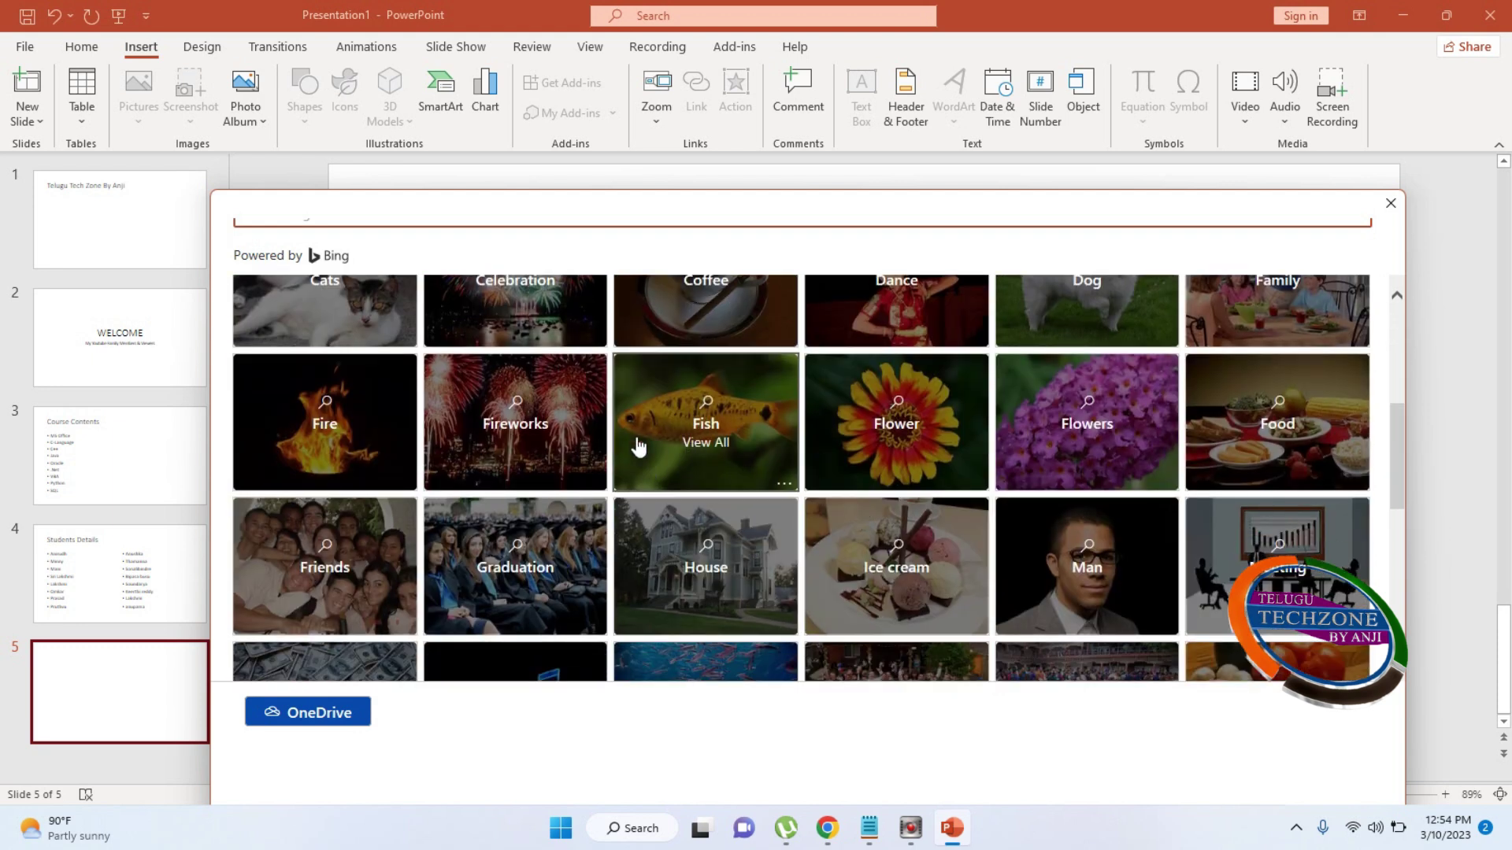
left_click(643, 441)
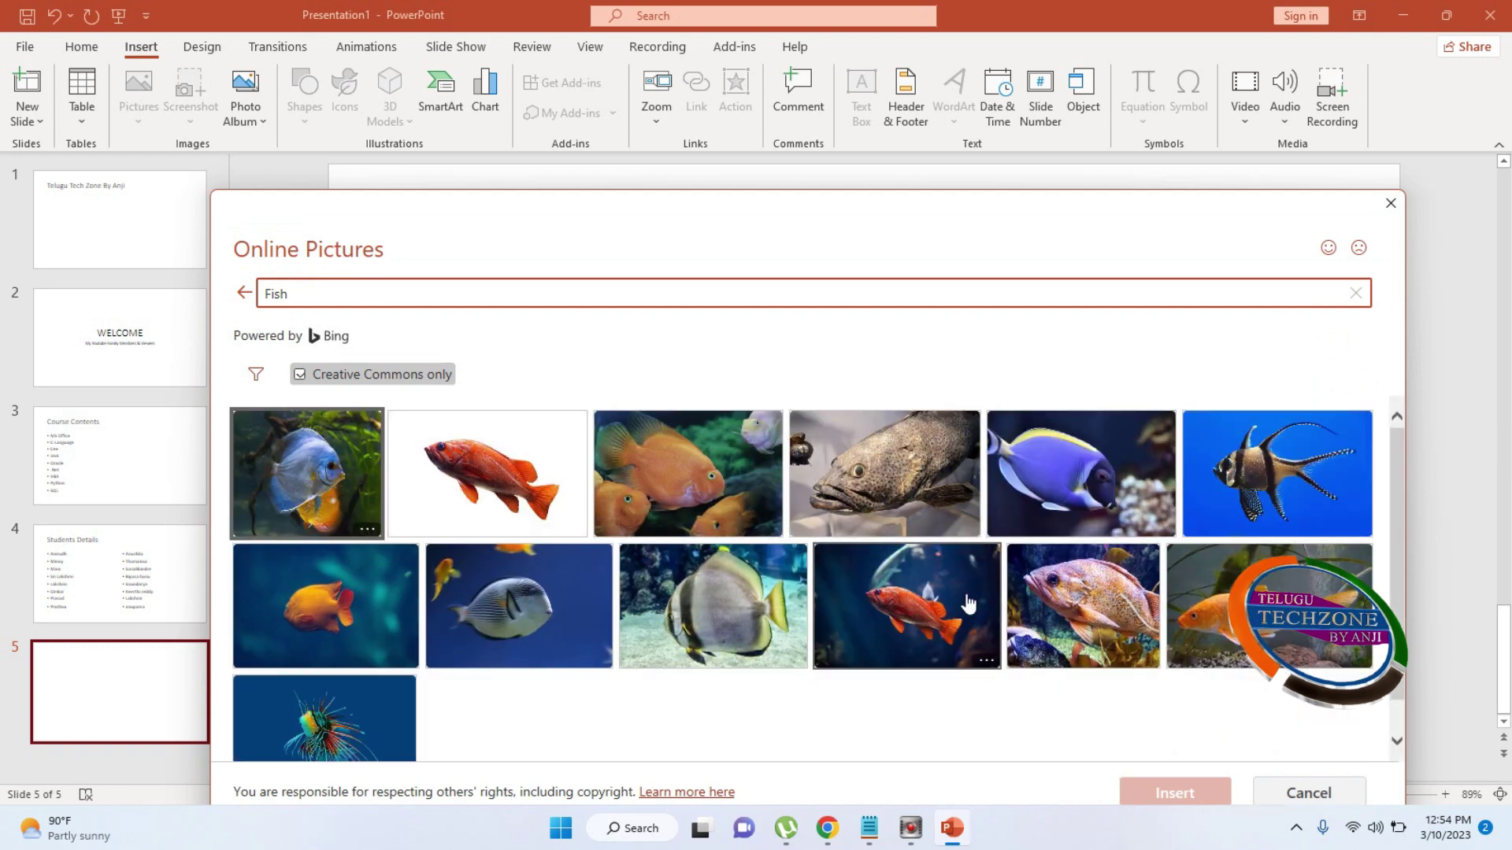
left_click(294, 484)
Insert the fish photo on slide 5, shrink it slightly and centre it
left_click(1151, 805)
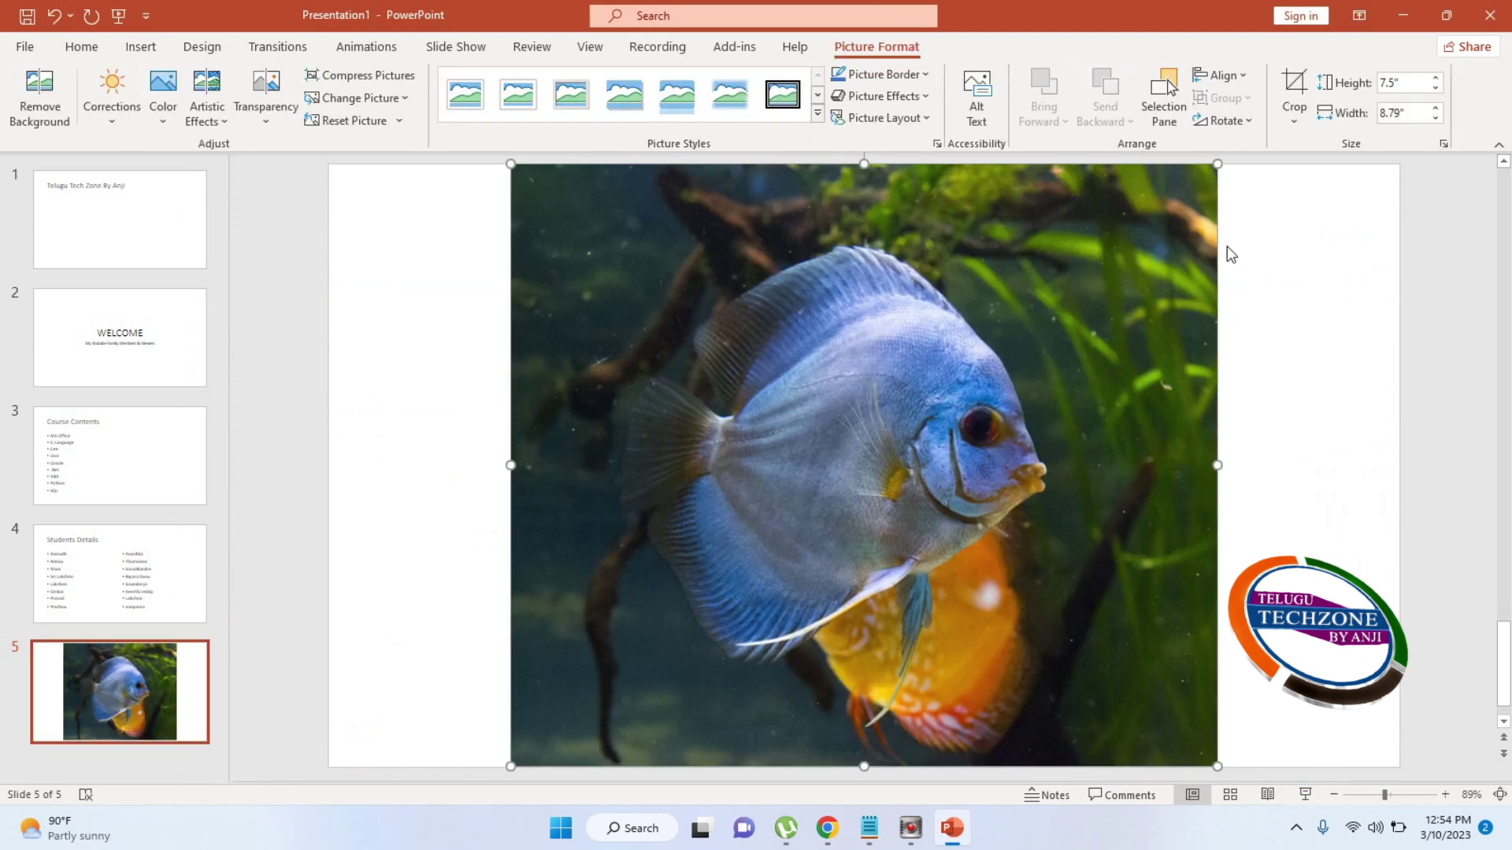
left_click_drag(1218, 165, 1178, 196)
left_click_drag(969, 409, 987, 402)
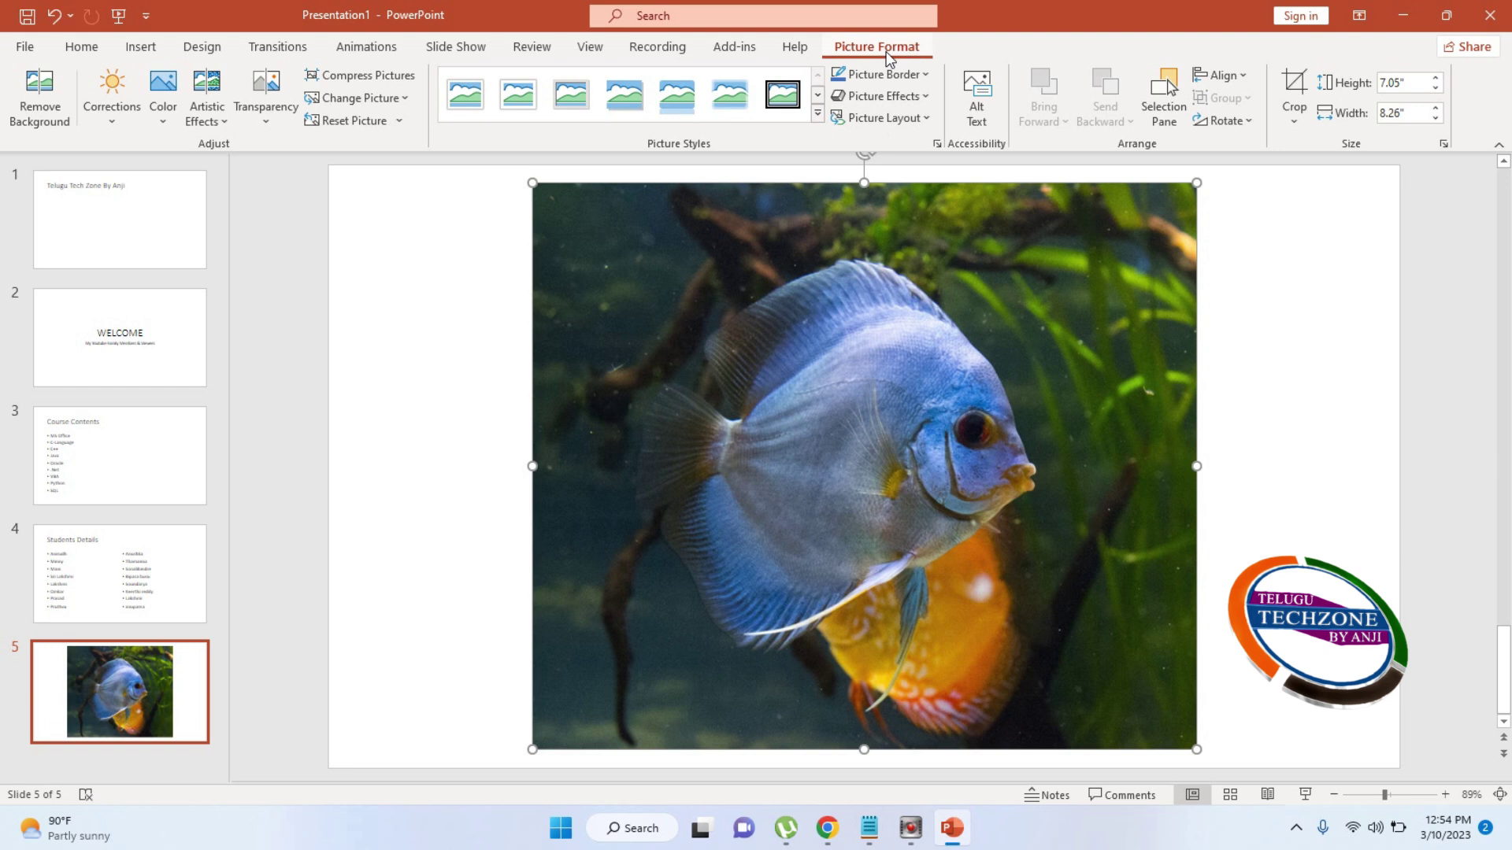
Apply the Beveled Oval, Black picture style and fine-tune its size and position
left_click(816, 115)
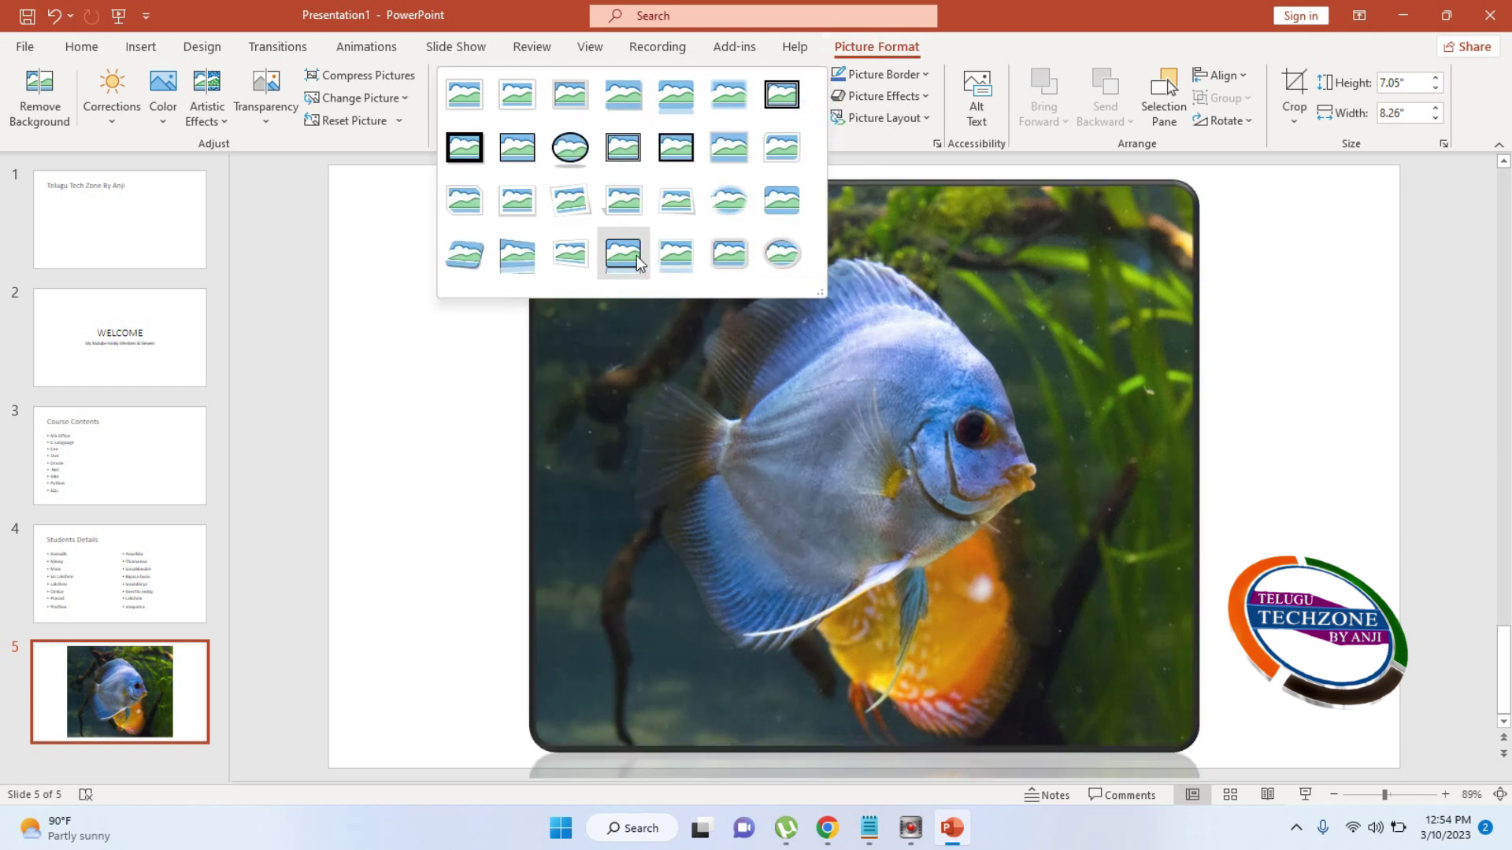
left_click(581, 150)
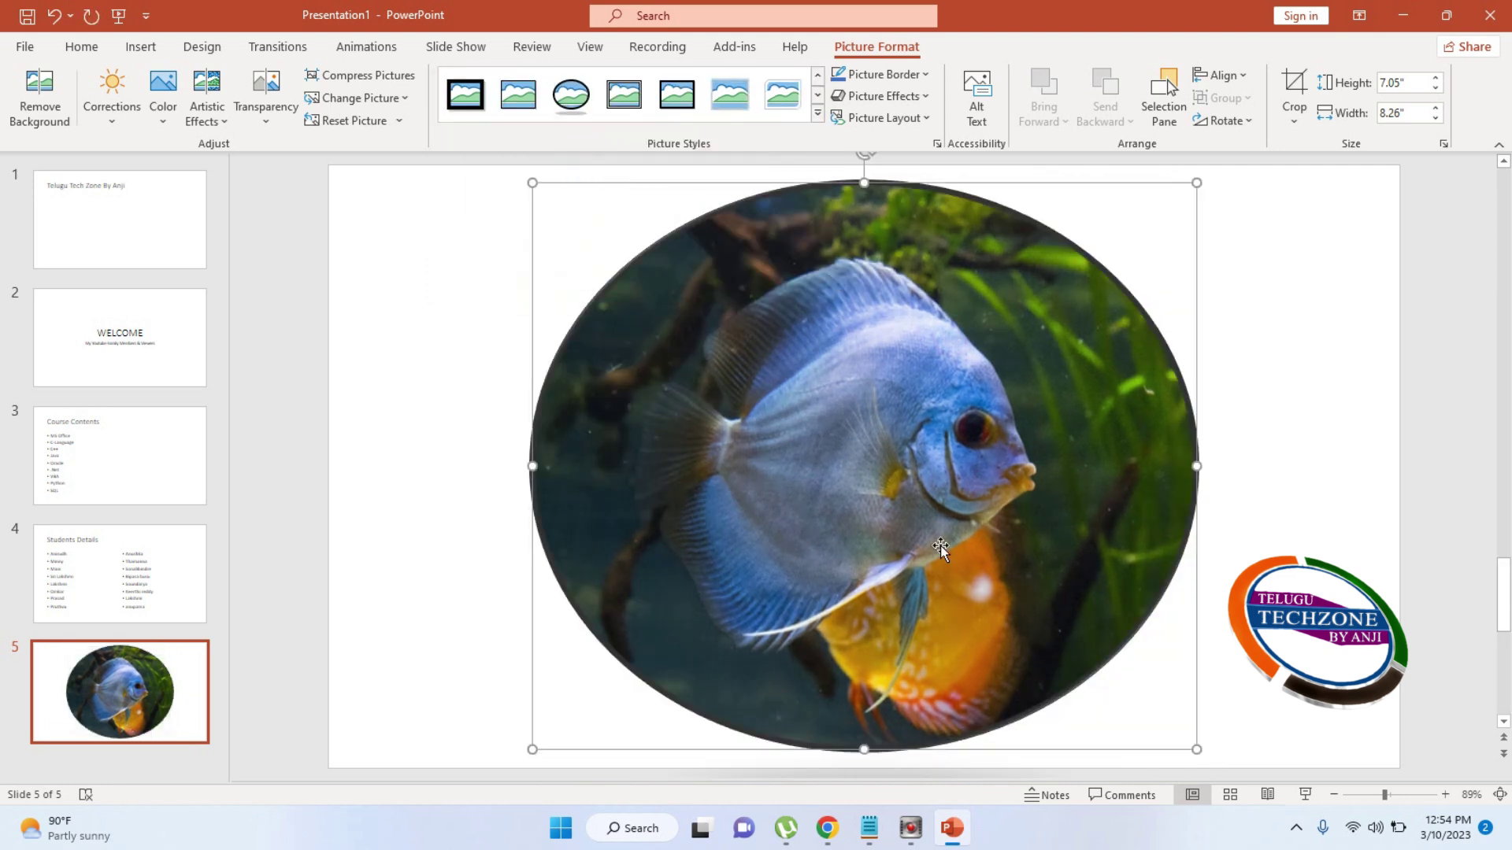
left_click_drag(1195, 751, 1108, 671)
left_click_drag(923, 478, 947, 472)
scroll(1032, 723, "down", 1)
left_click(919, 654)
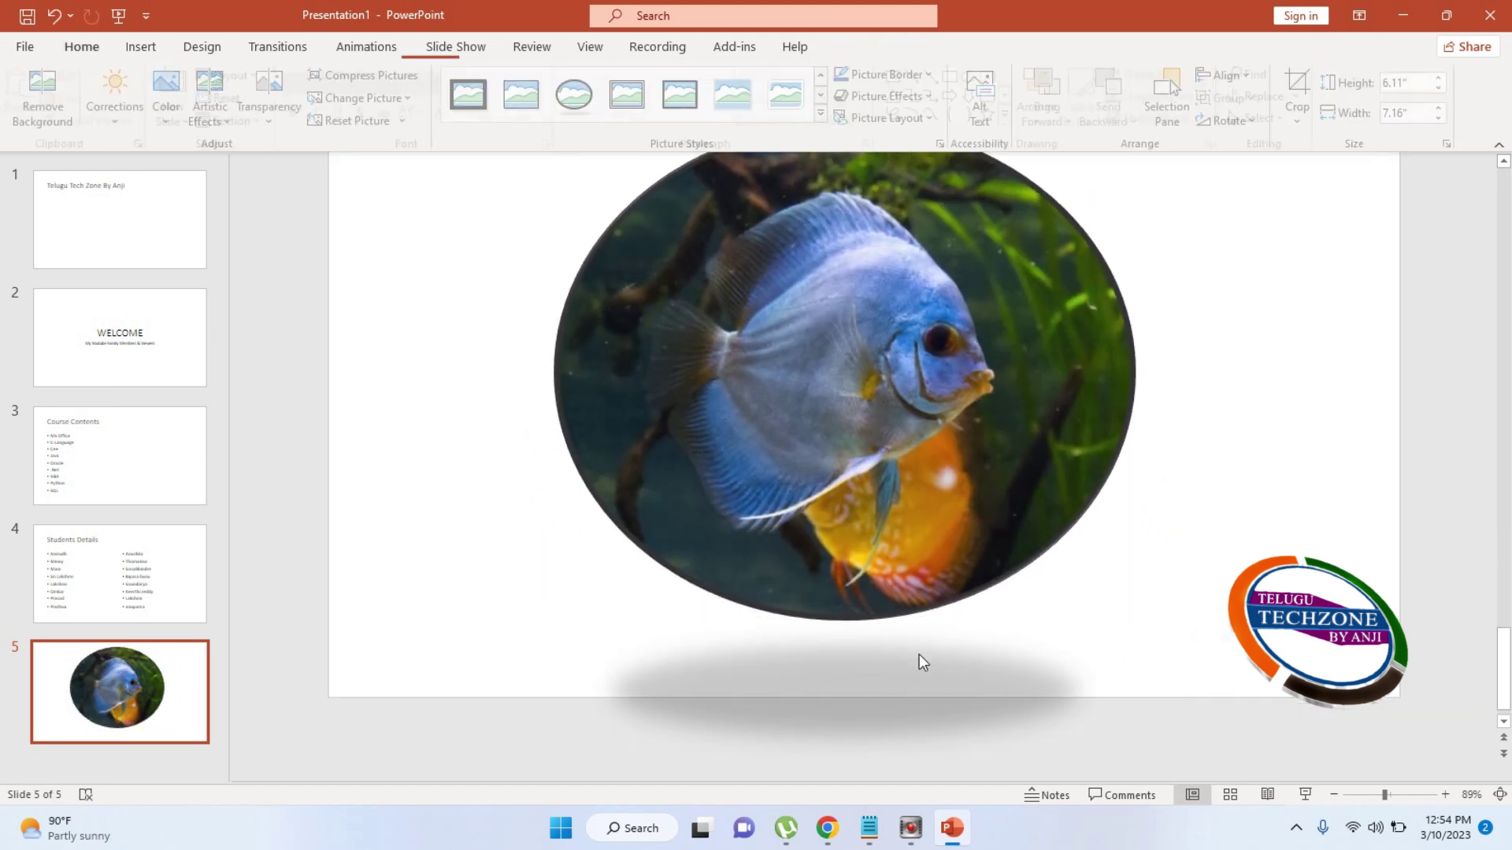
left_click(141, 48)
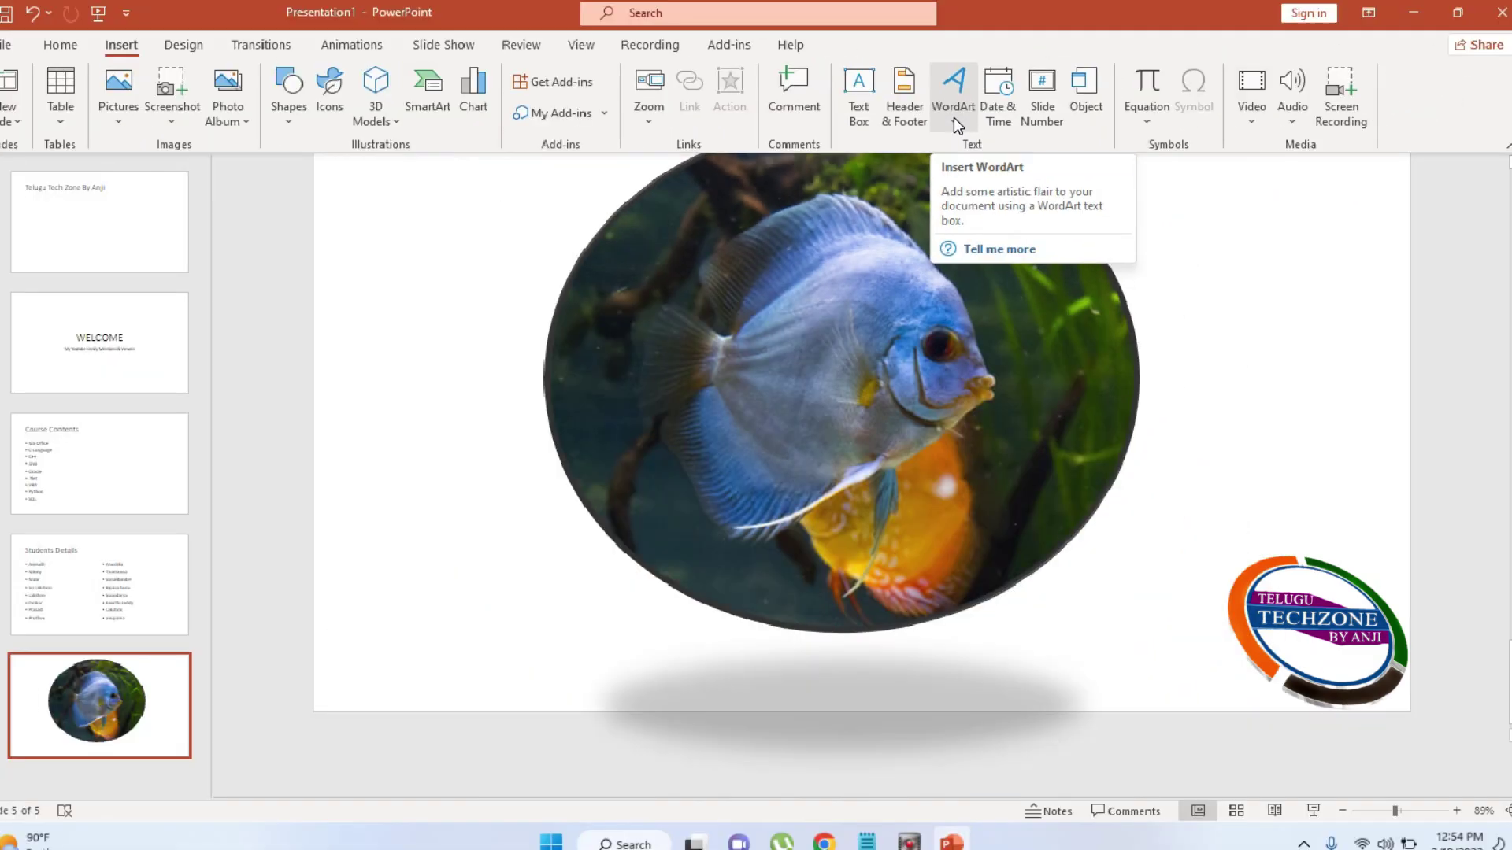
Add orange outlined WordArt reading 'Thank Q' below the fish oval
left_click(954, 120)
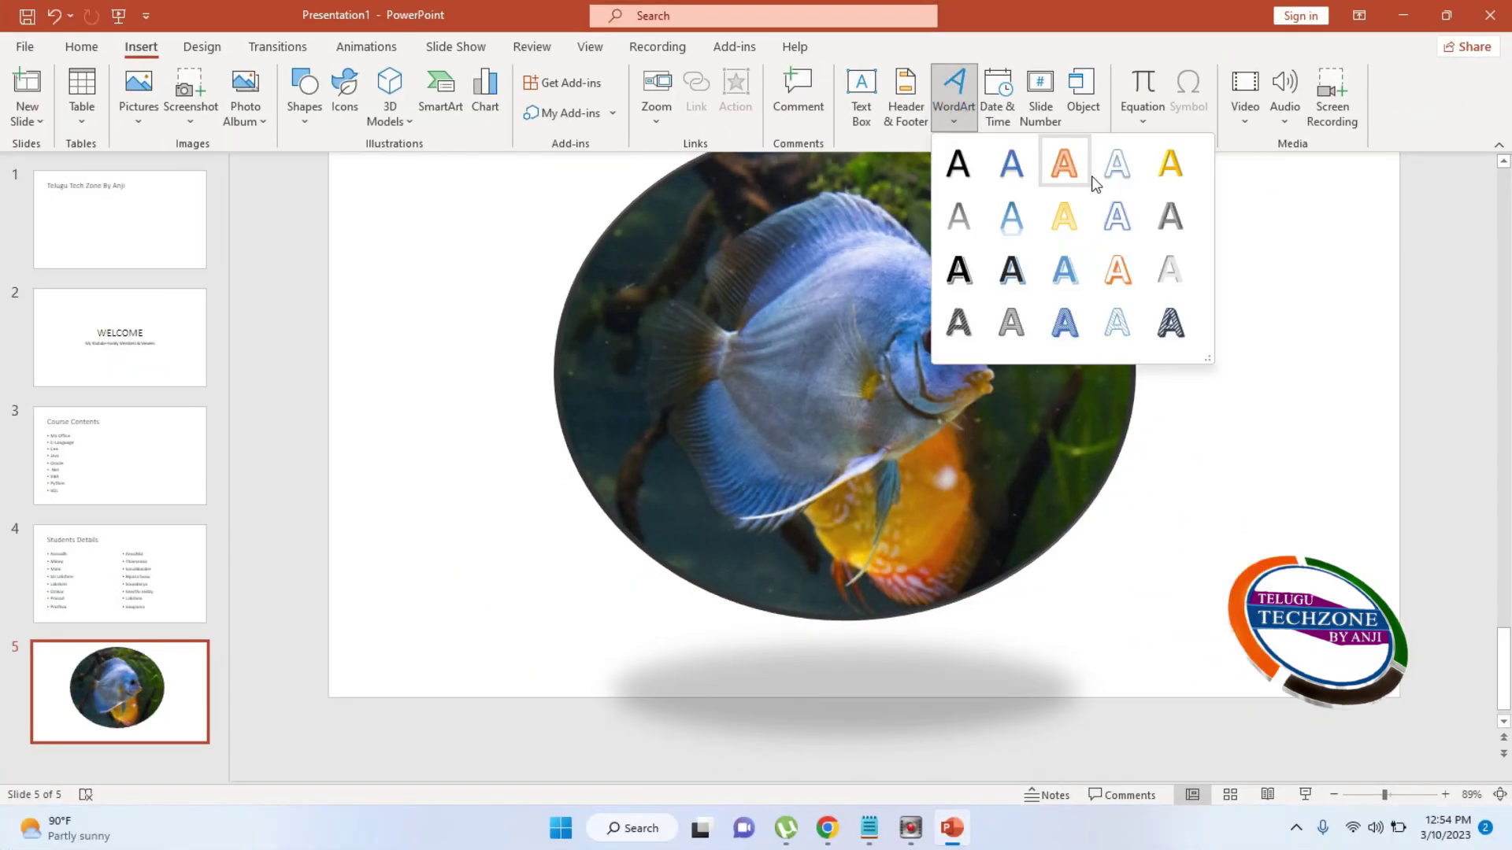
left_click(1123, 281)
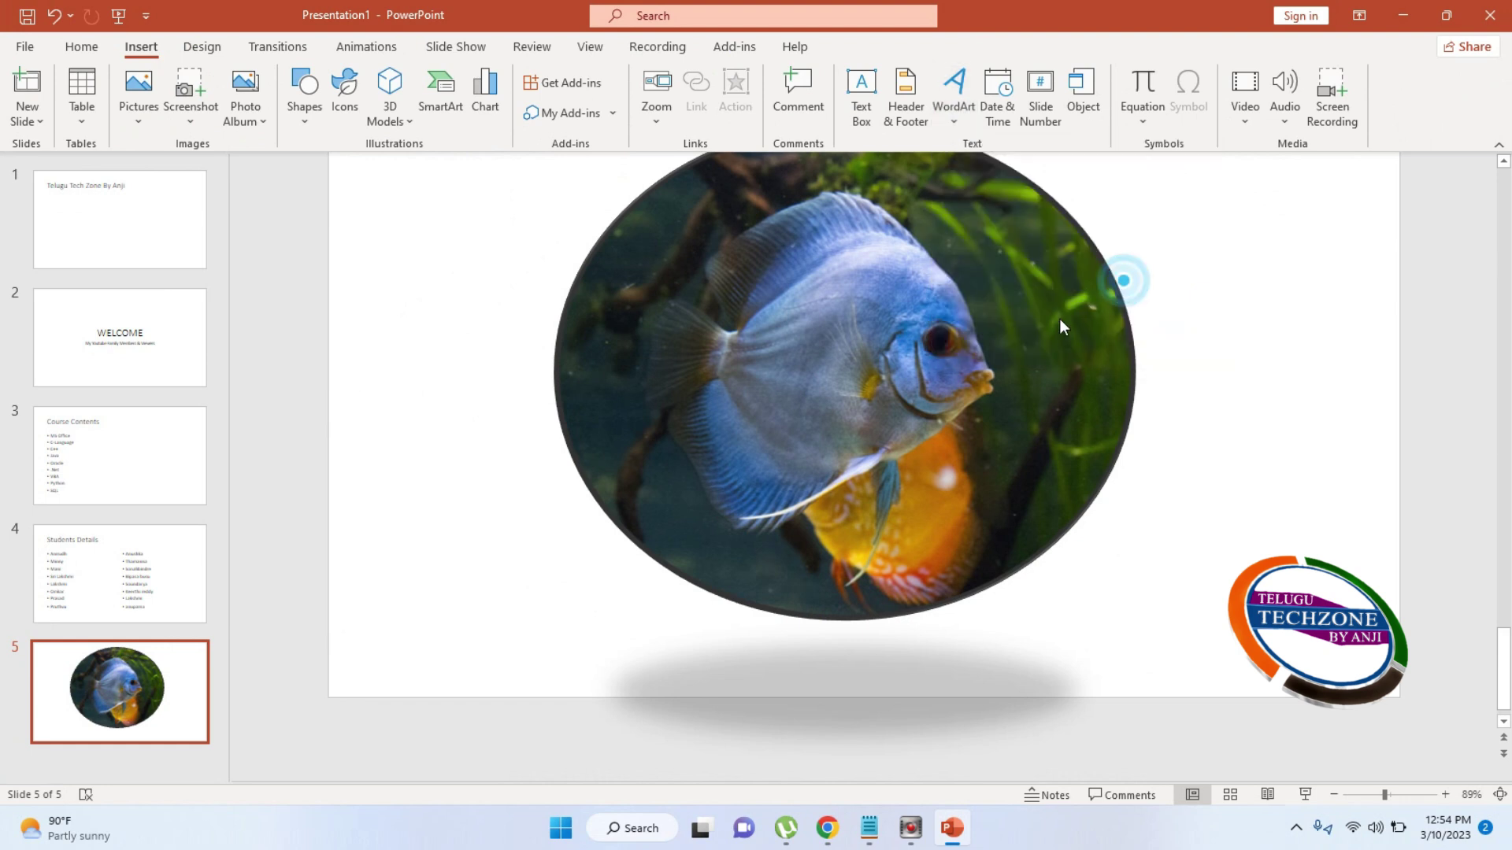
left_click(934, 386)
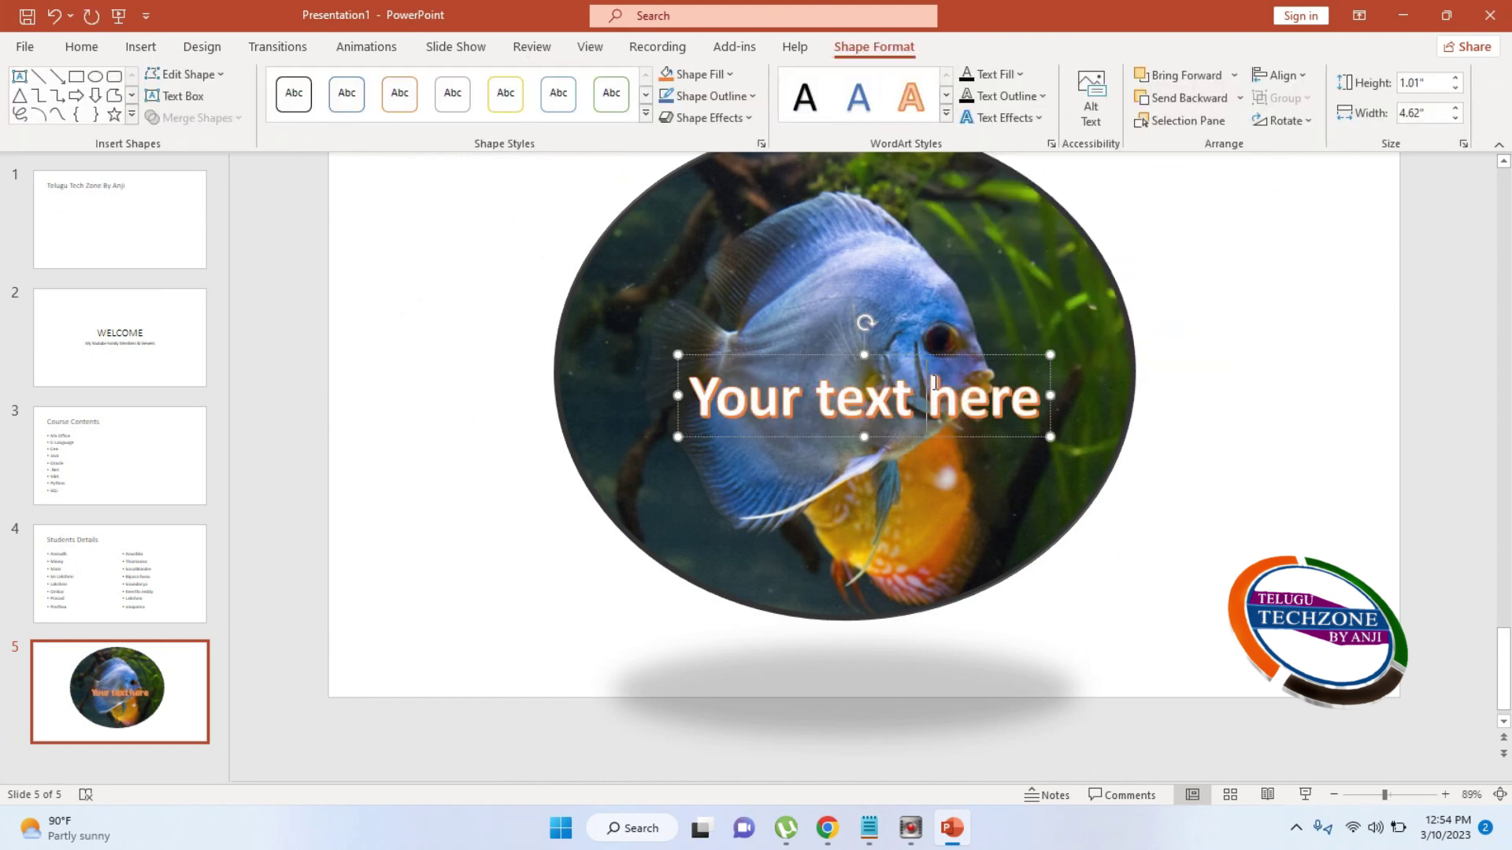
key("ctrl+a")
type("Th")
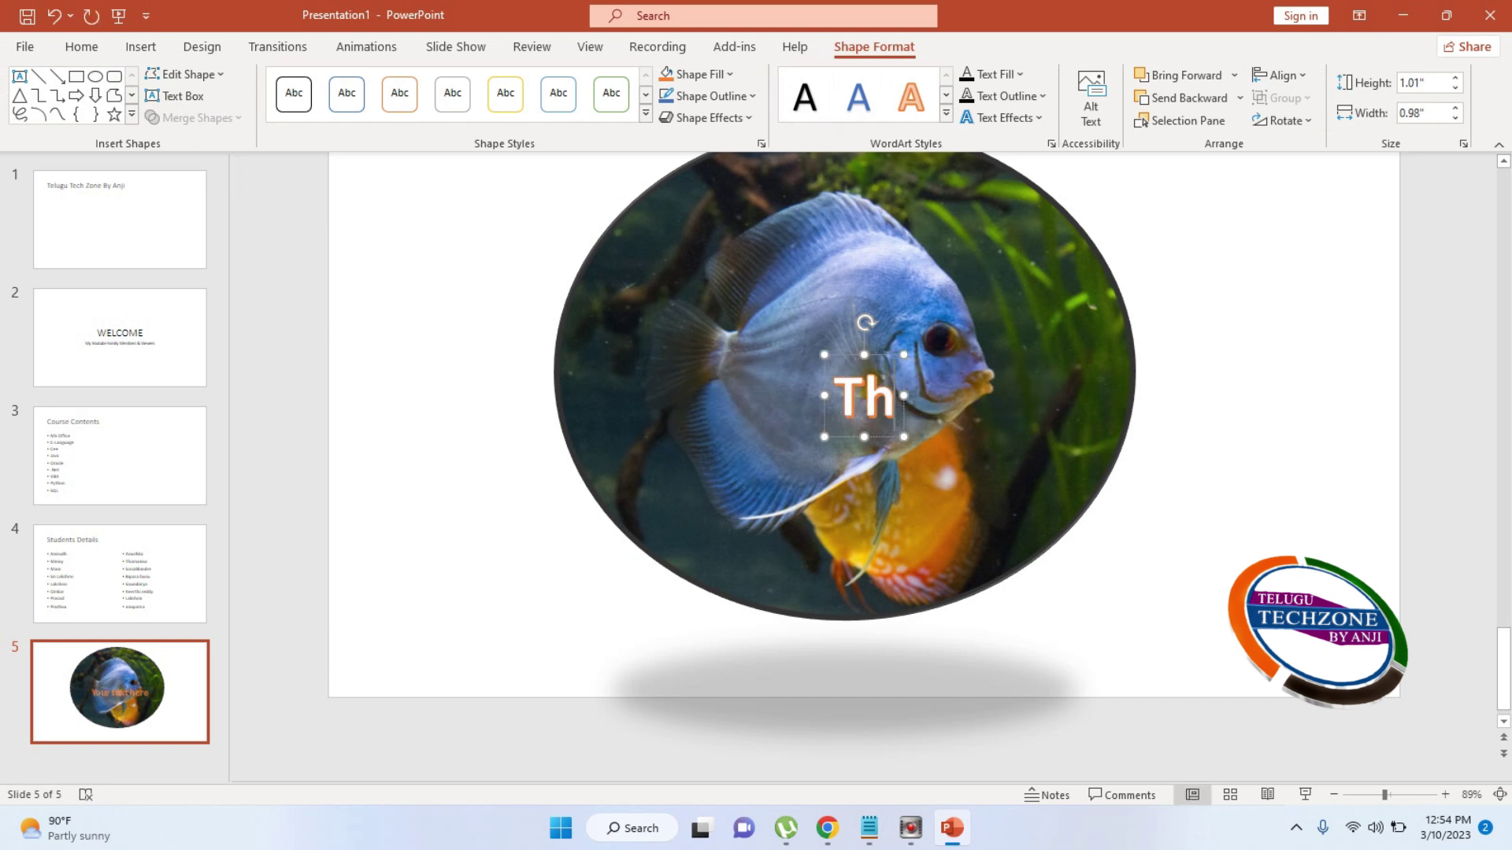
type("ank Q")
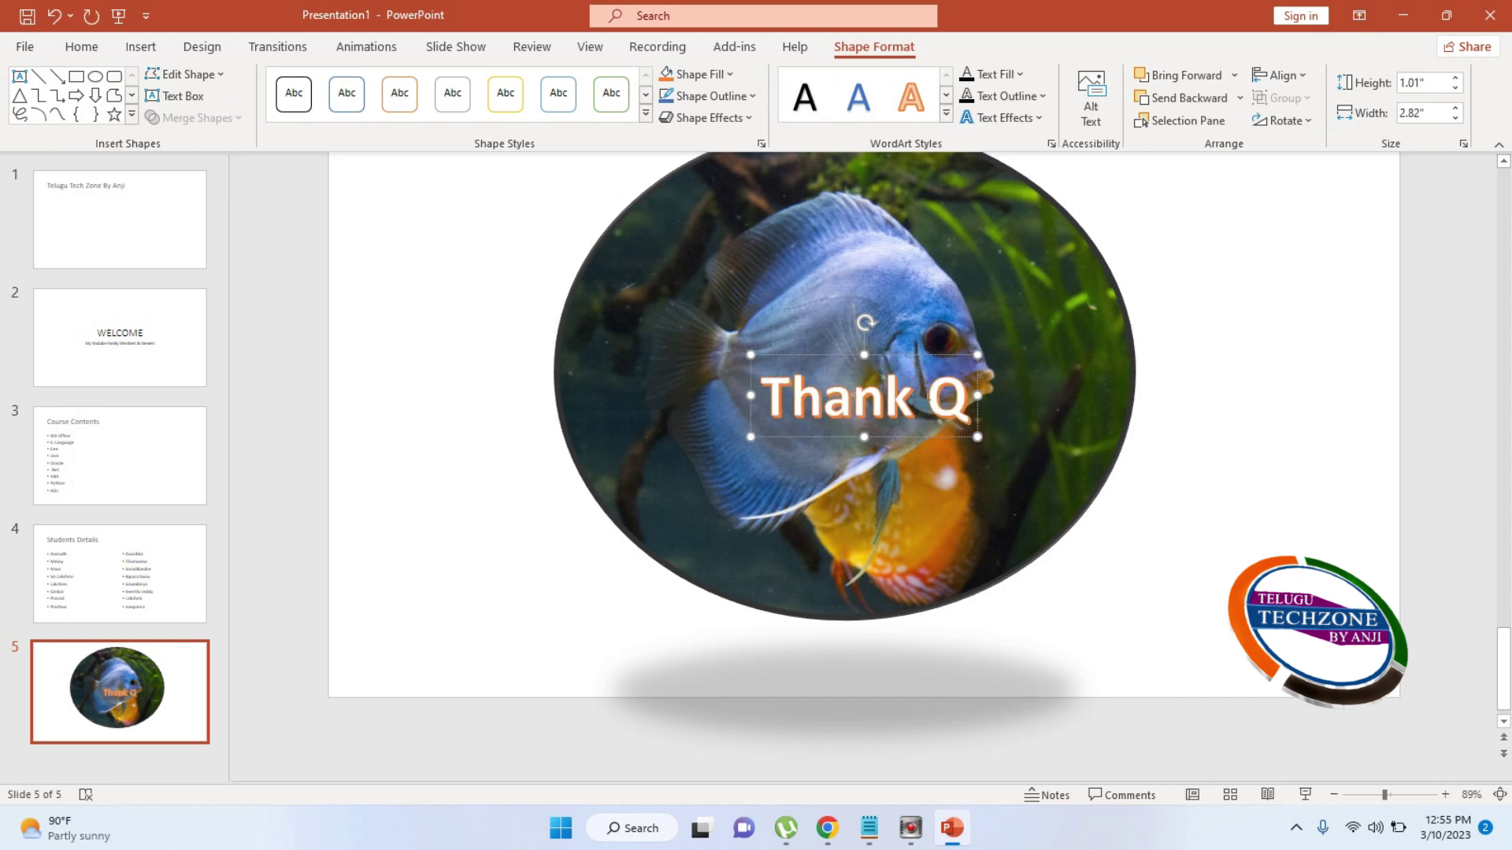
left_click(889, 399)
left_click_drag(889, 399, 849, 647)
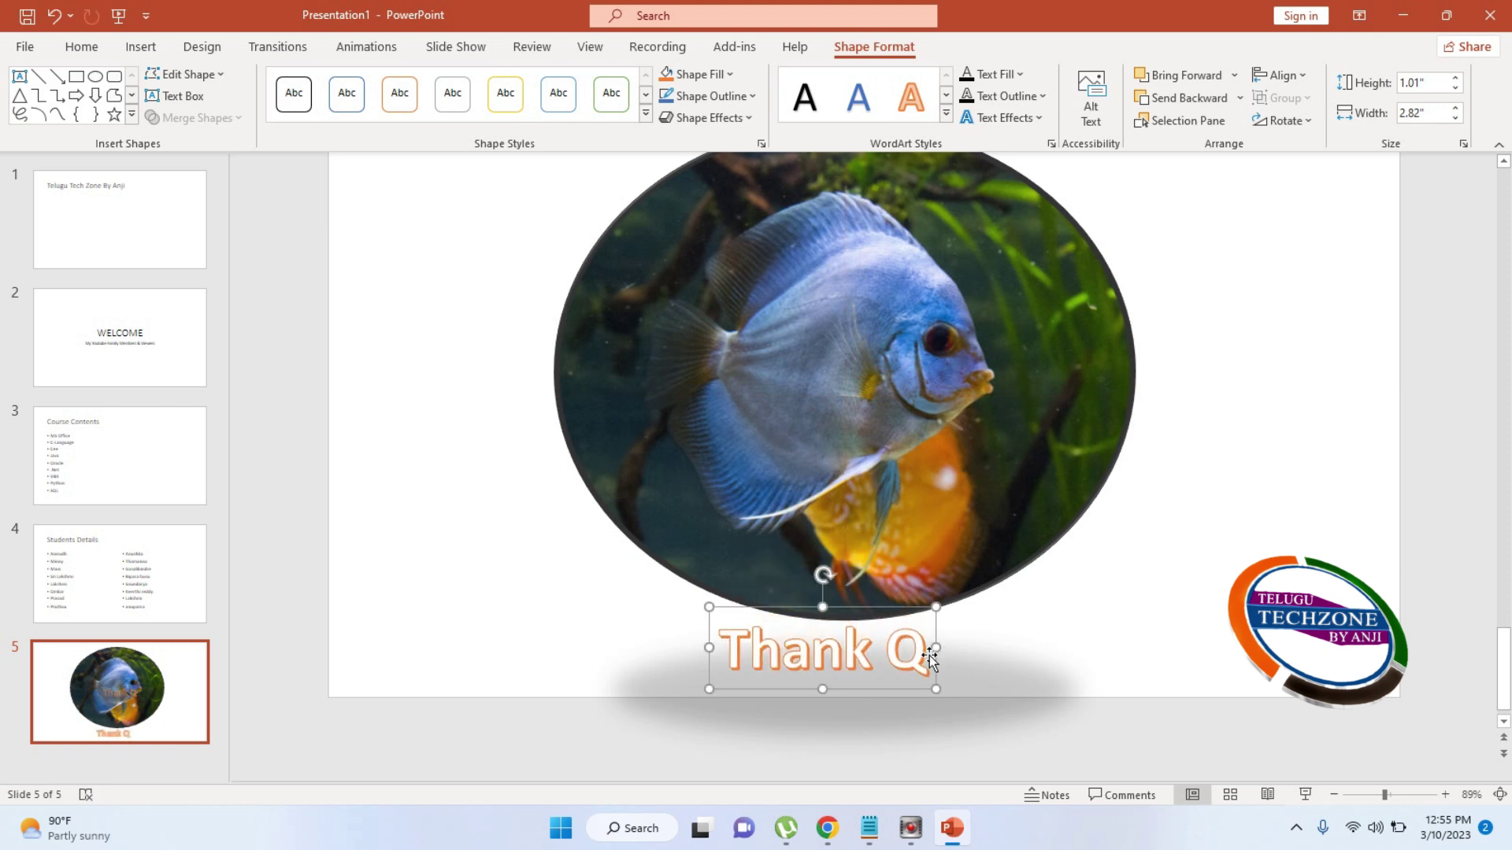
left_click_drag(935, 606, 1001, 585)
Set 'Thank Q' to 80 pt and widen it onto one line, centred under the oval
left_click(926, 630)
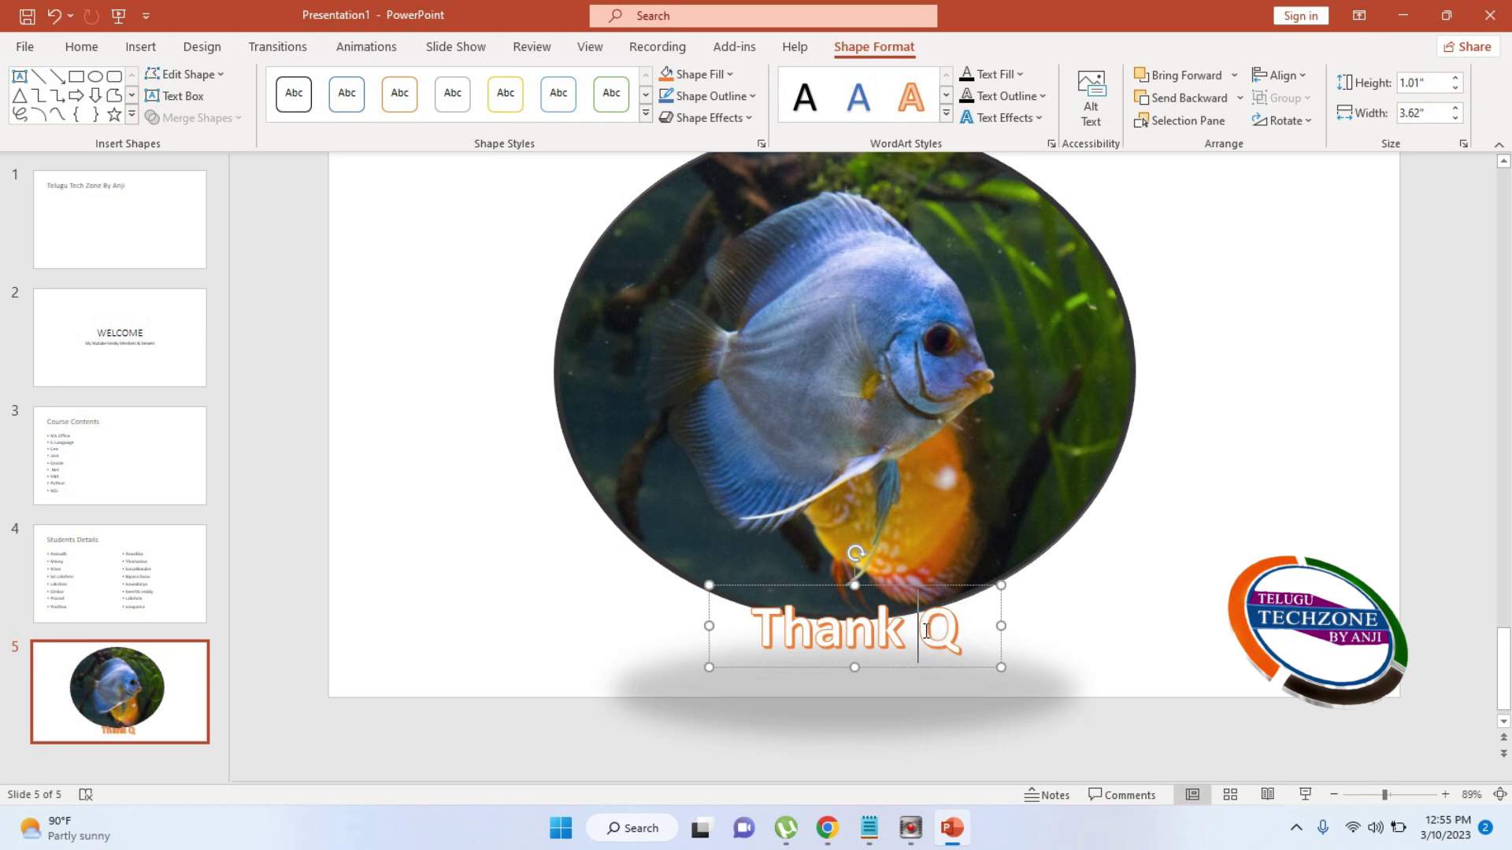
key("ctrl+a")
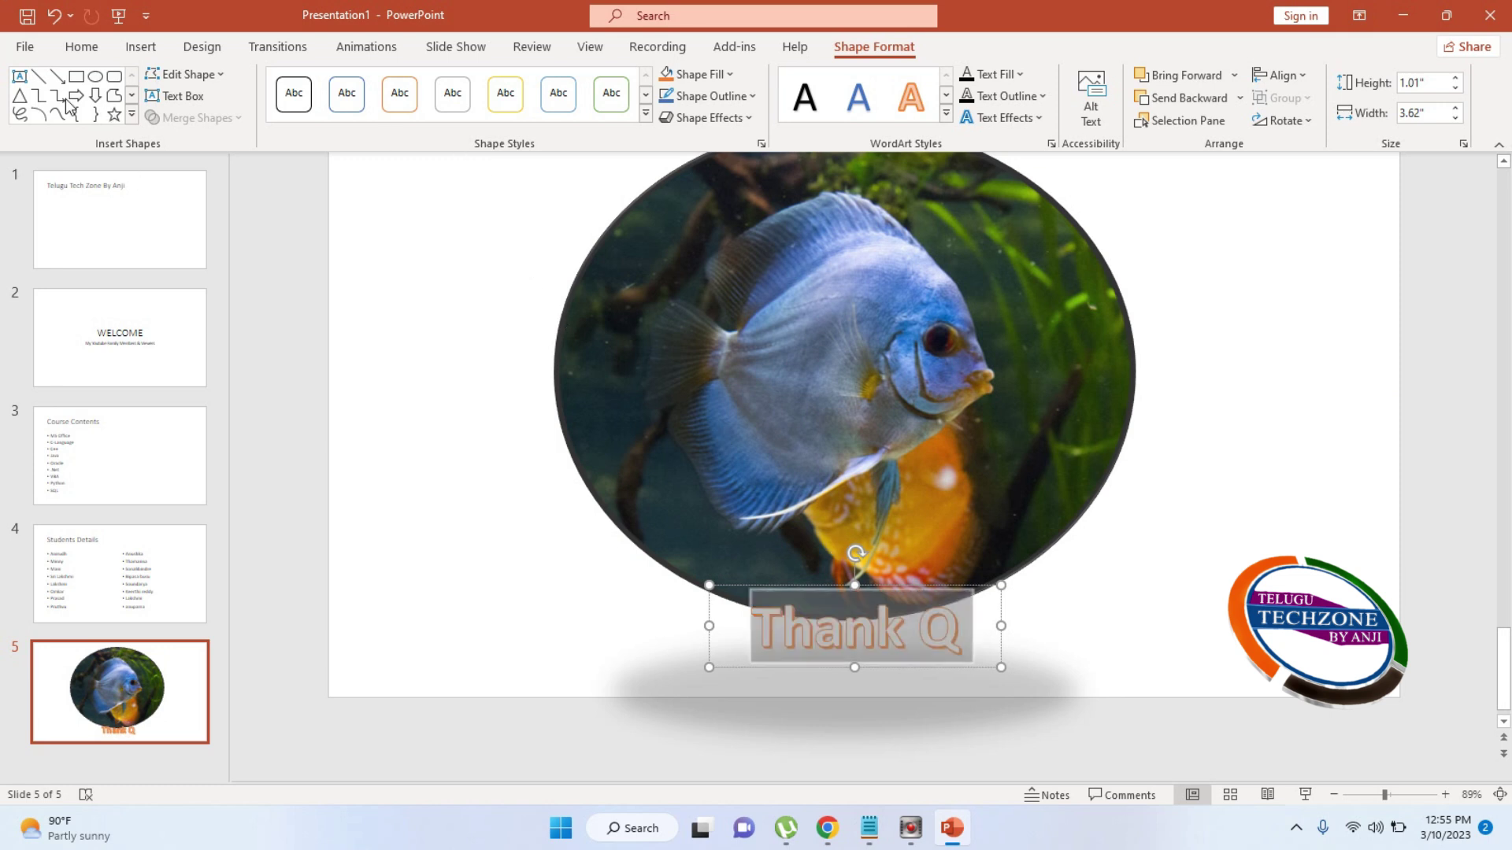
left_click(81, 47)
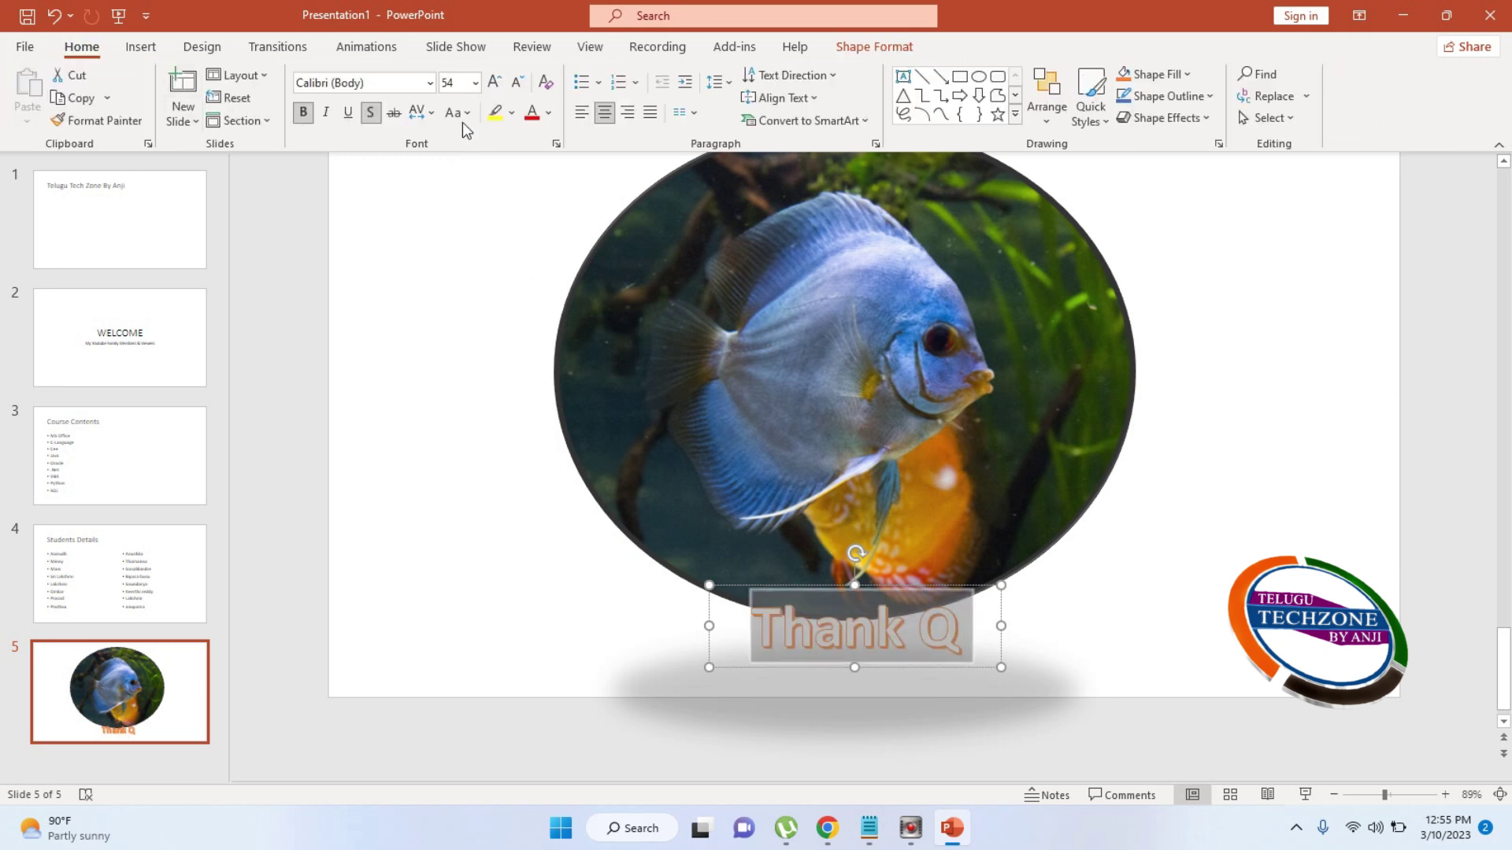
left_click(475, 82)
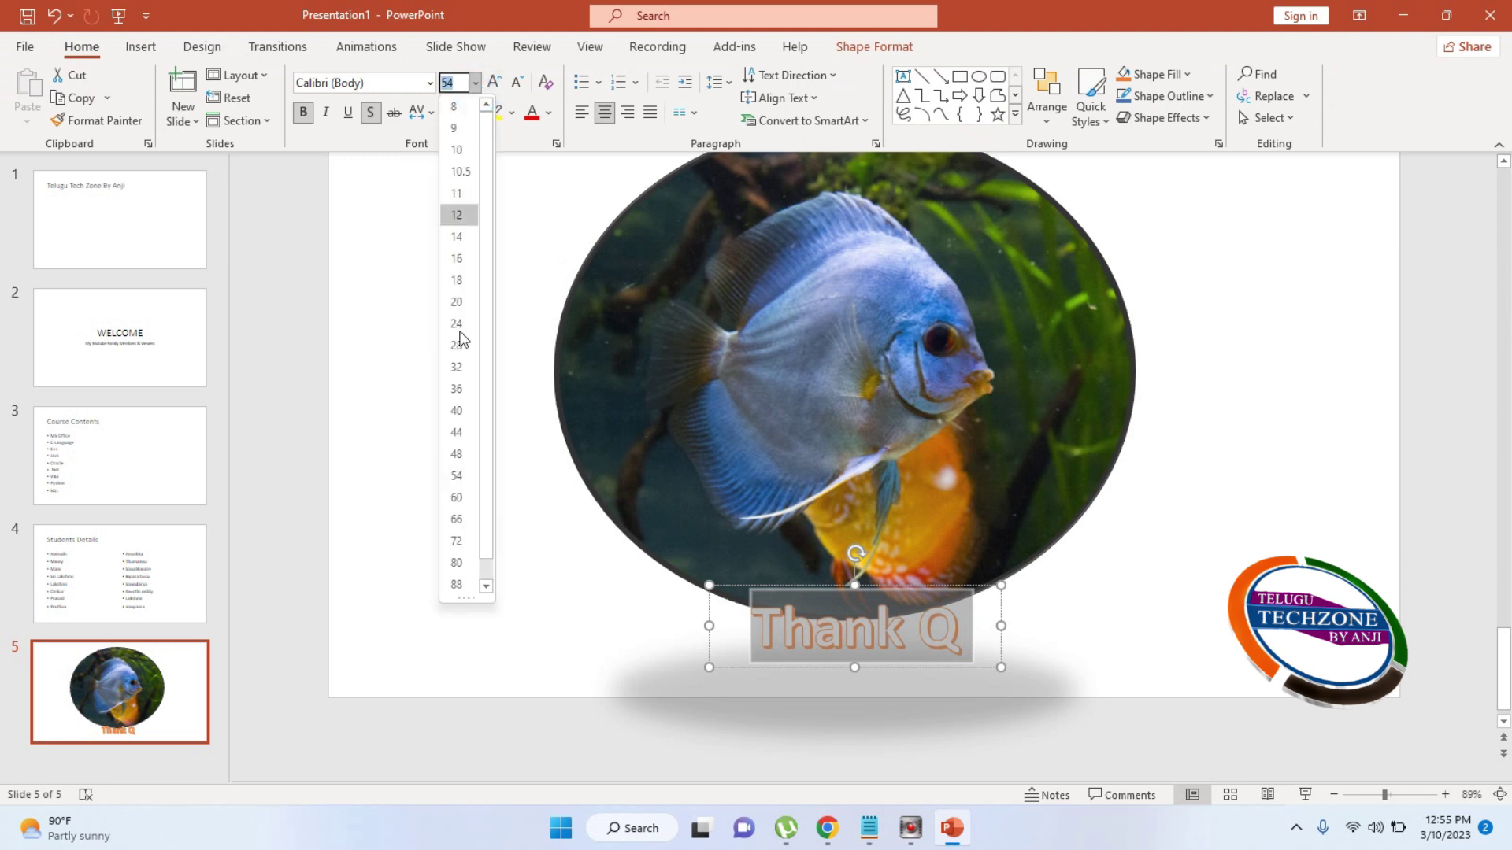
left_click(457, 564)
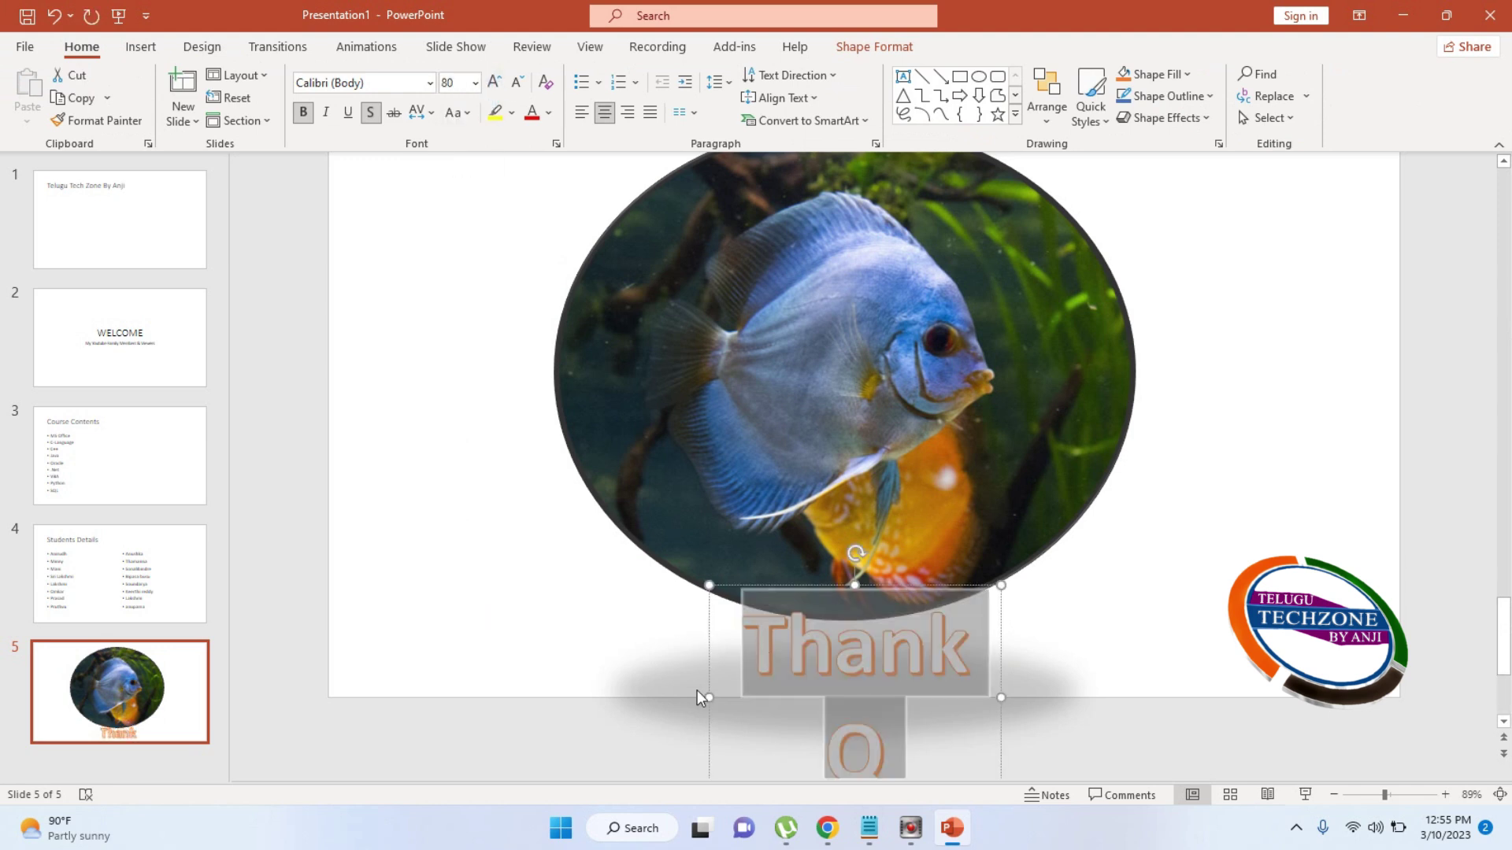
left_click_drag(710, 695, 577, 686)
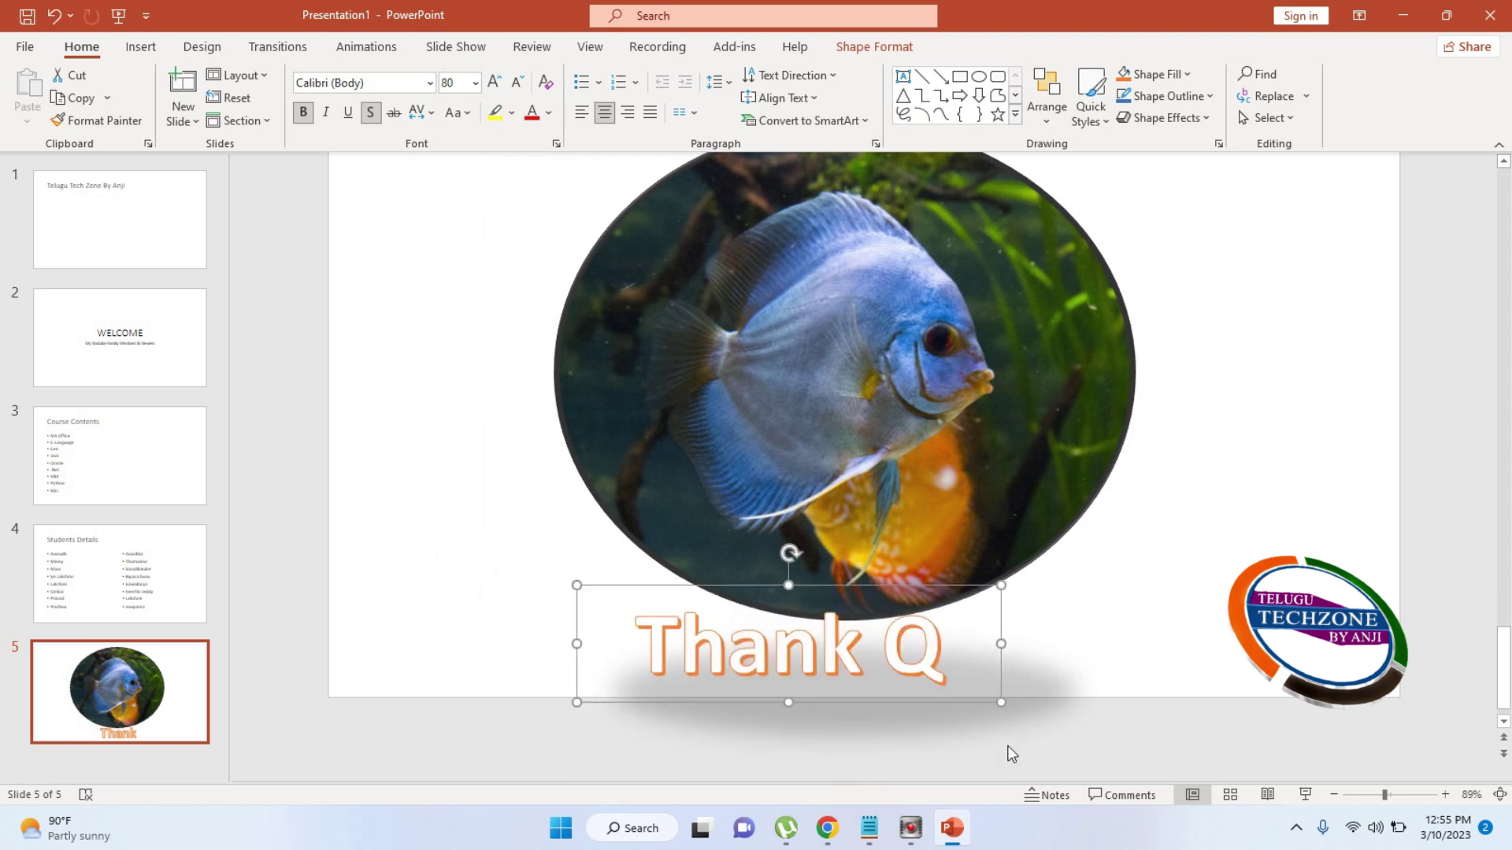
left_click_drag(897, 589, 952, 595)
Deselect the Thank Q text box and review each of the five slides, ending on the title slide
left_click(274, 469)
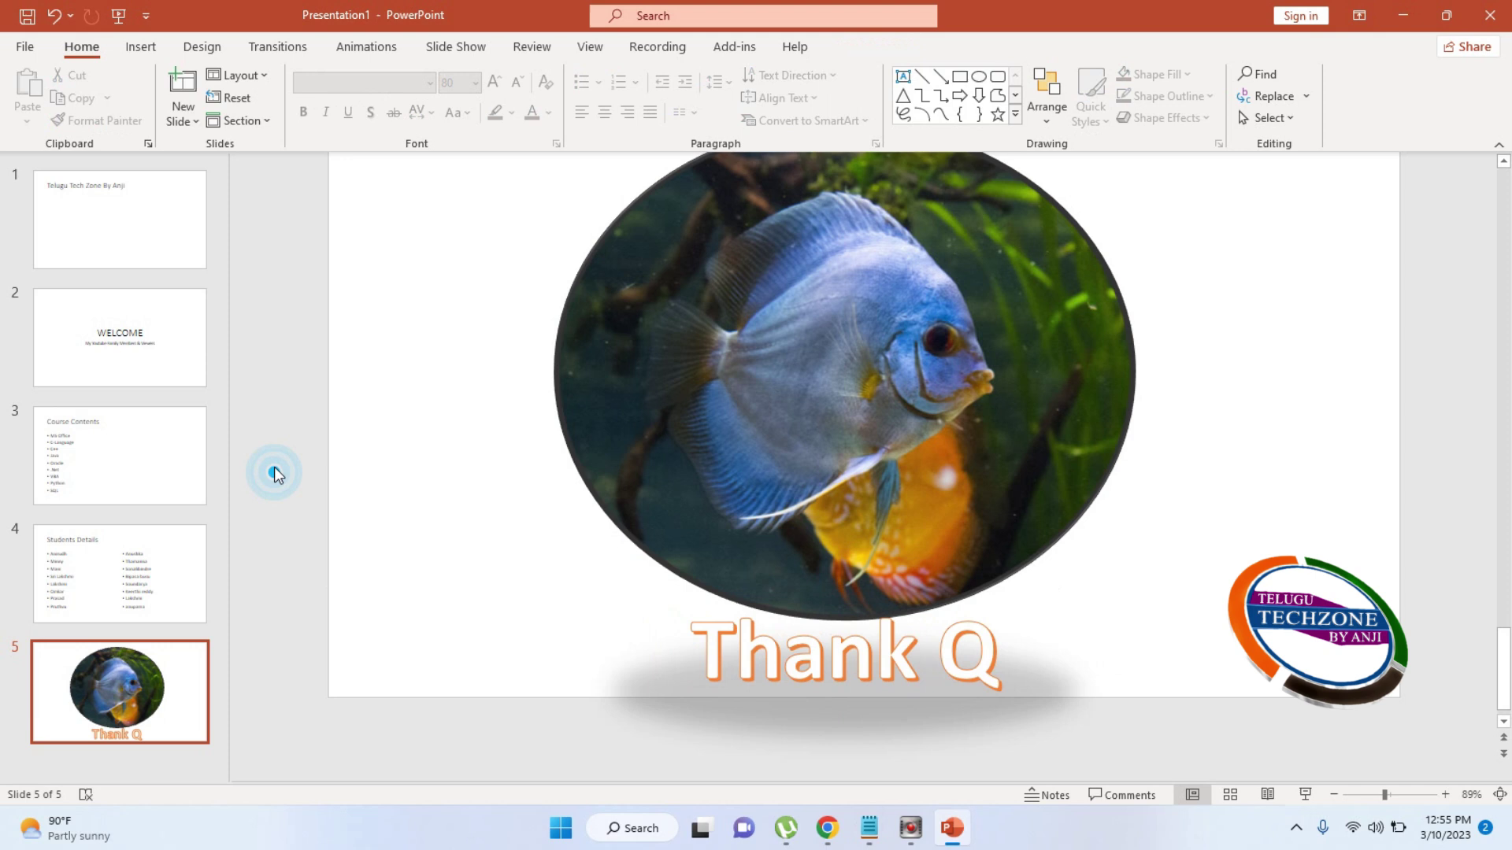
left_click(88, 230)
left_click(111, 328)
left_click(114, 482)
left_click(133, 582)
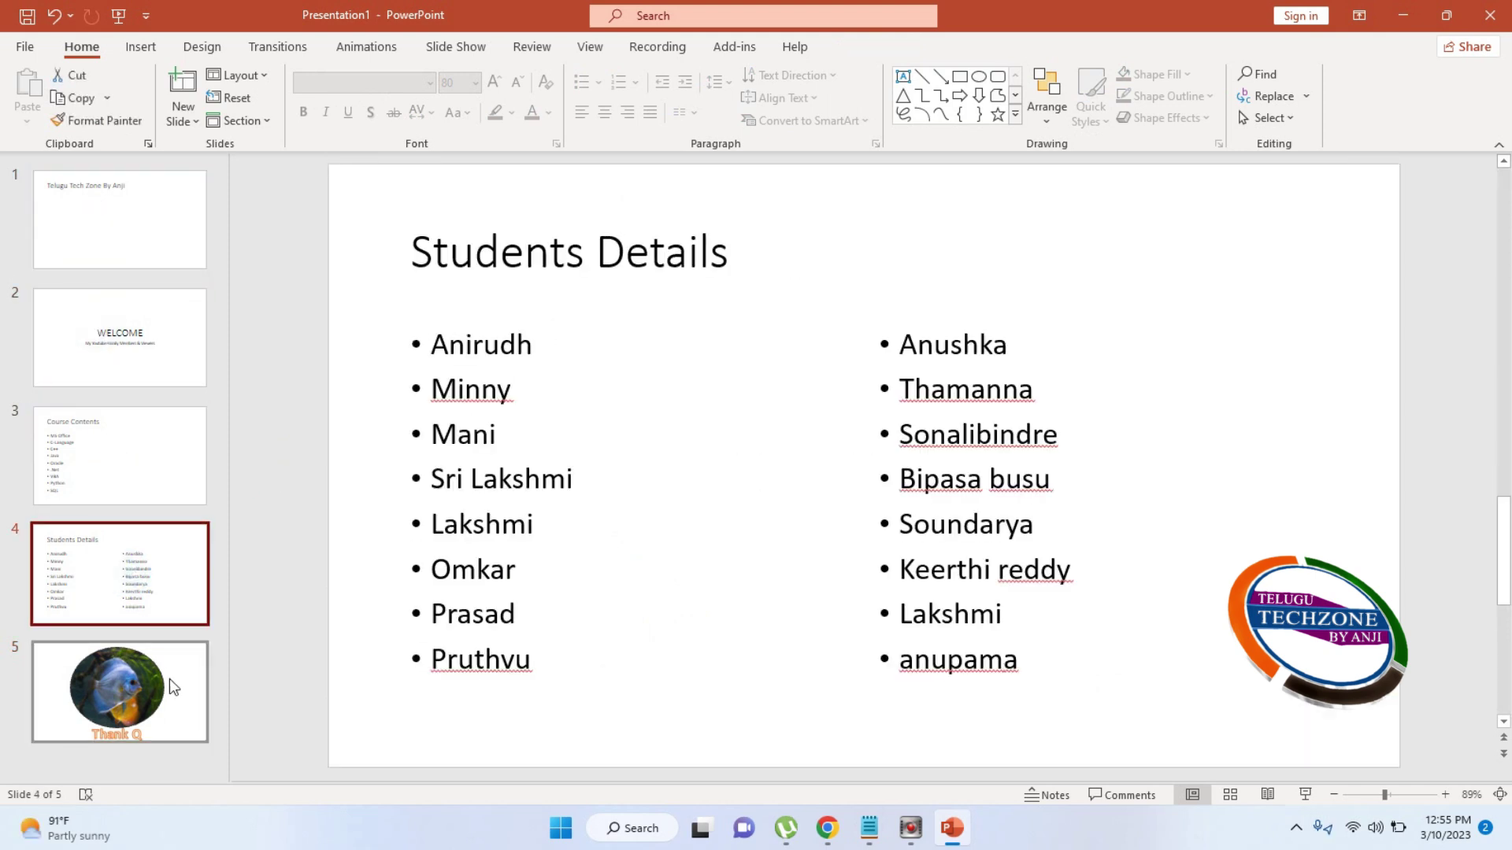
left_click(169, 678)
left_click(134, 254)
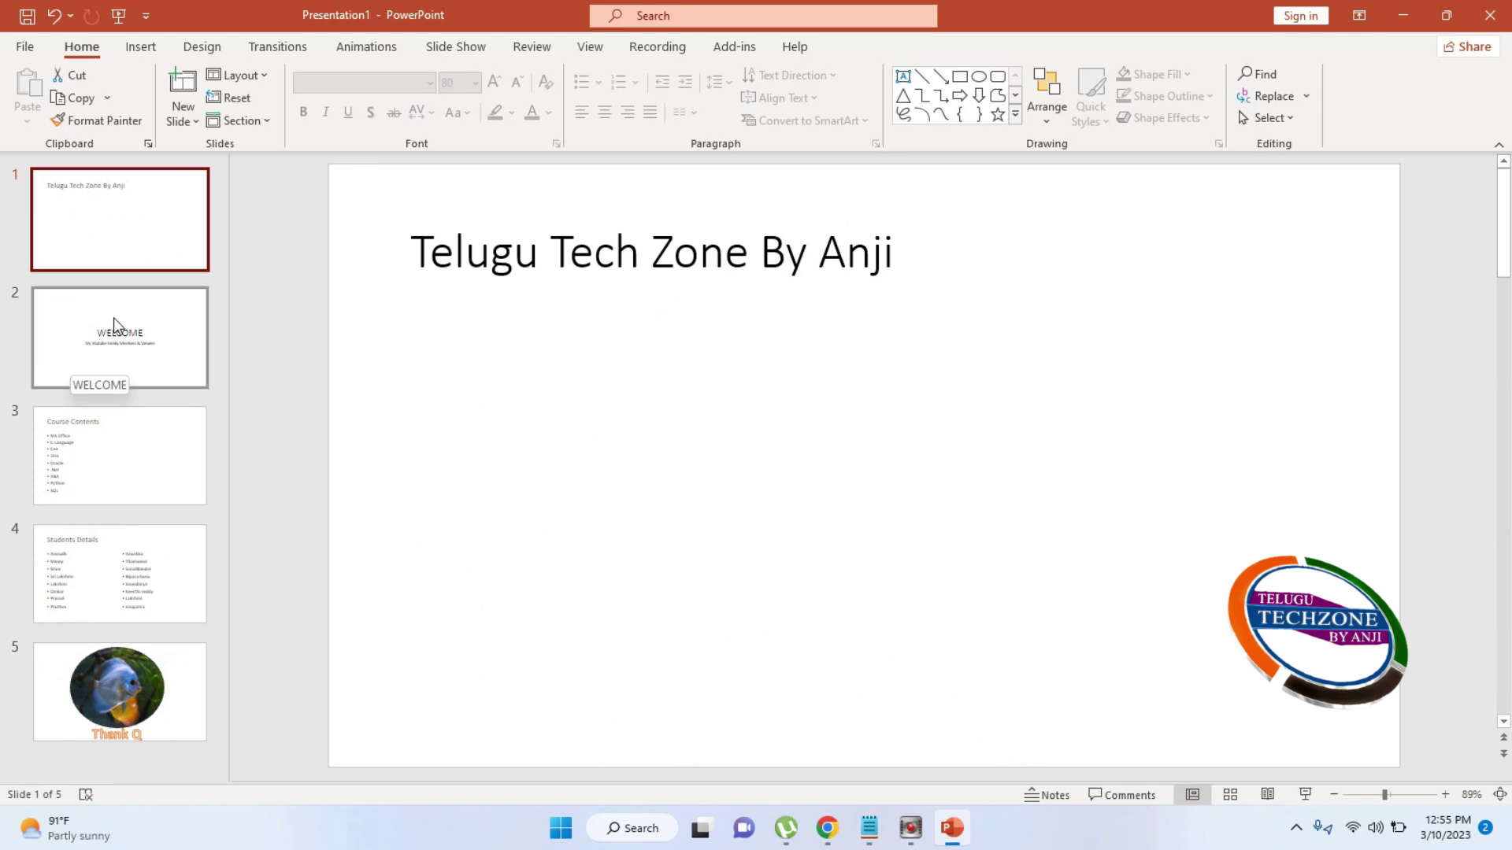
Move the title slide below WELCOME, move it back to first place, then show Students Details
left_click_drag(98, 237, 97, 354)
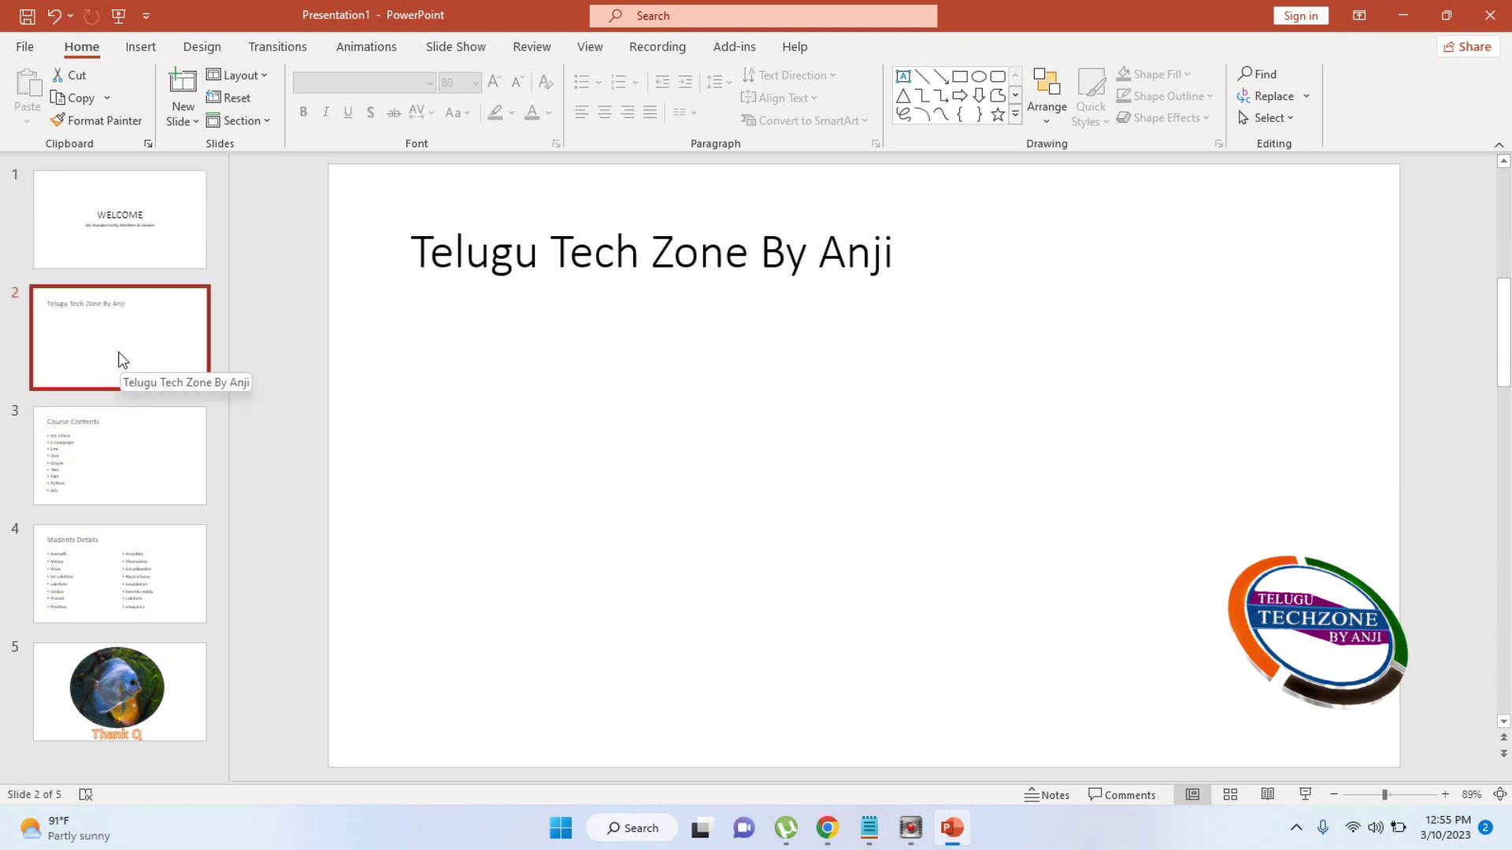
left_click_drag(114, 353, 105, 219)
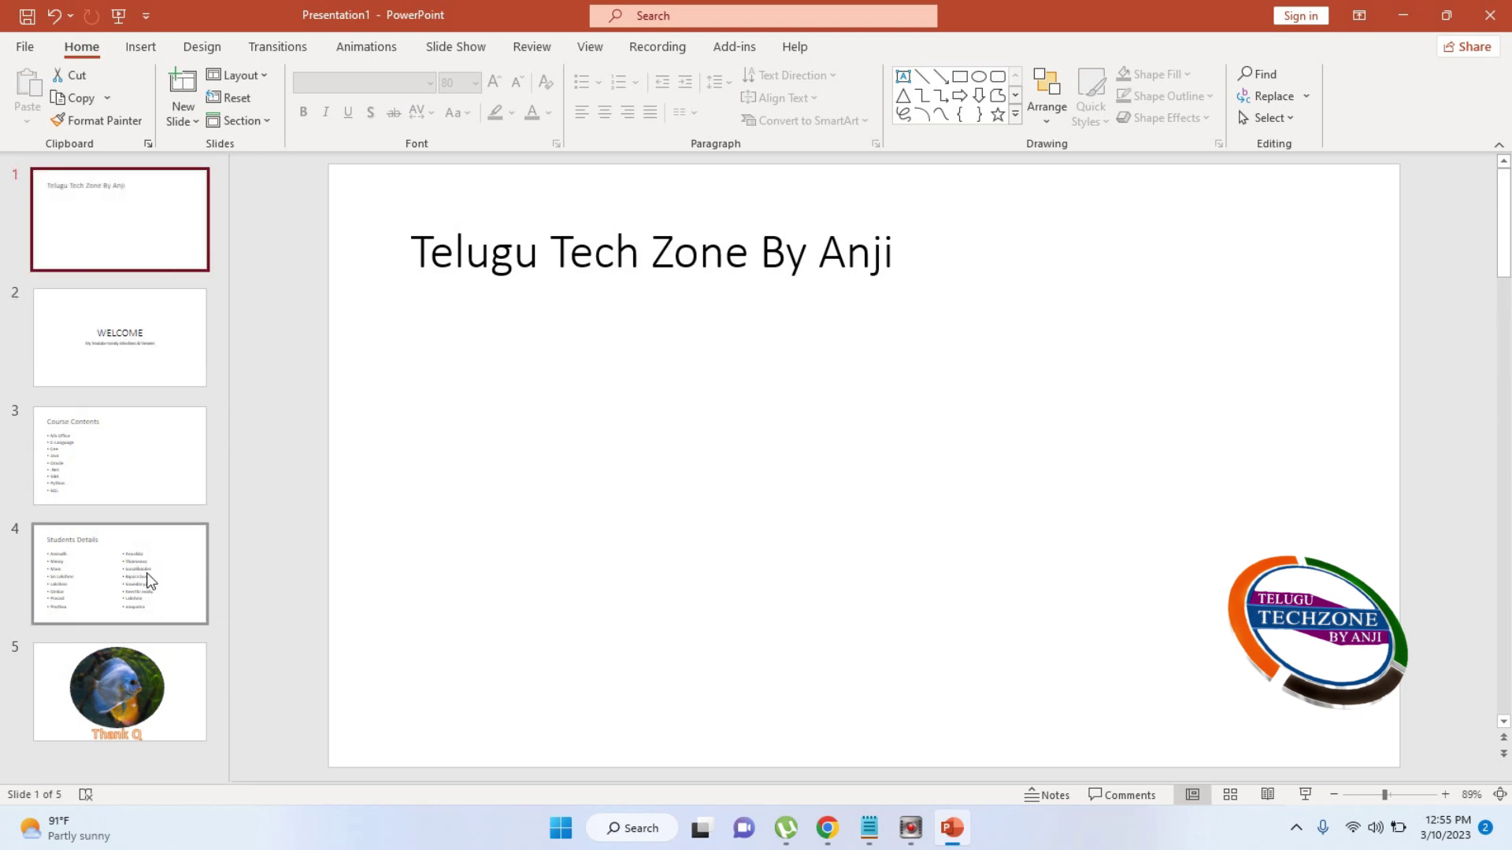
left_click(180, 561)
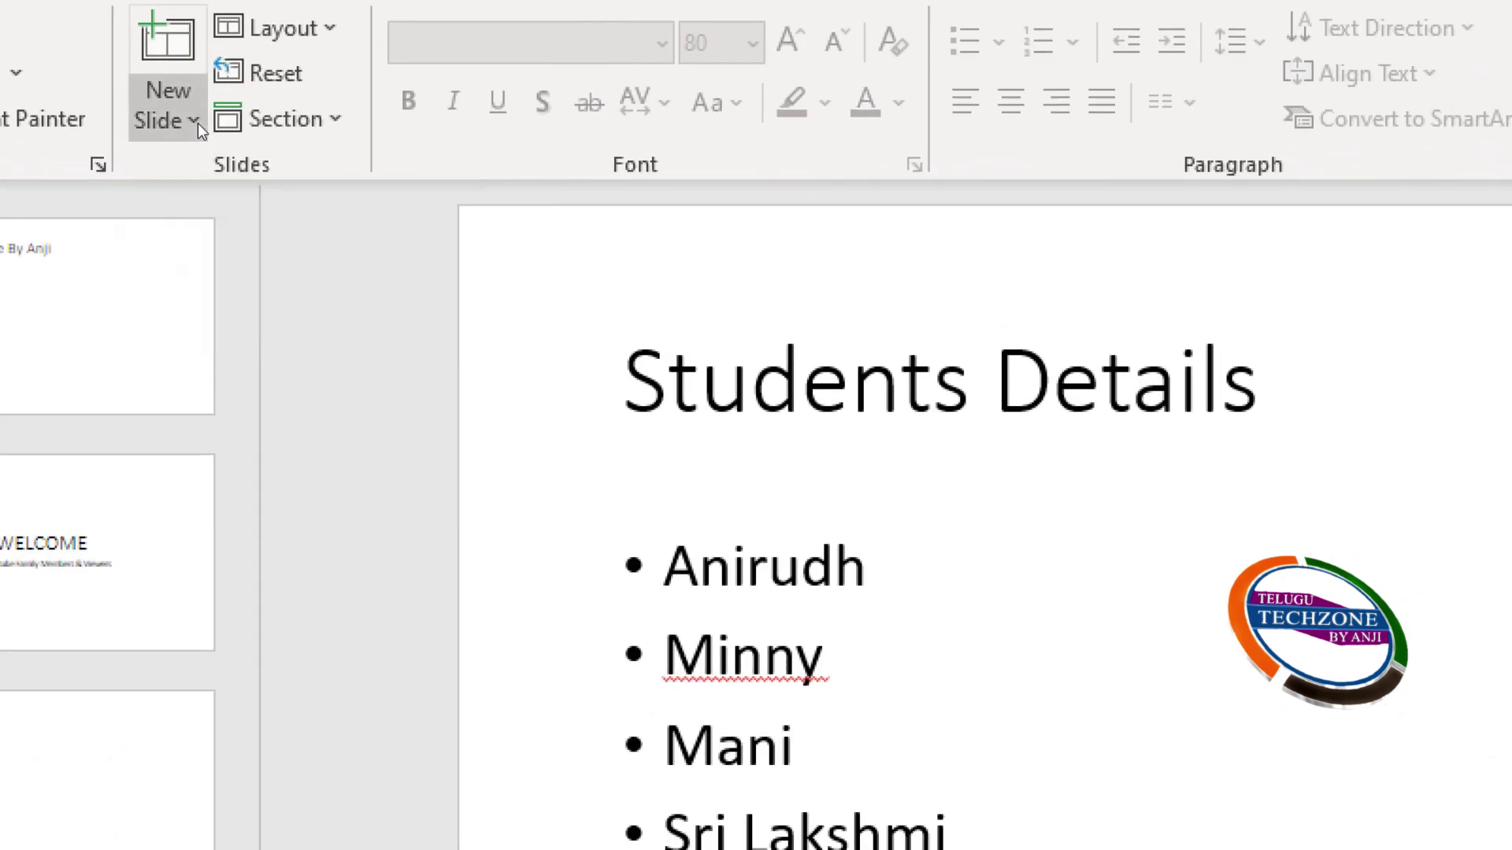
Make two copies of the Students Details slide using Duplicate Selected Slides and Ctrl+D
left_click(194, 121)
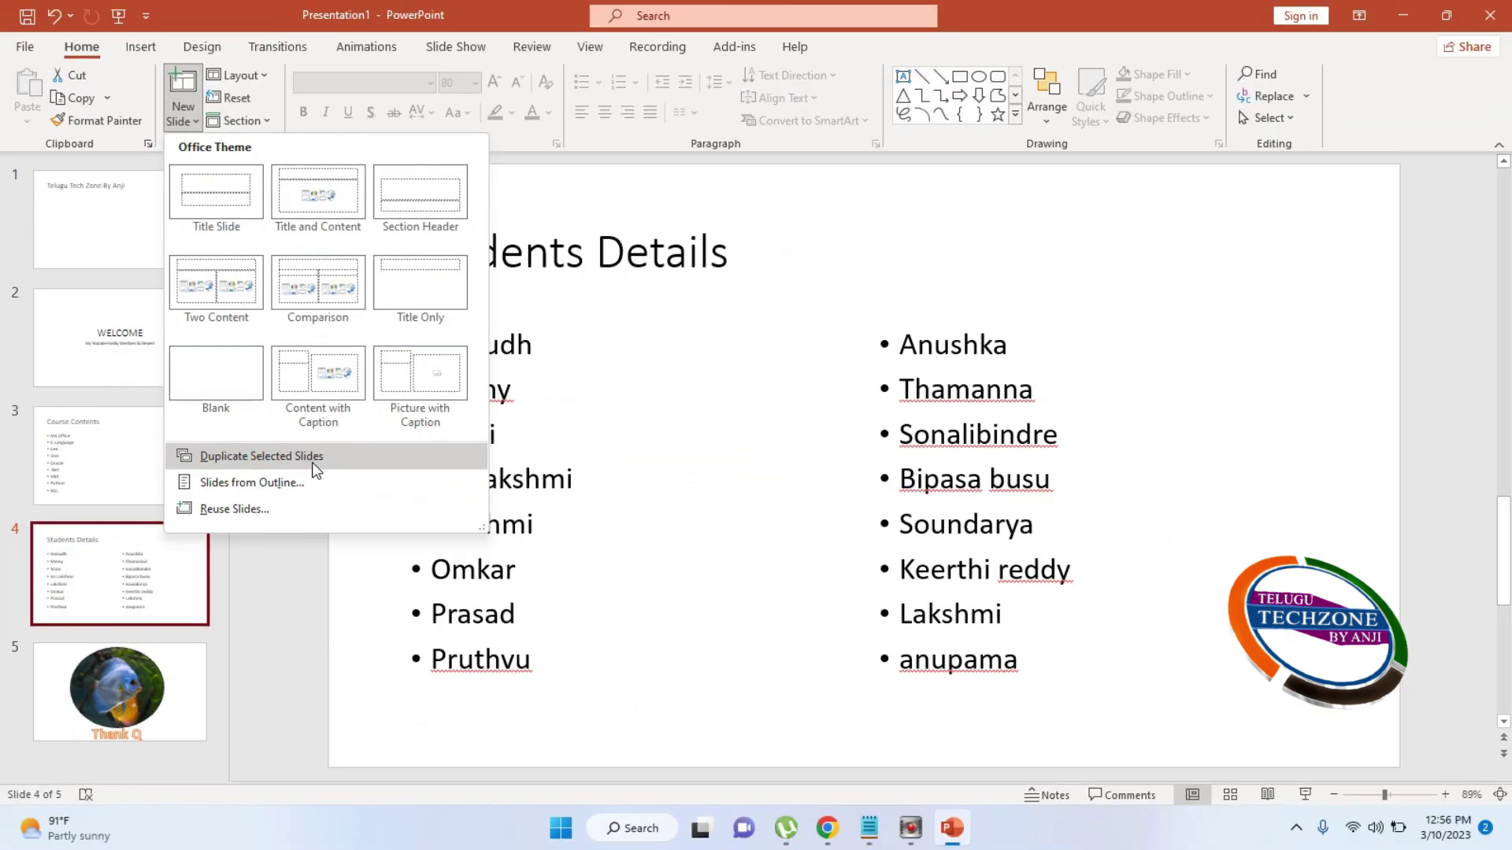
left_click(312, 462)
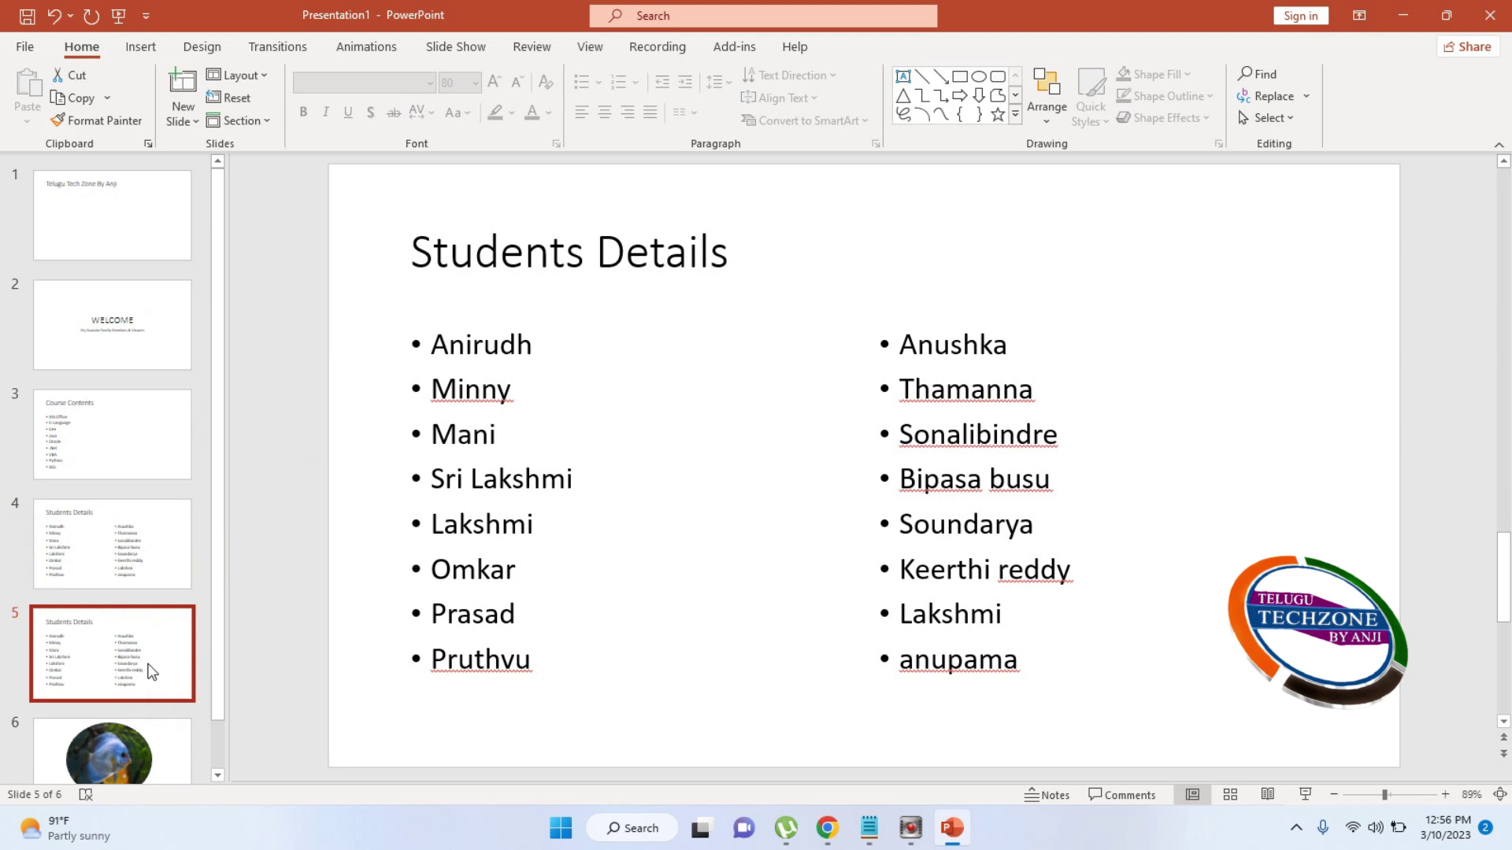
key("ctrl+d")
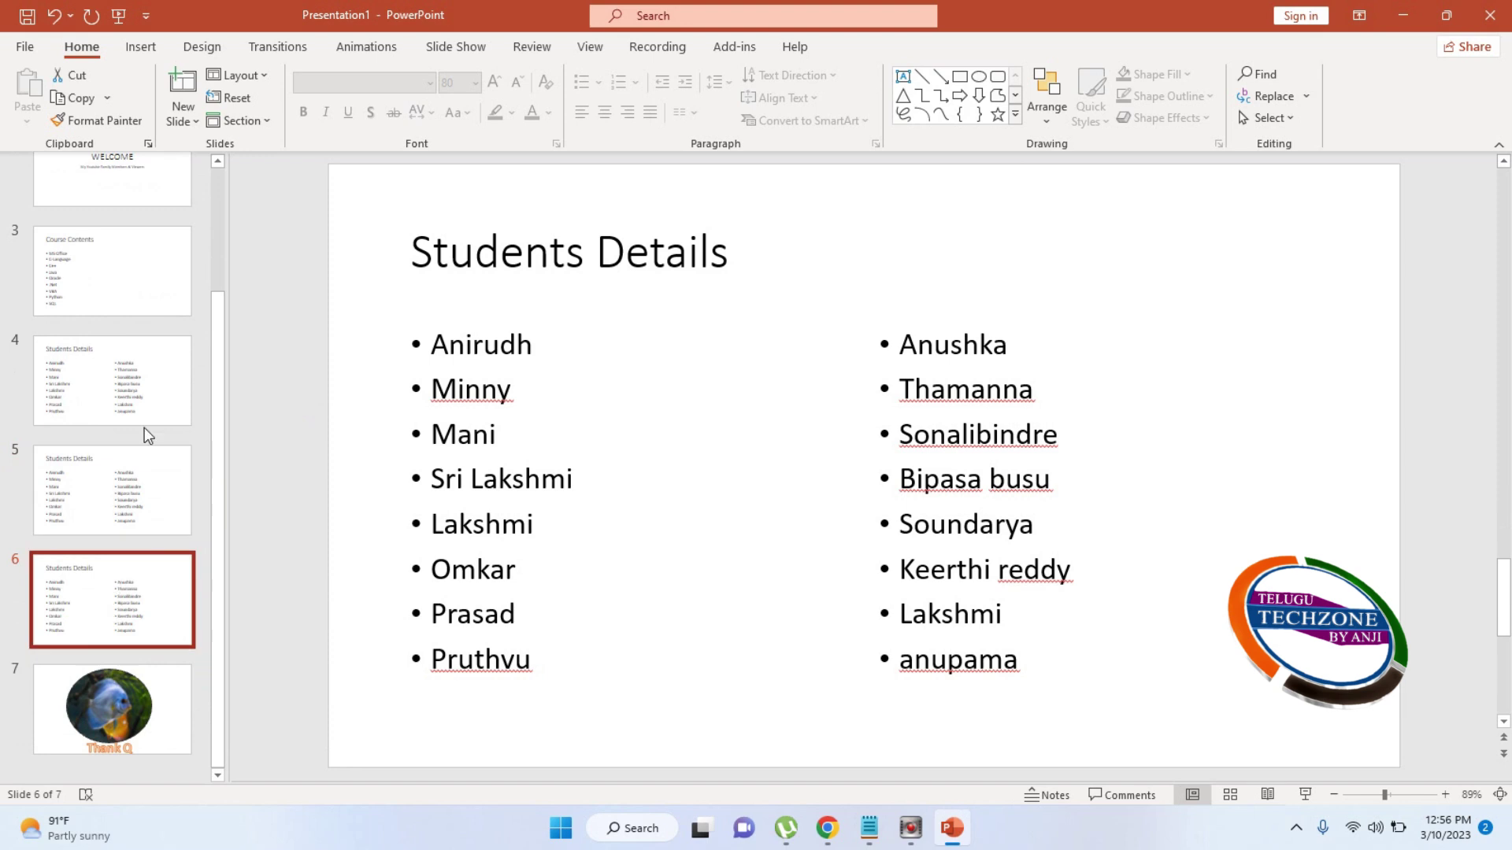
Delete both Students Details copies, leaving five slides
left_click(158, 472)
left_click(155, 389)
left_click(157, 476)
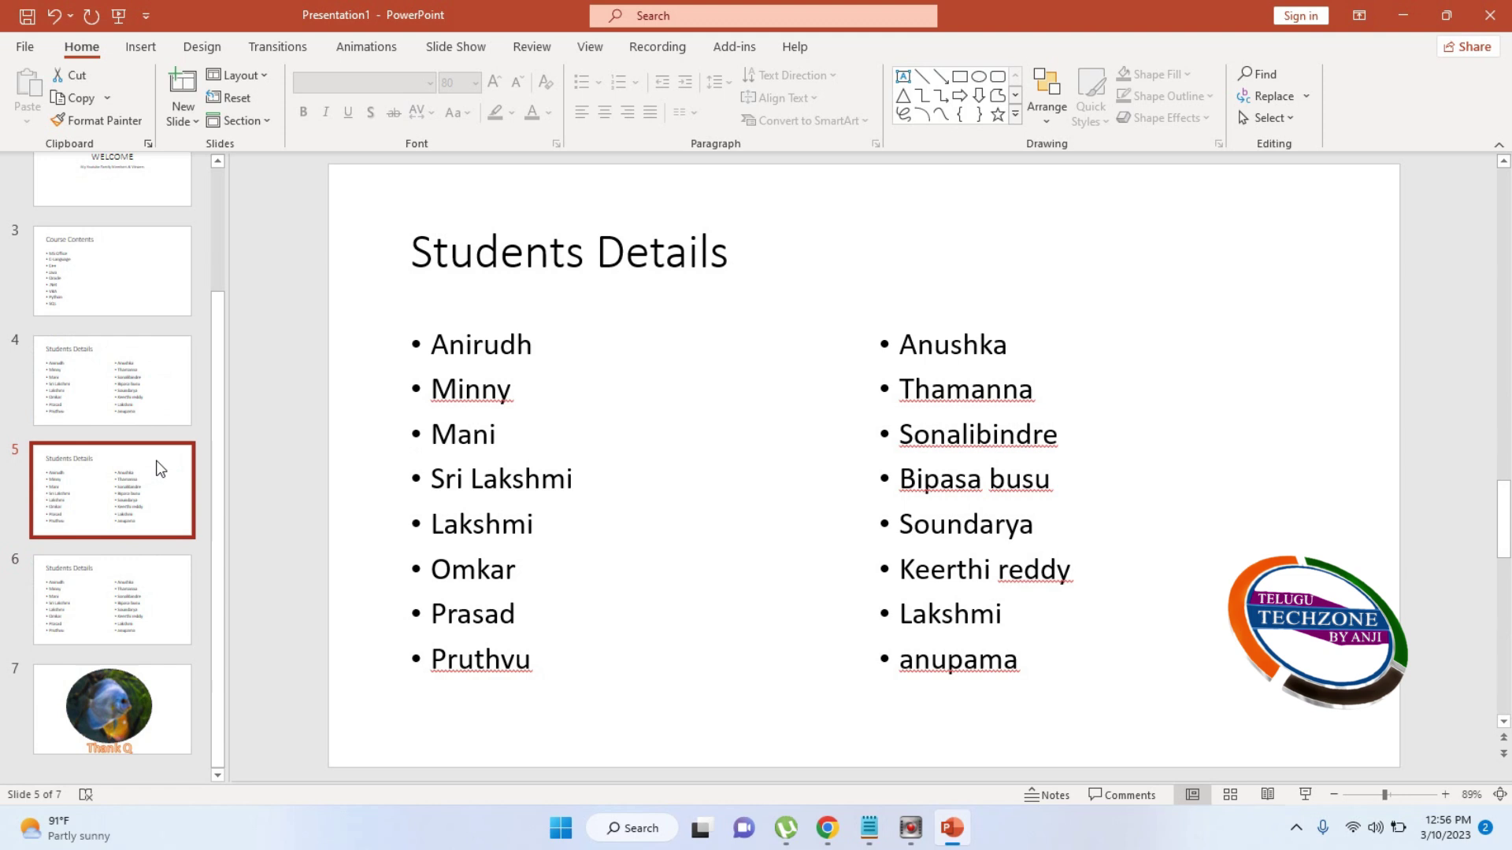
left_click(128, 606)
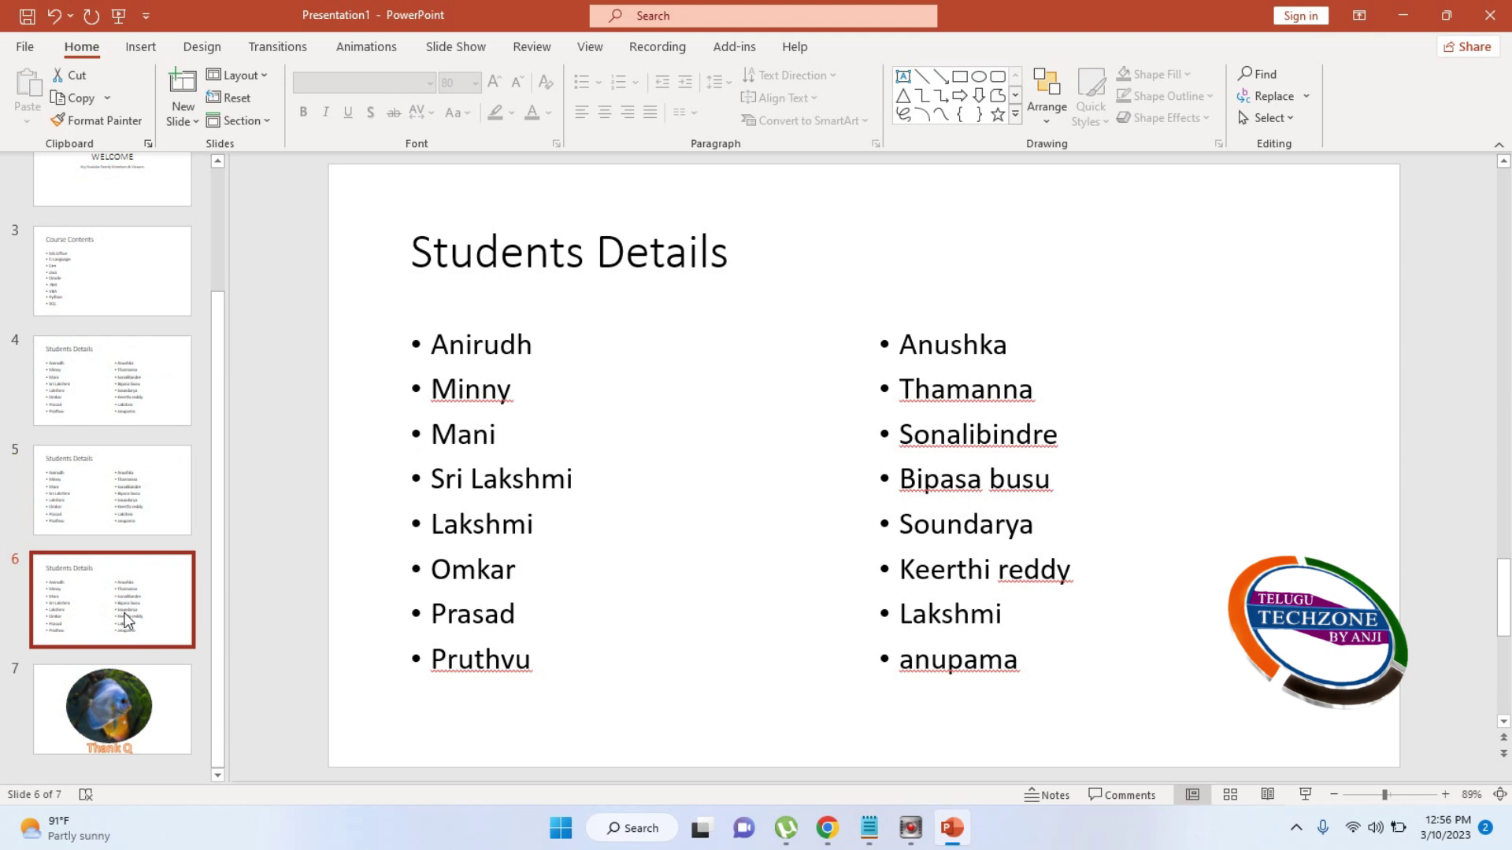
key("Delete")
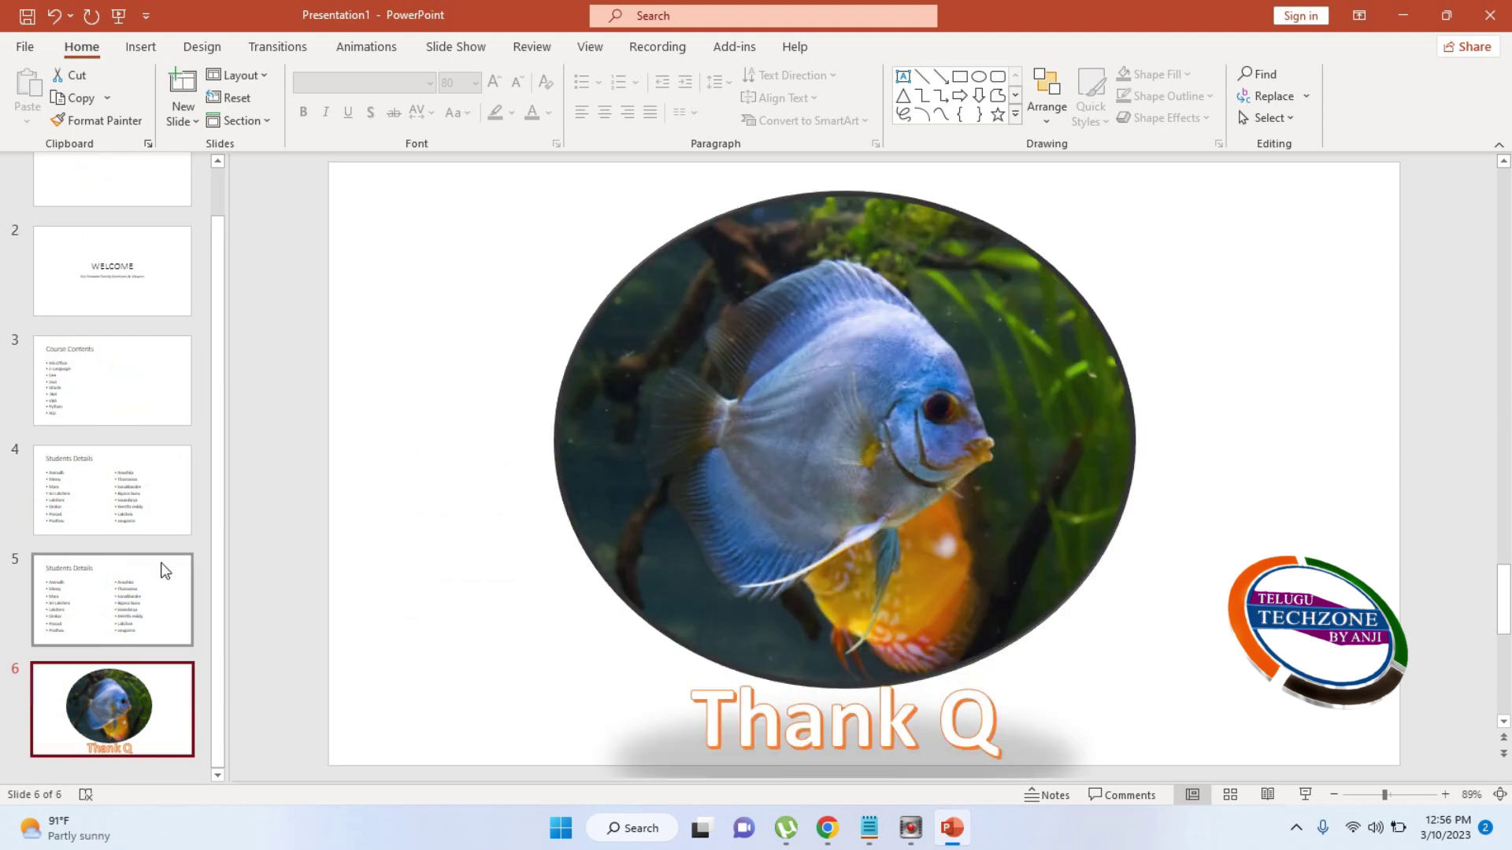
left_click(140, 592)
key("Delete")
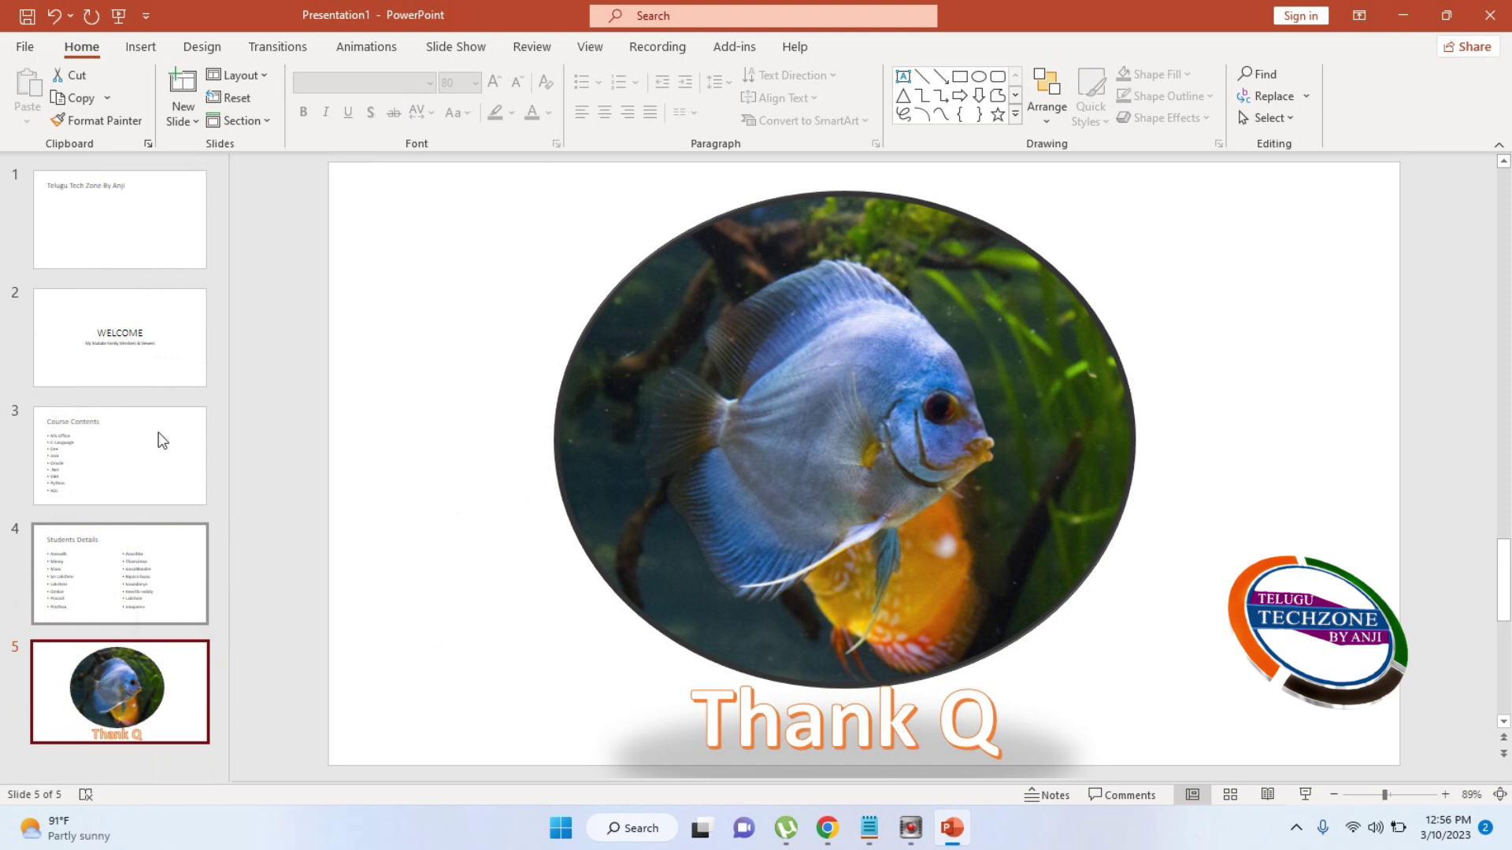
Go to the Course Contents slide and briefly select its title and bulleted course list
left_click(121, 243)
left_click(140, 331)
left_click(130, 452)
left_click(126, 551)
left_click(145, 462)
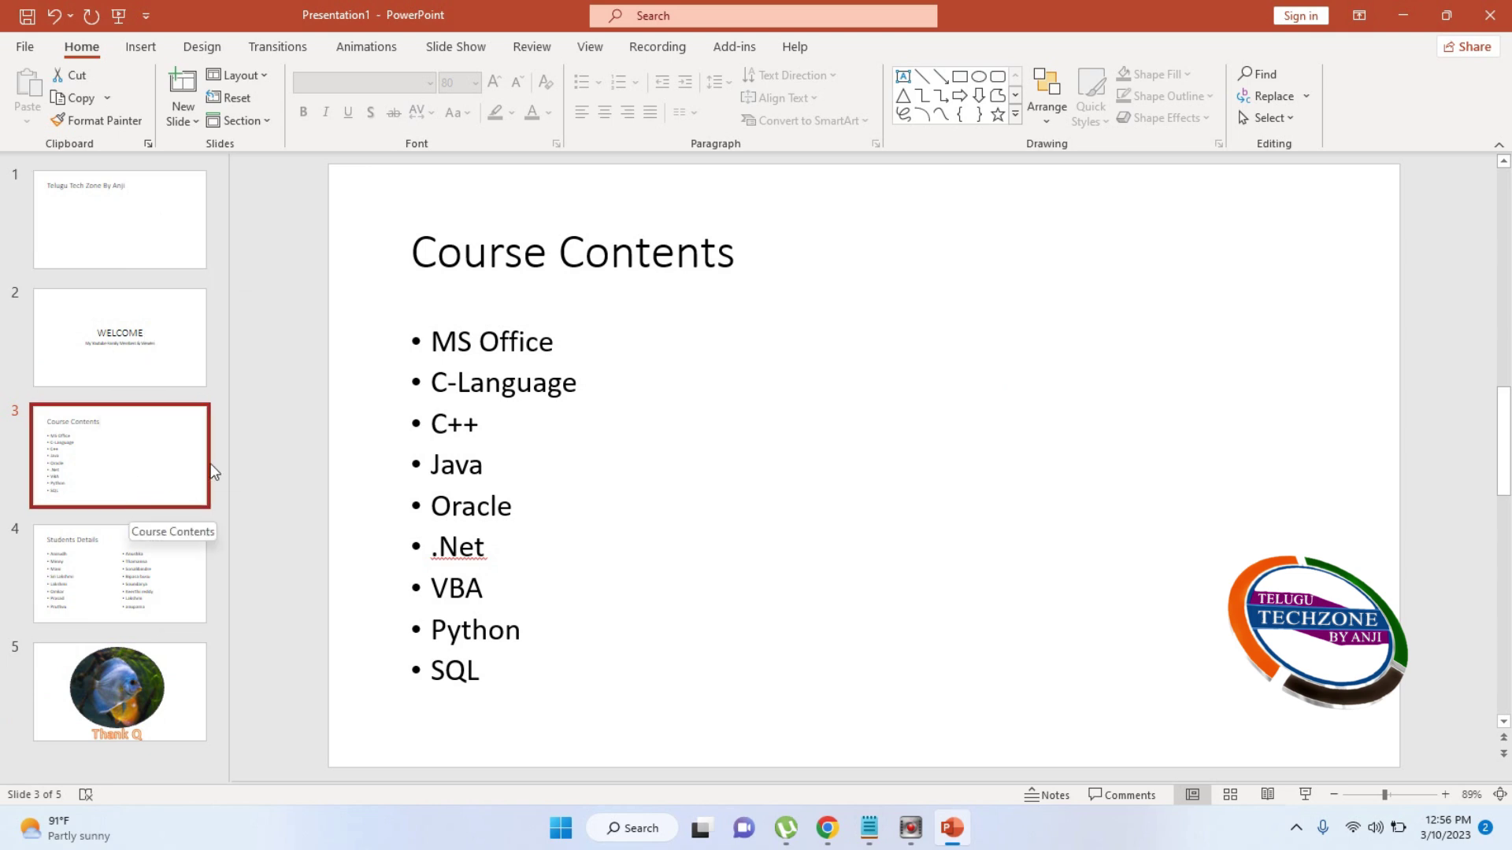
left_click(476, 270)
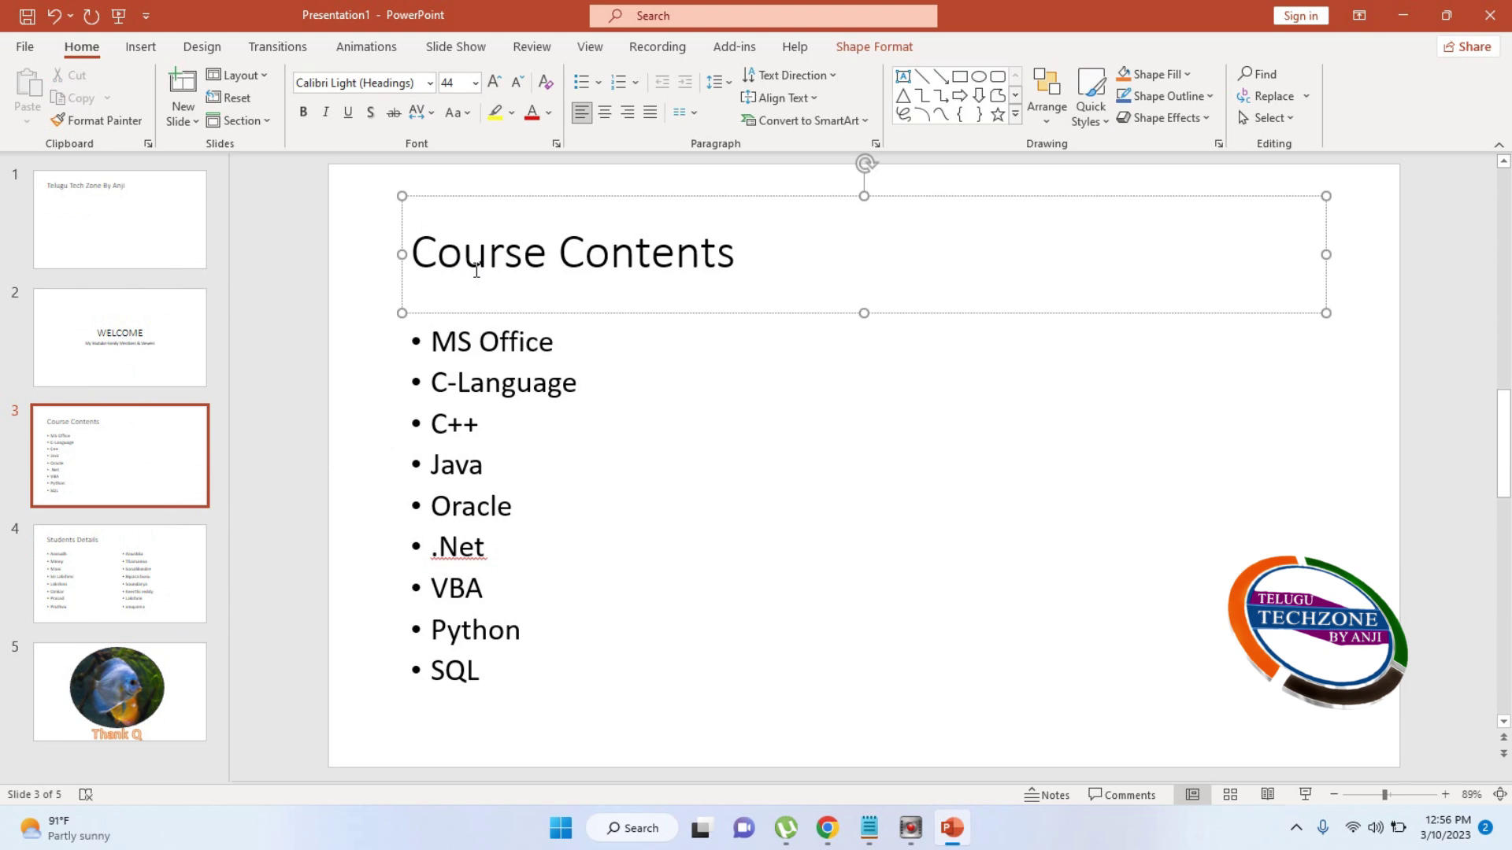
left_click(461, 425)
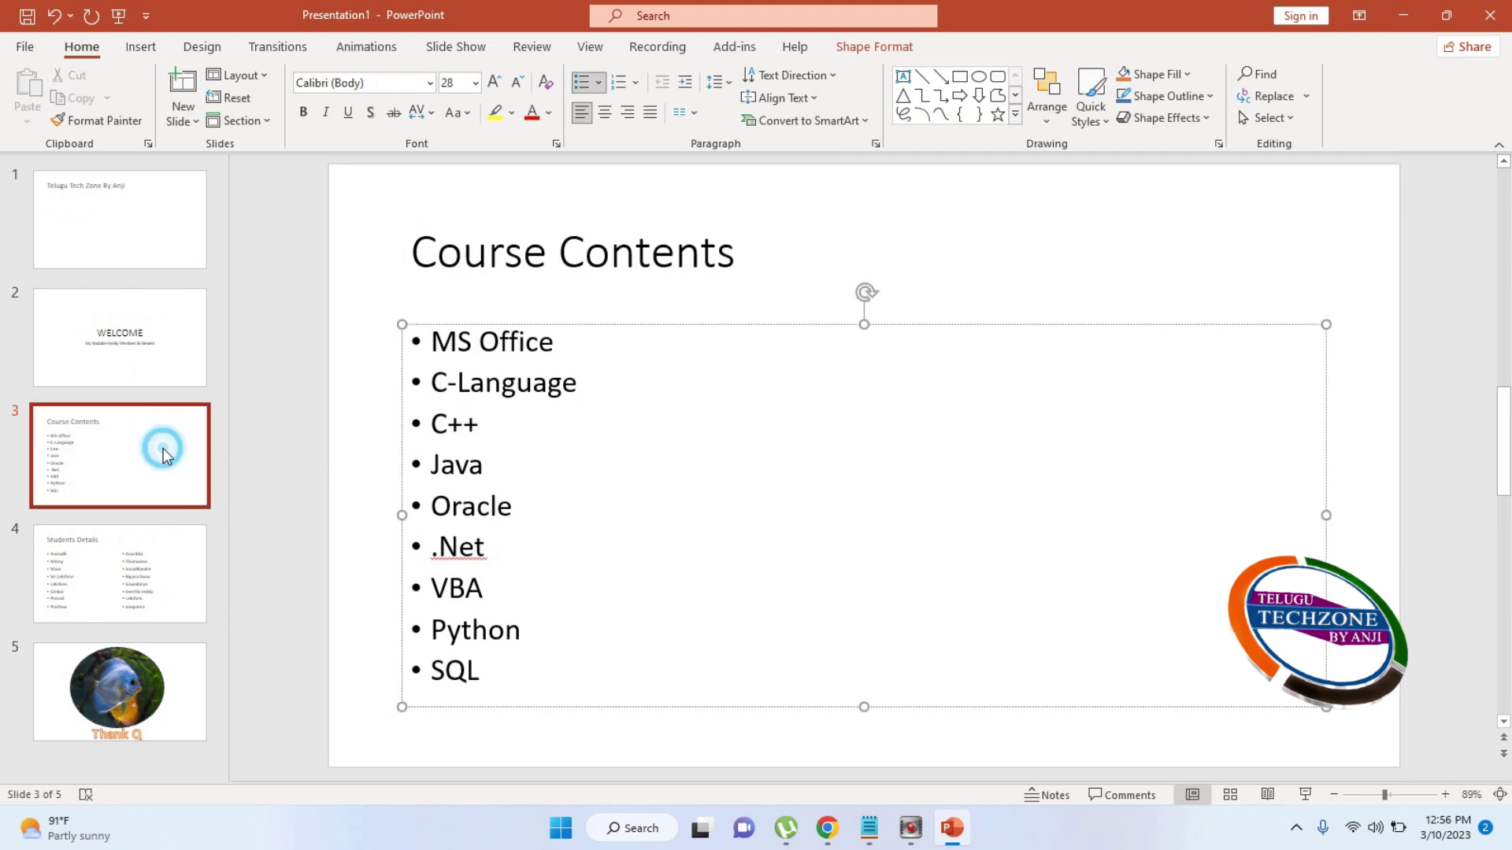
left_click(660, 300)
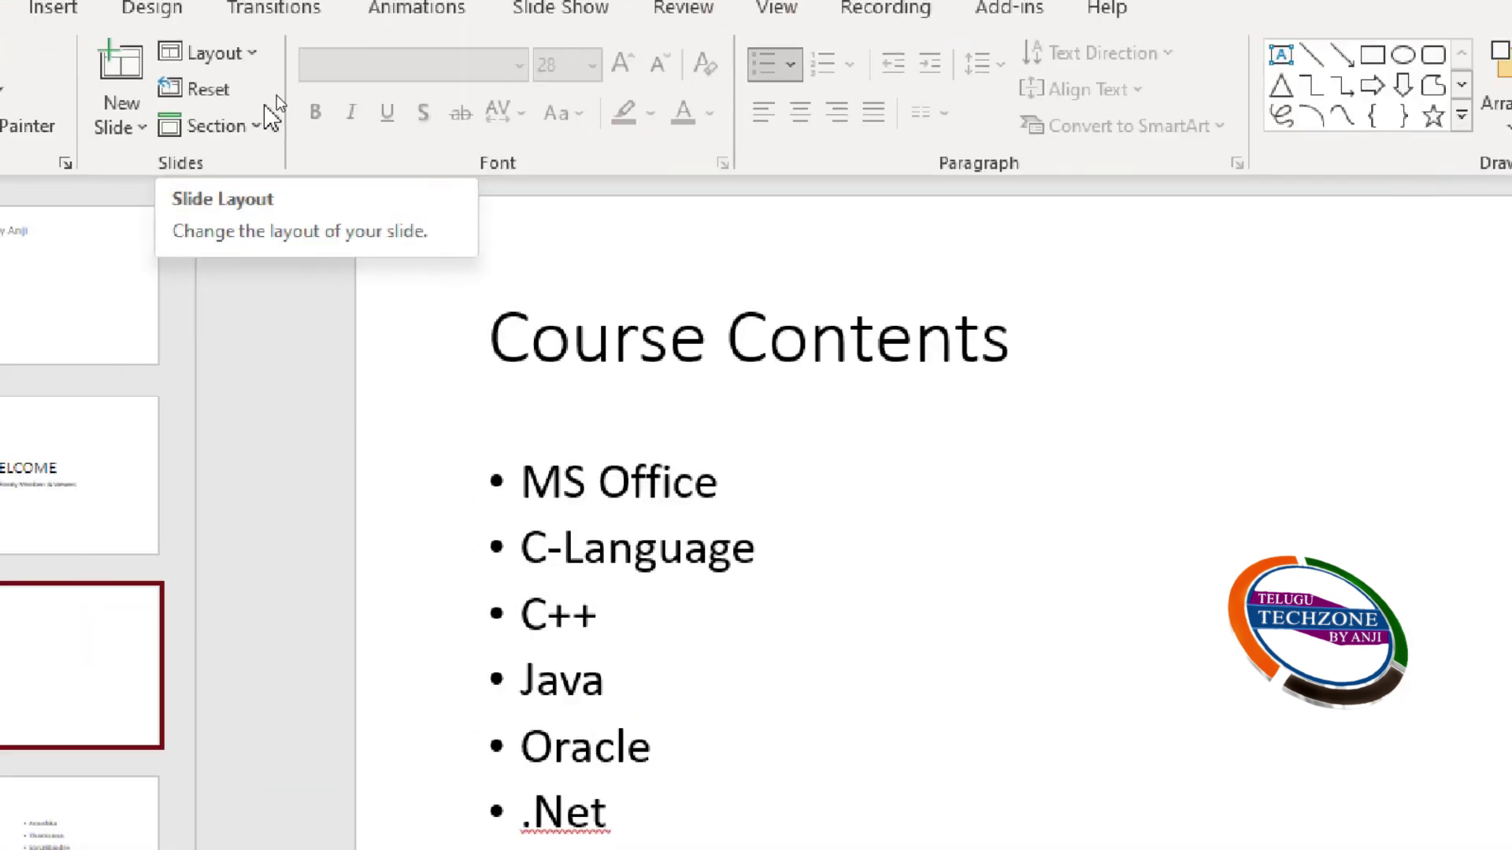
Apply the Picture with Caption layout to Course Contents, then undo it
left_click(284, 96)
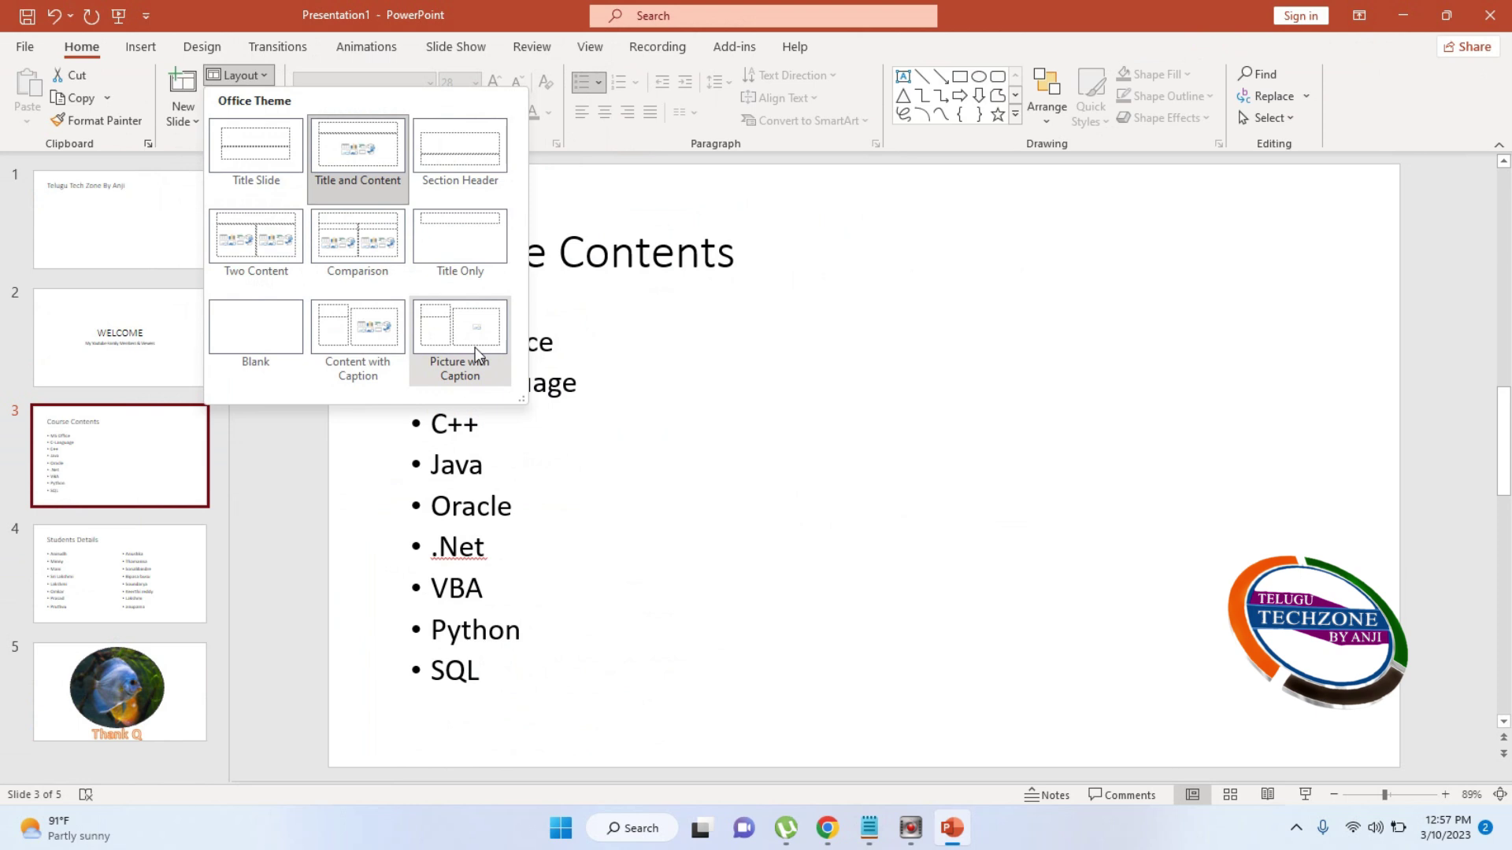
left_click(475, 353)
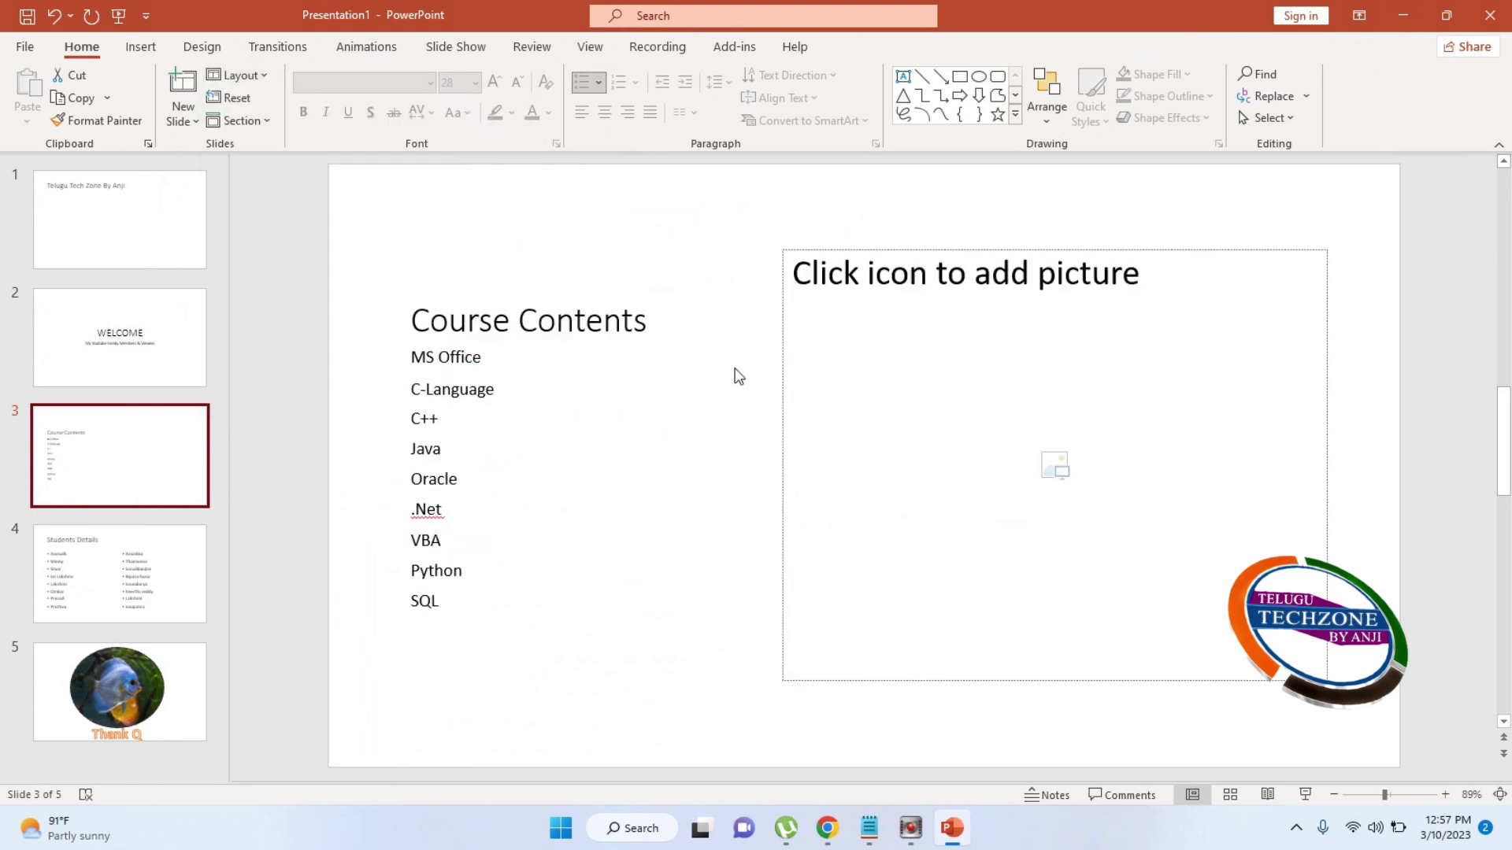
key("ctrl+z")
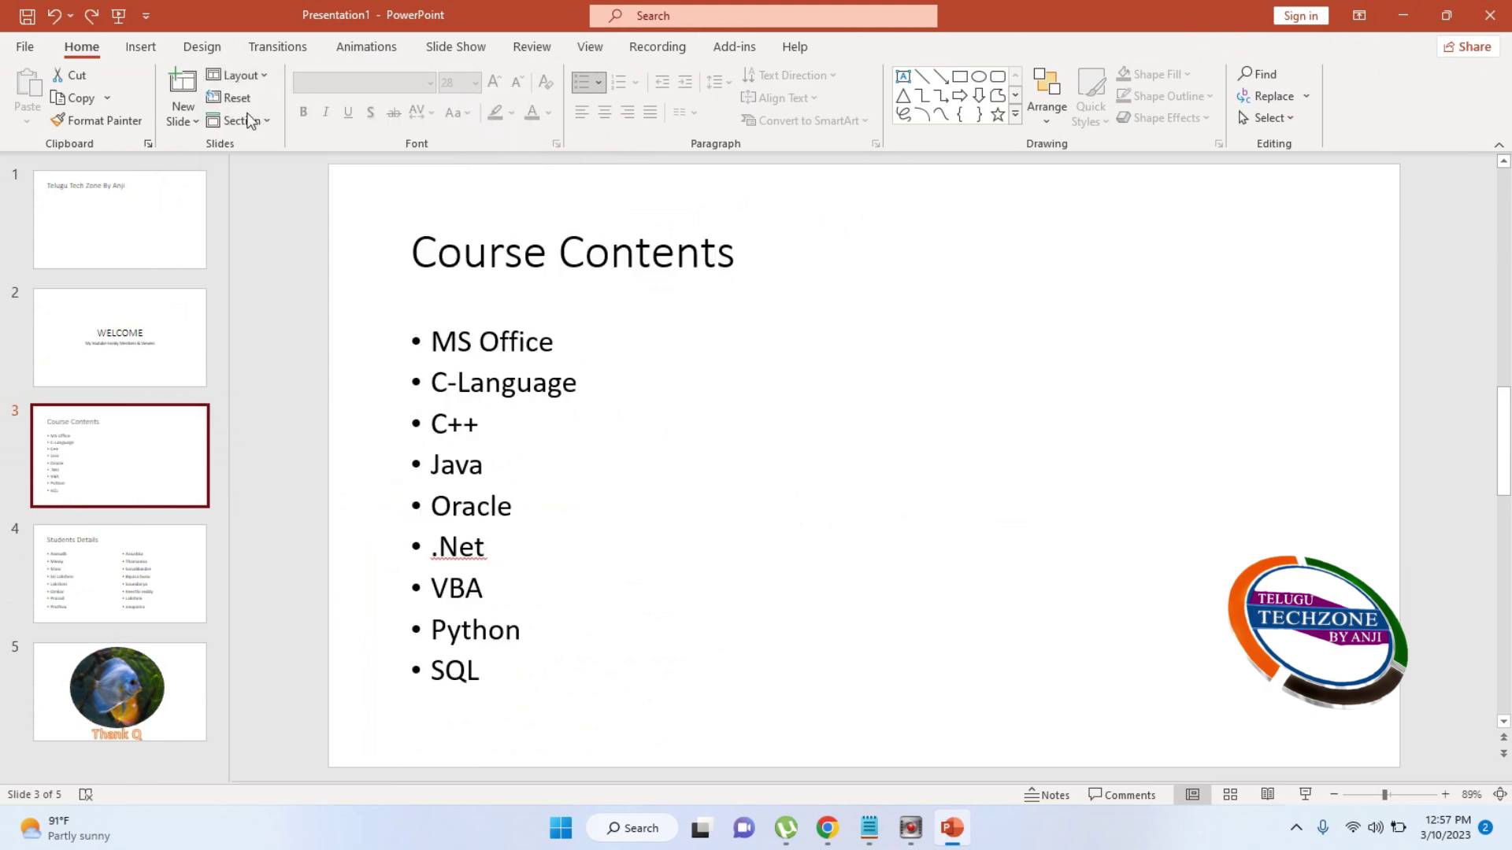
left_click(237, 75)
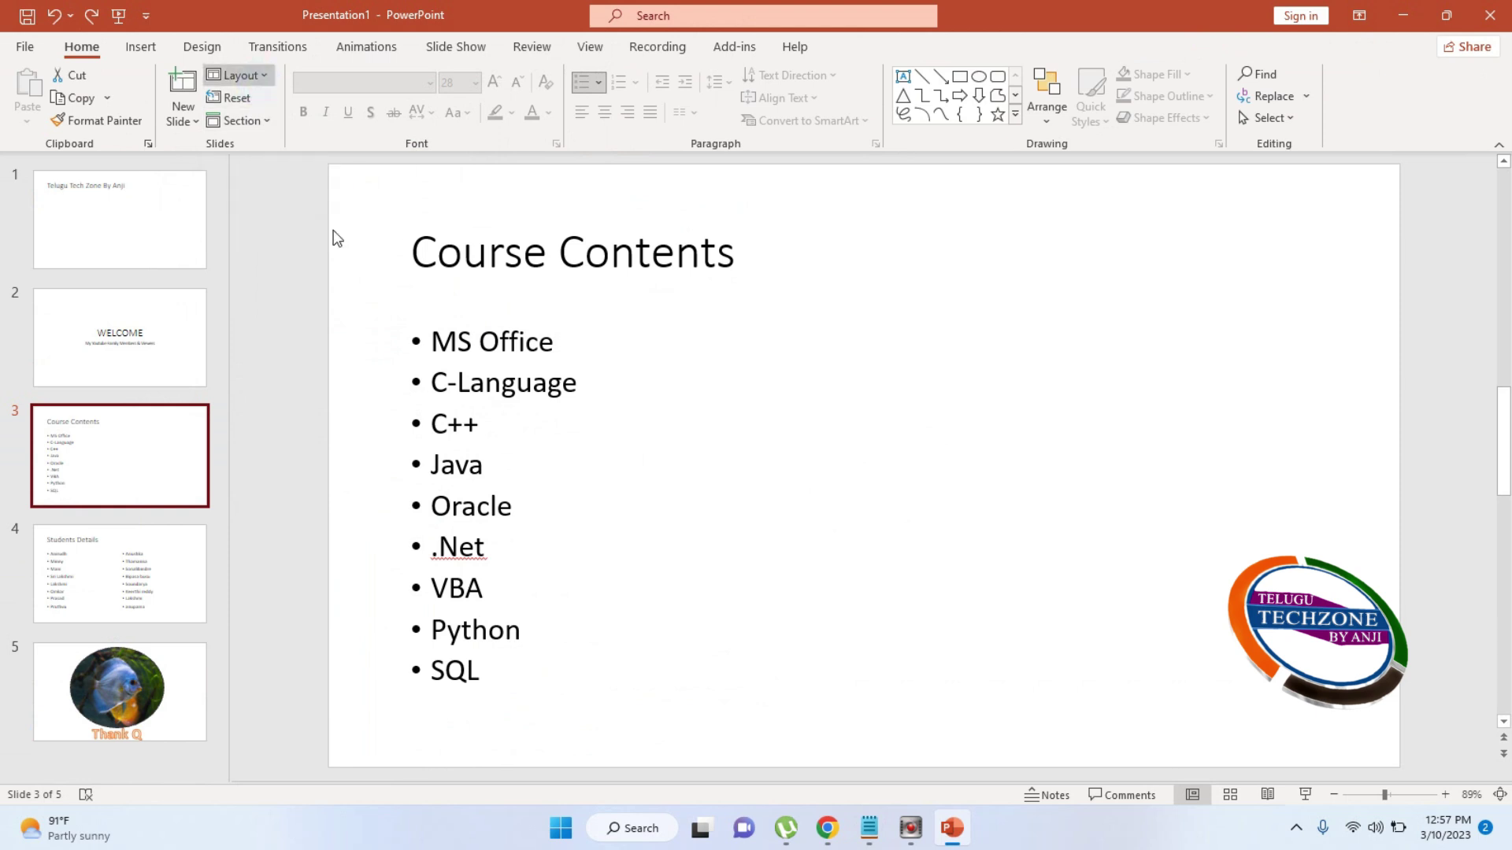
key("Escape")
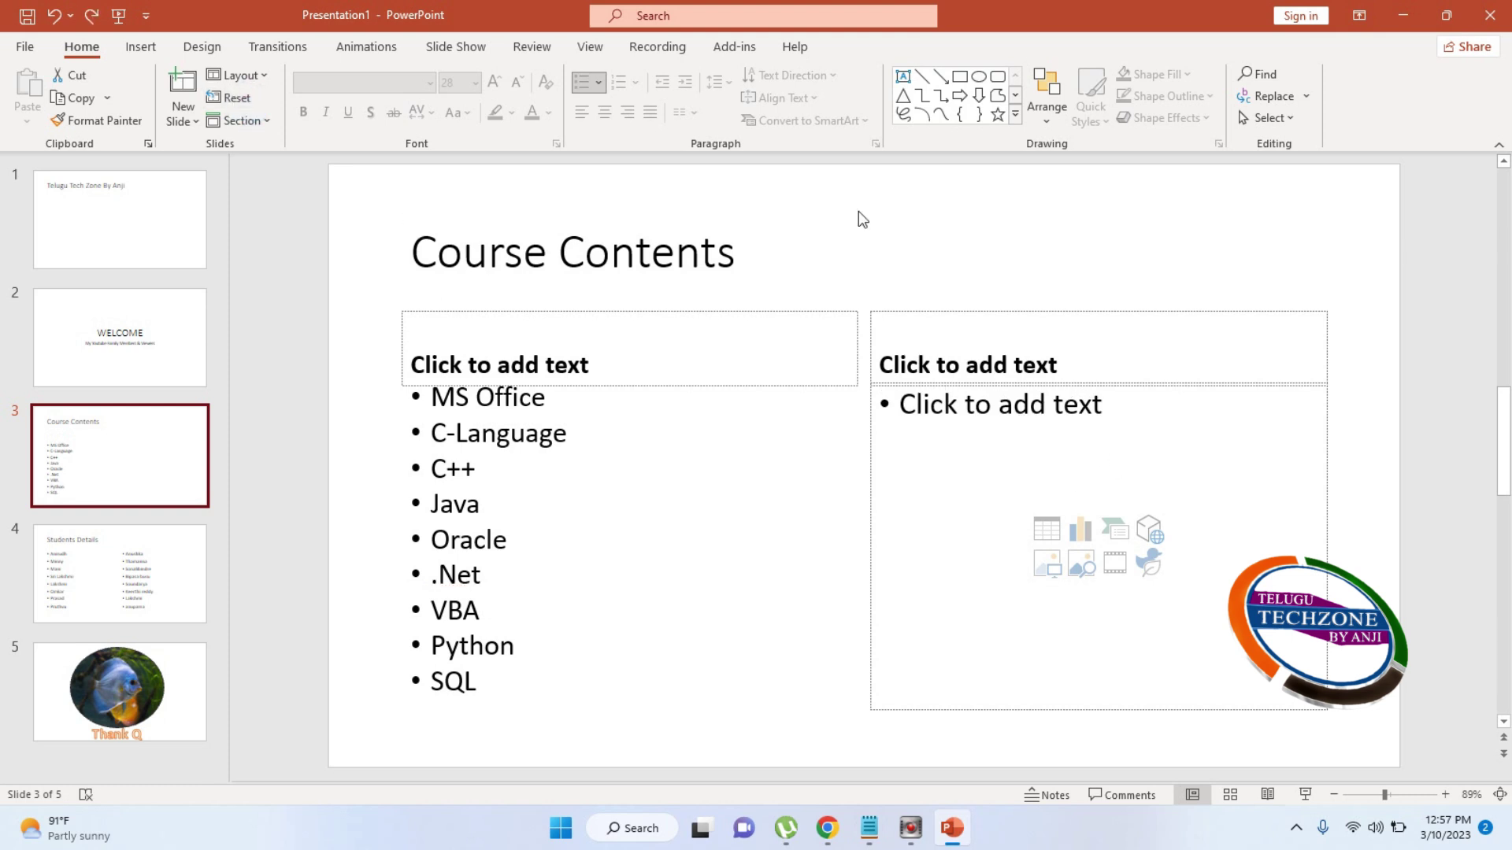
left_click(267, 122)
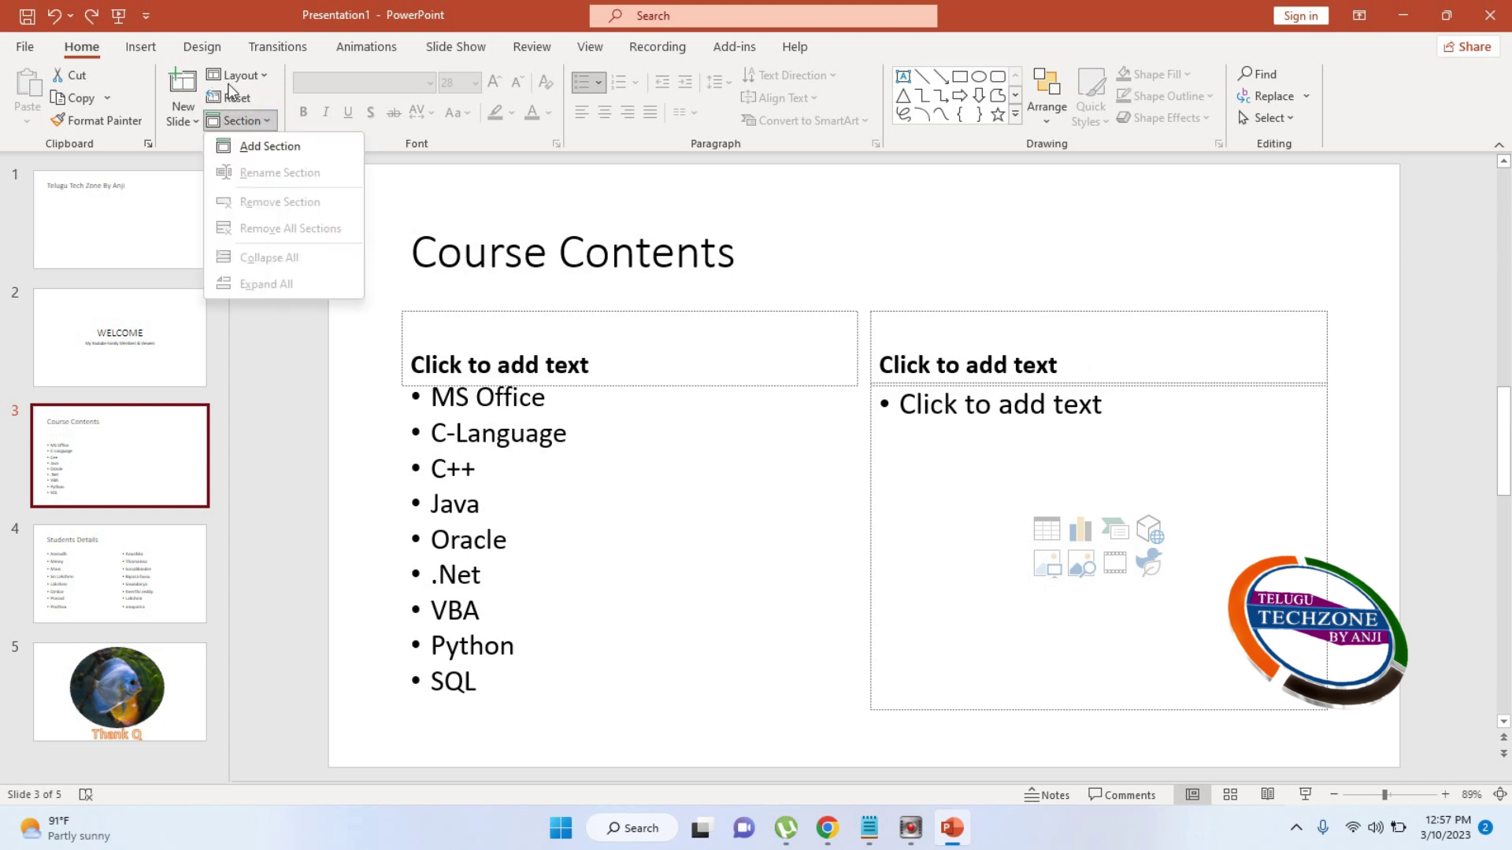
left_click(244, 152)
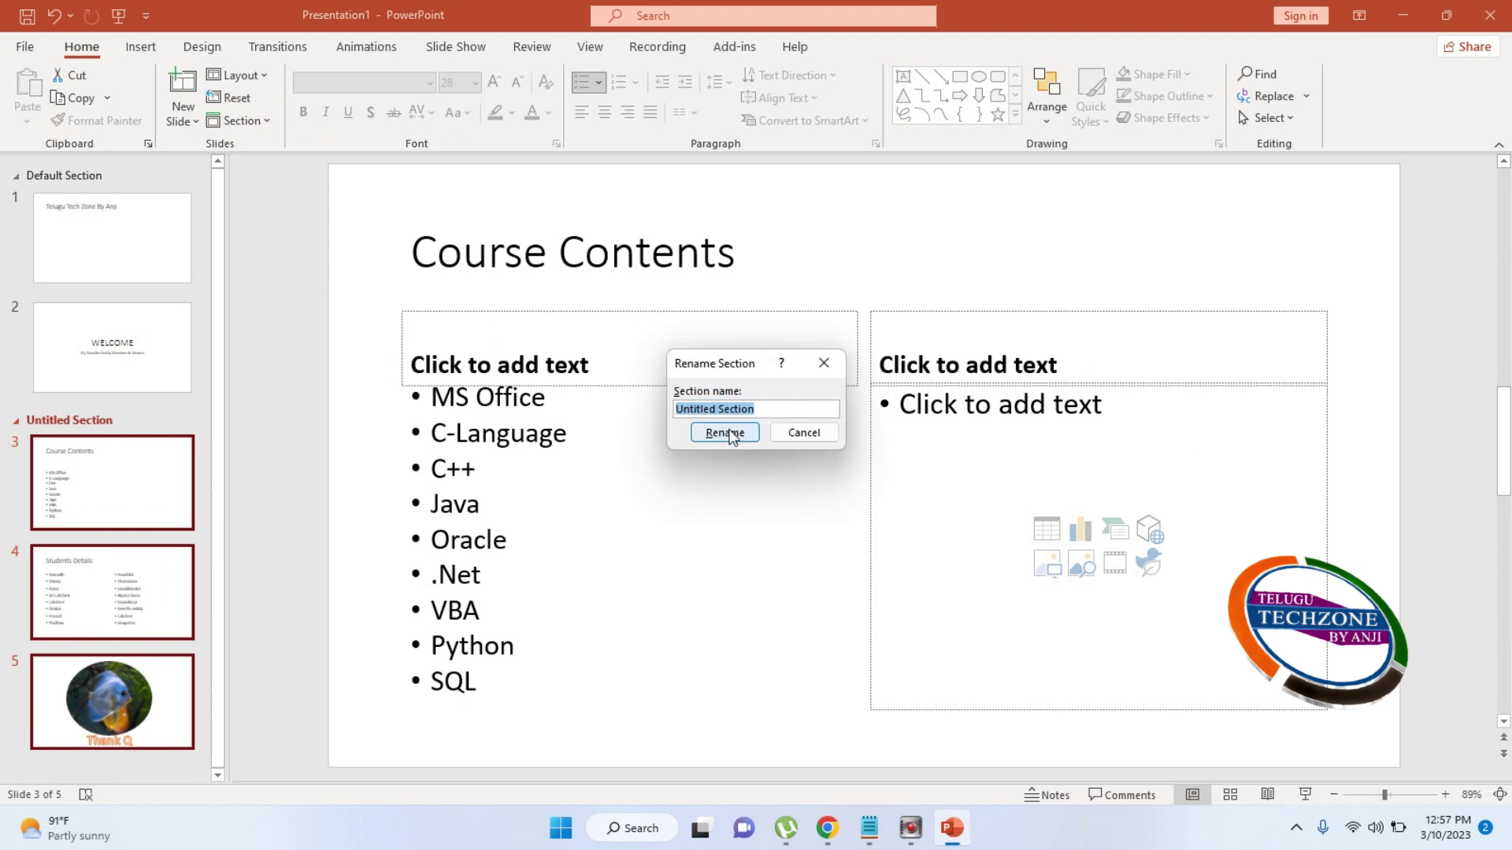
left_click(729, 433)
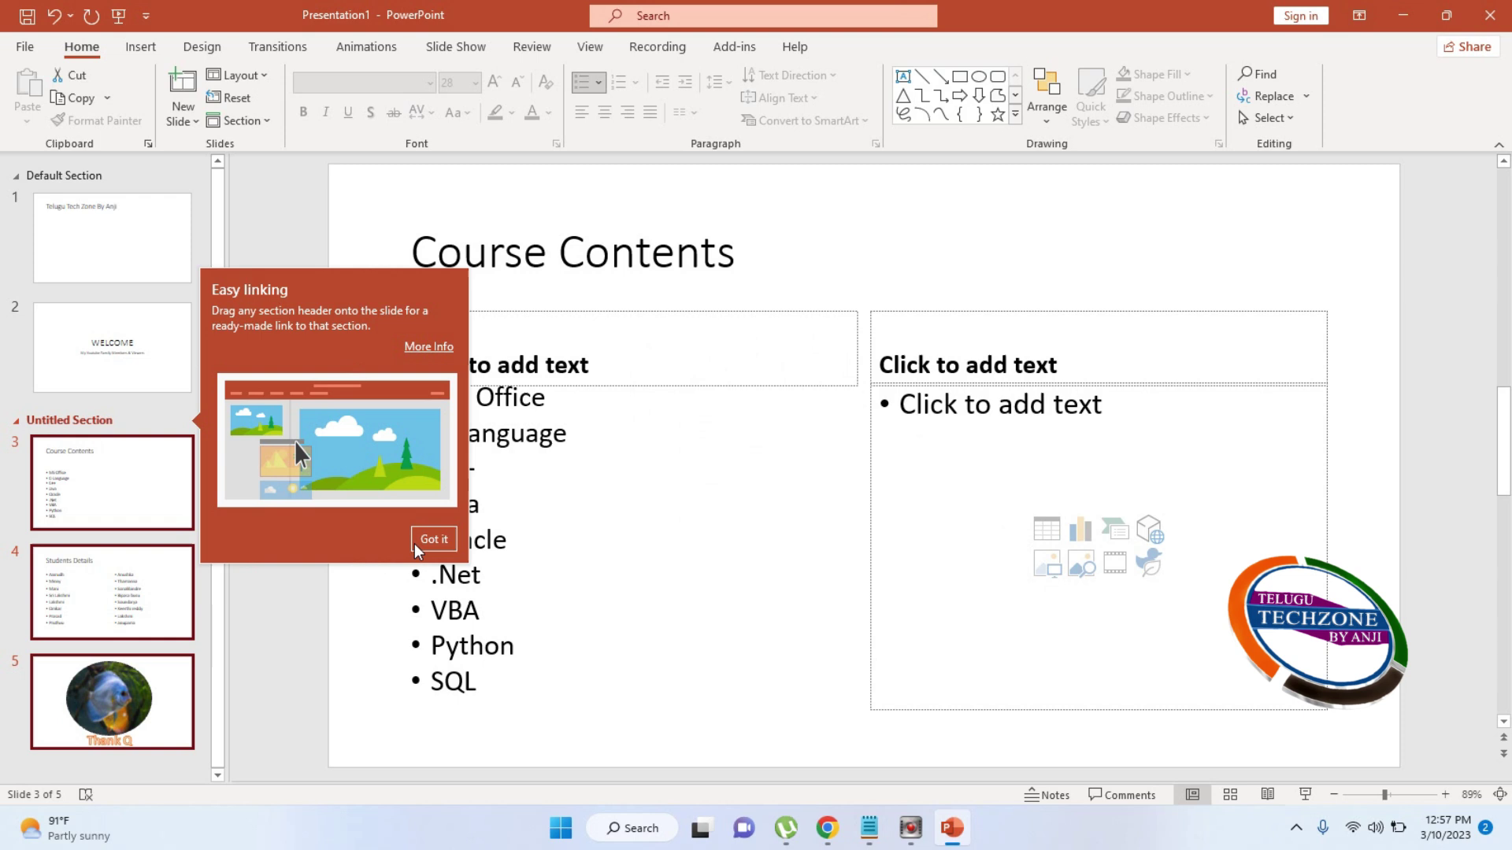
left_click(447, 541)
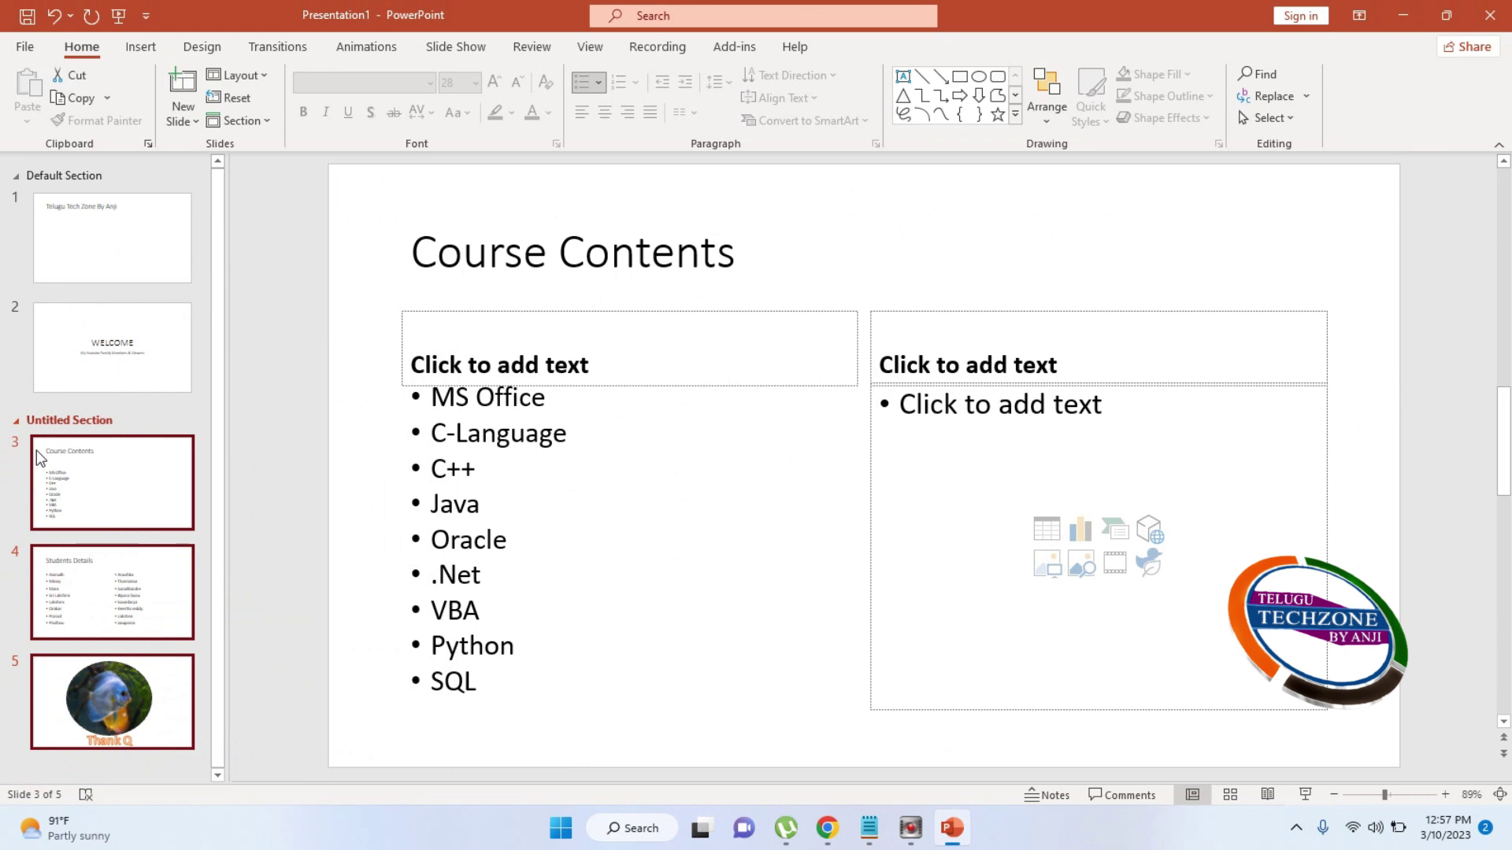
left_click(121, 464)
key("ctrl+z")
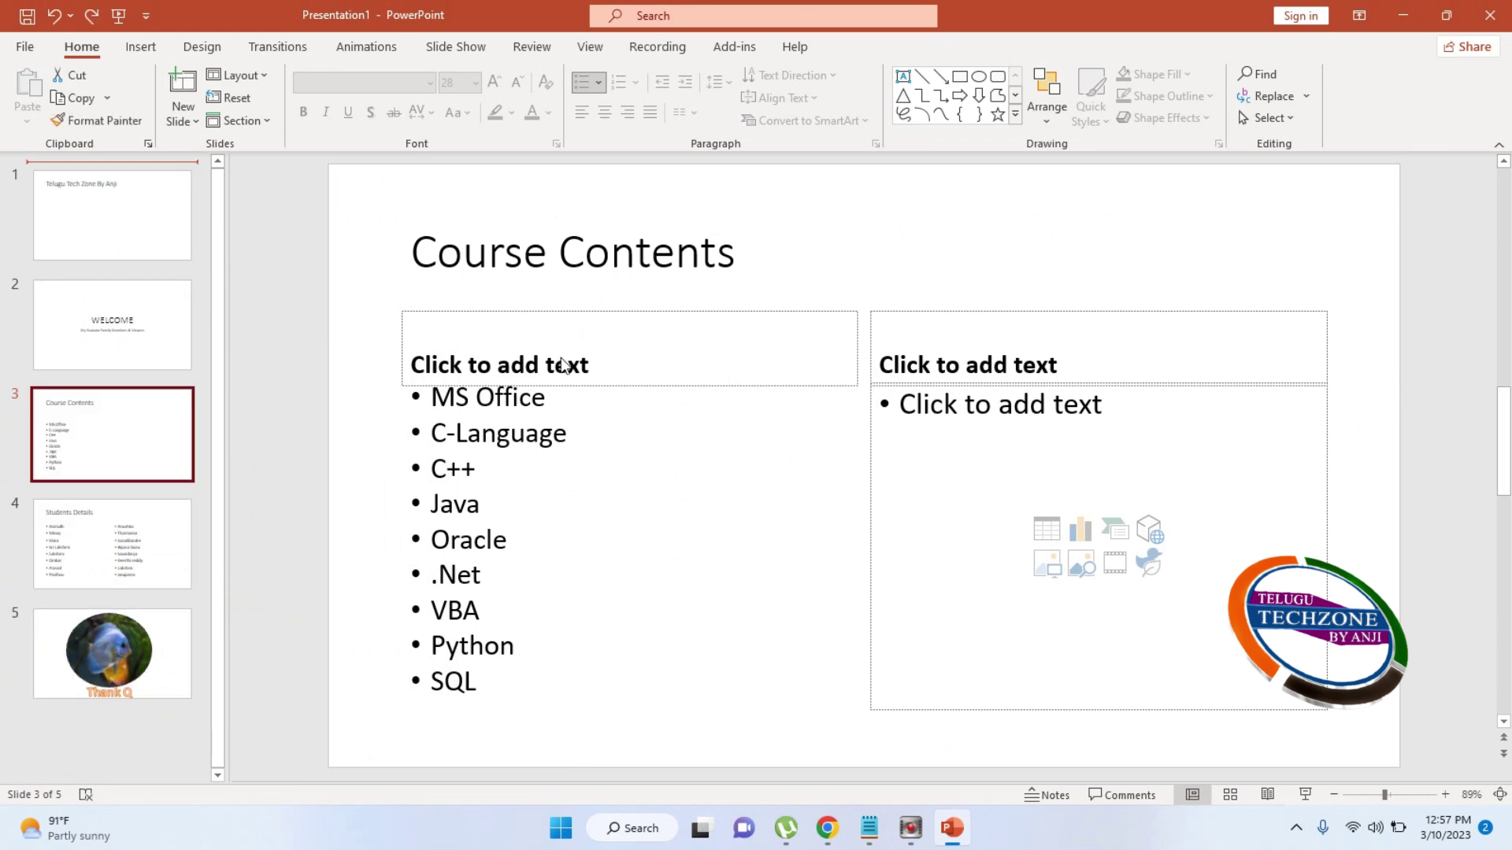
key("ctrl+z")
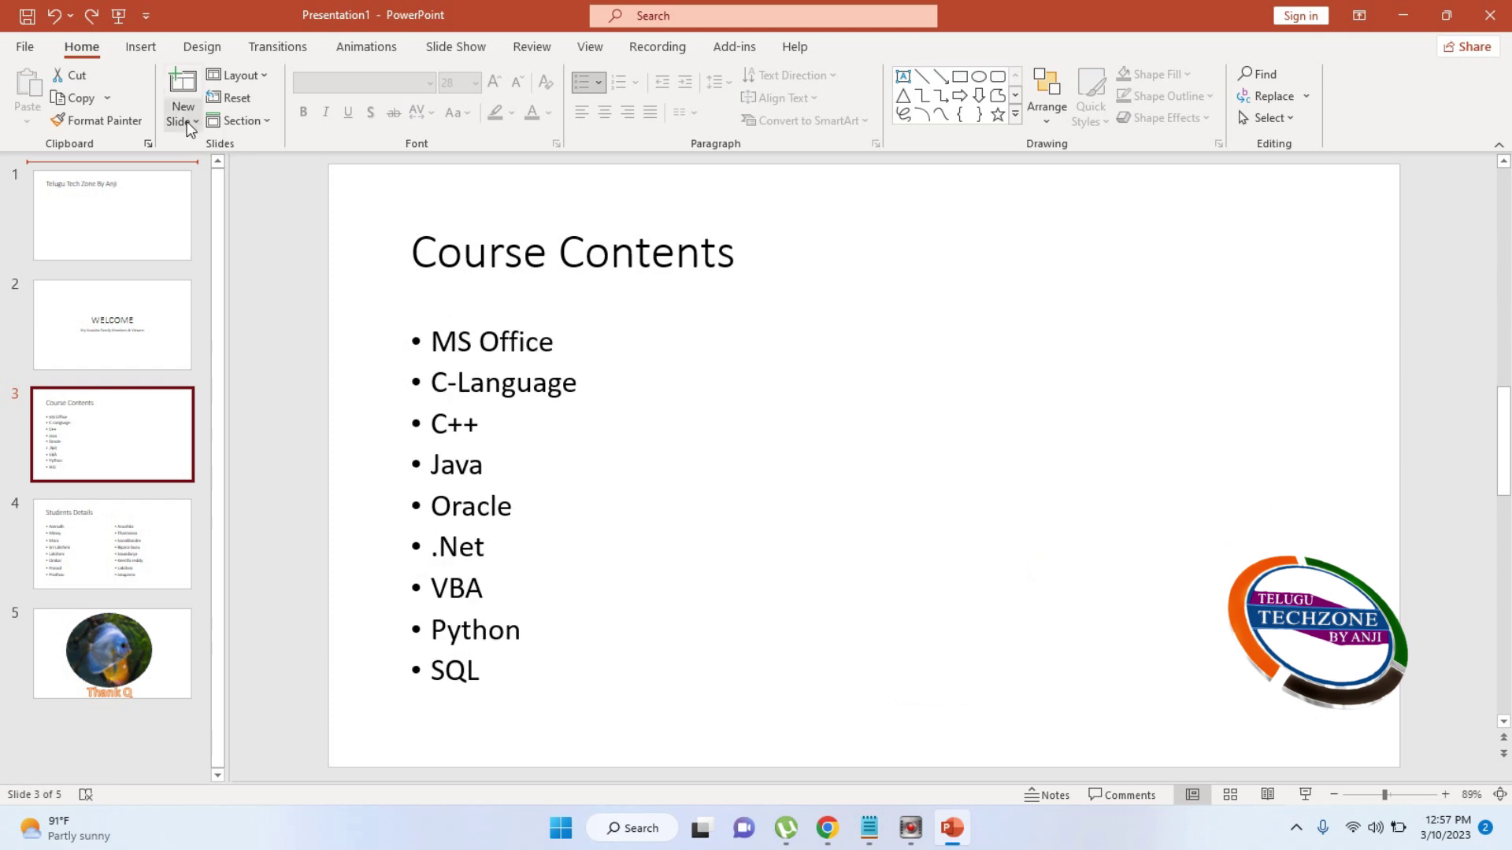
Select the Course Contents title and check highlight colour and text direction options without changing them
left_click(588, 264)
left_click_drag(428, 253, 740, 269)
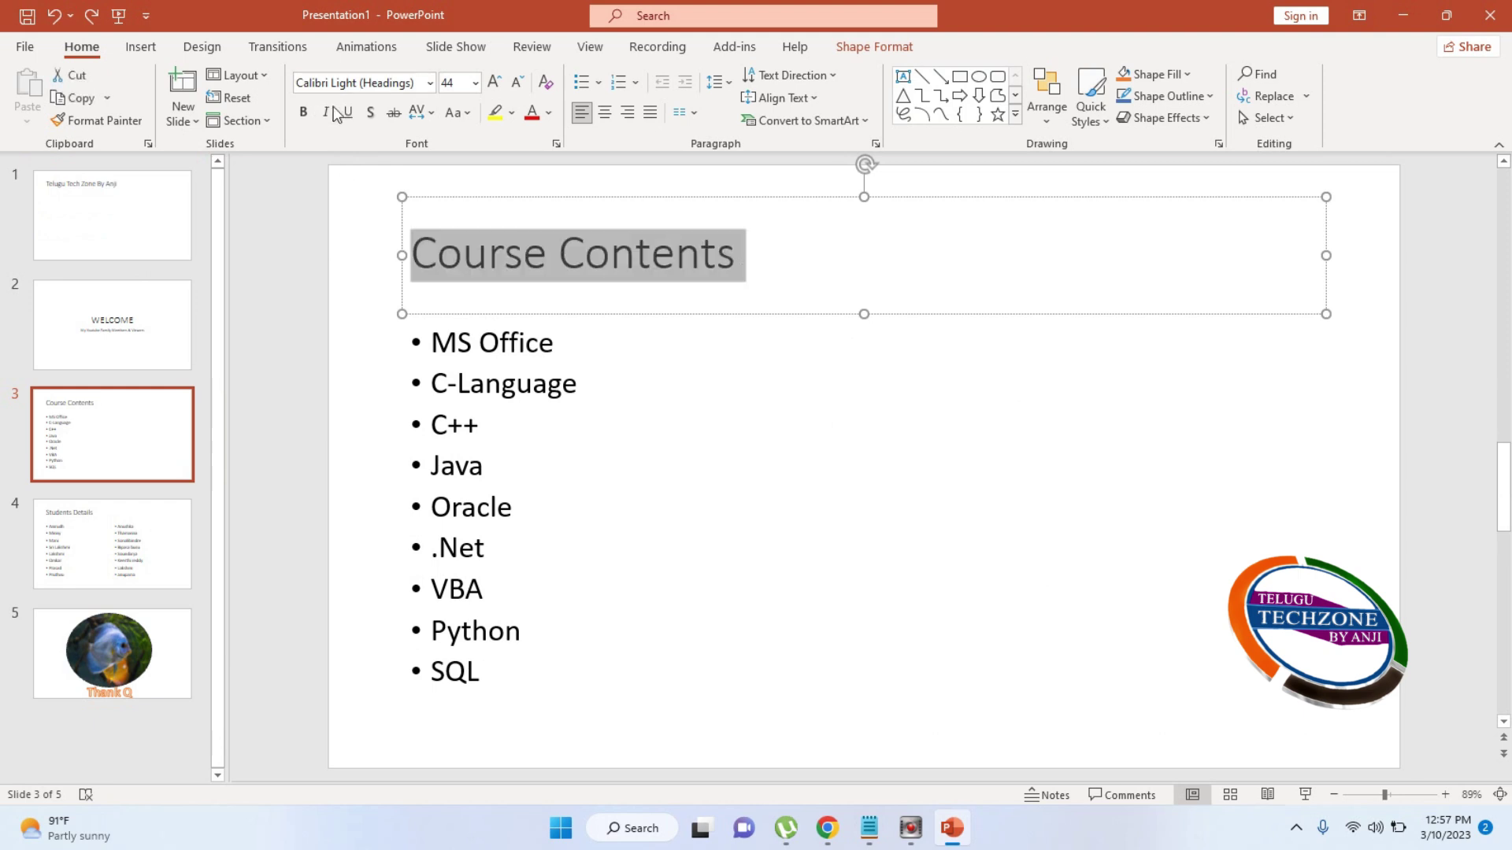
left_click(512, 118)
left_click(512, 118)
left_click(819, 79)
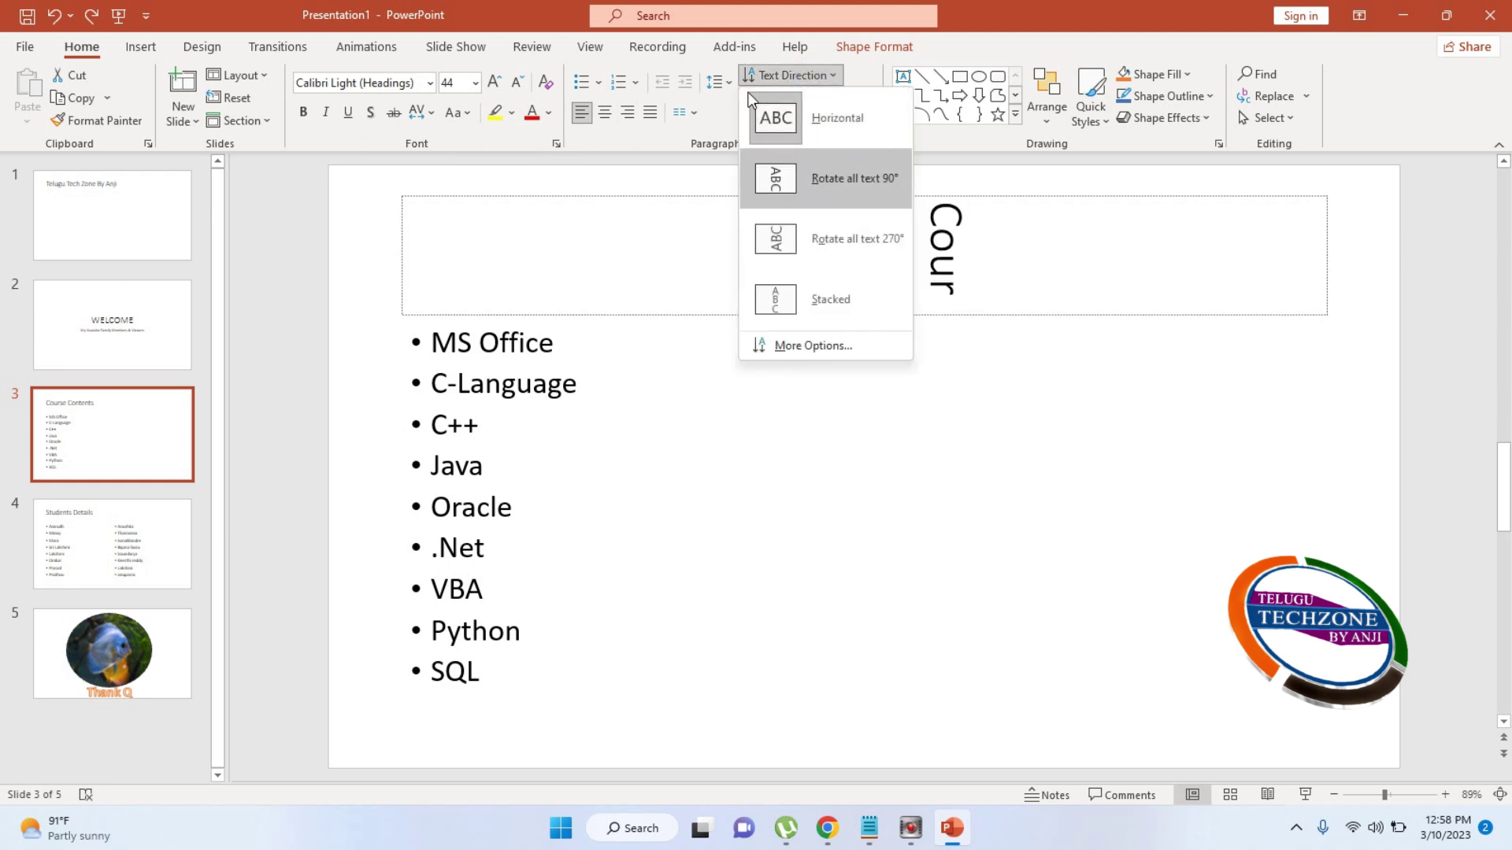
left_click(1104, 49)
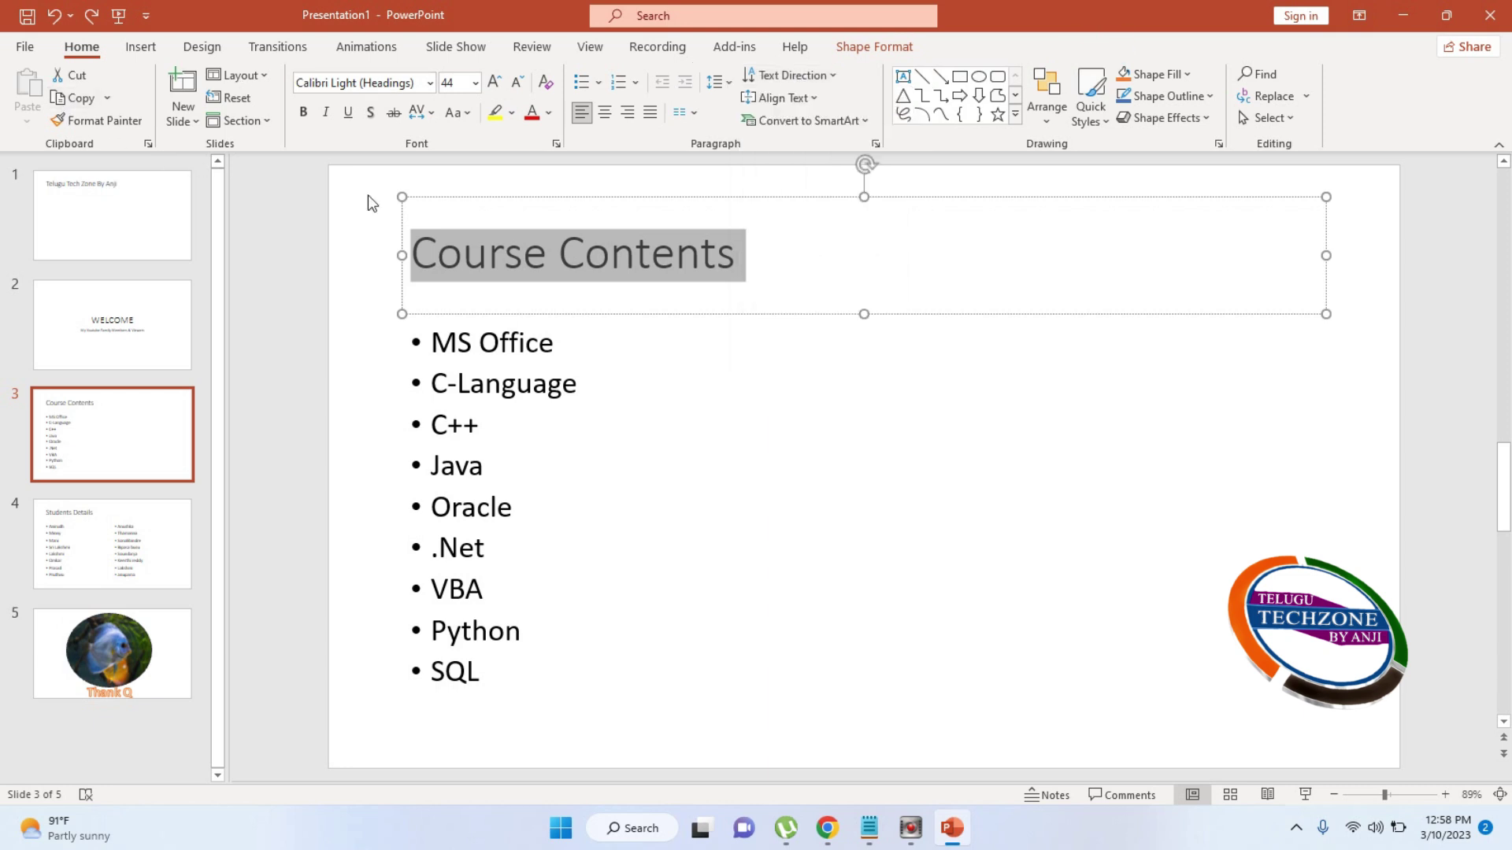
left_click(290, 281)
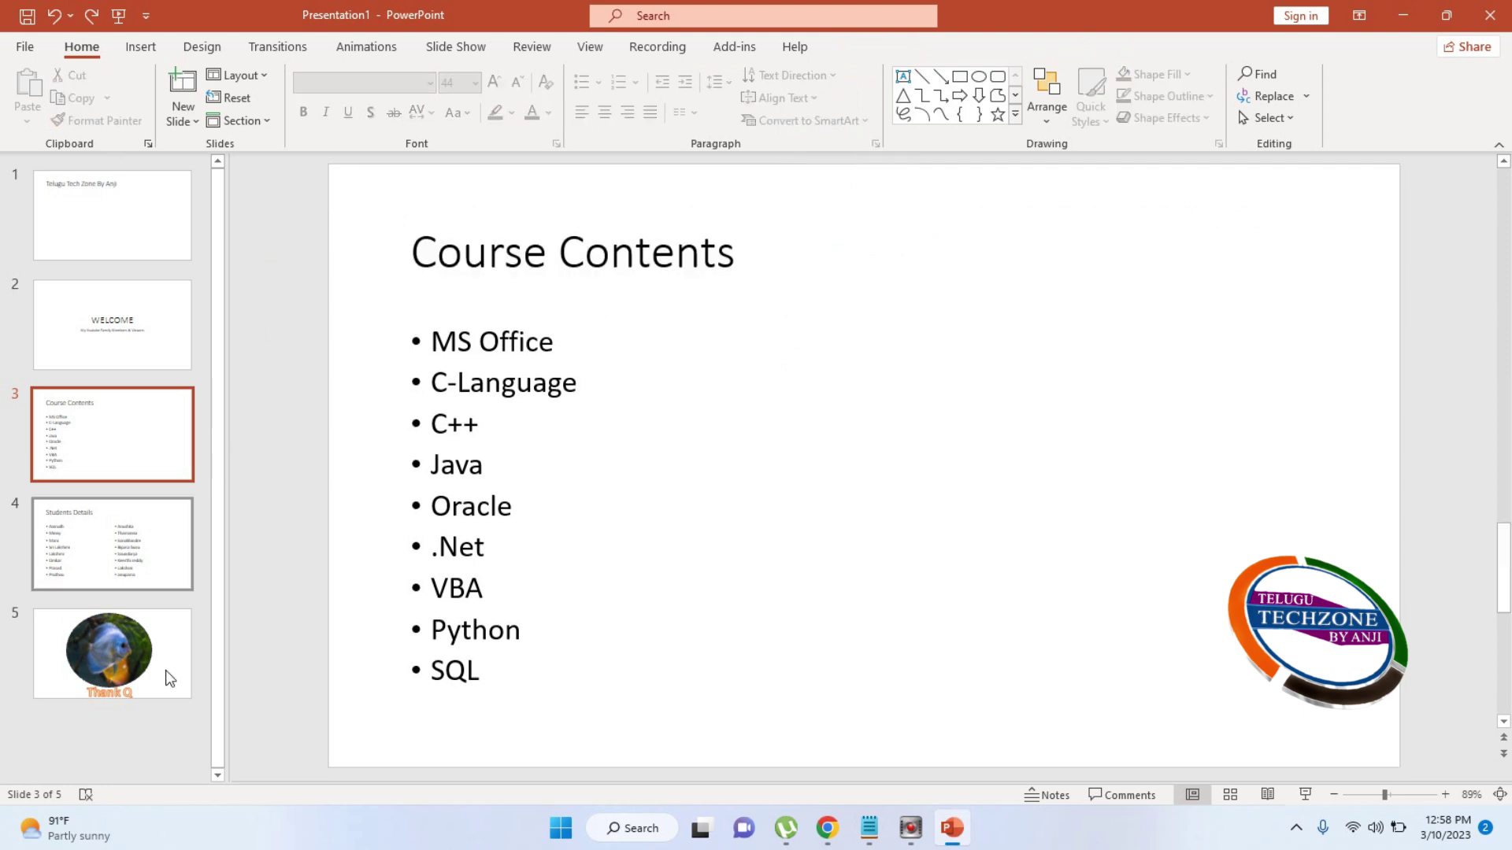
Go from the Thank Q slide to the title slide and dismiss the news and weather panel
left_click(166, 676)
left_click(250, 498)
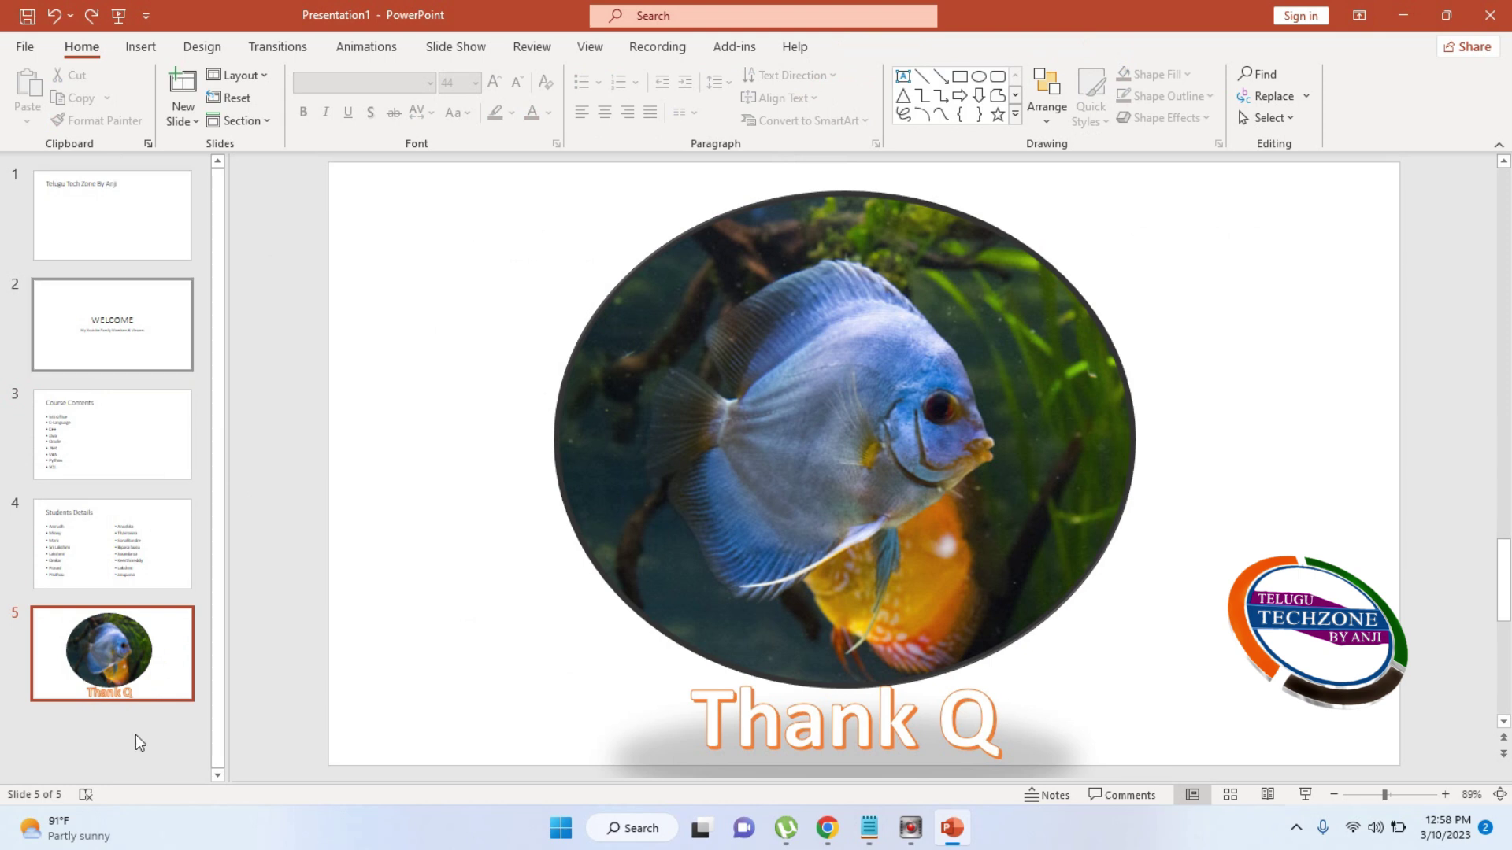
left_click(135, 239)
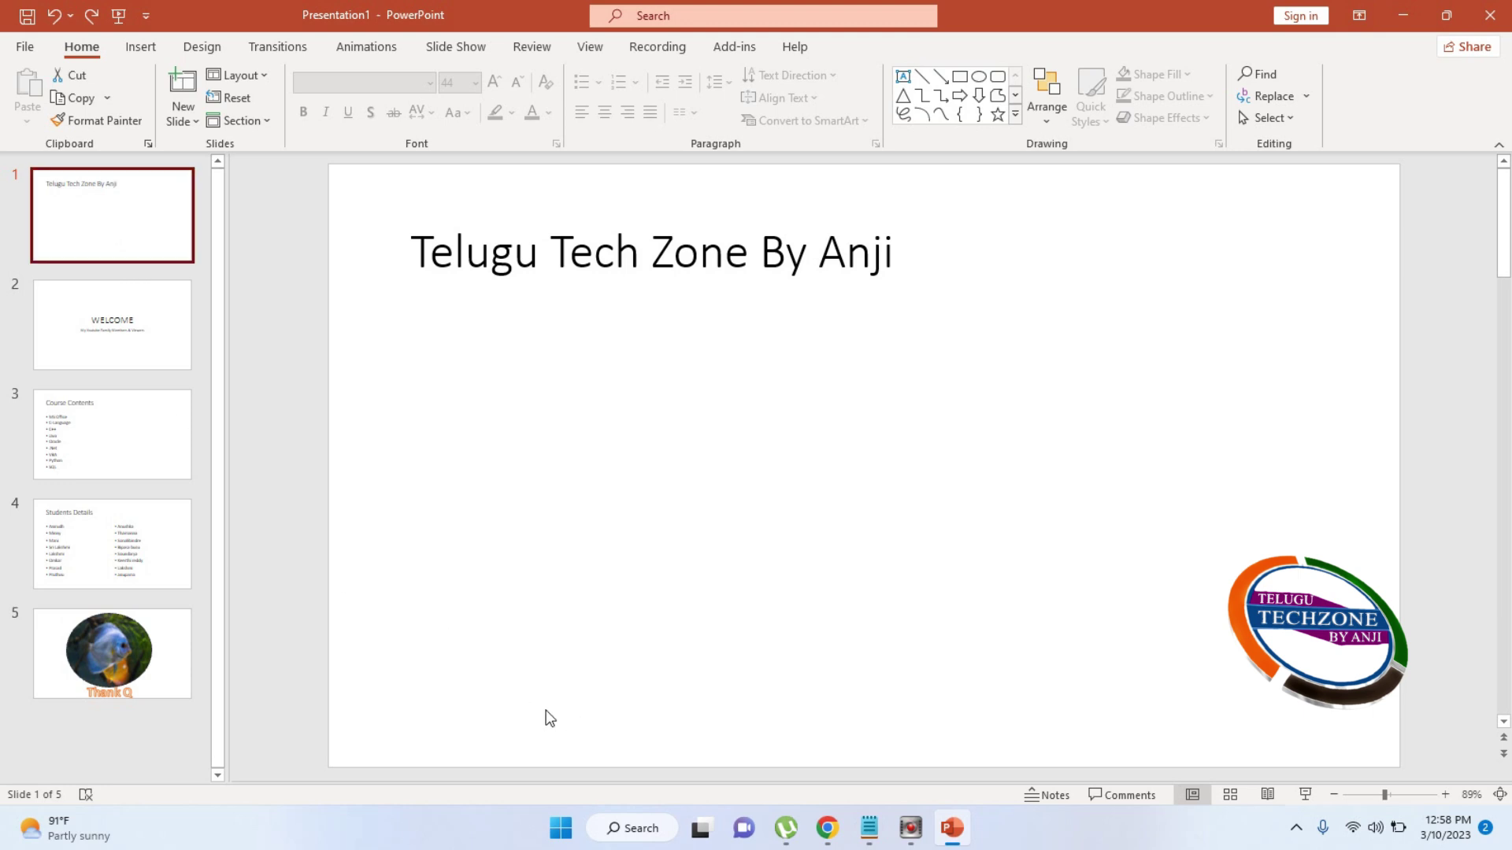
mouse_move(40, 823)
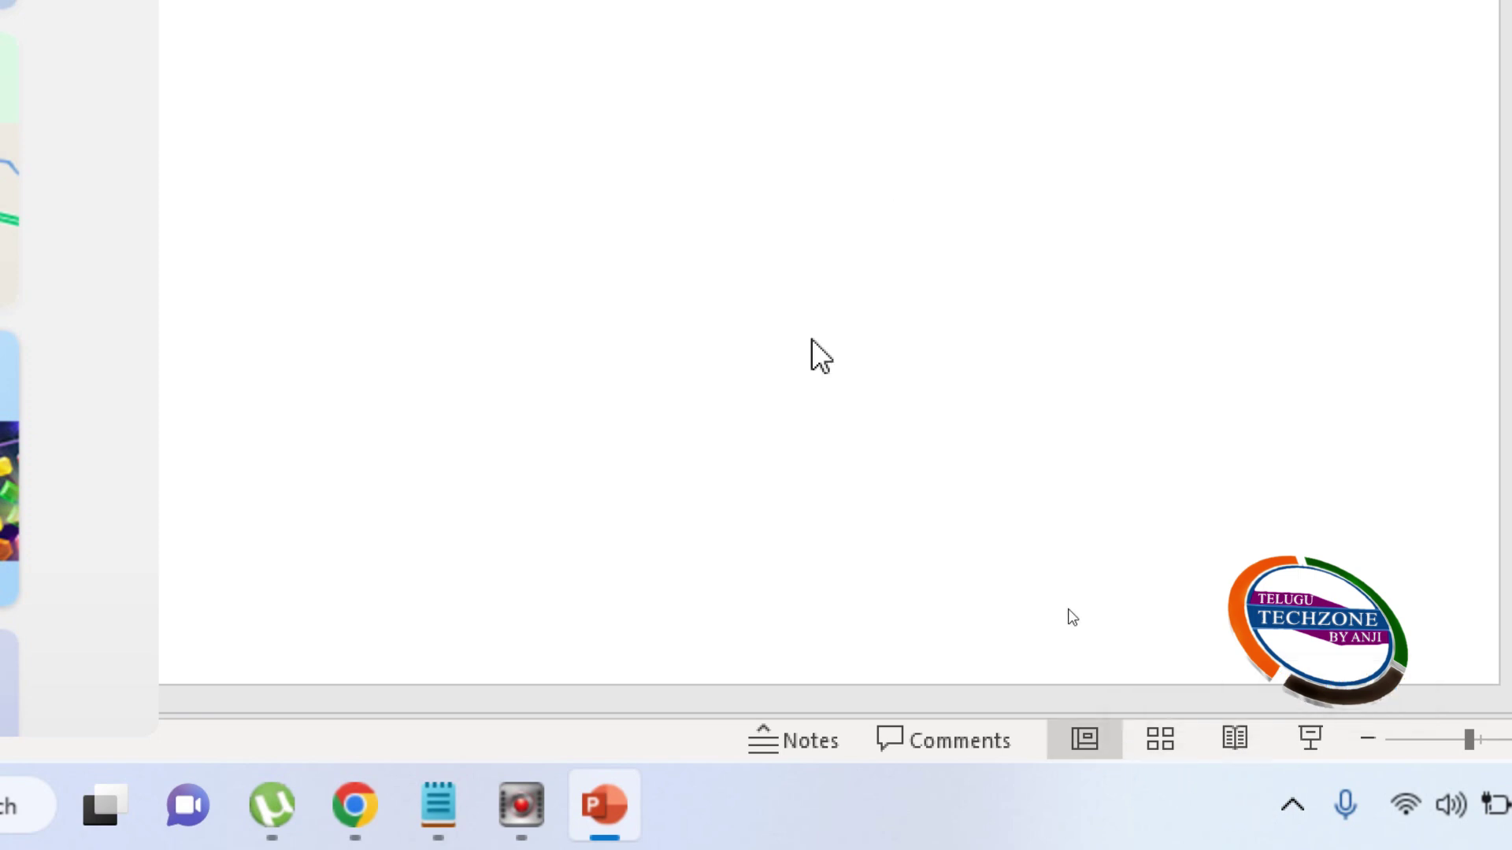
key("super+w")
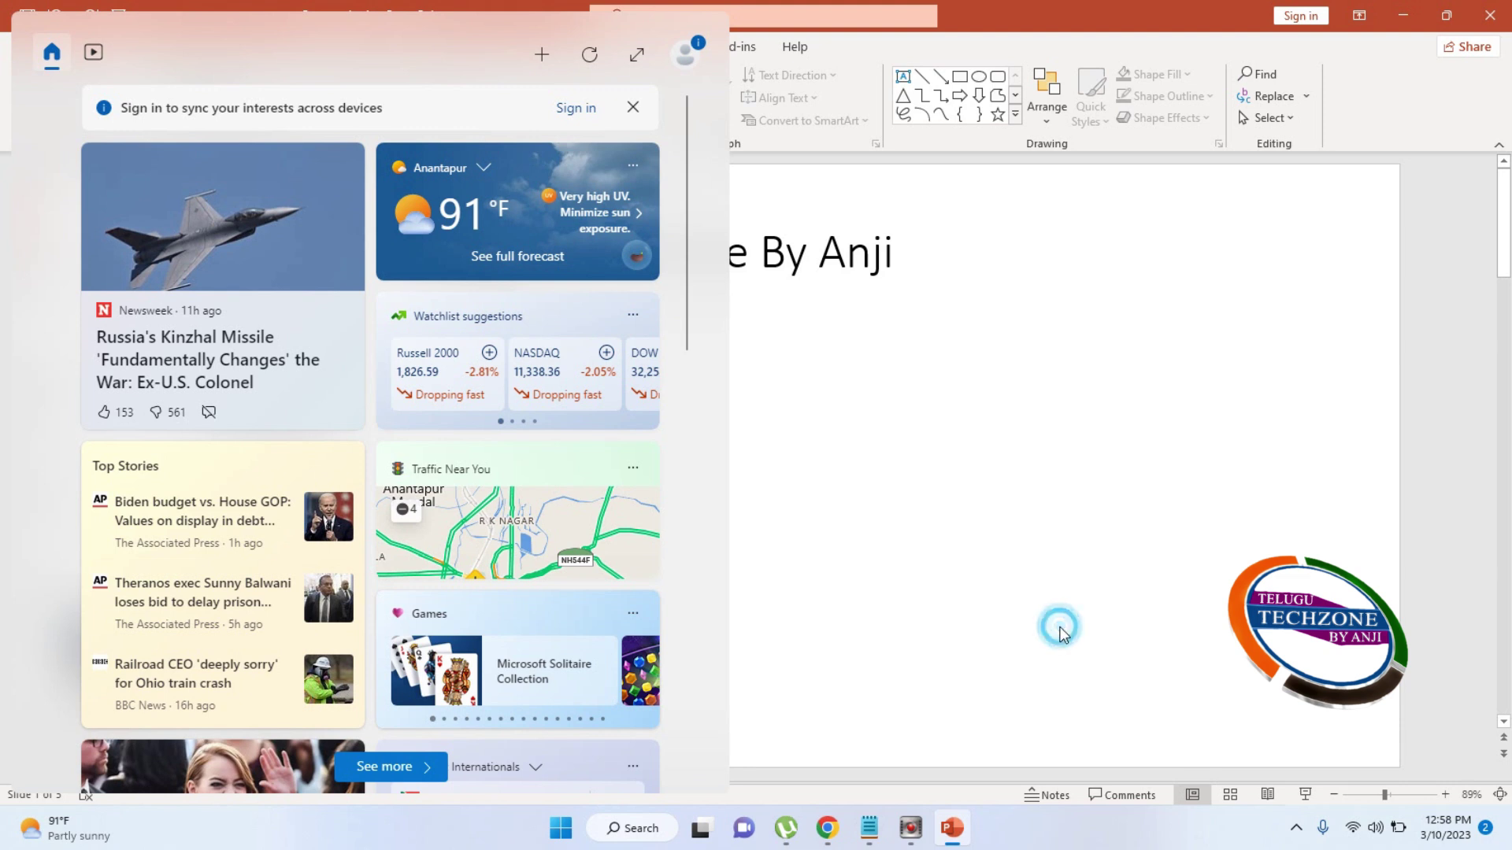
left_click(785, 475)
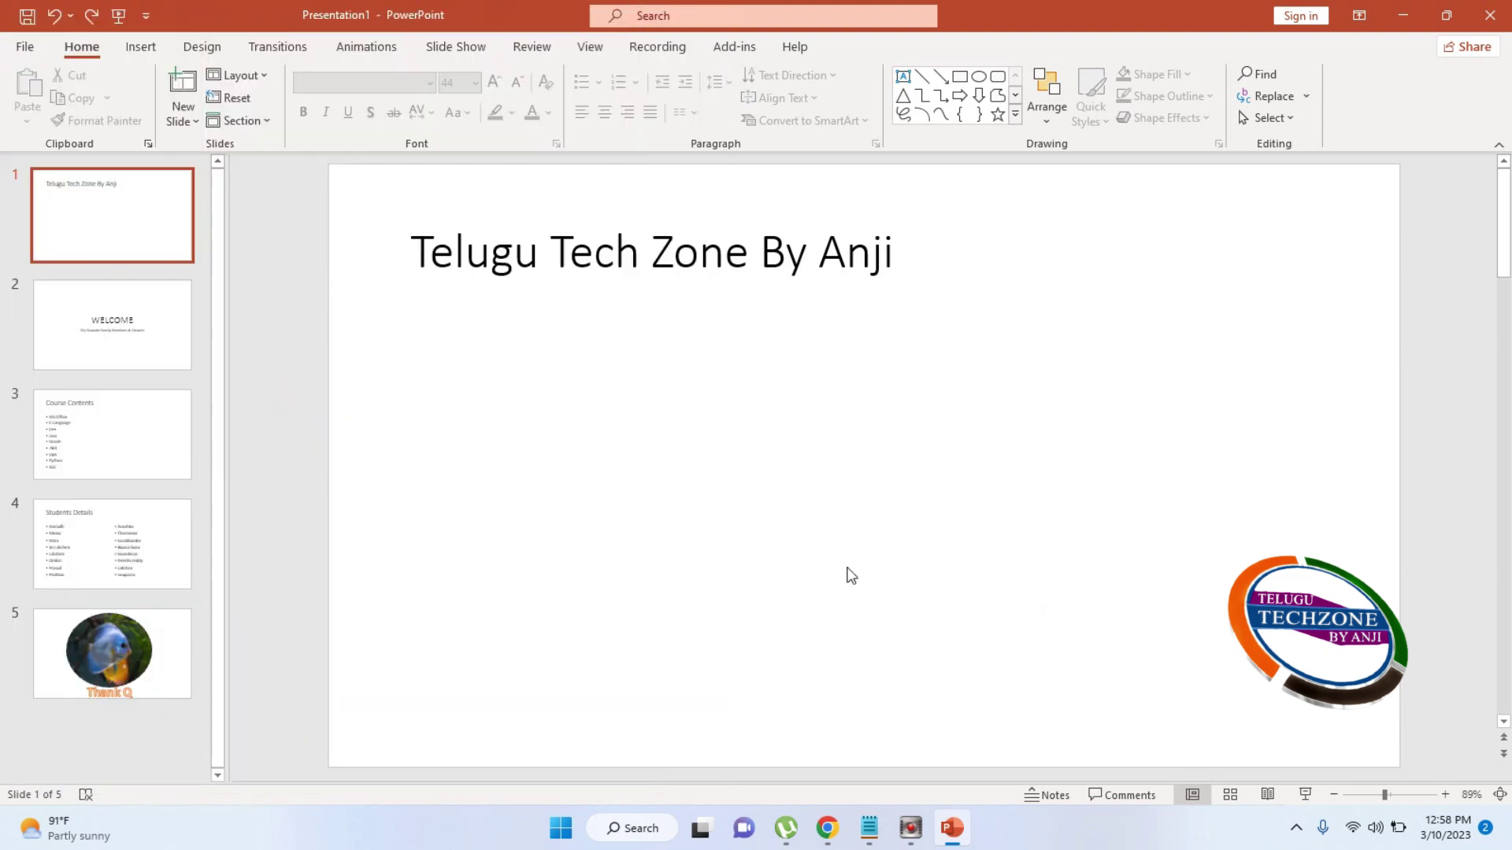
Show the Notes pane under the title slide and leave it empty
left_click(1052, 797)
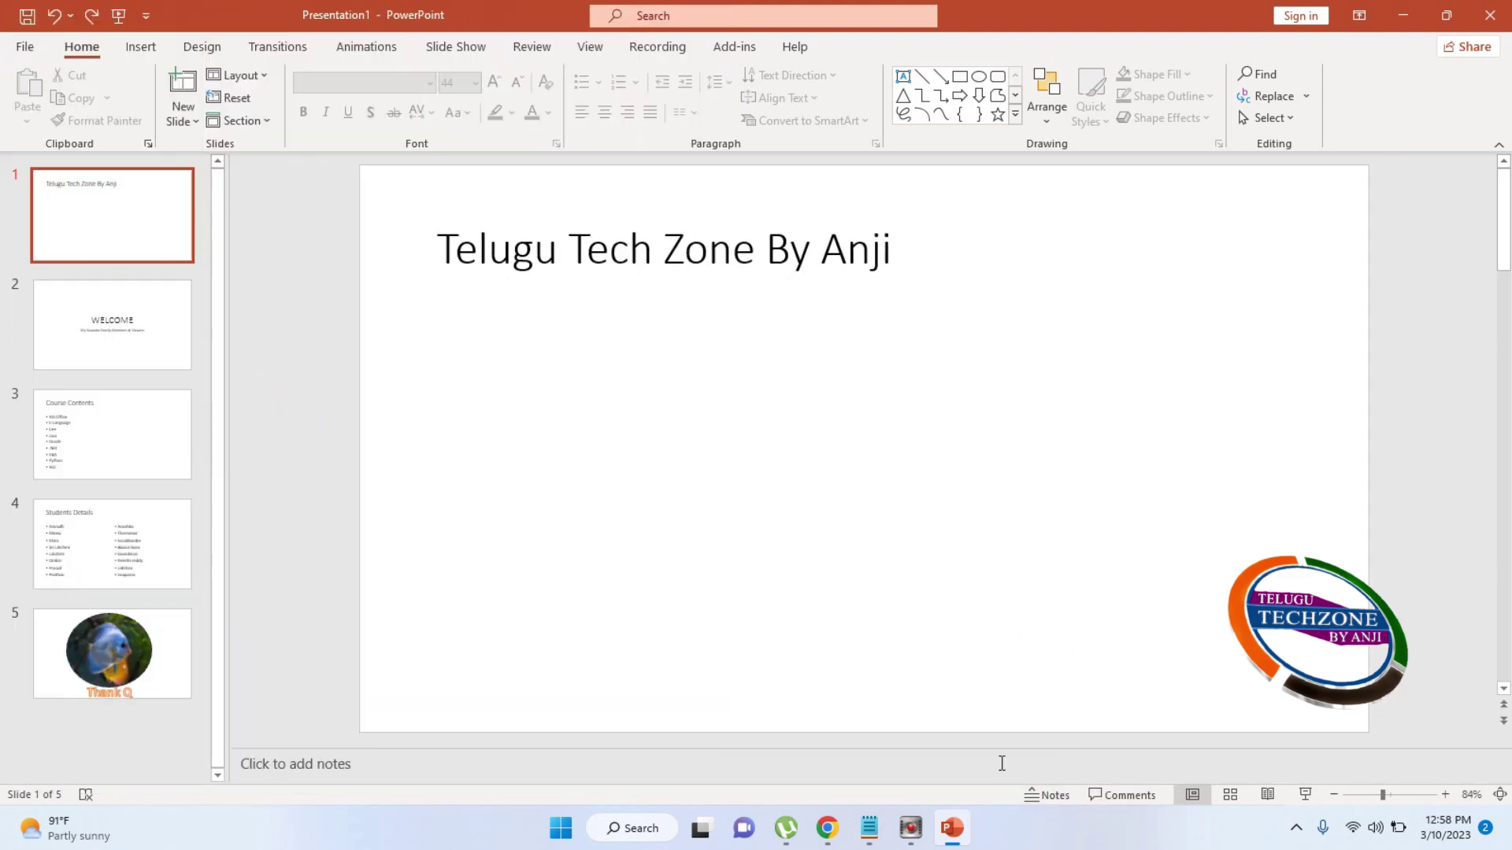
left_click(311, 755)
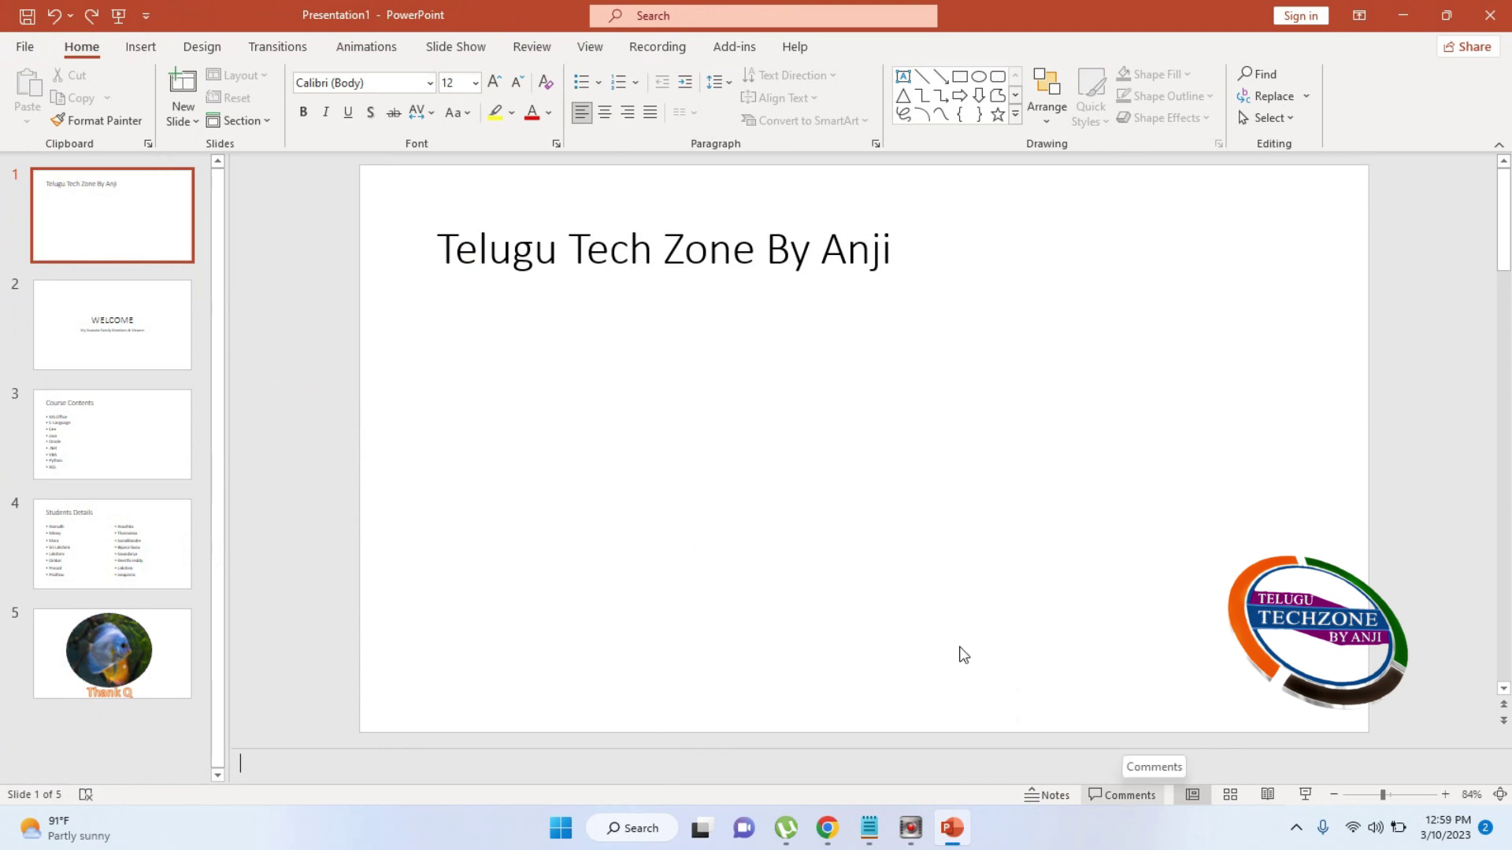
left_click(674, 375)
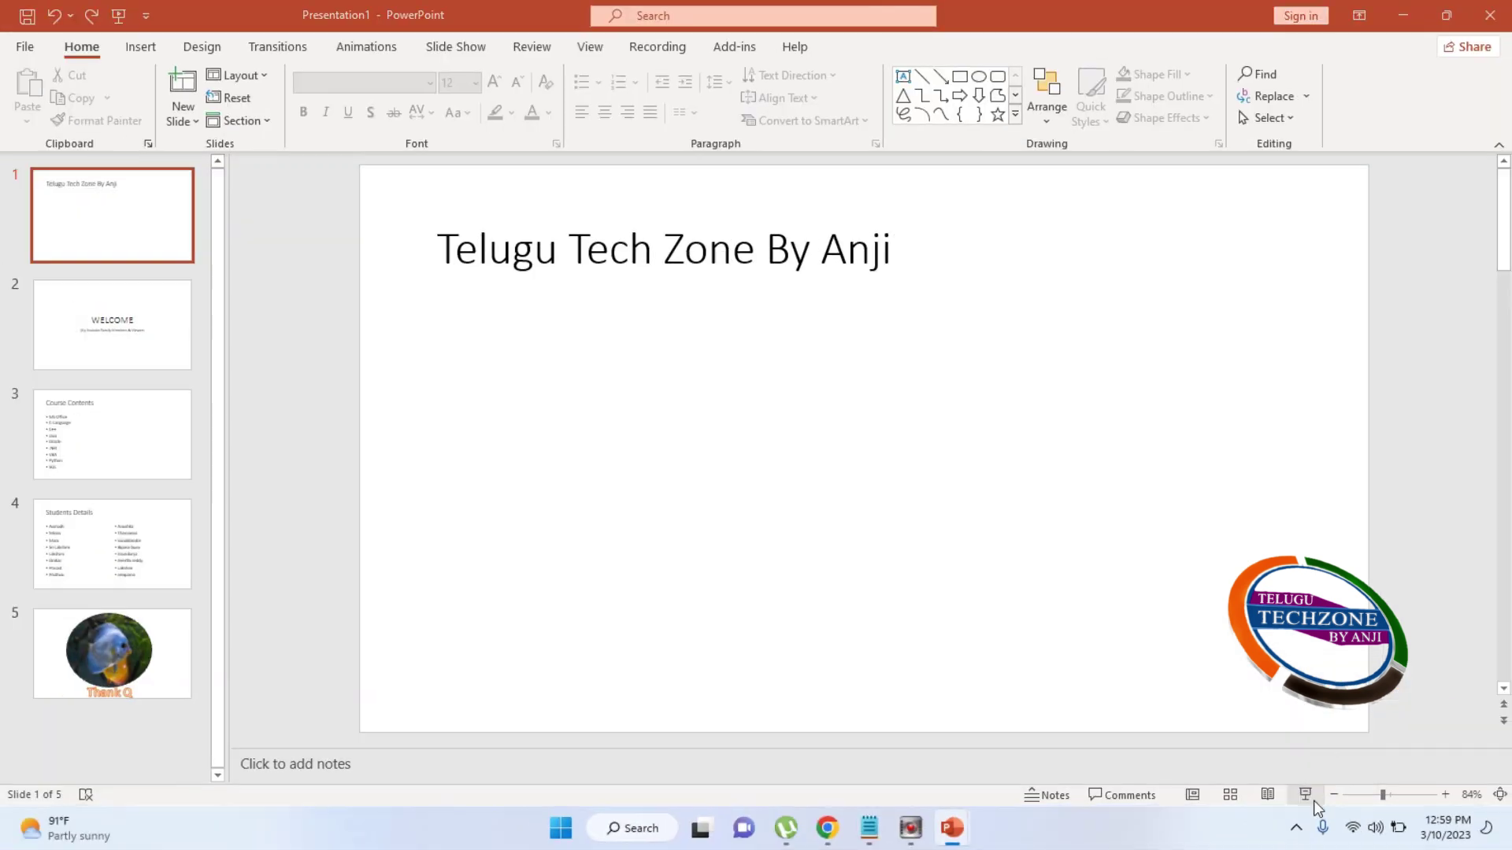
Play the slide show from the title slide through Thank Q to the end screen and exit
left_click(1312, 800)
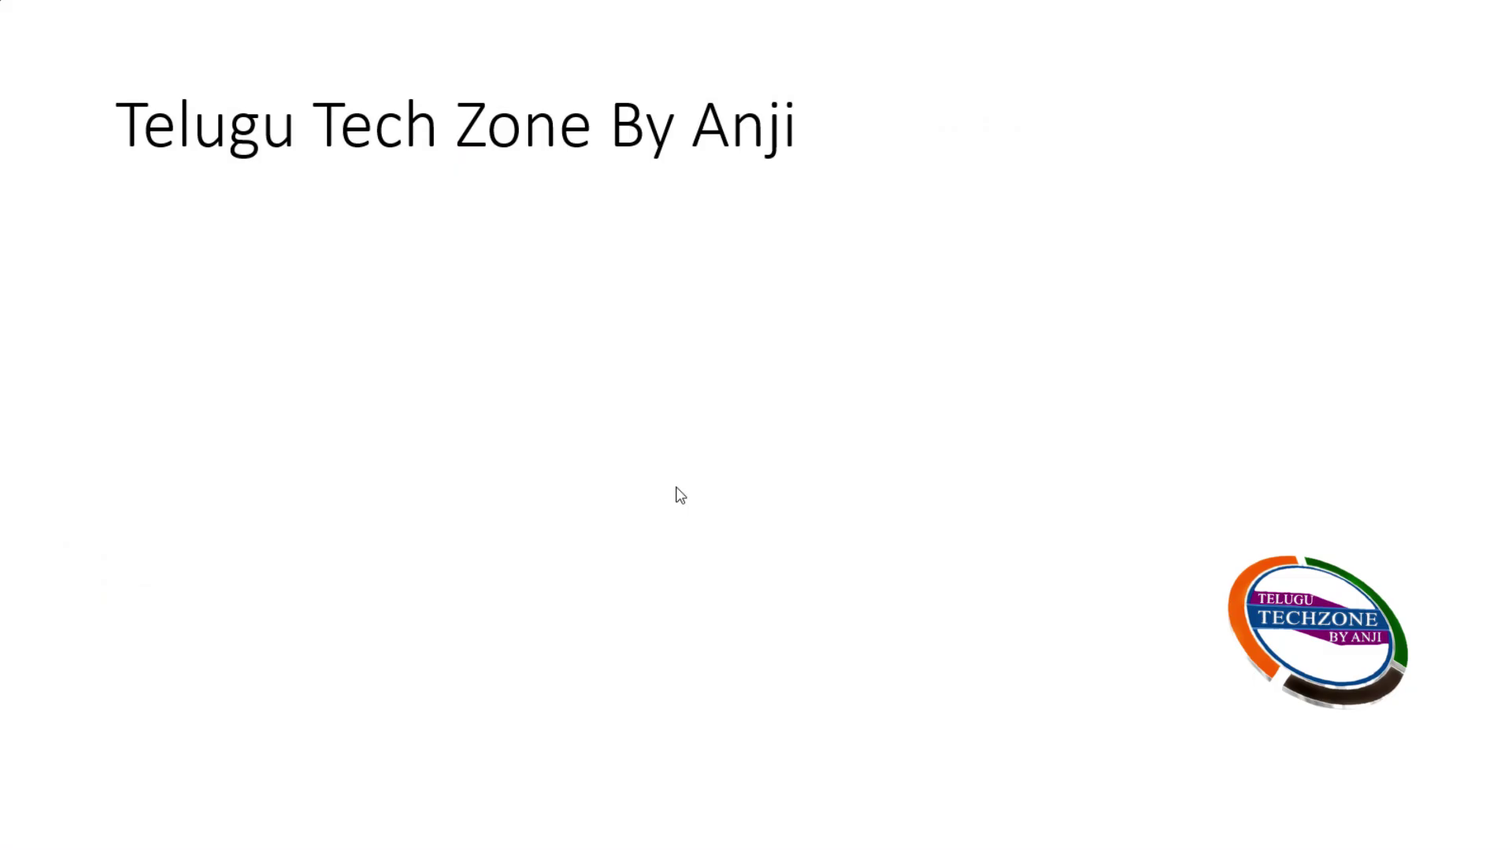
left_click(781, 424)
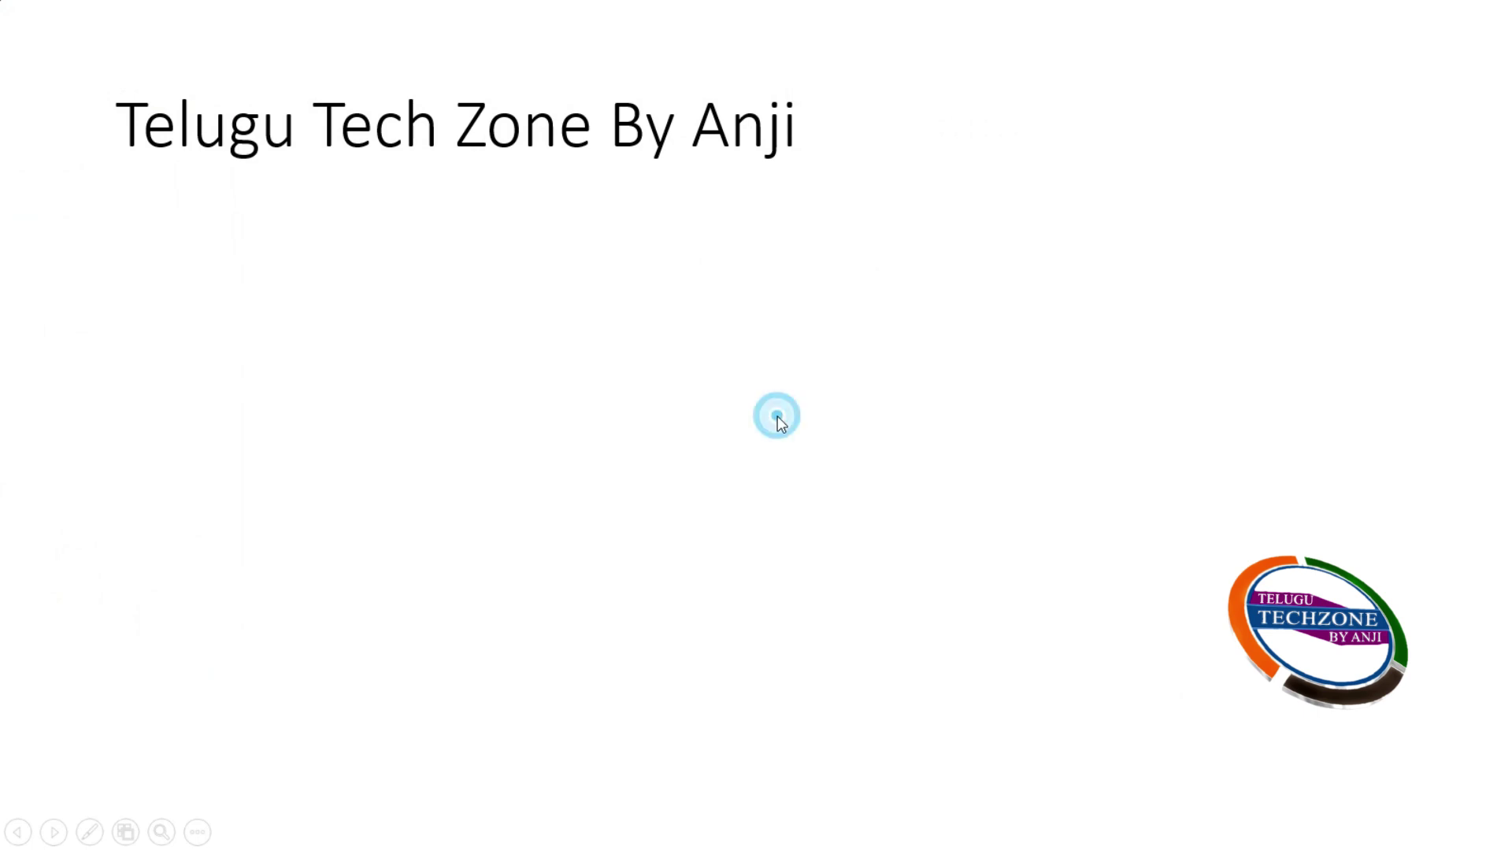
left_click(1052, 361)
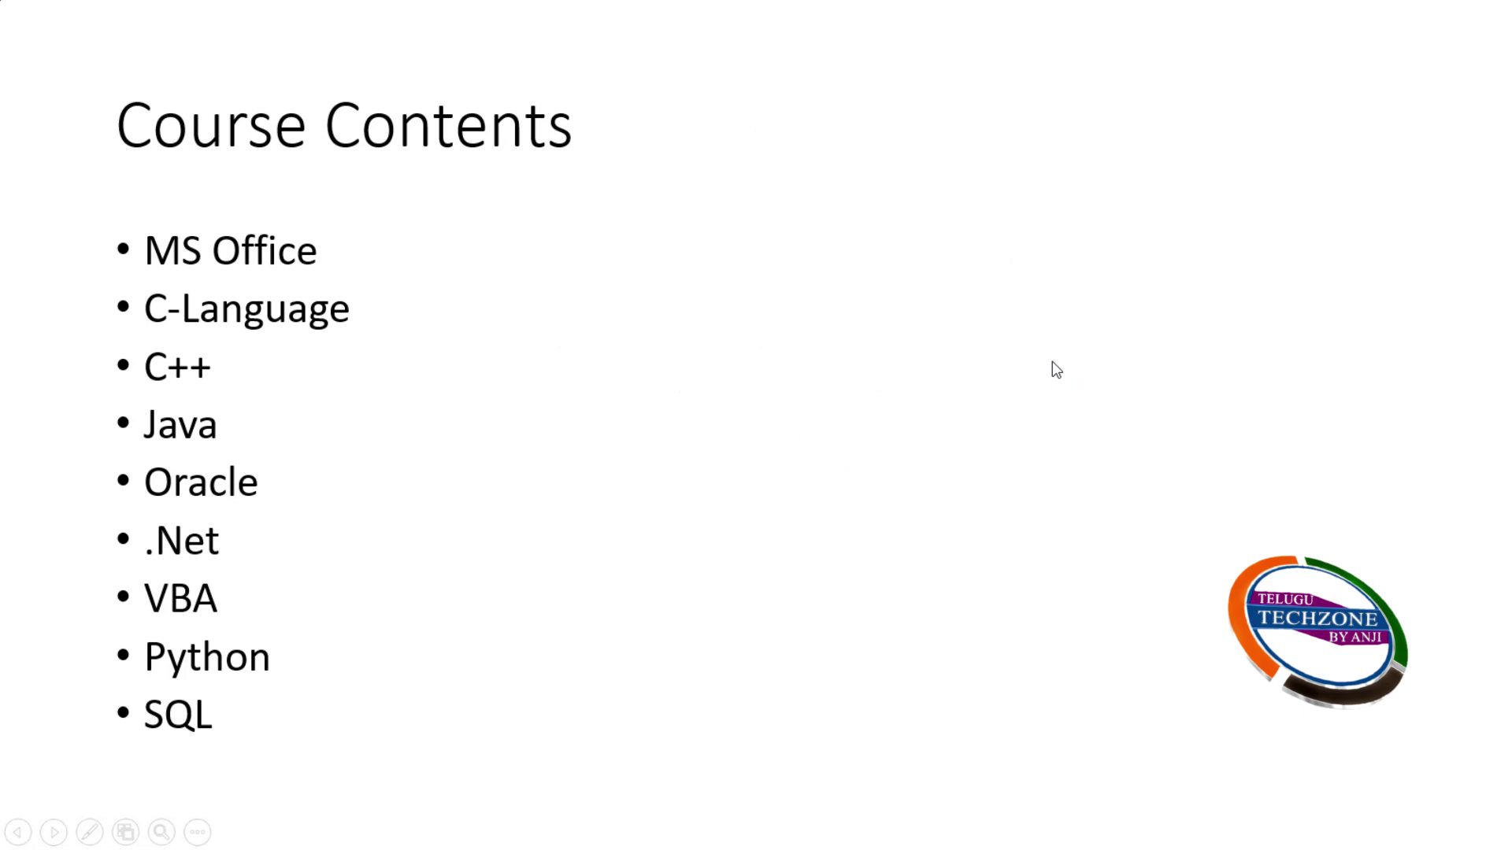
left_click(1053, 363)
left_click(1056, 370)
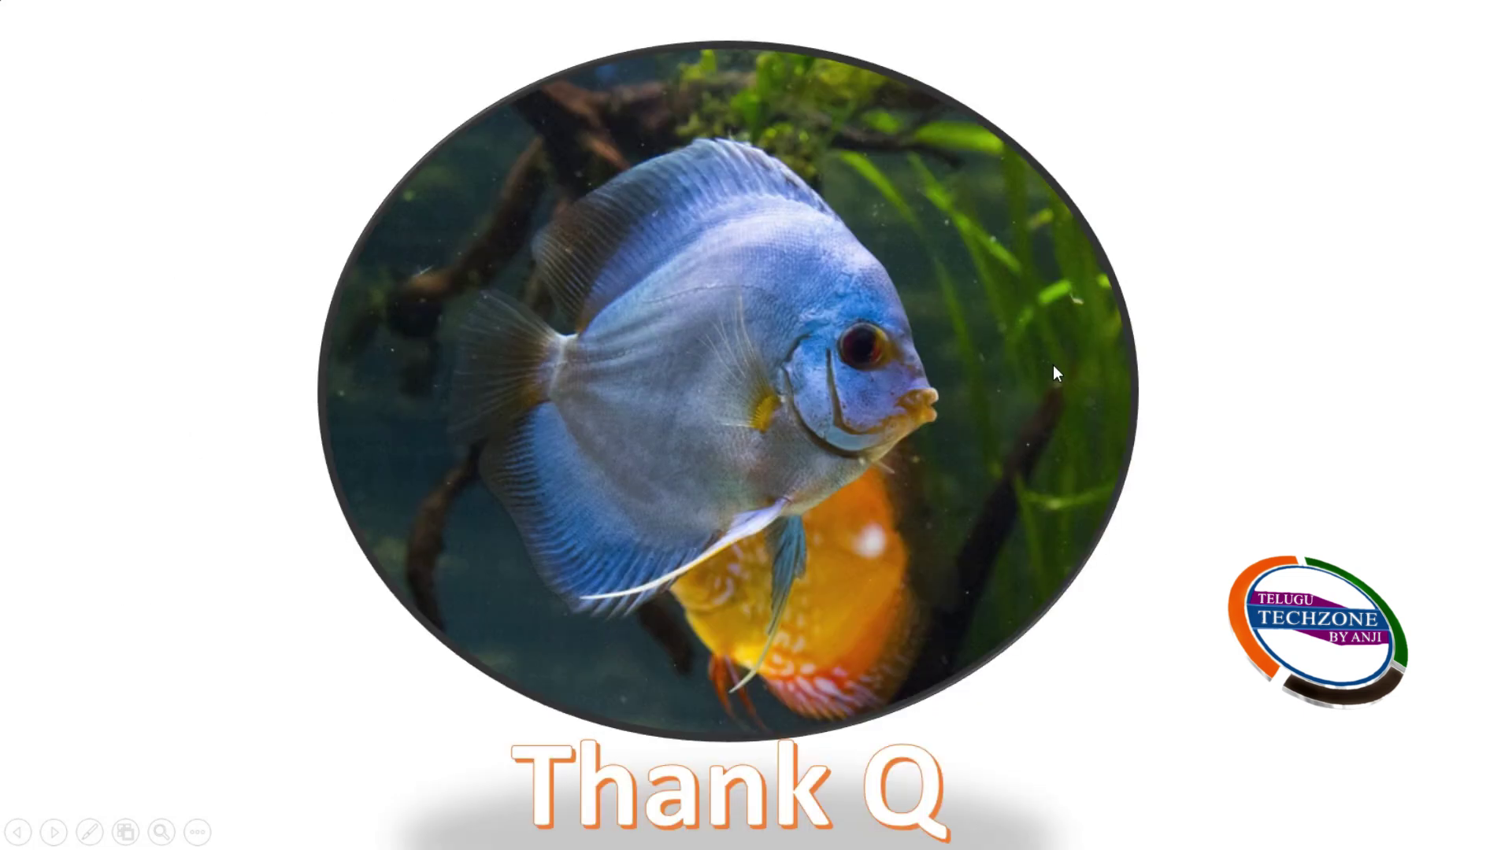
left_click(1144, 366)
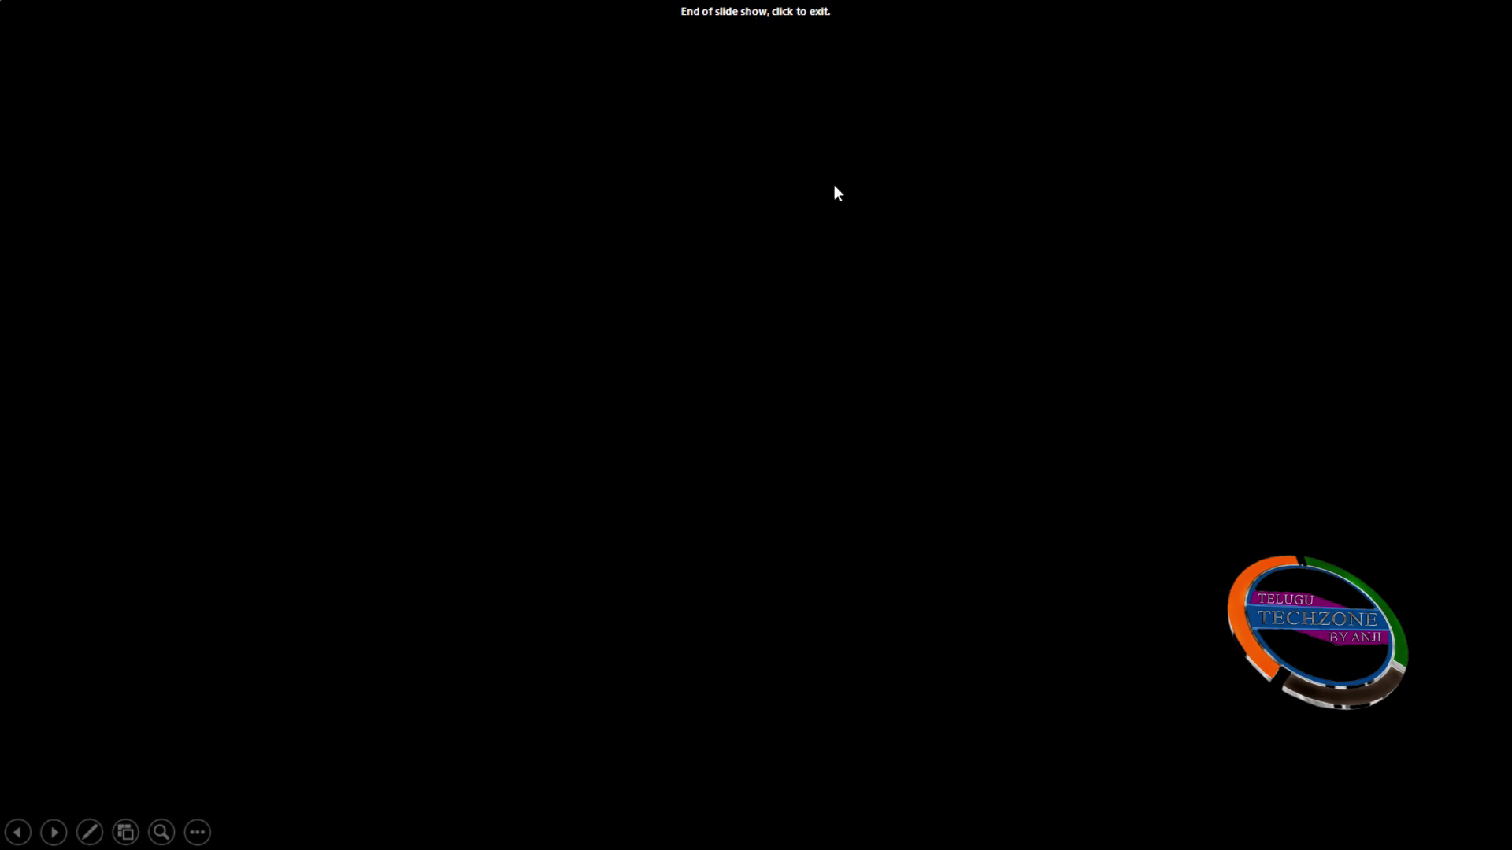
left_click(935, 412)
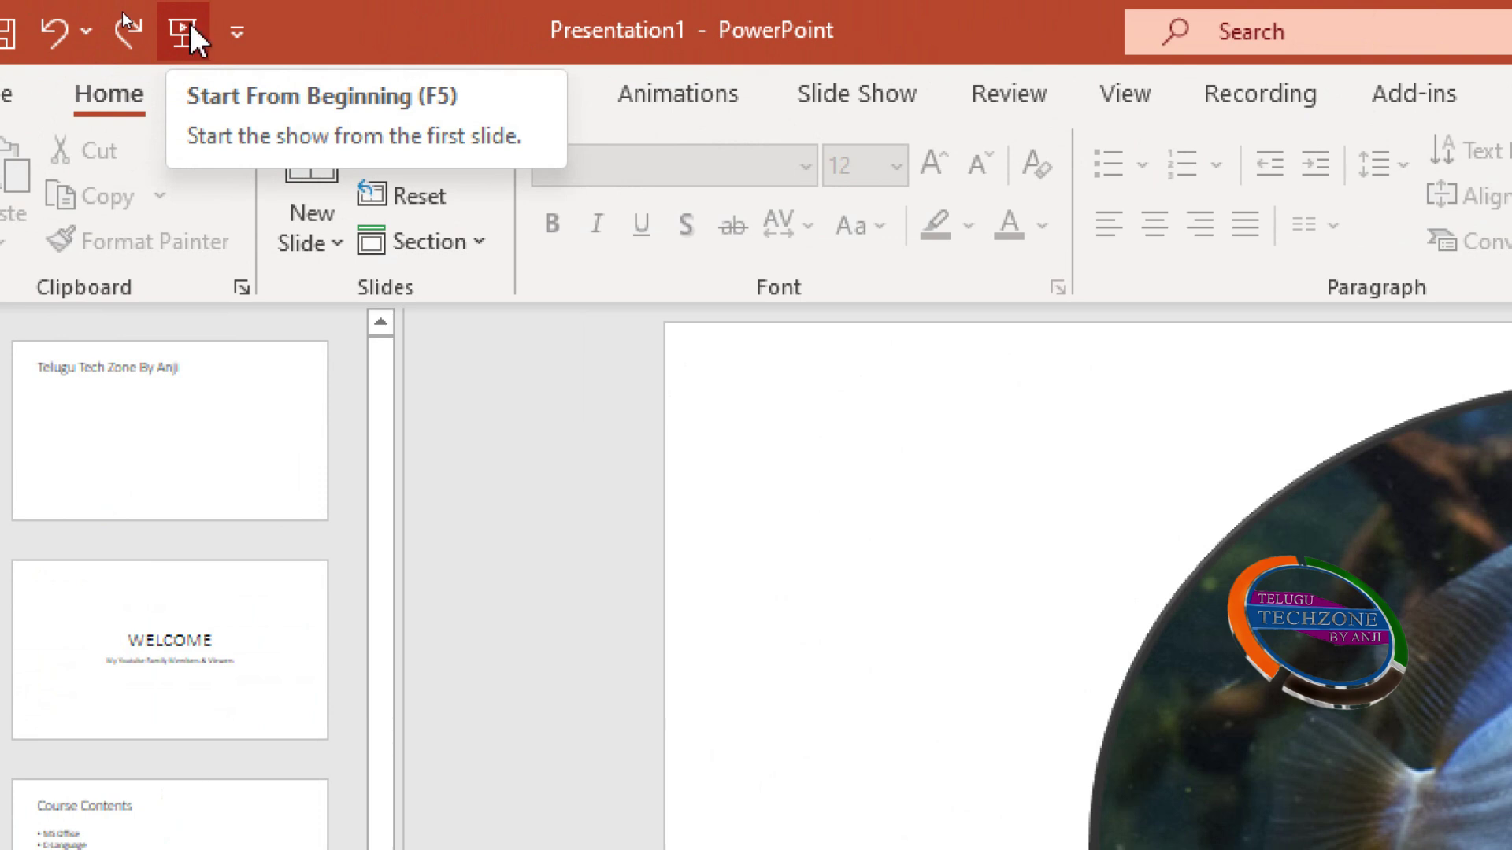
Replay the slide show from the first slide to the end, then return to editing
left_click(190, 24)
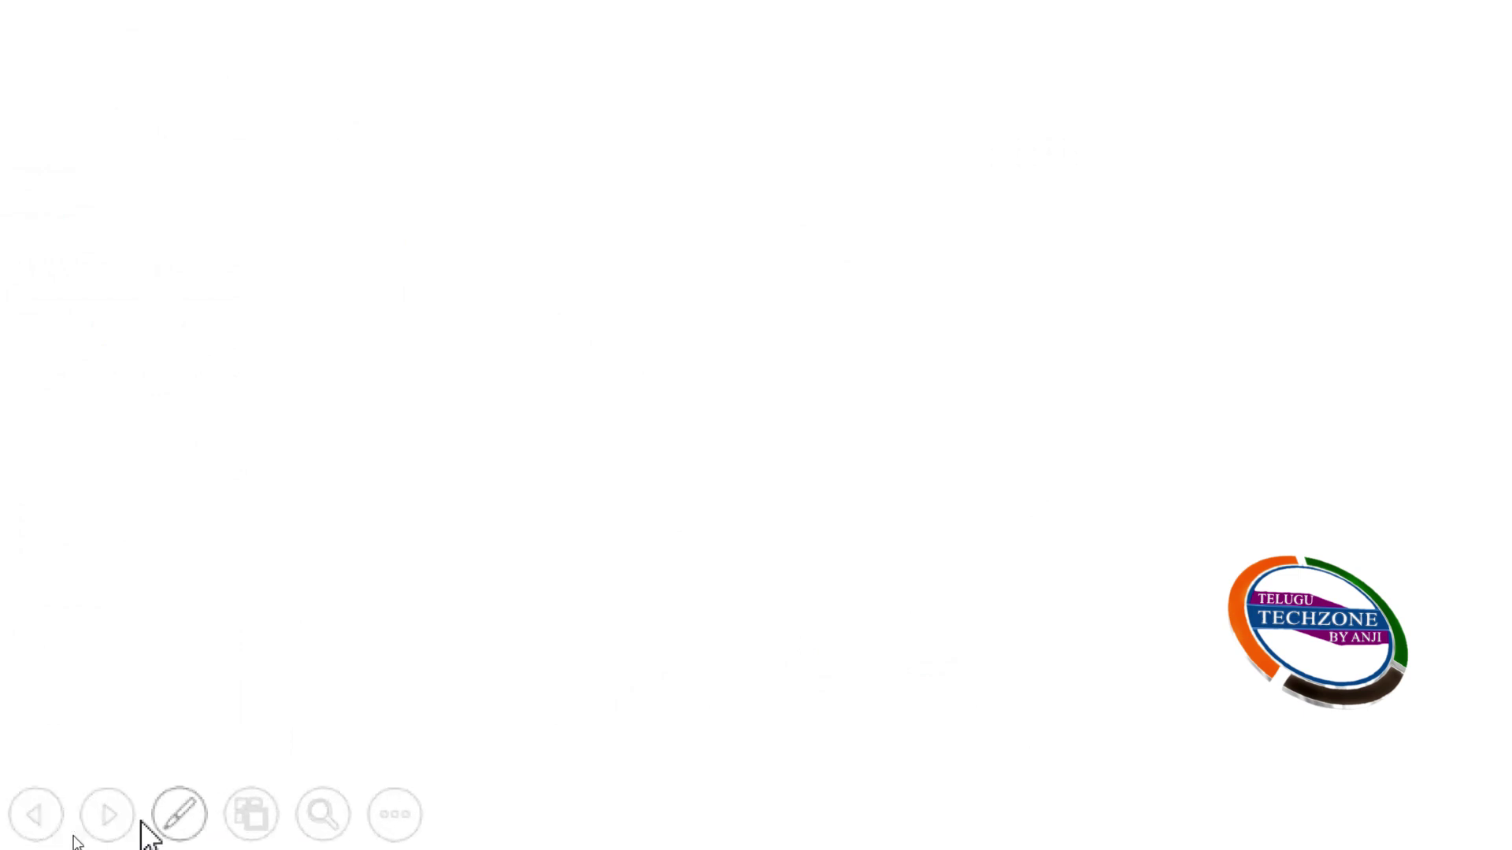
left_click(35, 836)
left_click(62, 838)
left_click(61, 838)
left_click(55, 833)
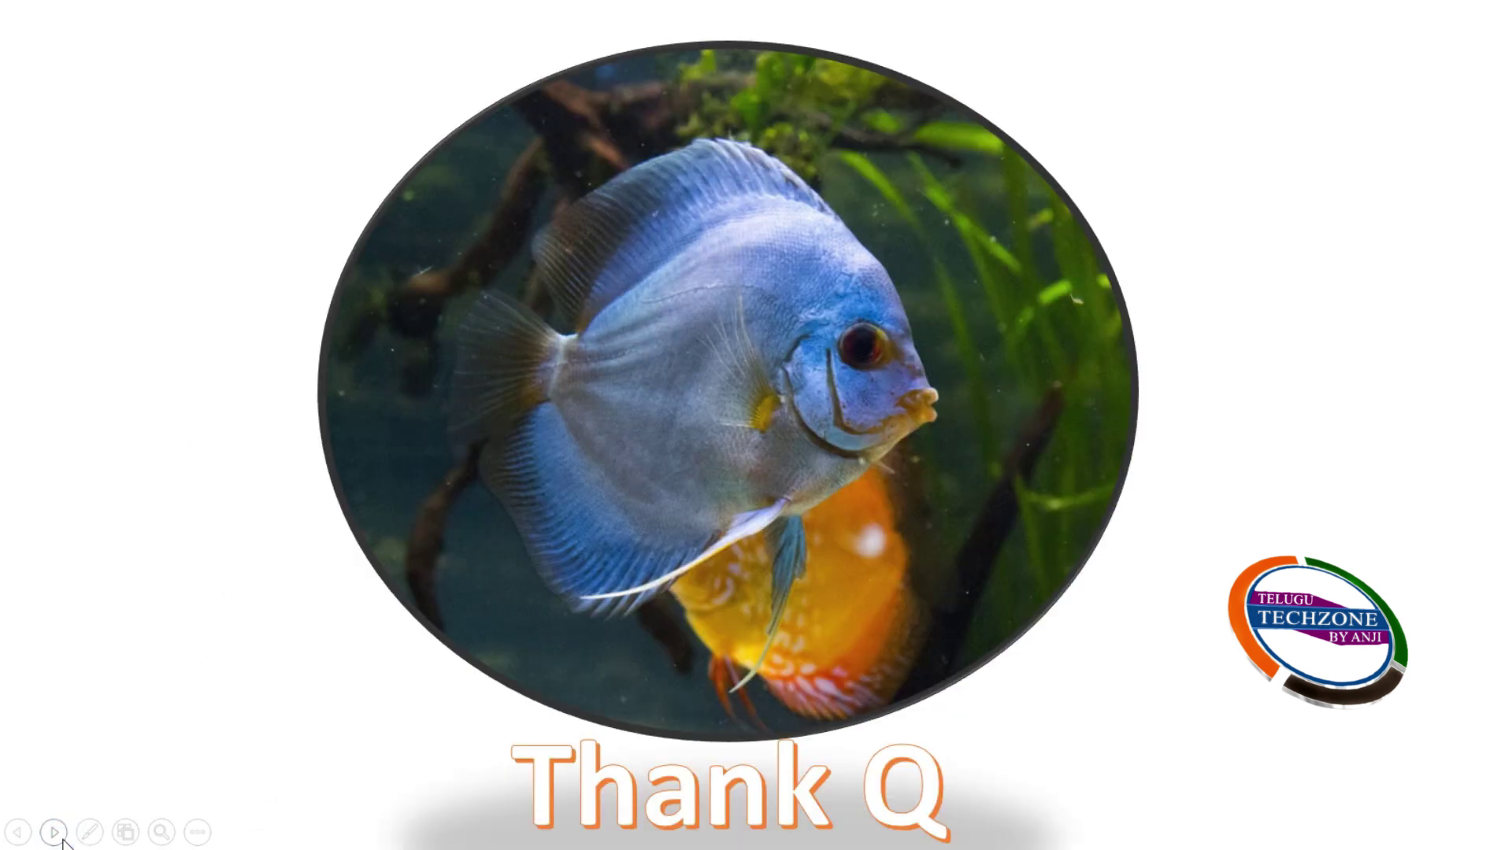
left_click(56, 833)
left_click(63, 841)
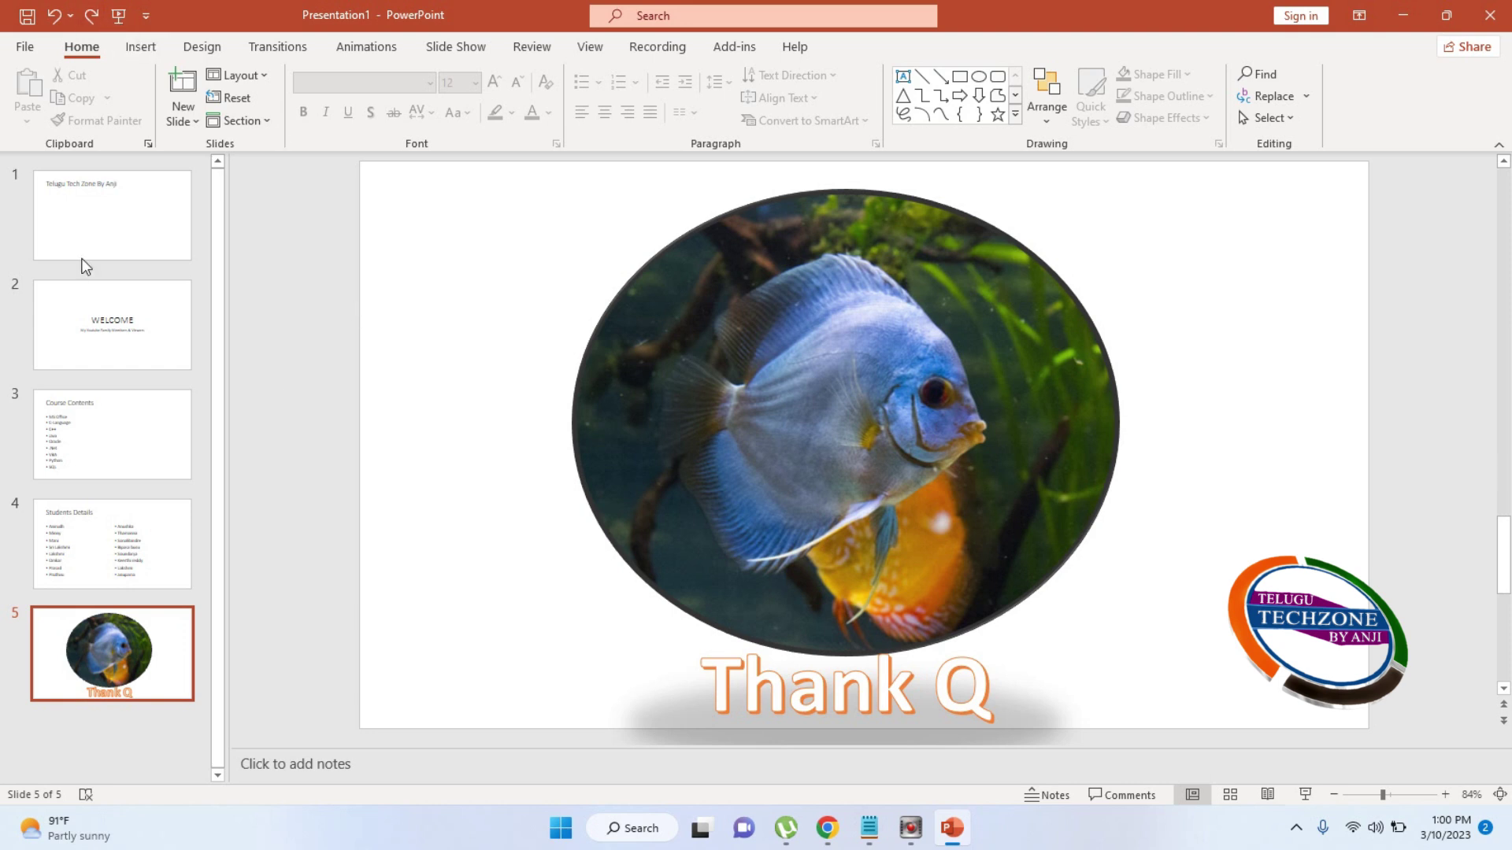
Run the slide show from the title slide to Course Contents, then end it early with Esc
left_click(88, 225)
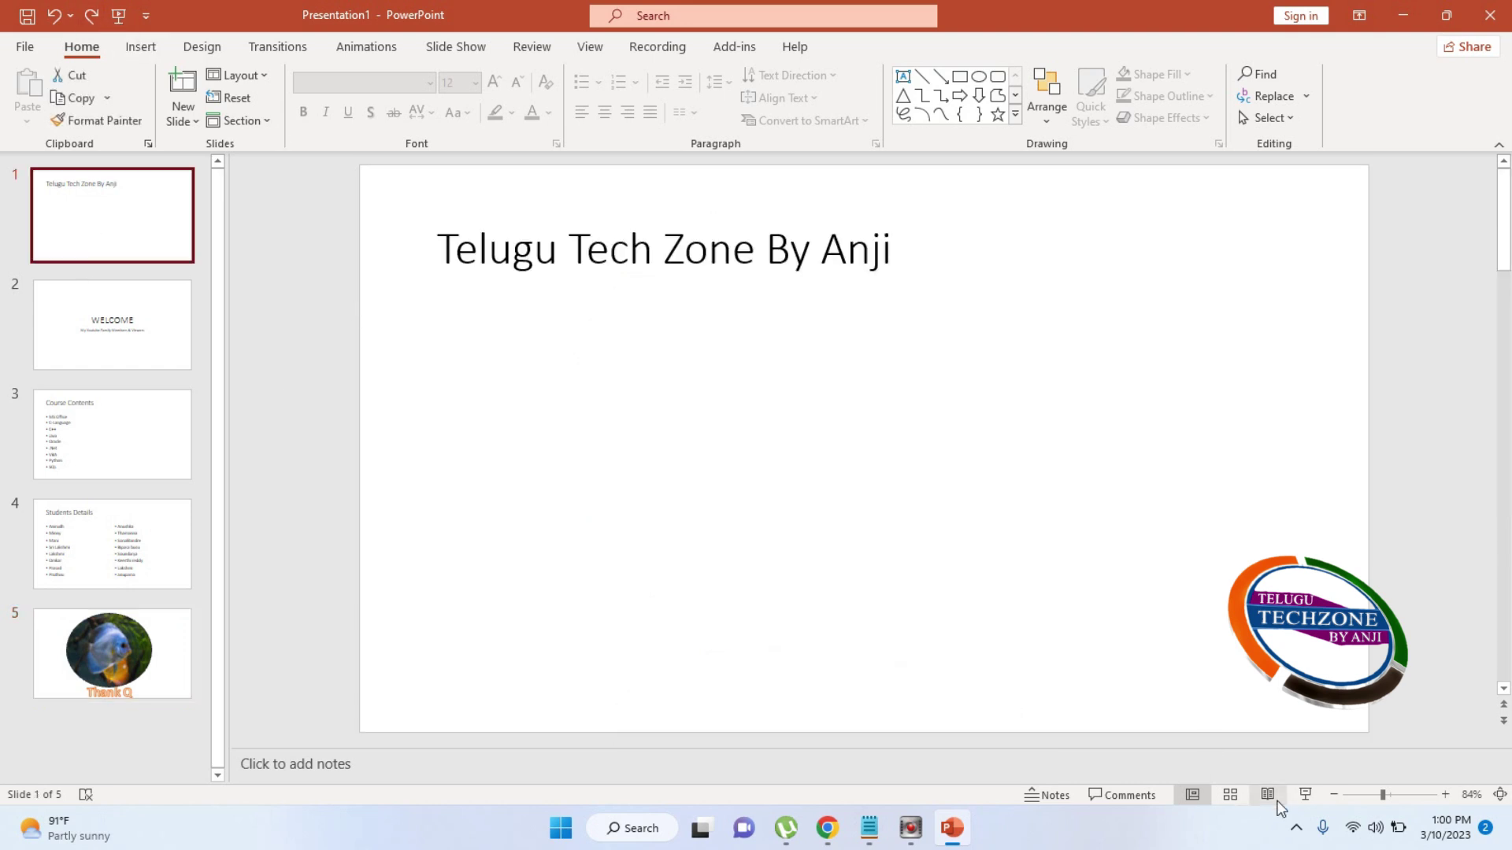
left_click(1305, 794)
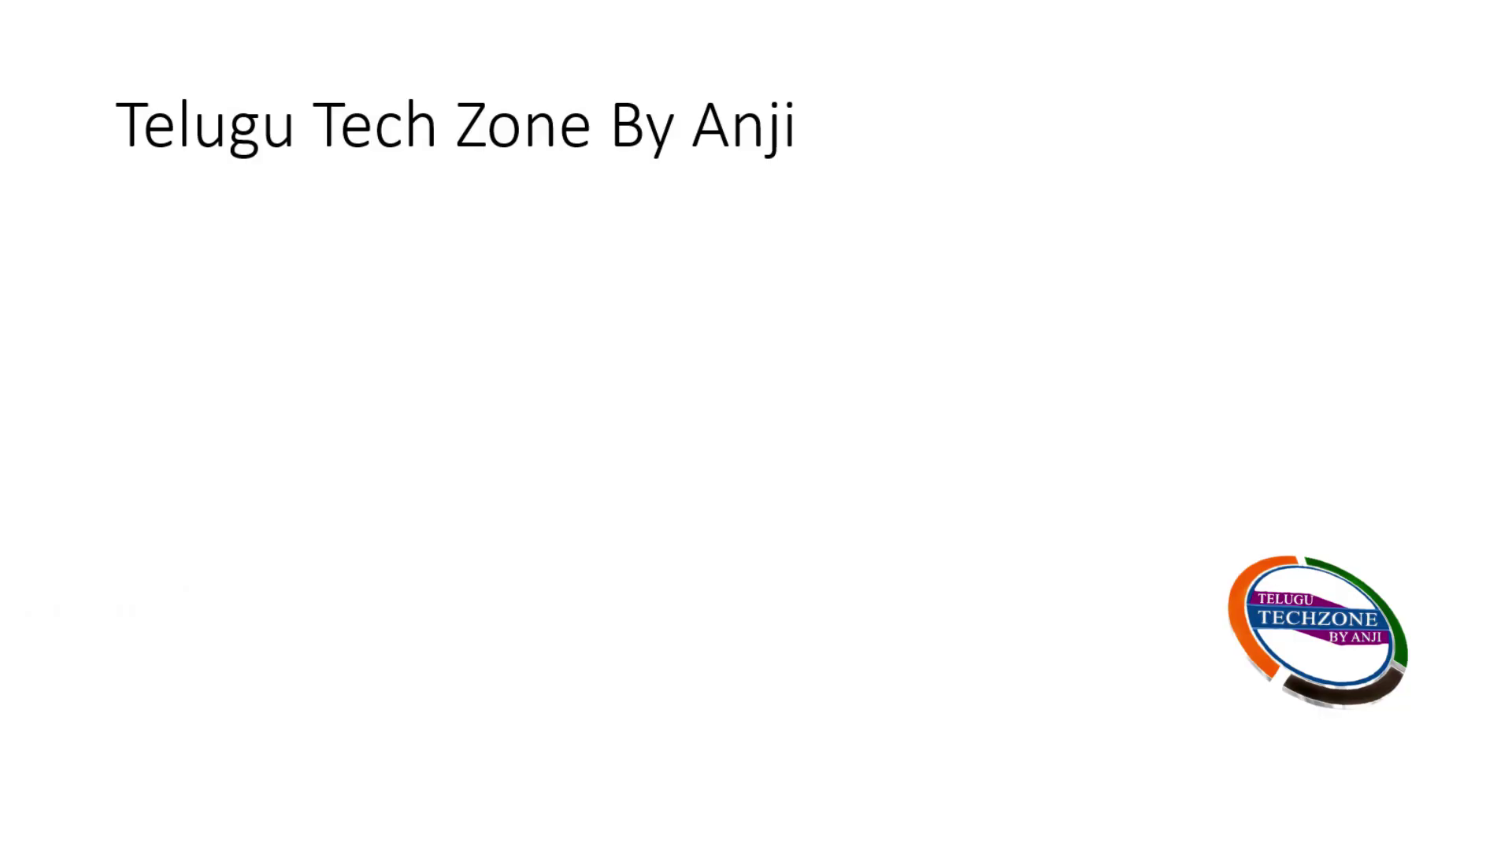
left_click(811, 398)
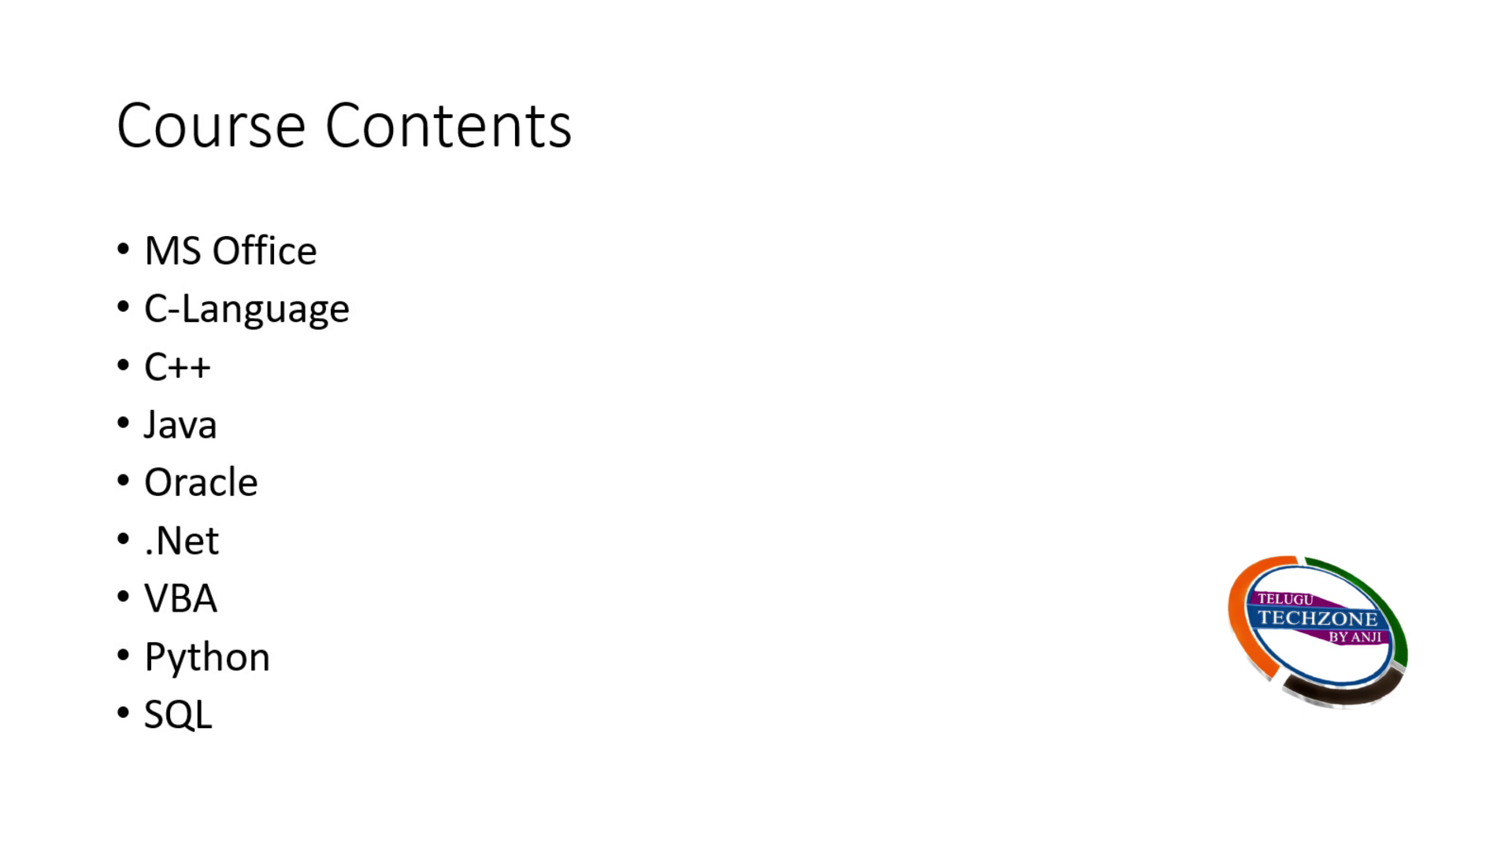
key("Escape")
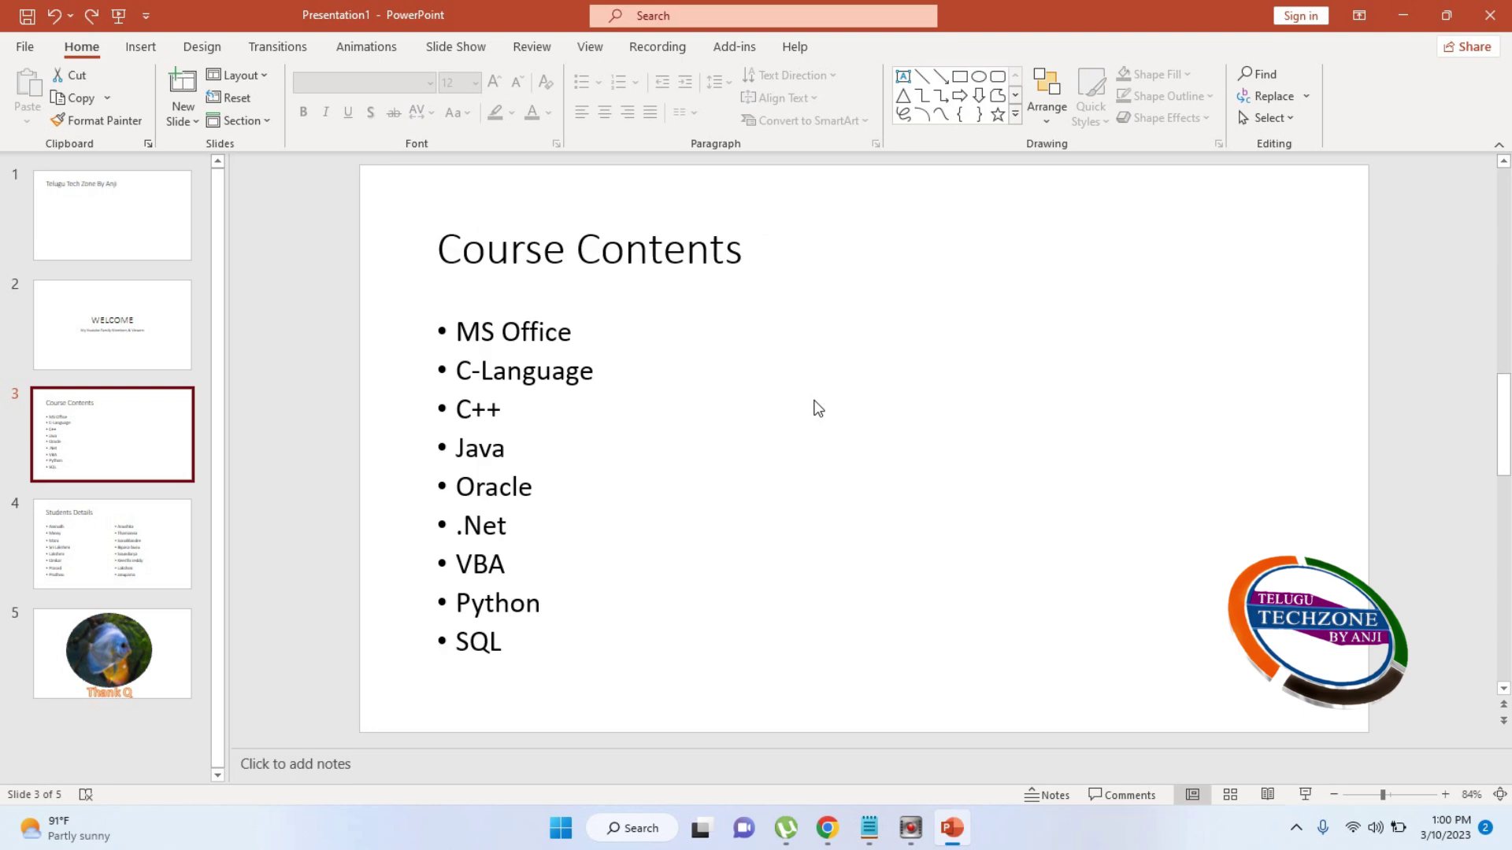
Look through the slides from Thank Q back up, finishing on the title slide
left_click(169, 668)
left_click(175, 569)
left_click(154, 473)
left_click(146, 359)
left_click_drag(132, 219, 155, 526)
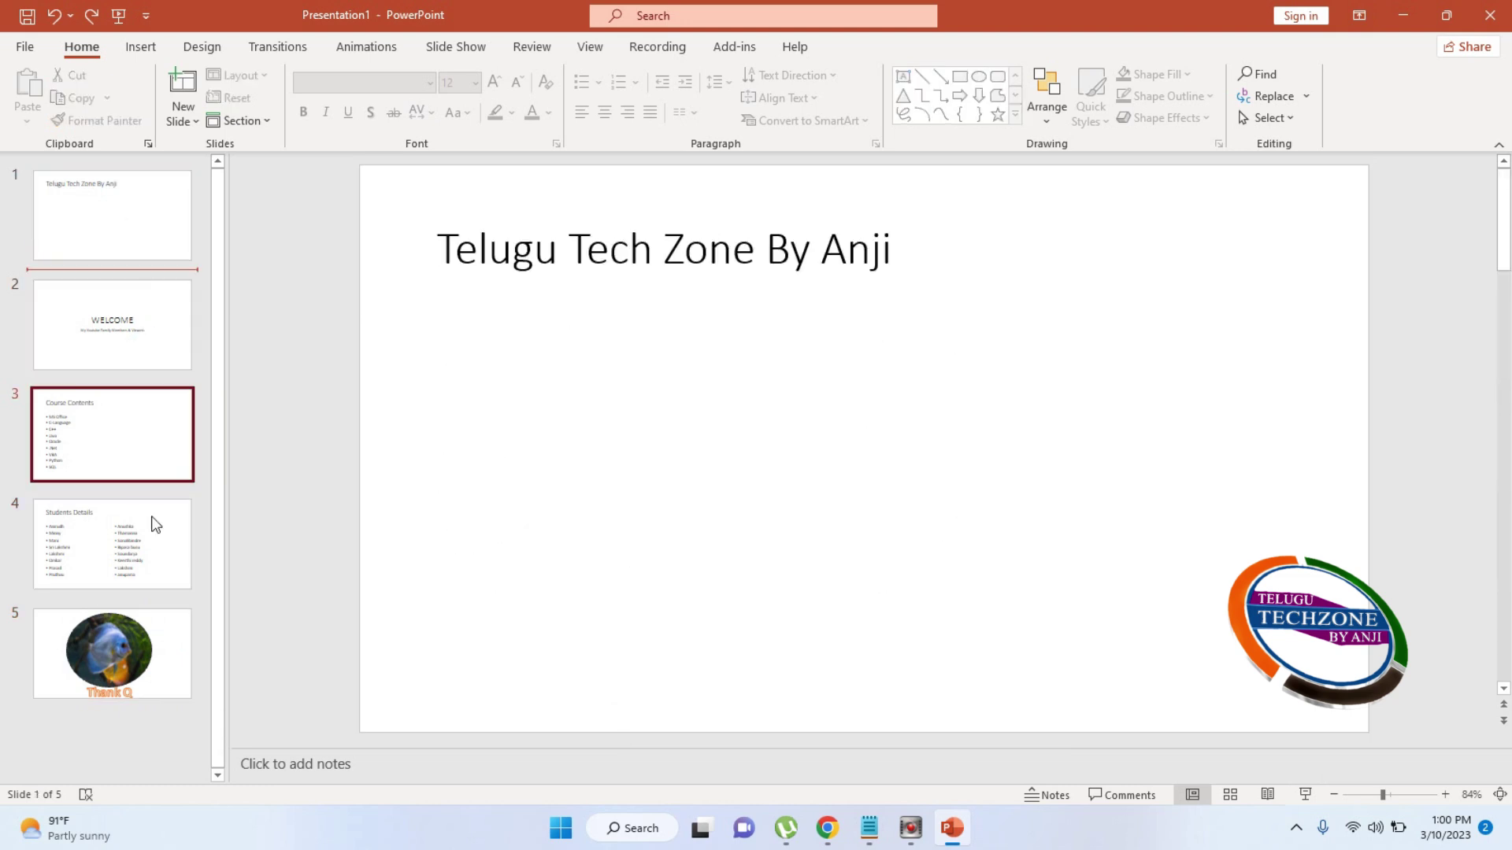
left_click(159, 584)
left_click(158, 666)
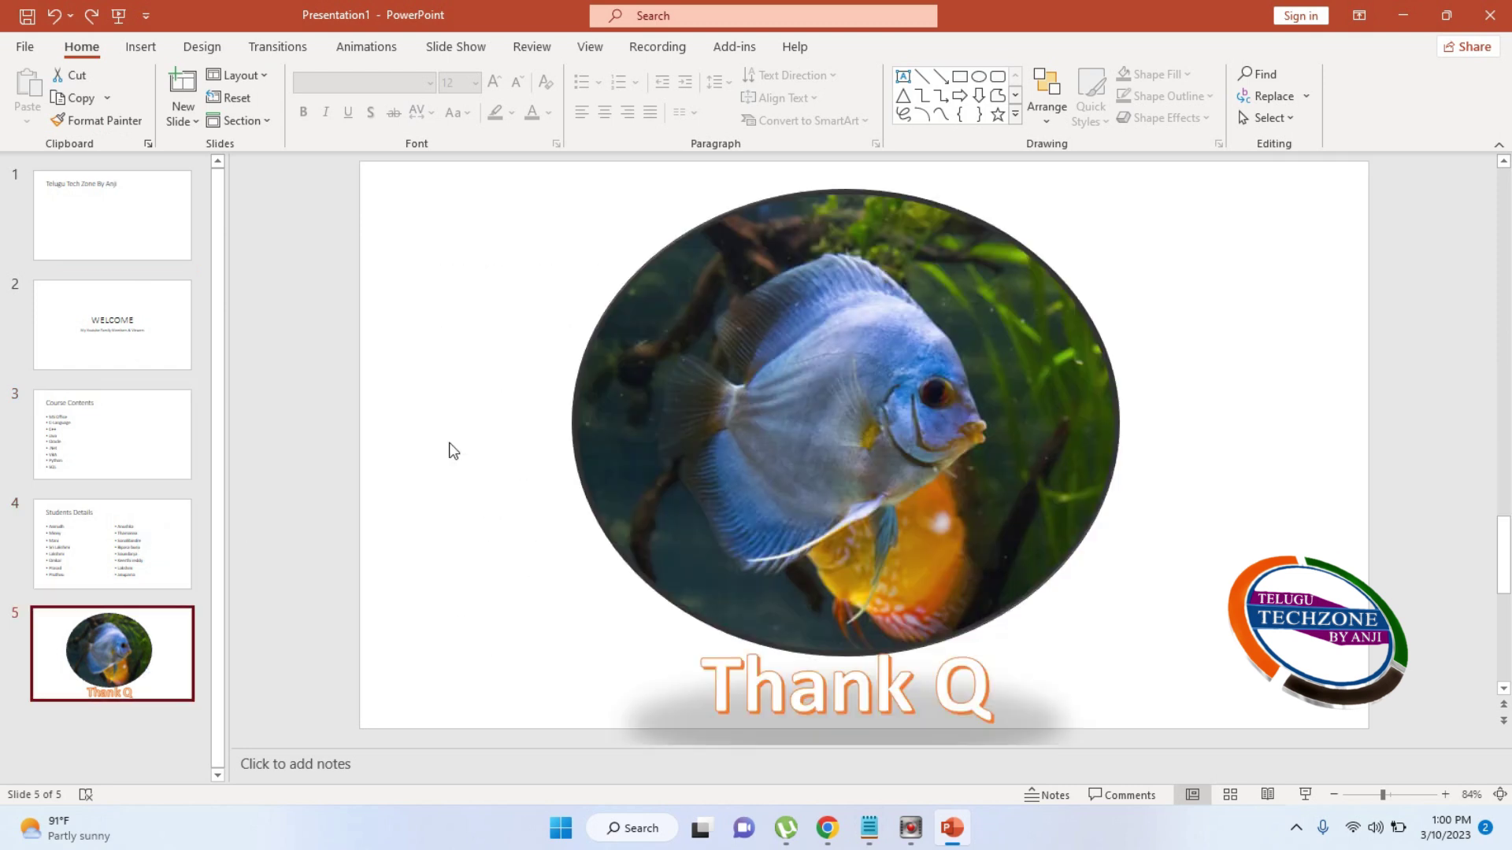
left_click(168, 237)
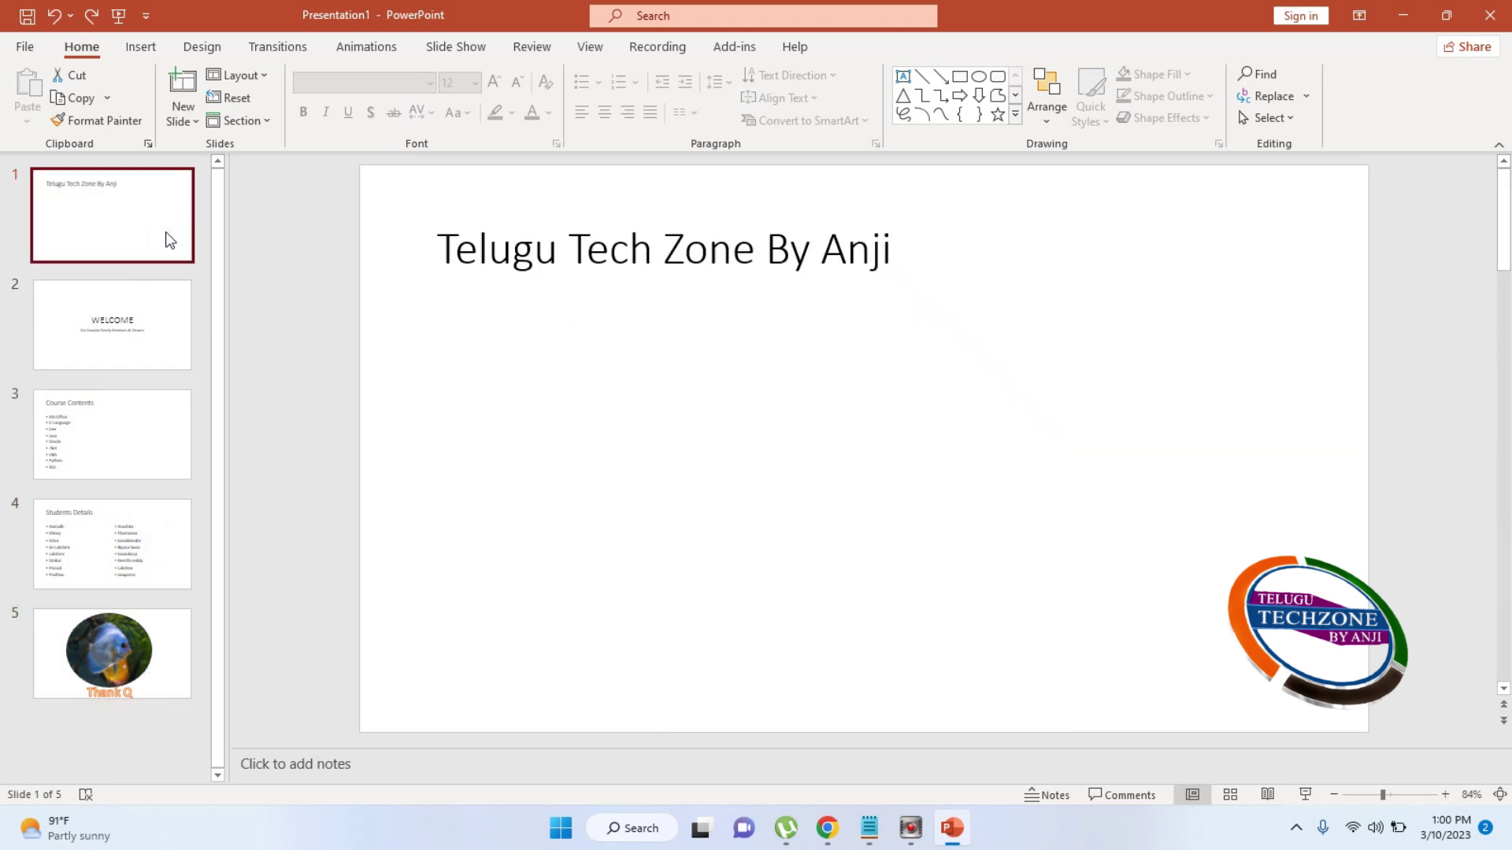